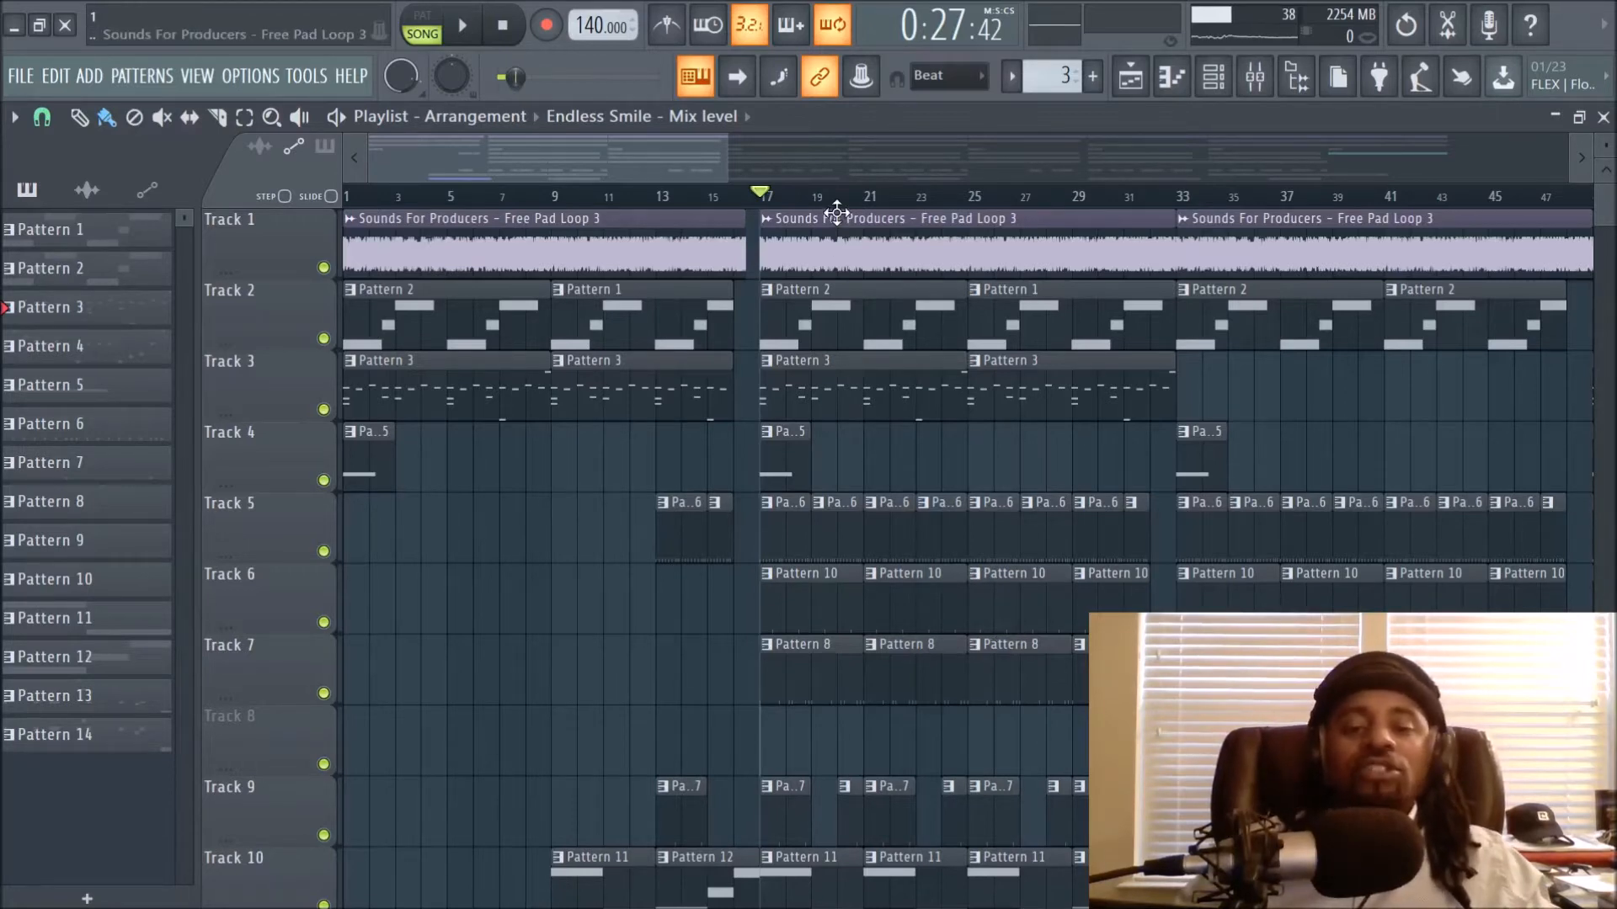
Solo Track 1 in the playlist and play its pad loop from bar 17
{"action": "scroll", "coordinate": [842, 202], "scroll_direction": "up", "scroll_amount": 5}
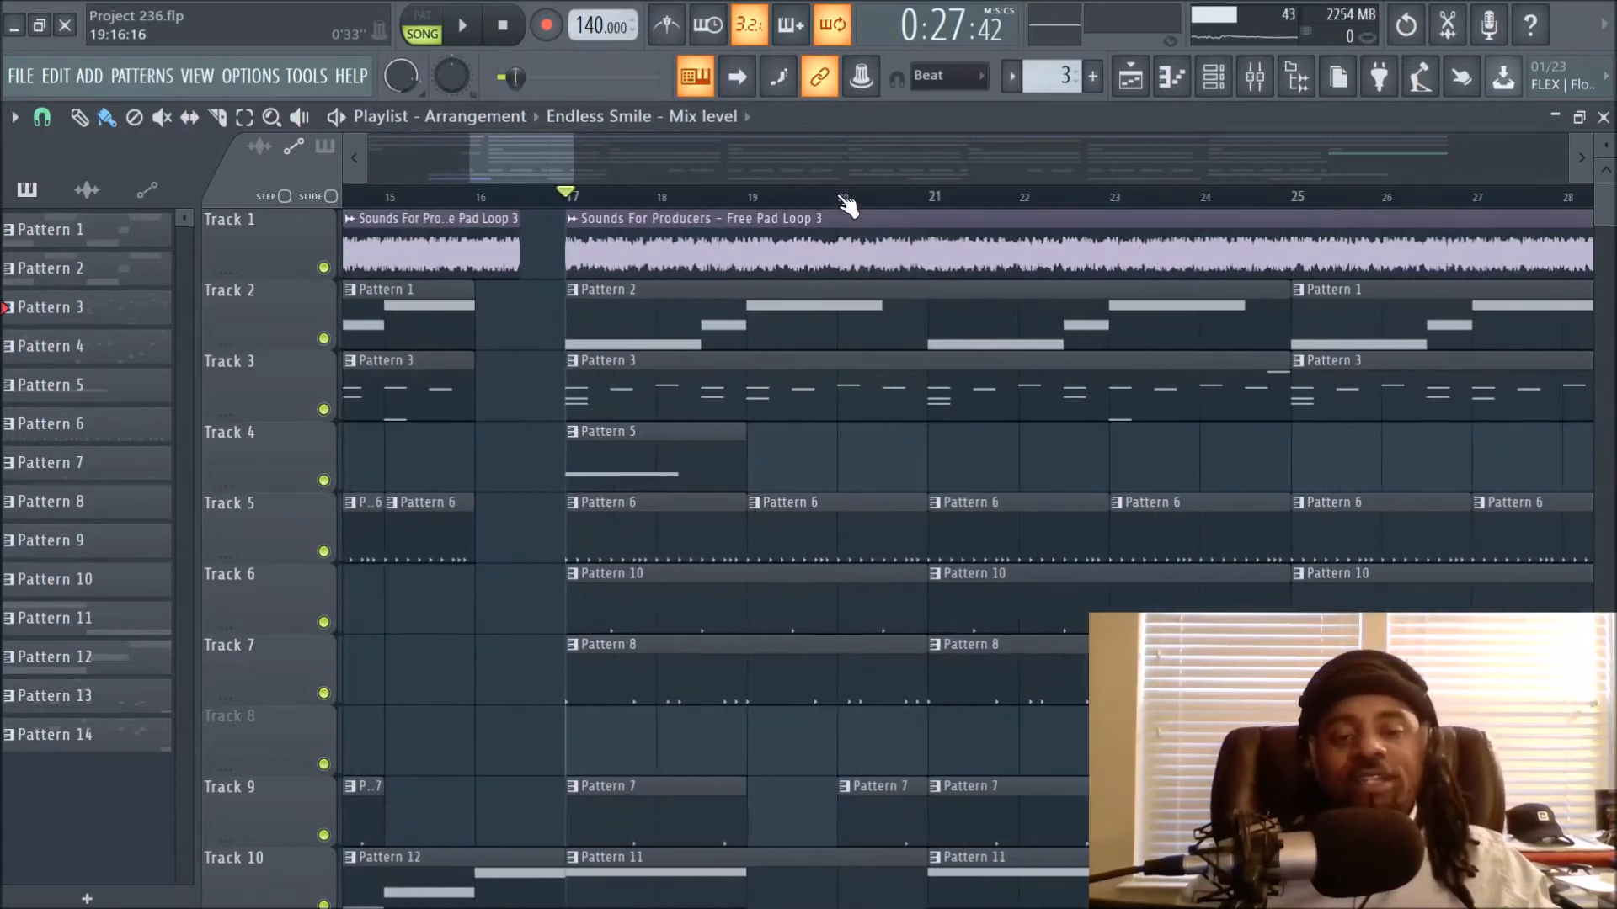
{"action": "left_click", "coordinate": [323, 268], "text": "ctrl"}
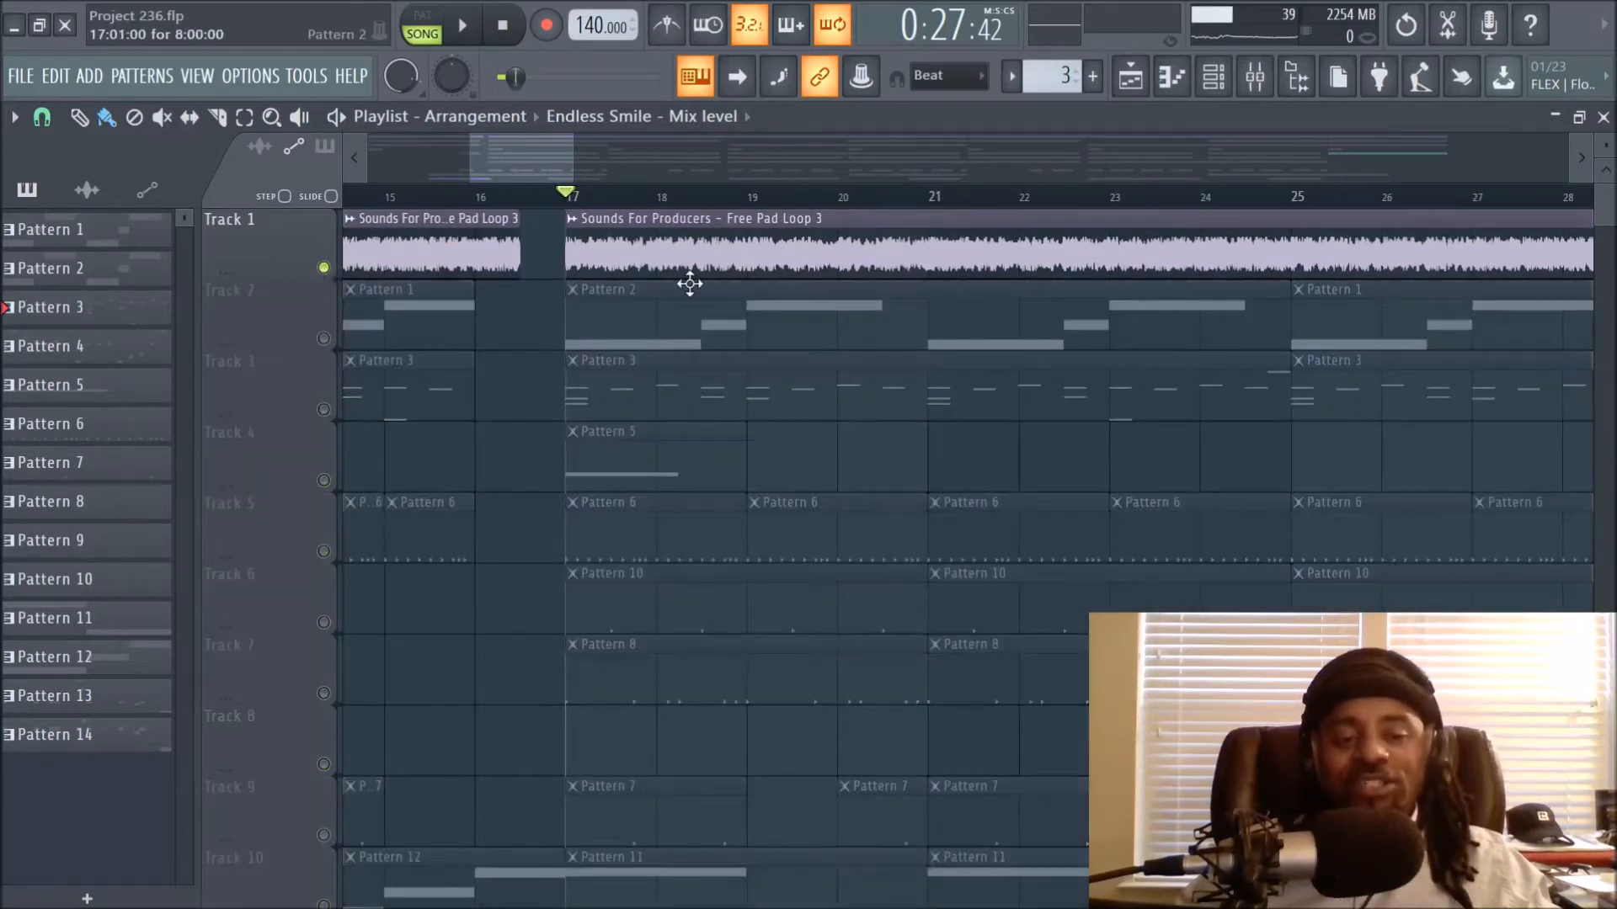
{"action": "scroll", "coordinate": [750, 202], "scroll_direction": "down", "scroll_amount": 6}
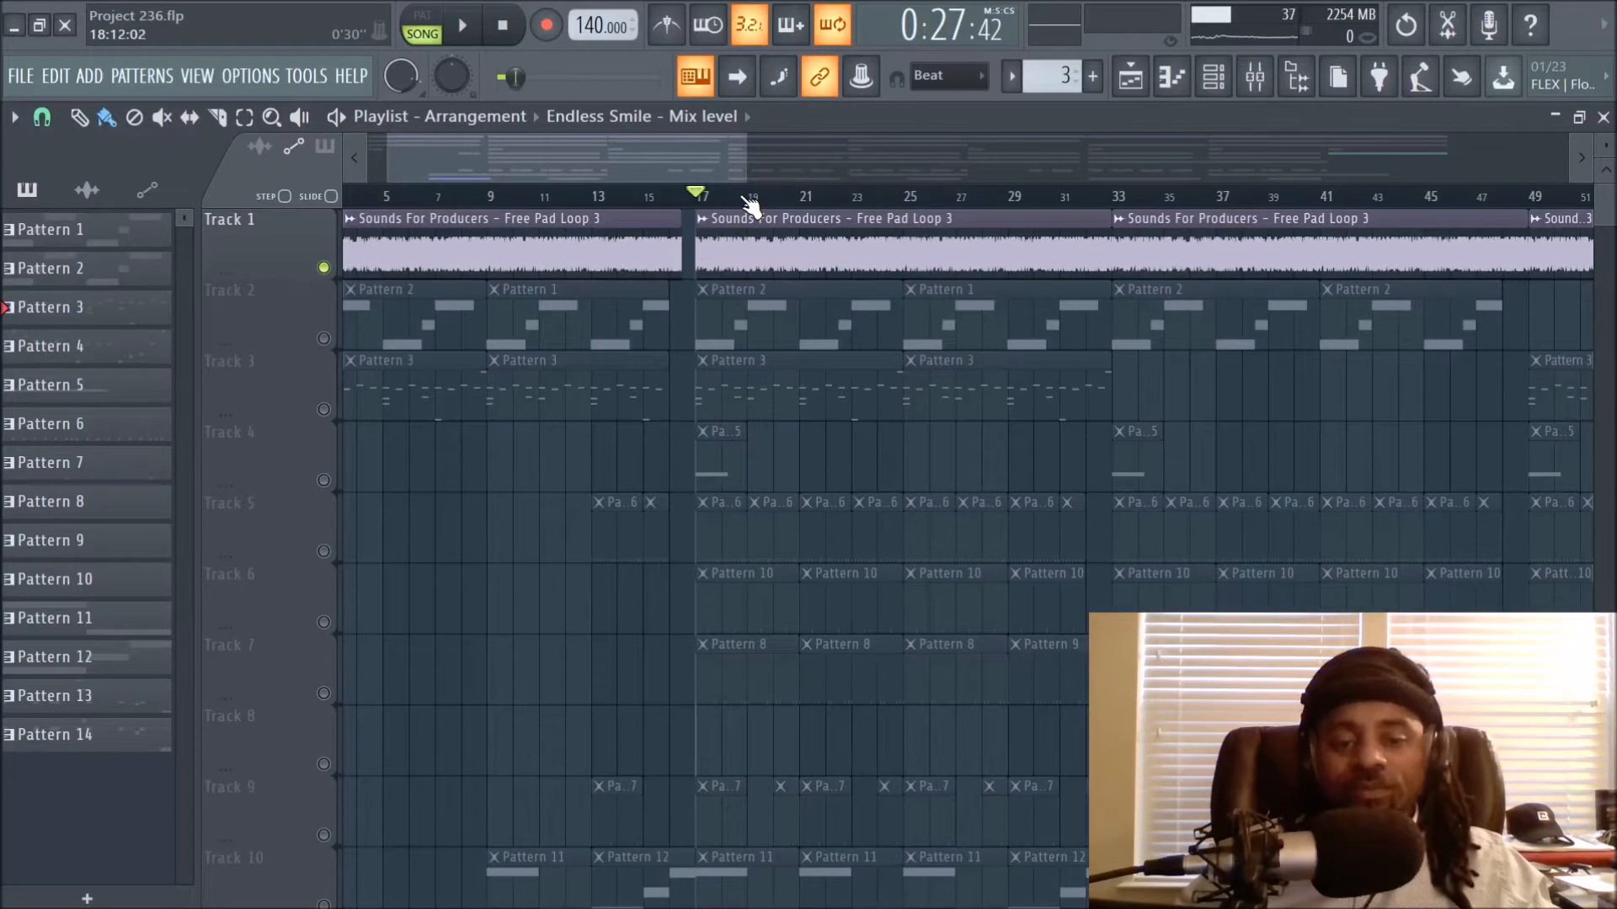
{"action": "key", "text": "space"}
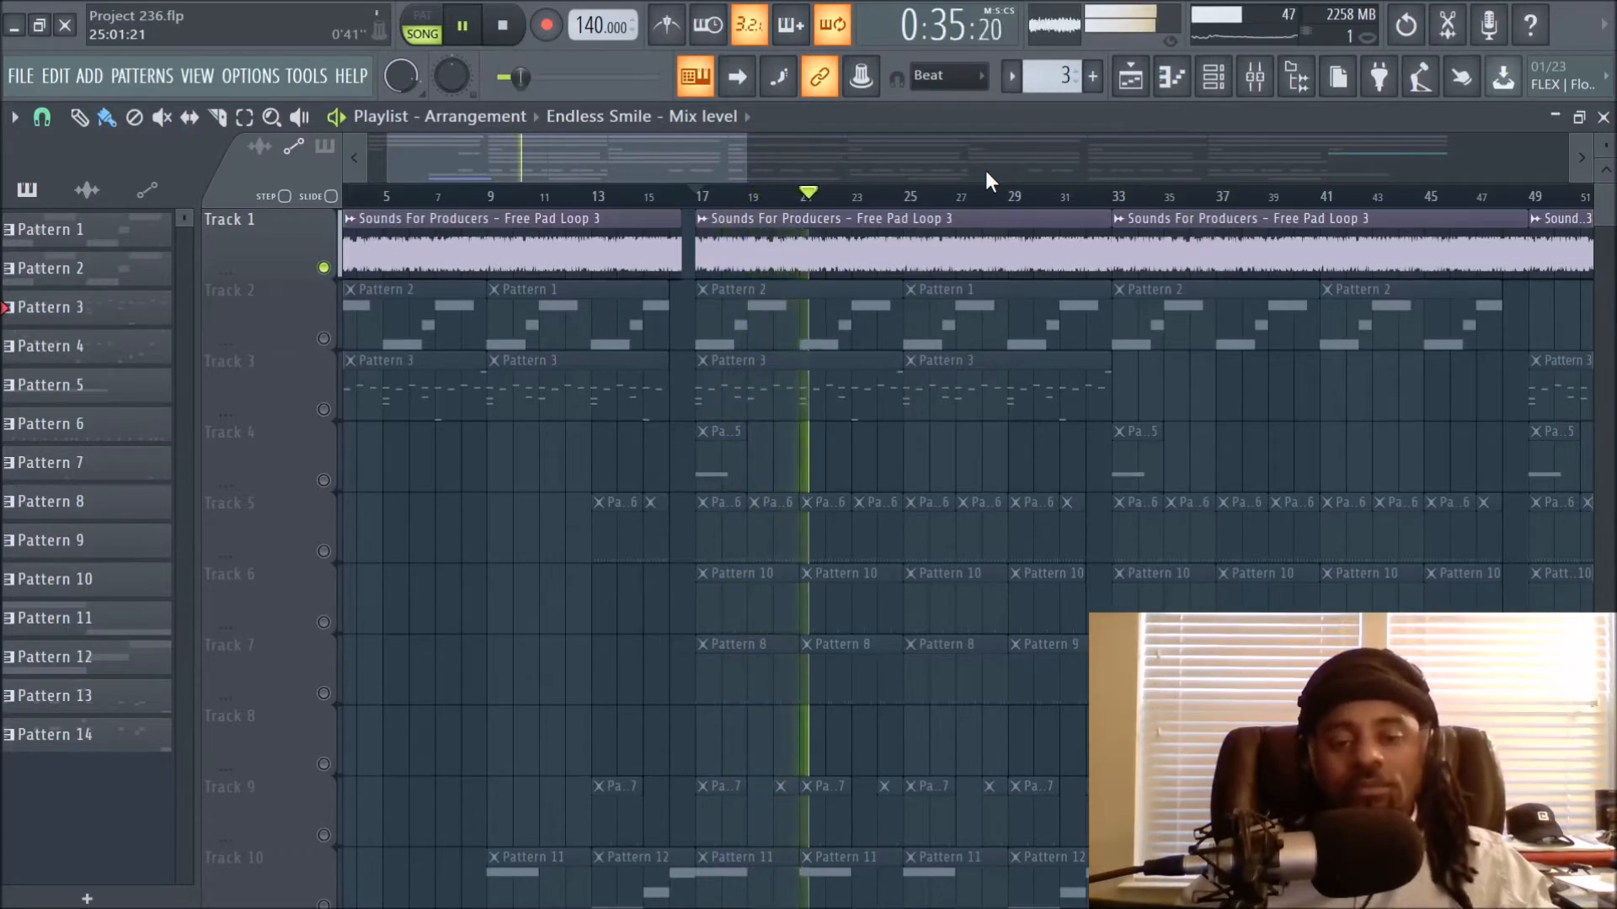
{"action": "scroll", "coordinate": [981, 211], "scroll_direction": "down", "scroll_amount": 2}
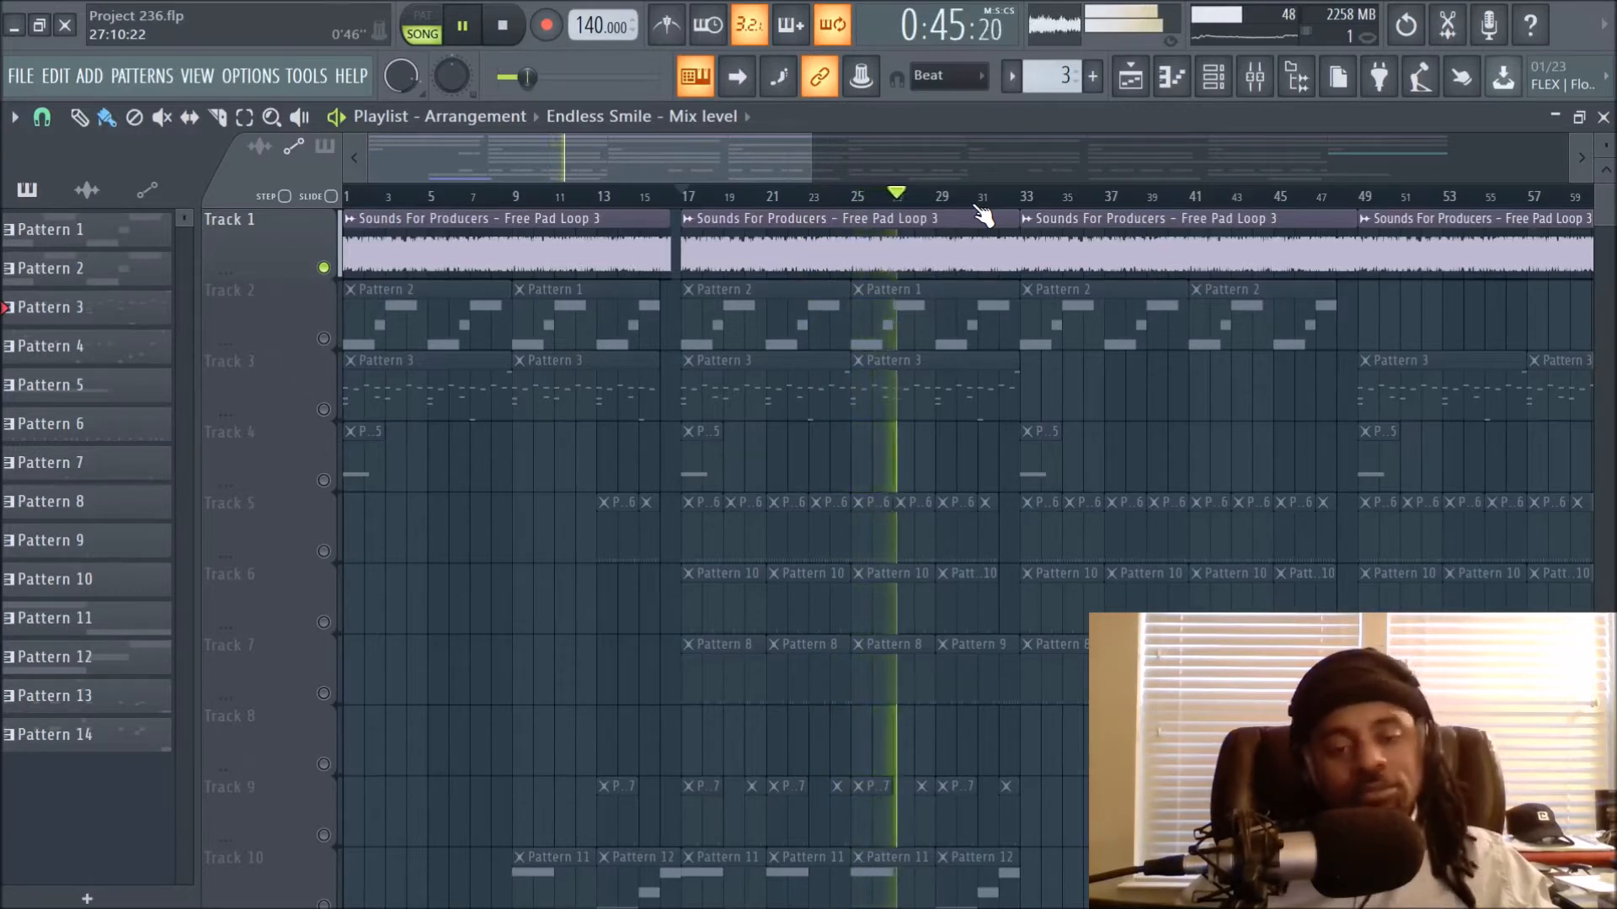
{"action": "key", "text": "space"}
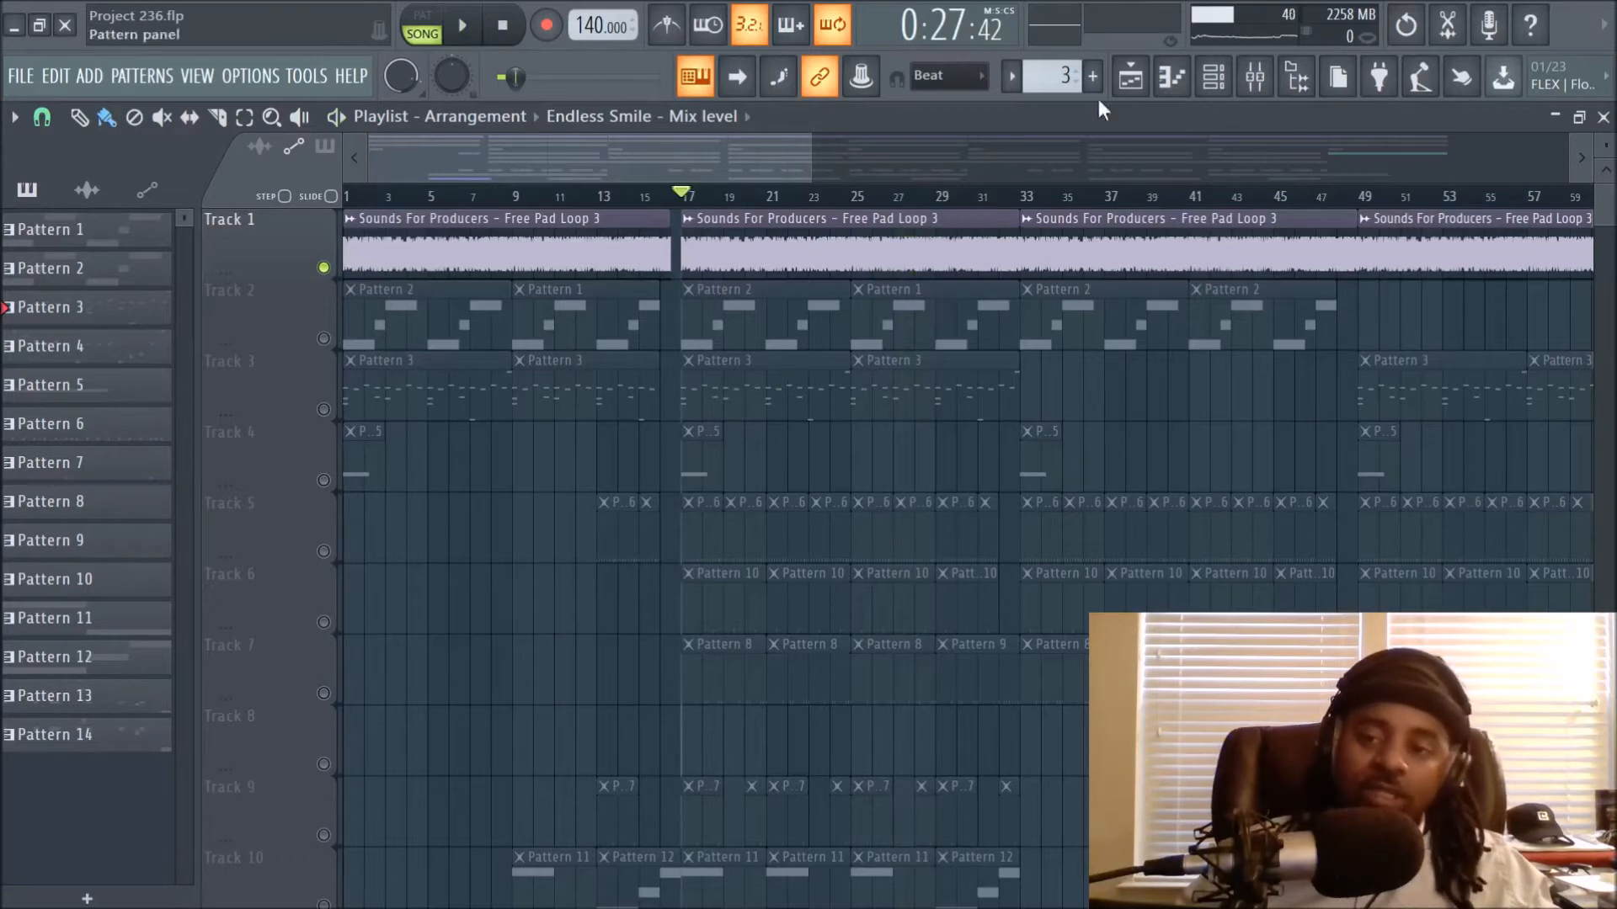
Show the mixer, select the Synth track, and inspect its first Fruity parametric EQ 2
{"action": "left_click", "coordinate": [1255, 84]}
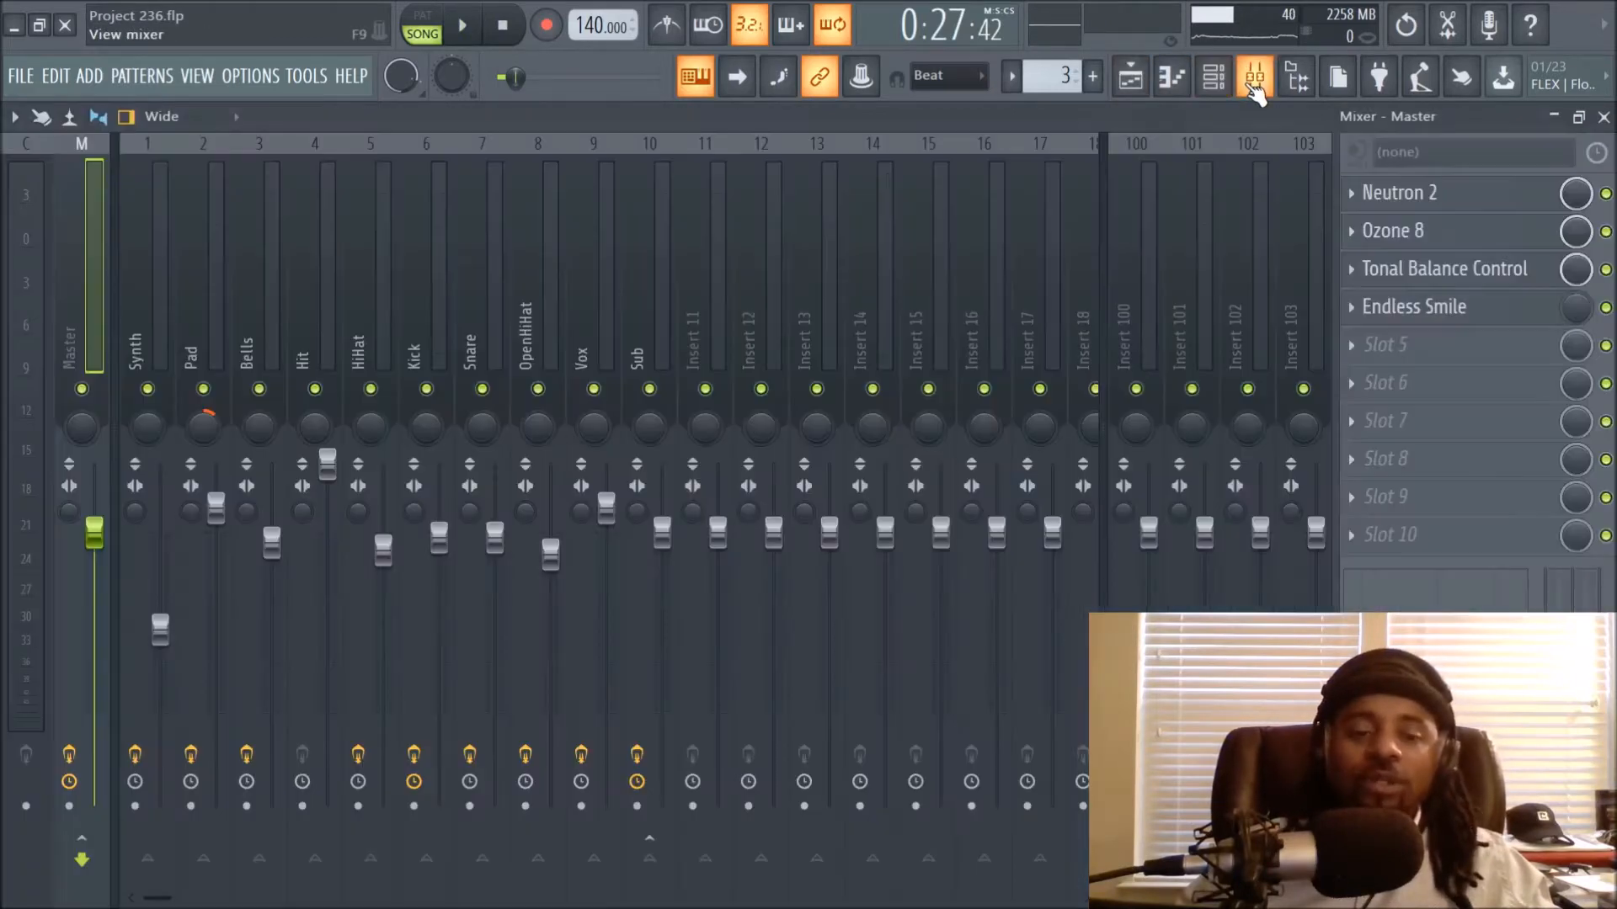
{"action": "left_click", "coordinate": [142, 295]}
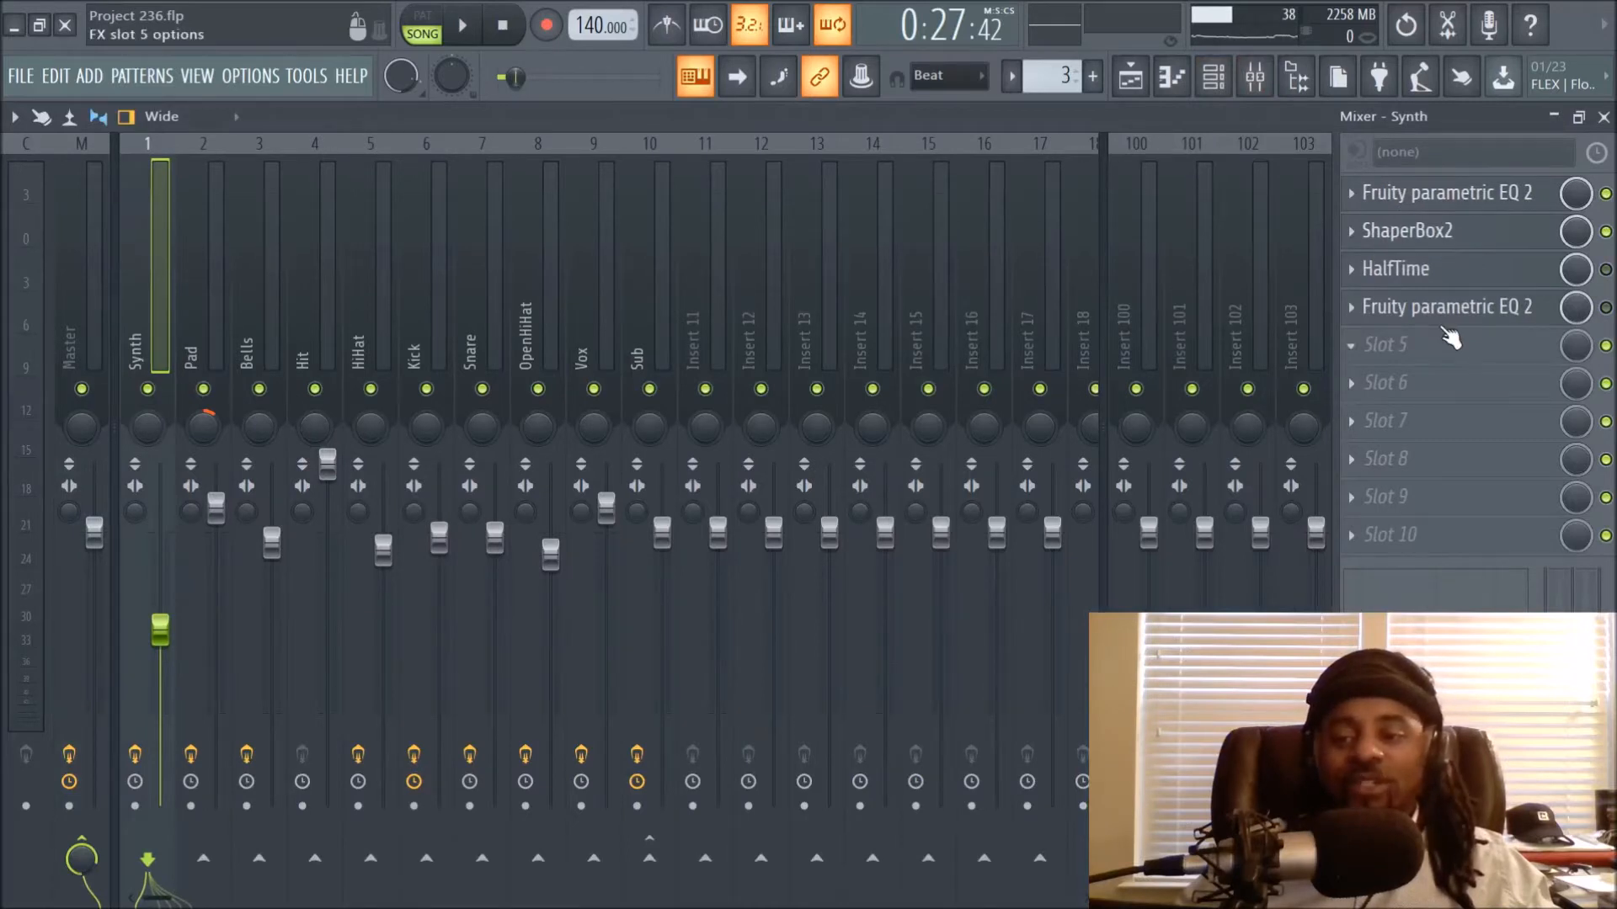
{"action": "left_click", "coordinate": [1426, 206]}
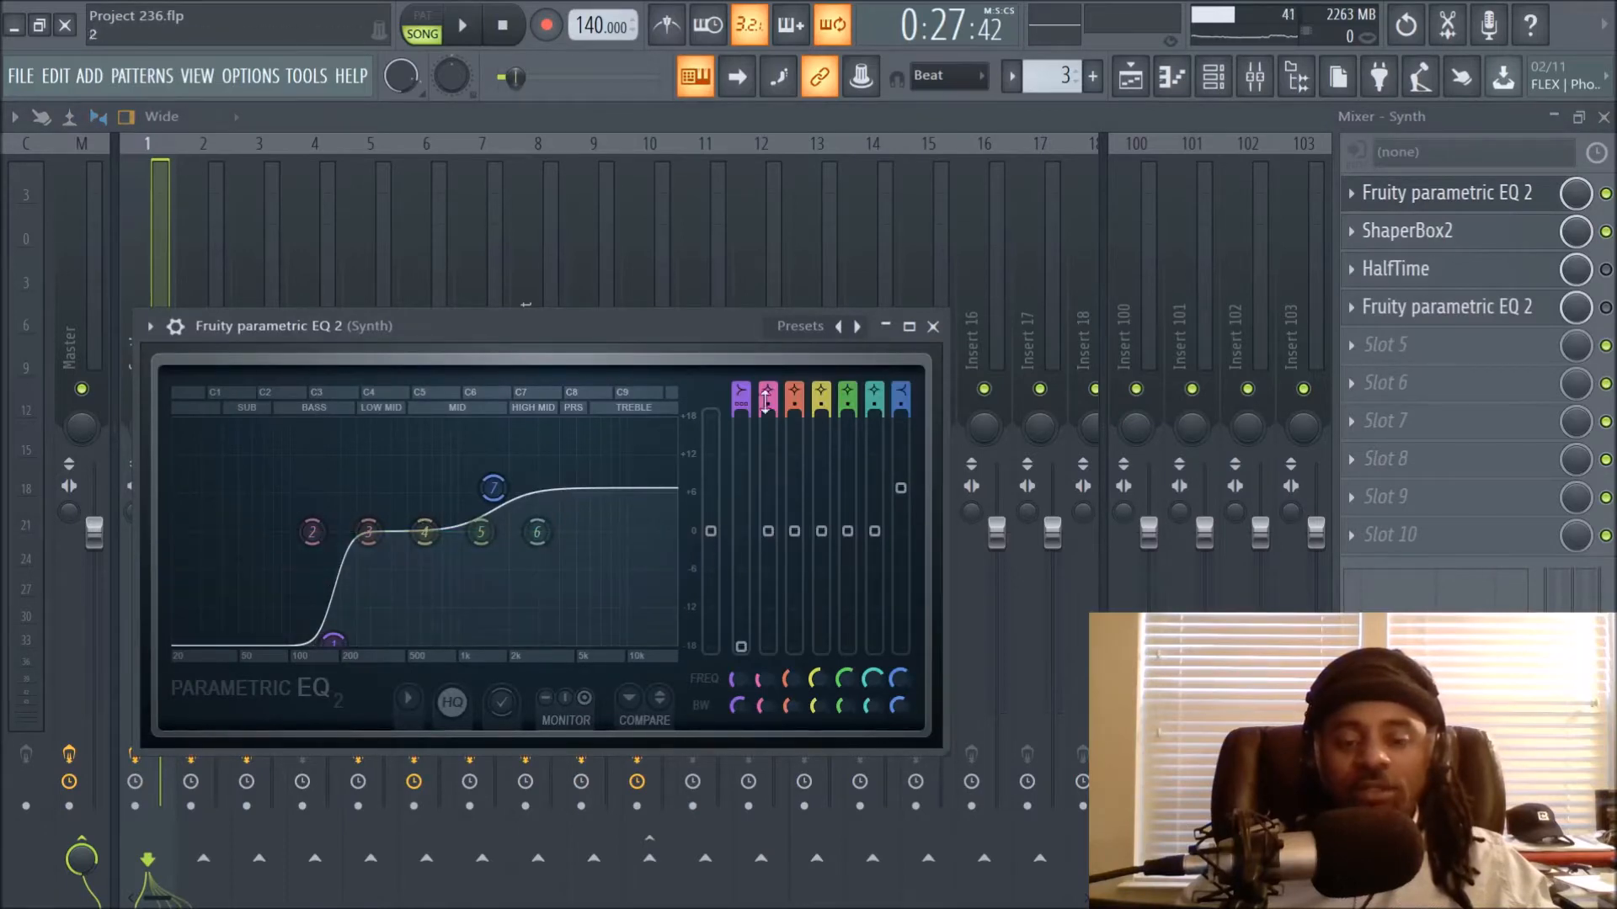
{"action": "left_click", "coordinate": [933, 327]}
Open ShaperBox2 on the Synth track and examine its Filter and Width shaper curves
{"action": "left_click", "coordinate": [1435, 236]}
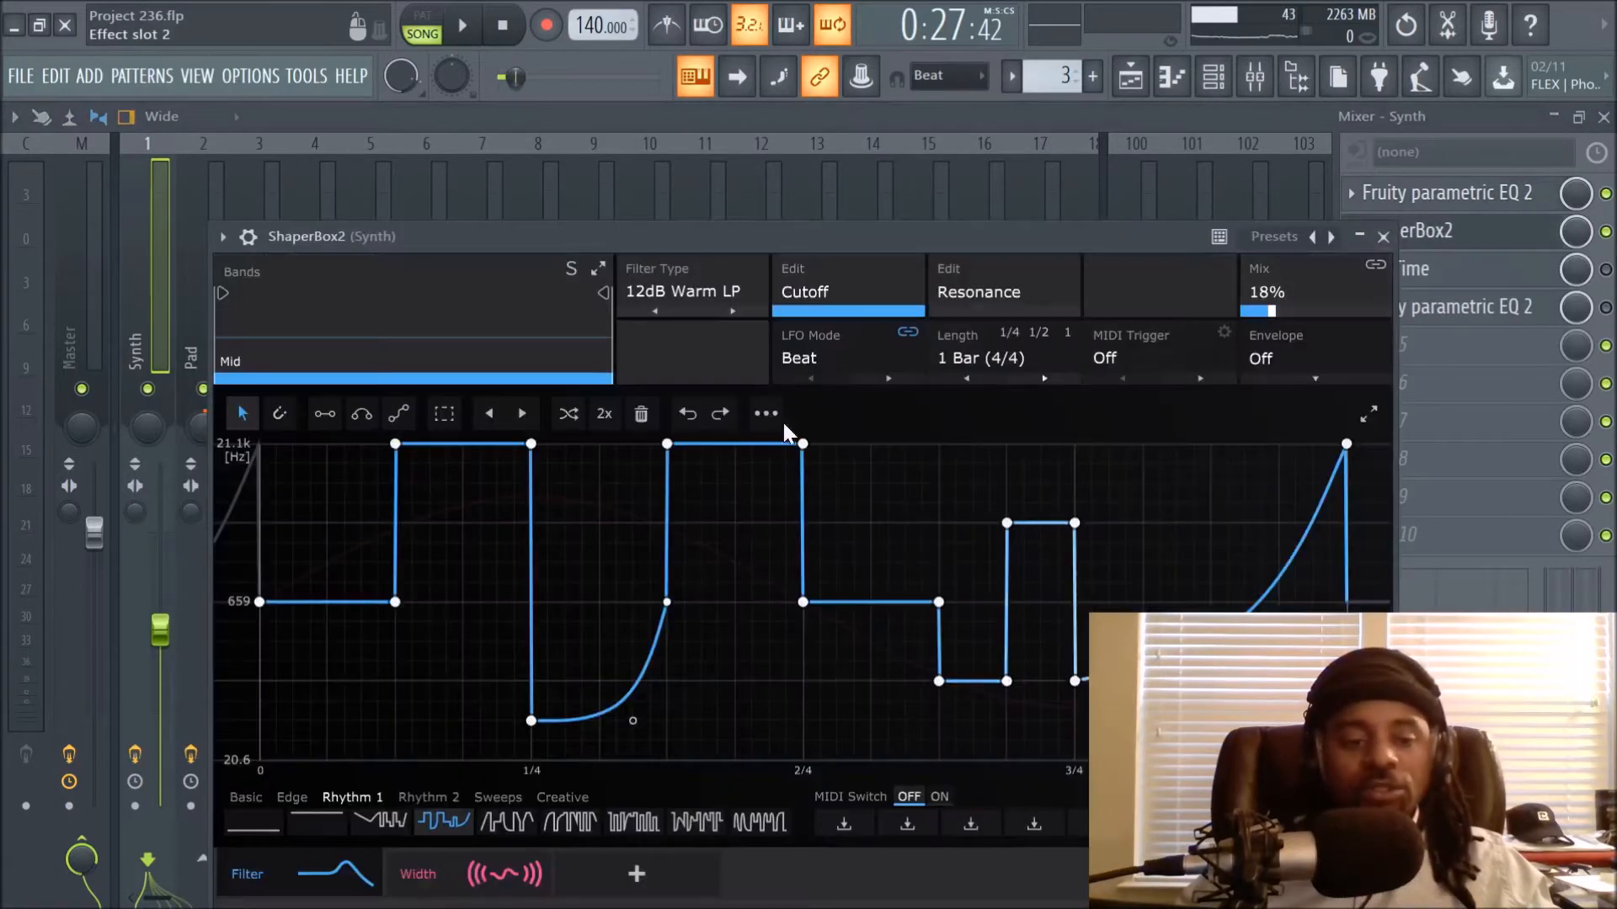
{"action": "left_click_drag", "start_coordinate": [739, 241], "coordinate": [740, 174]}
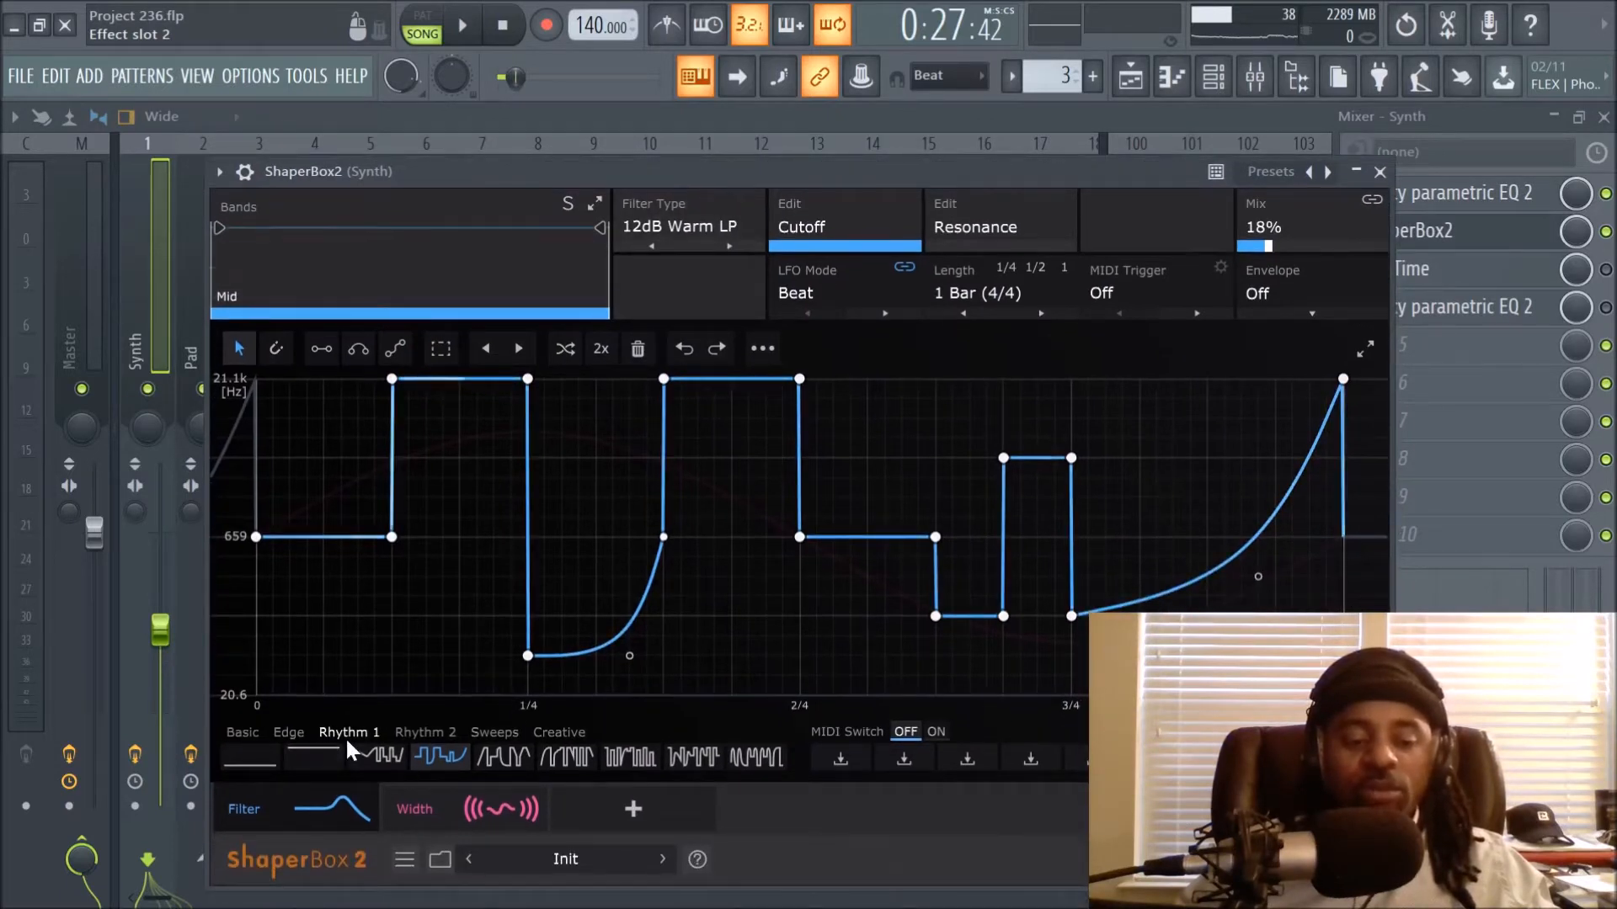
{"action": "mouse_move", "coordinate": [423, 797]}
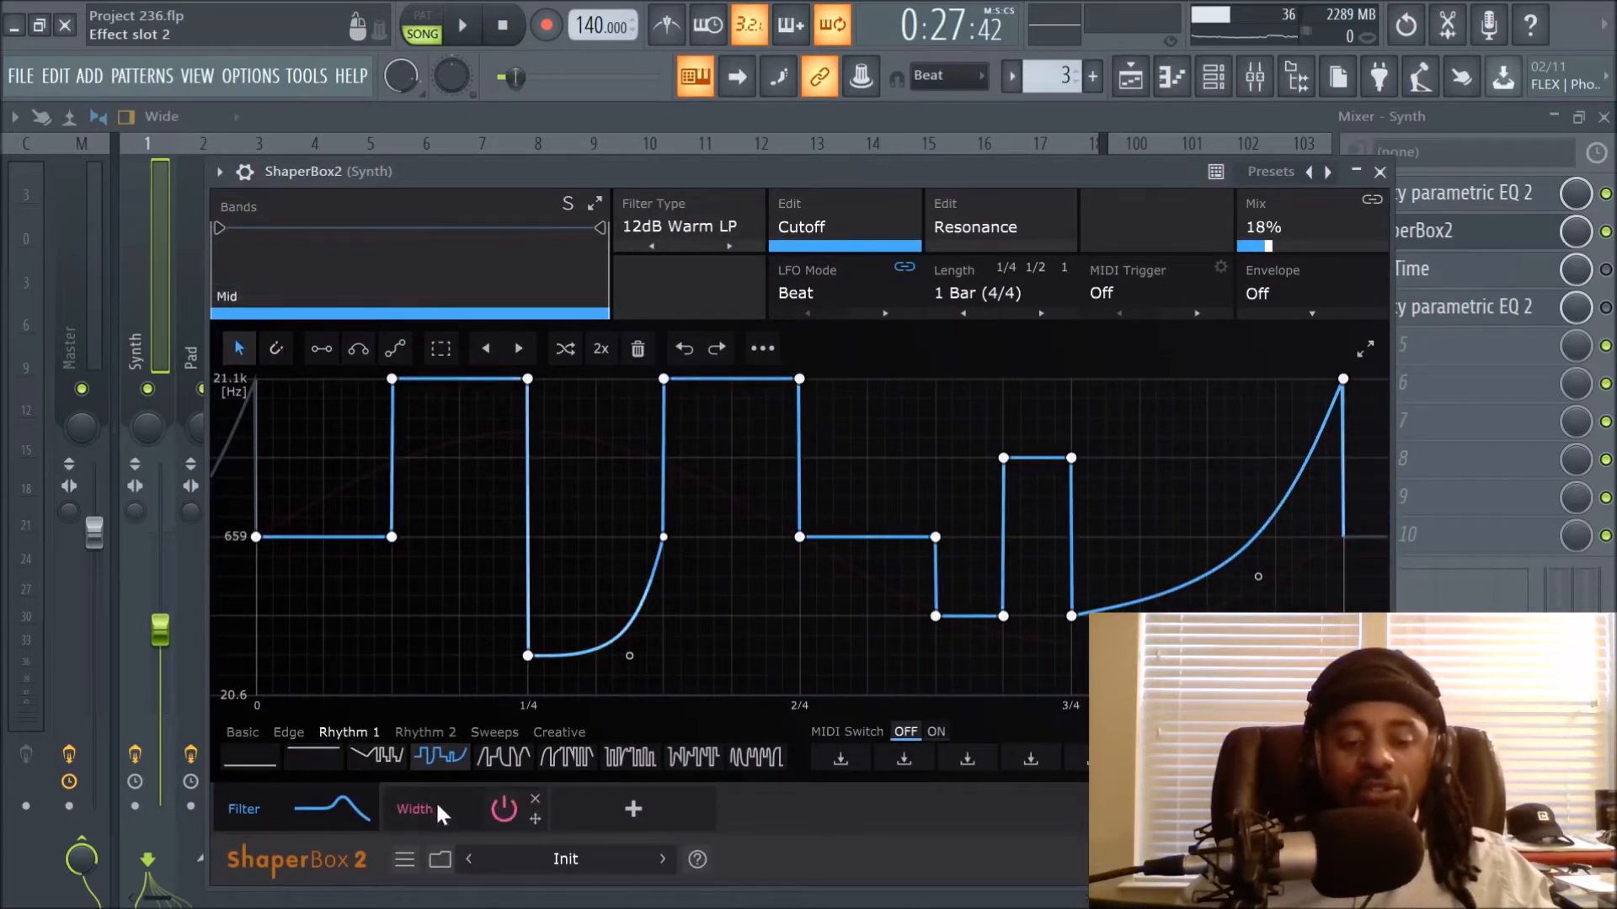
{"action": "left_click", "coordinate": [429, 799]}
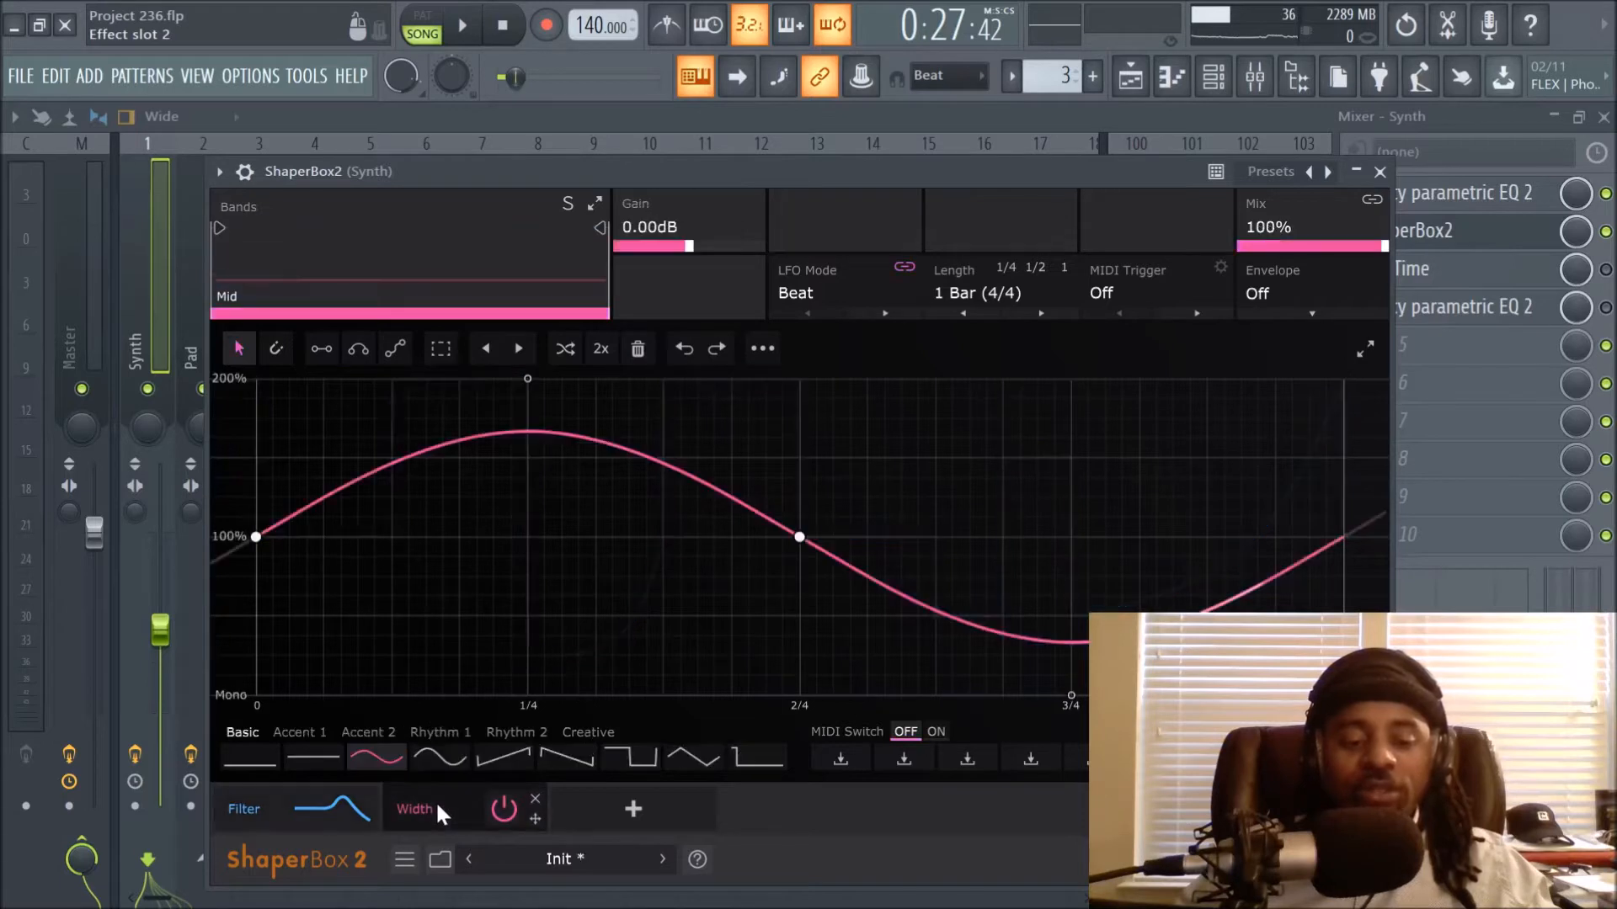
{"action": "left_click", "coordinate": [285, 798]}
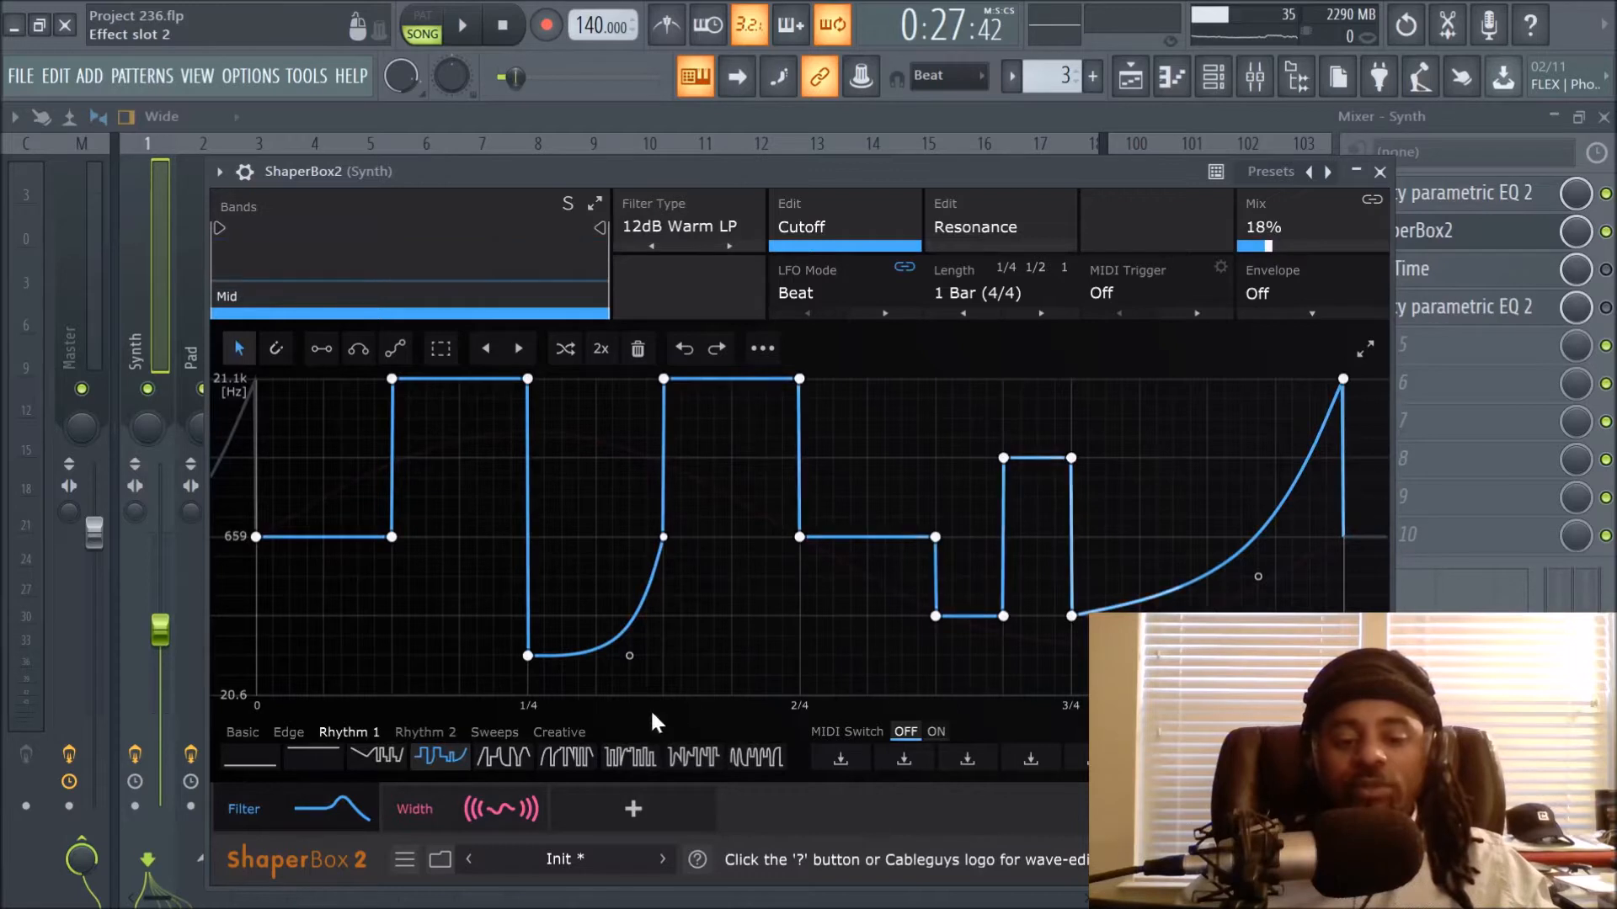
{"action": "left_click", "coordinate": [427, 805]}
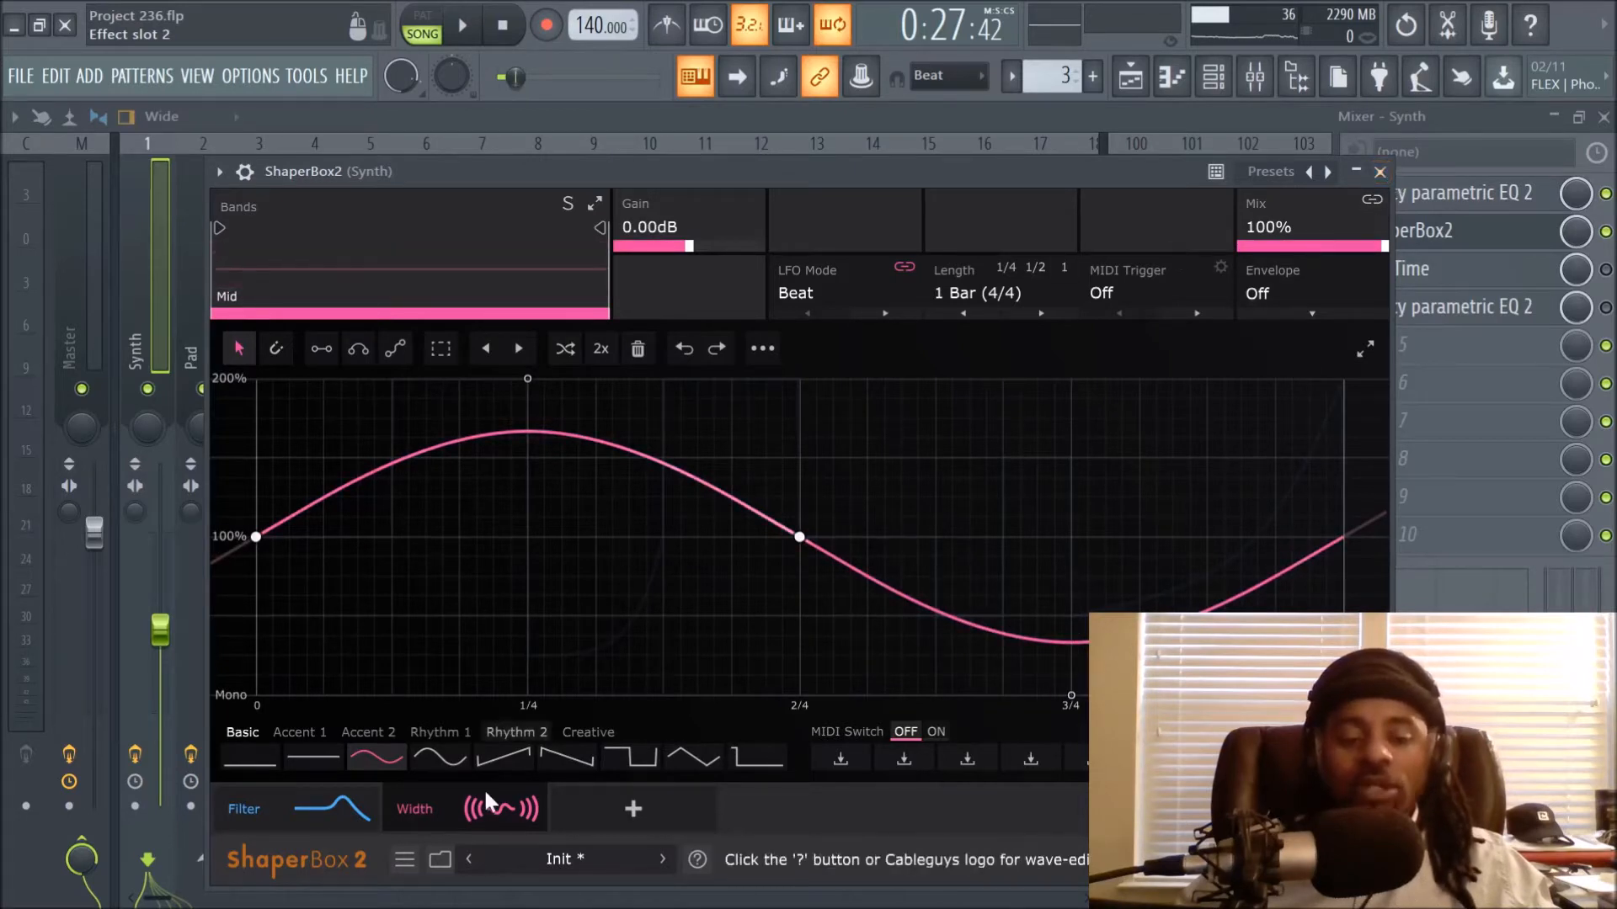
{"action": "left_click", "coordinate": [306, 806]}
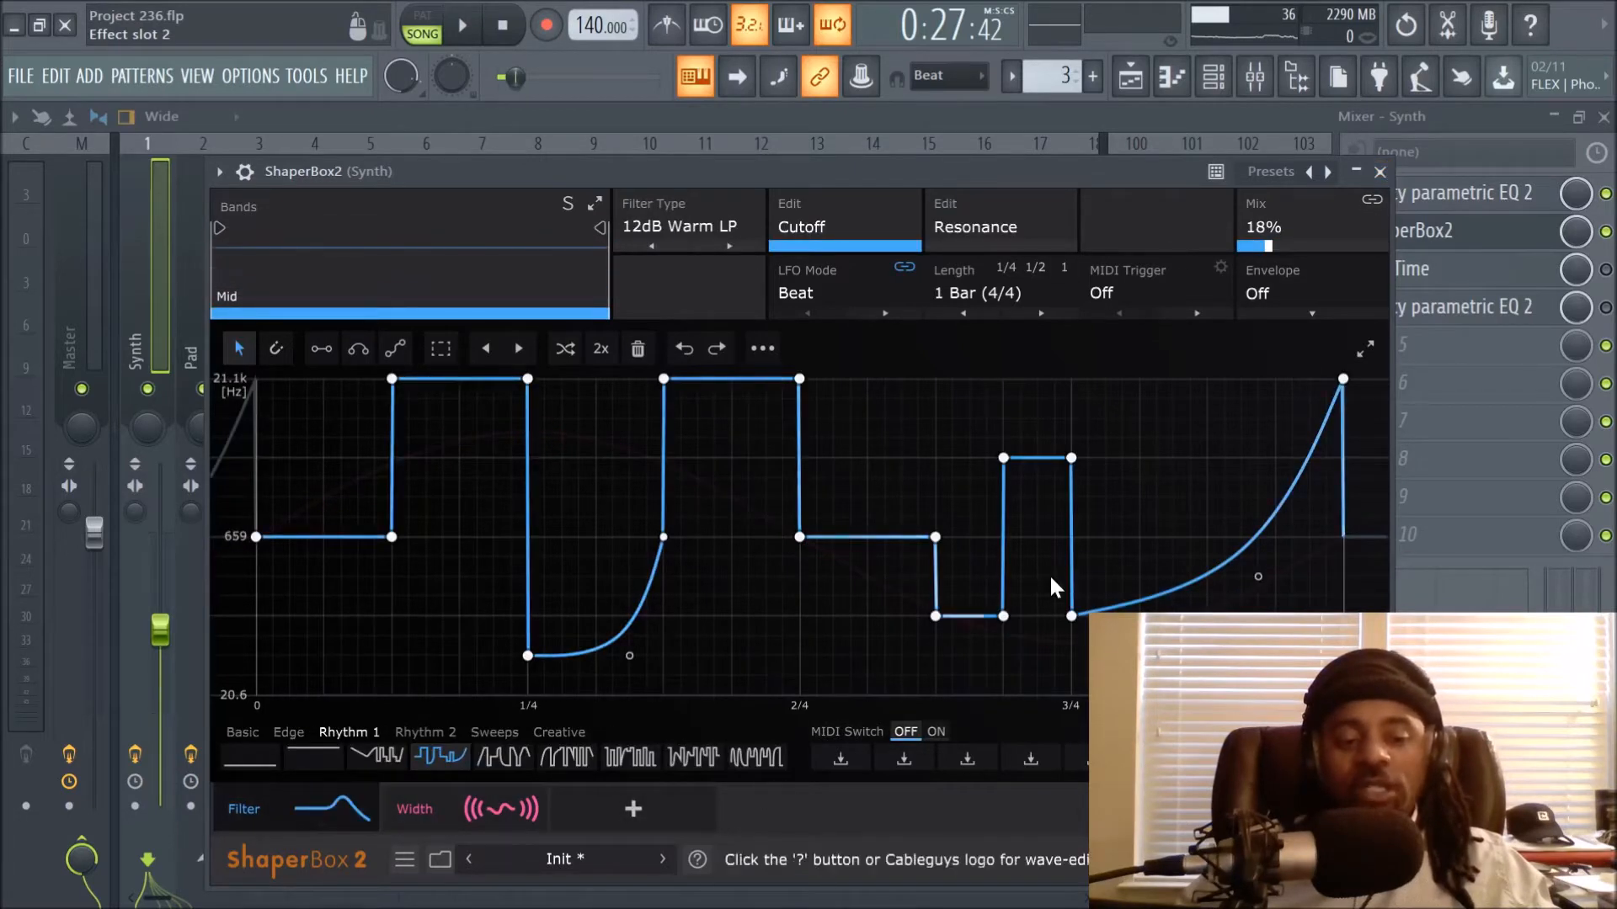
Play the pad loop while watching ShaperBox2's Filter and Width shapers process it
{"action": "key", "text": "space"}
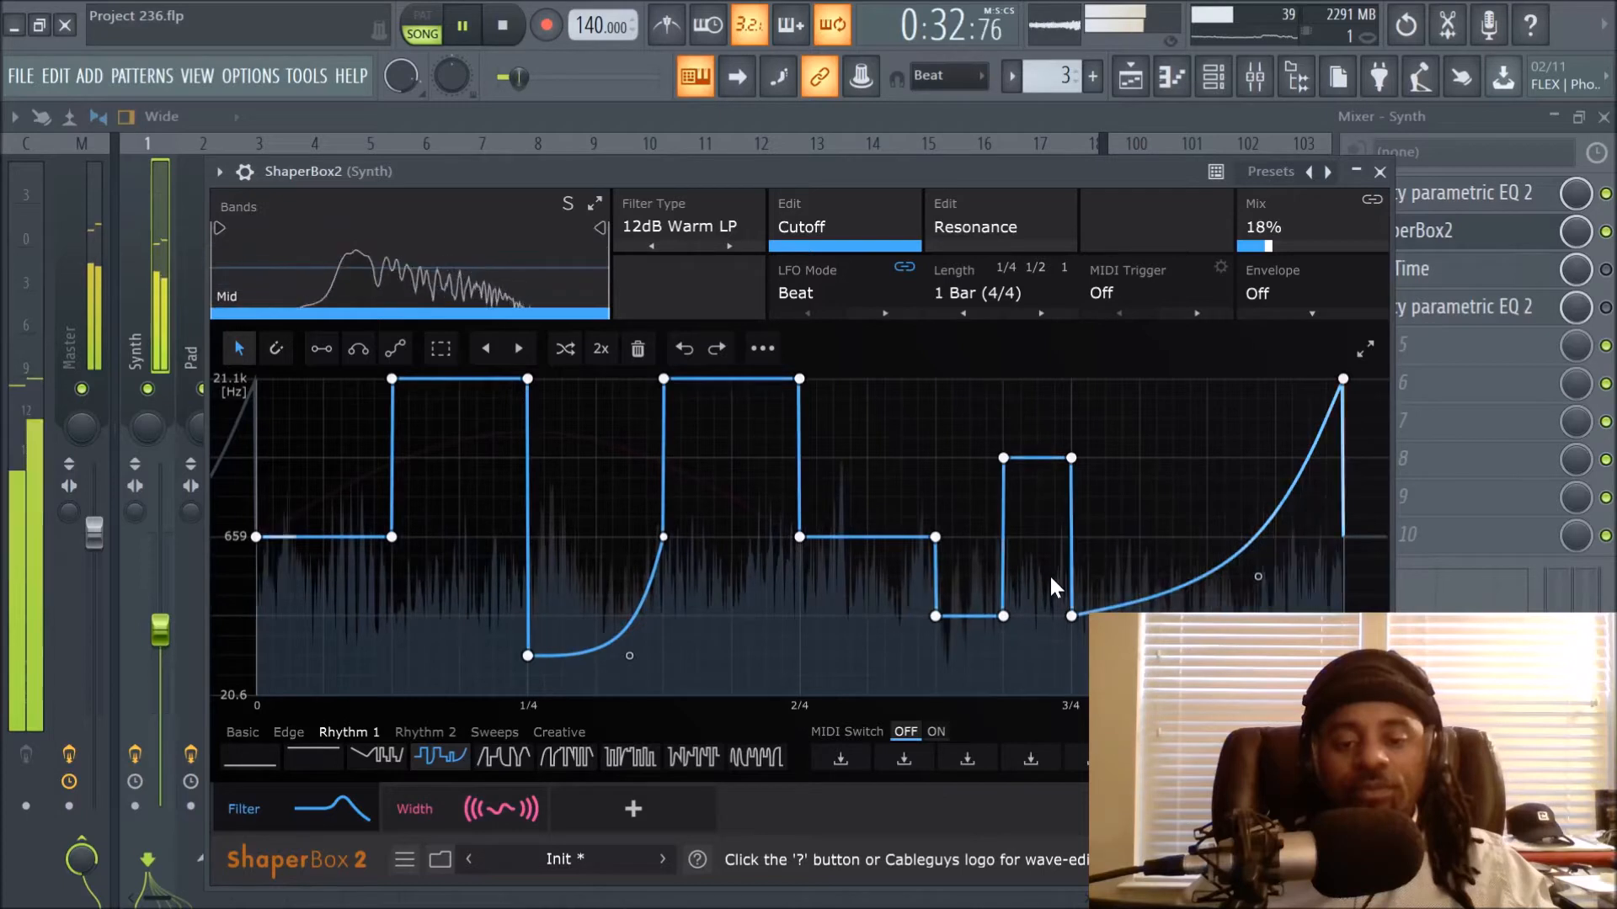
{"action": "left_click", "coordinate": [430, 805]}
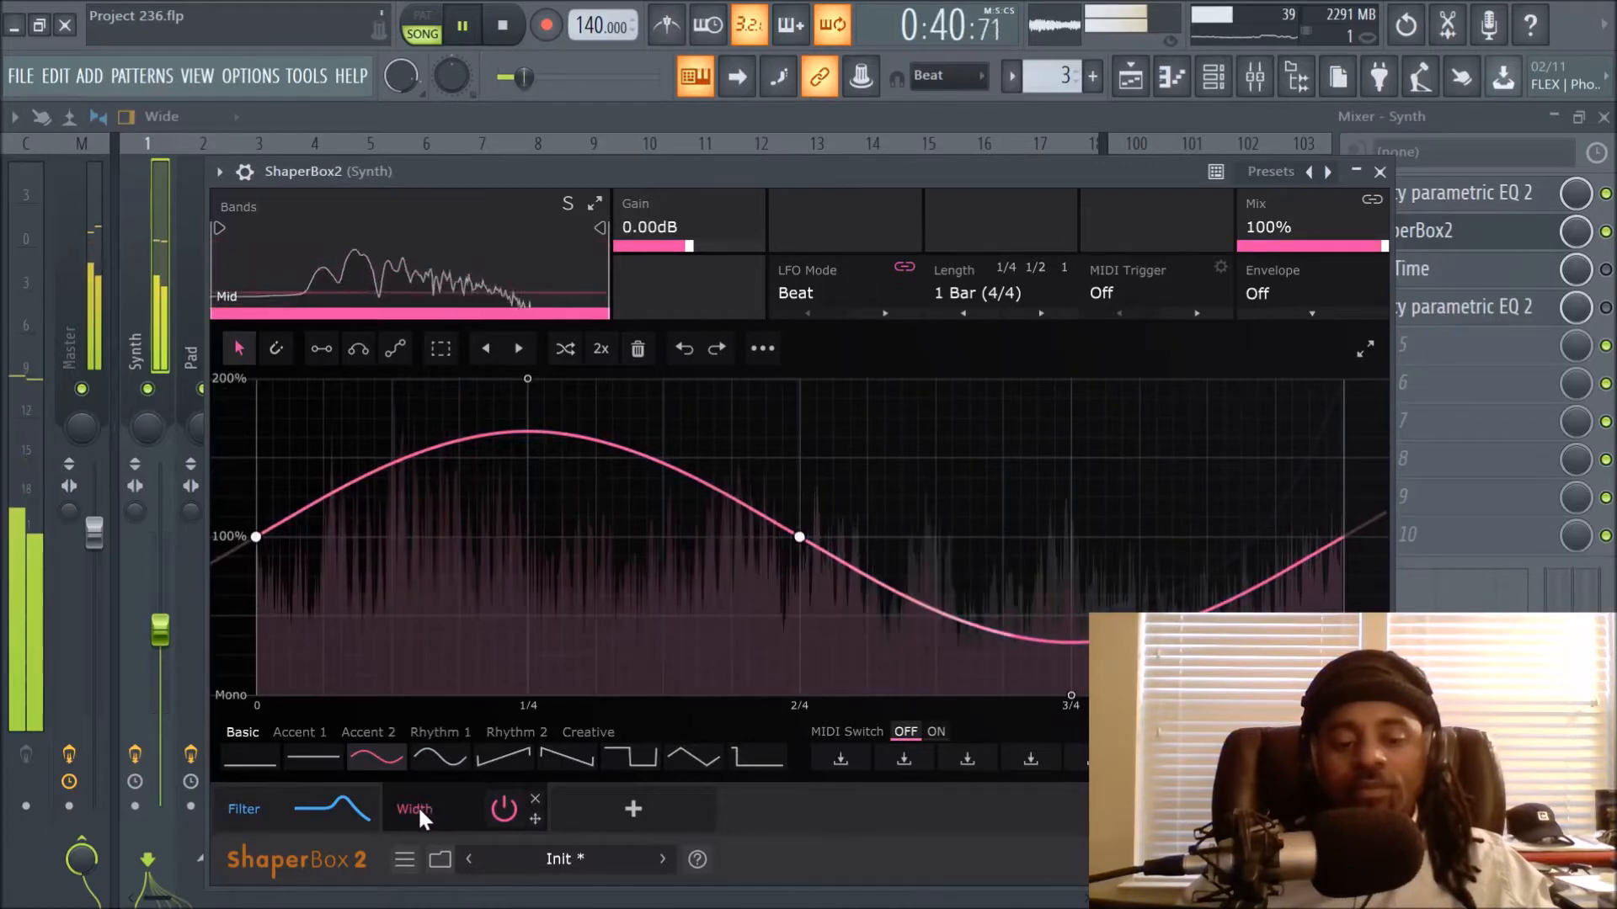
{"action": "key", "text": "space"}
Check the Mix settings of ShaperBox2's Filter and Width, and look again at the Synth track's first EQ
{"action": "left_click", "coordinate": [291, 805]}
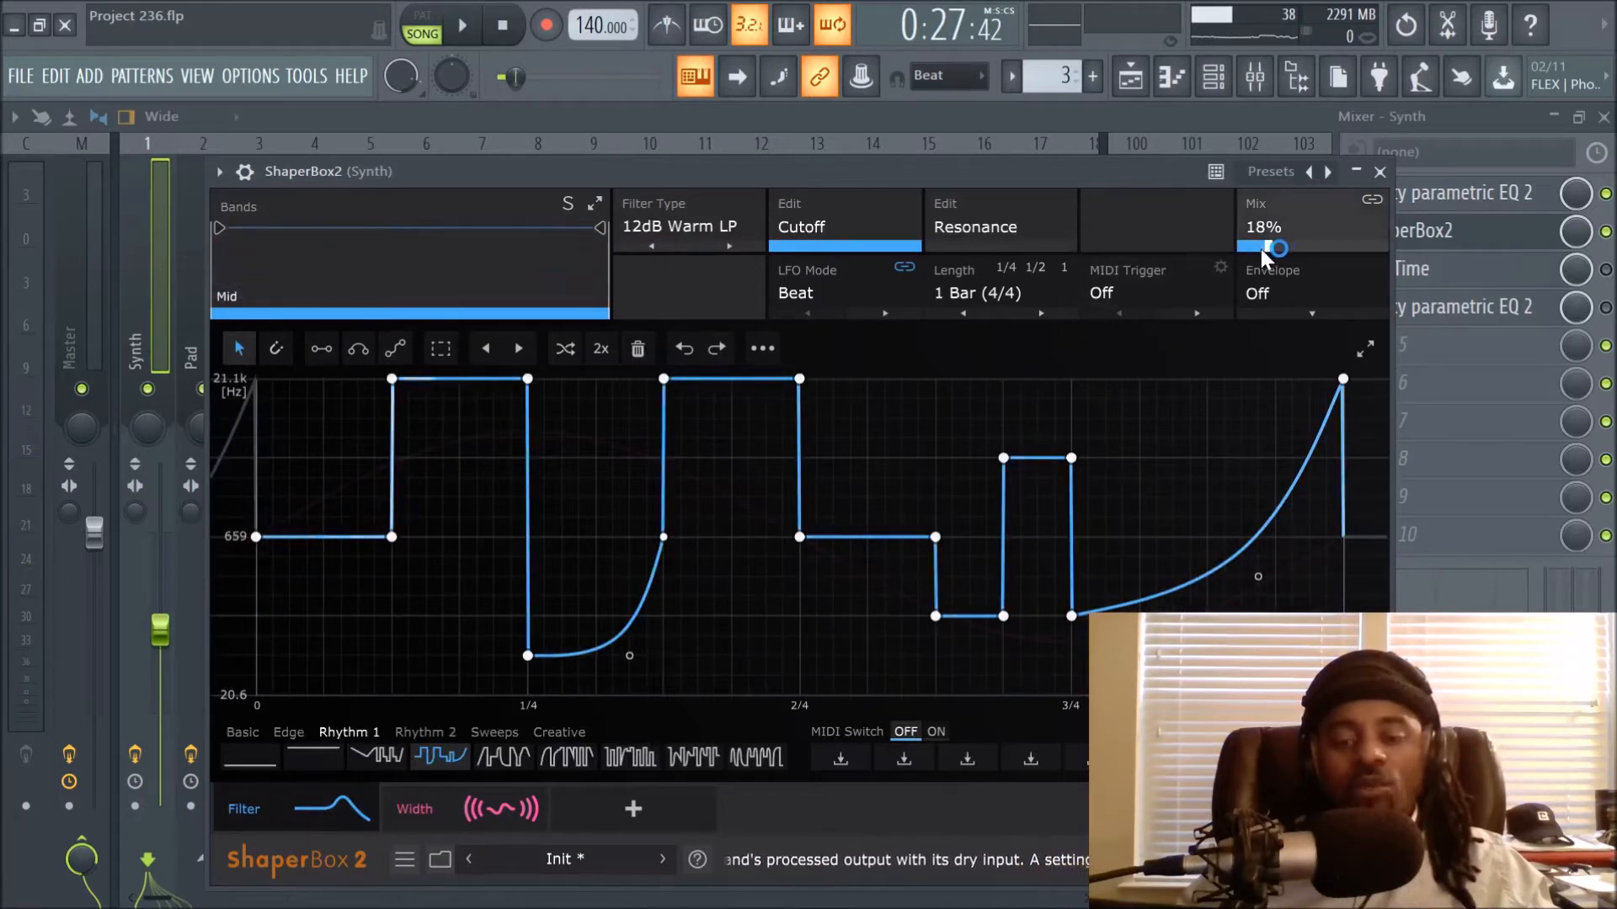
{"action": "left_click", "coordinate": [441, 820]}
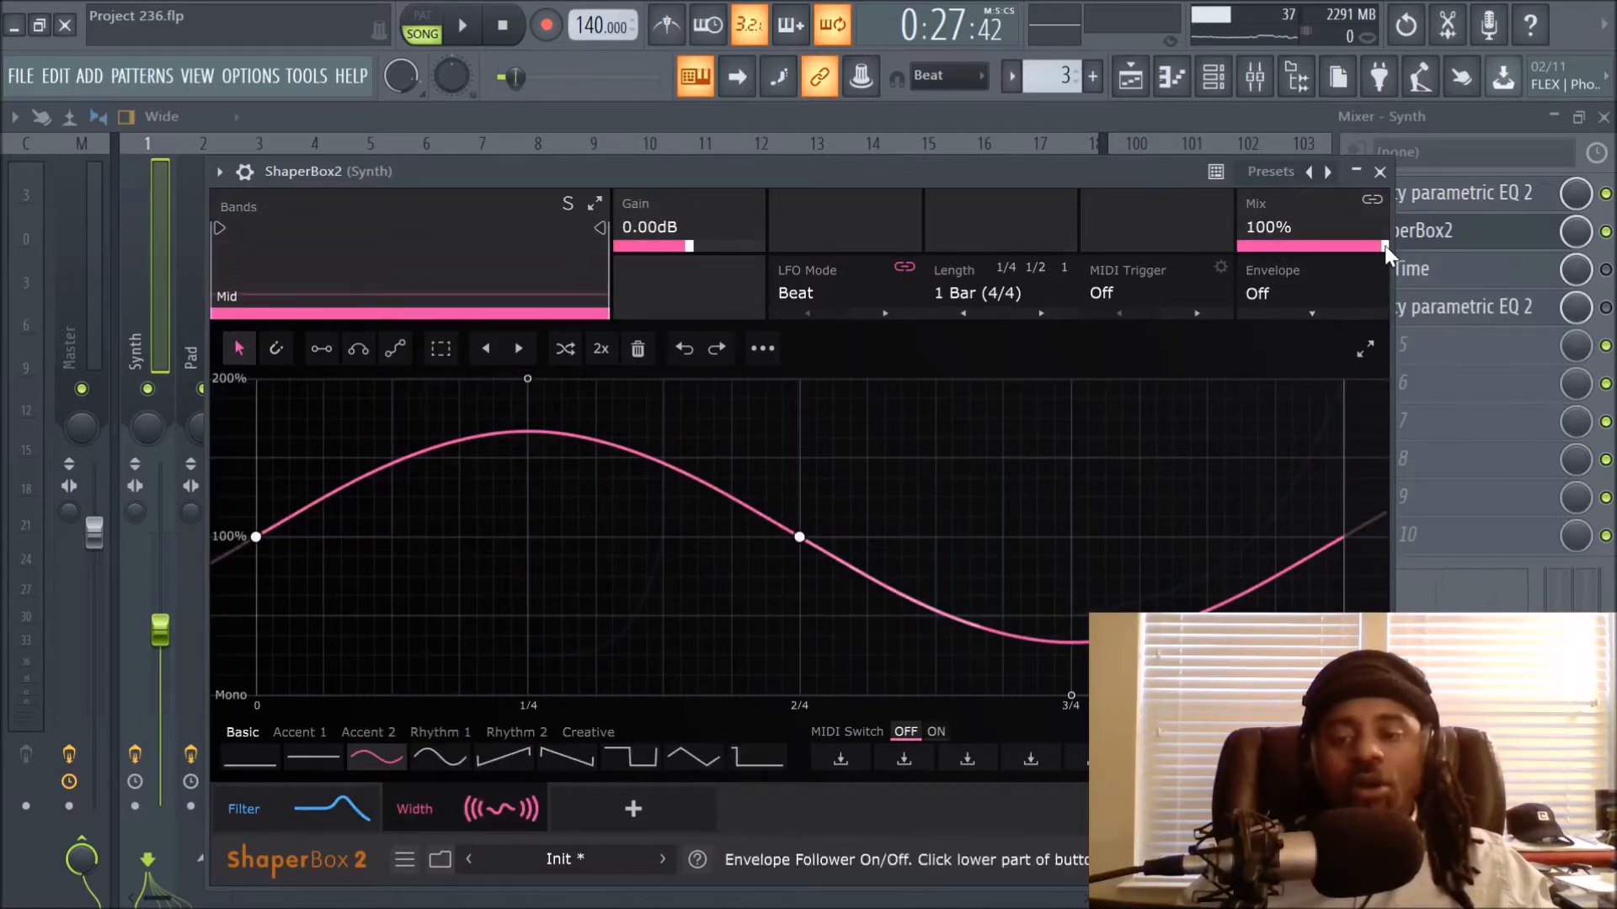
{"action": "left_click", "coordinate": [288, 796]}
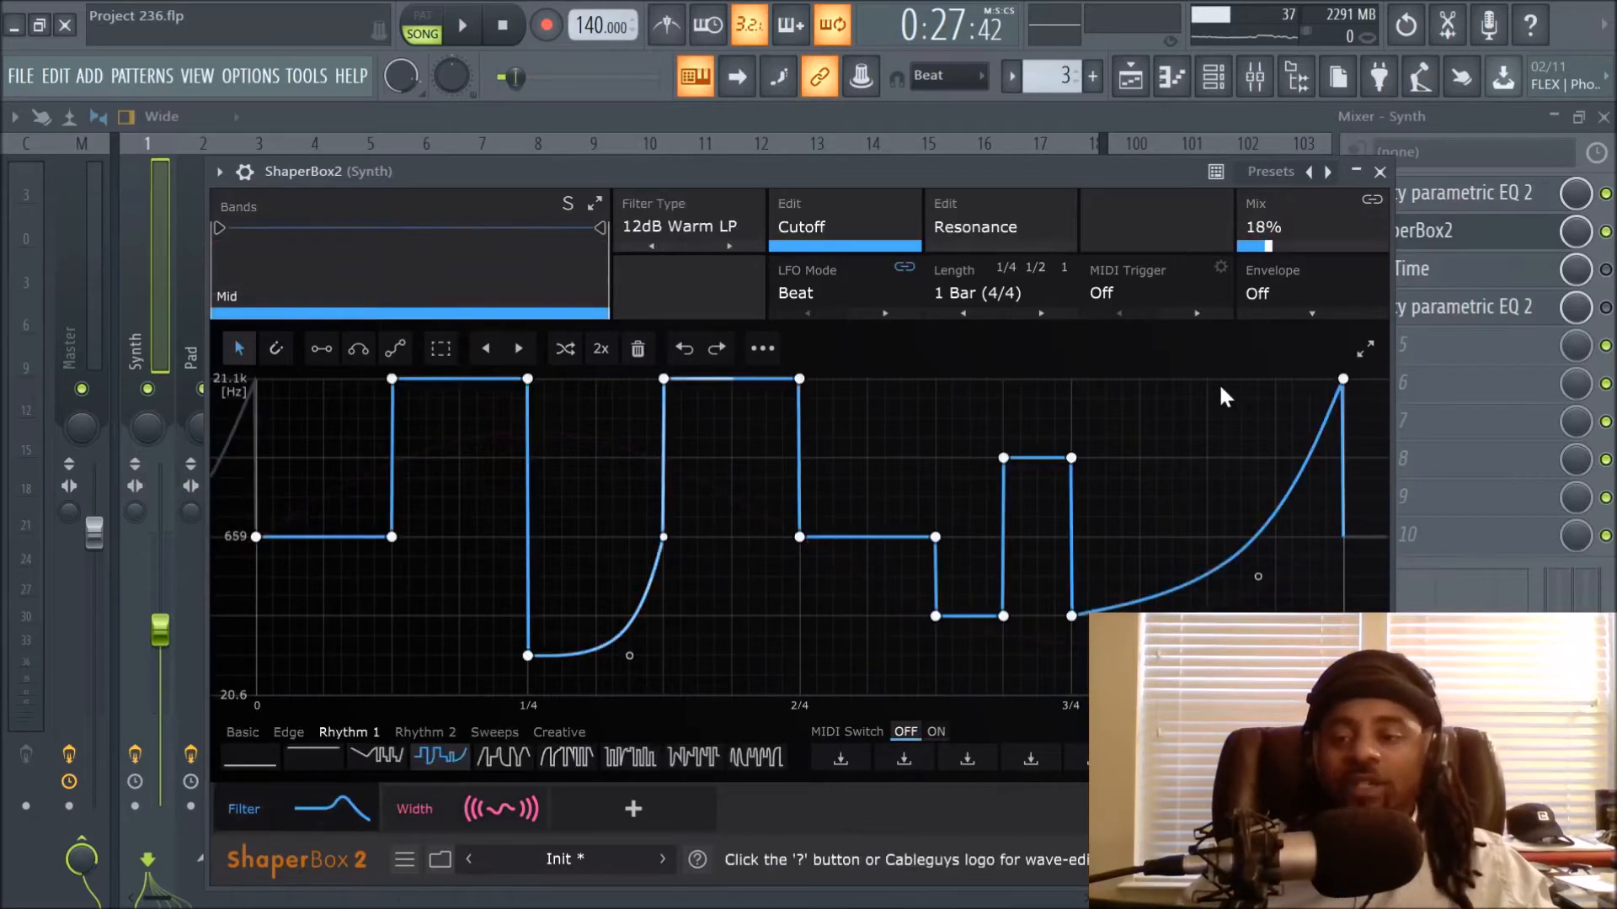
{"action": "left_click", "coordinate": [1379, 173]}
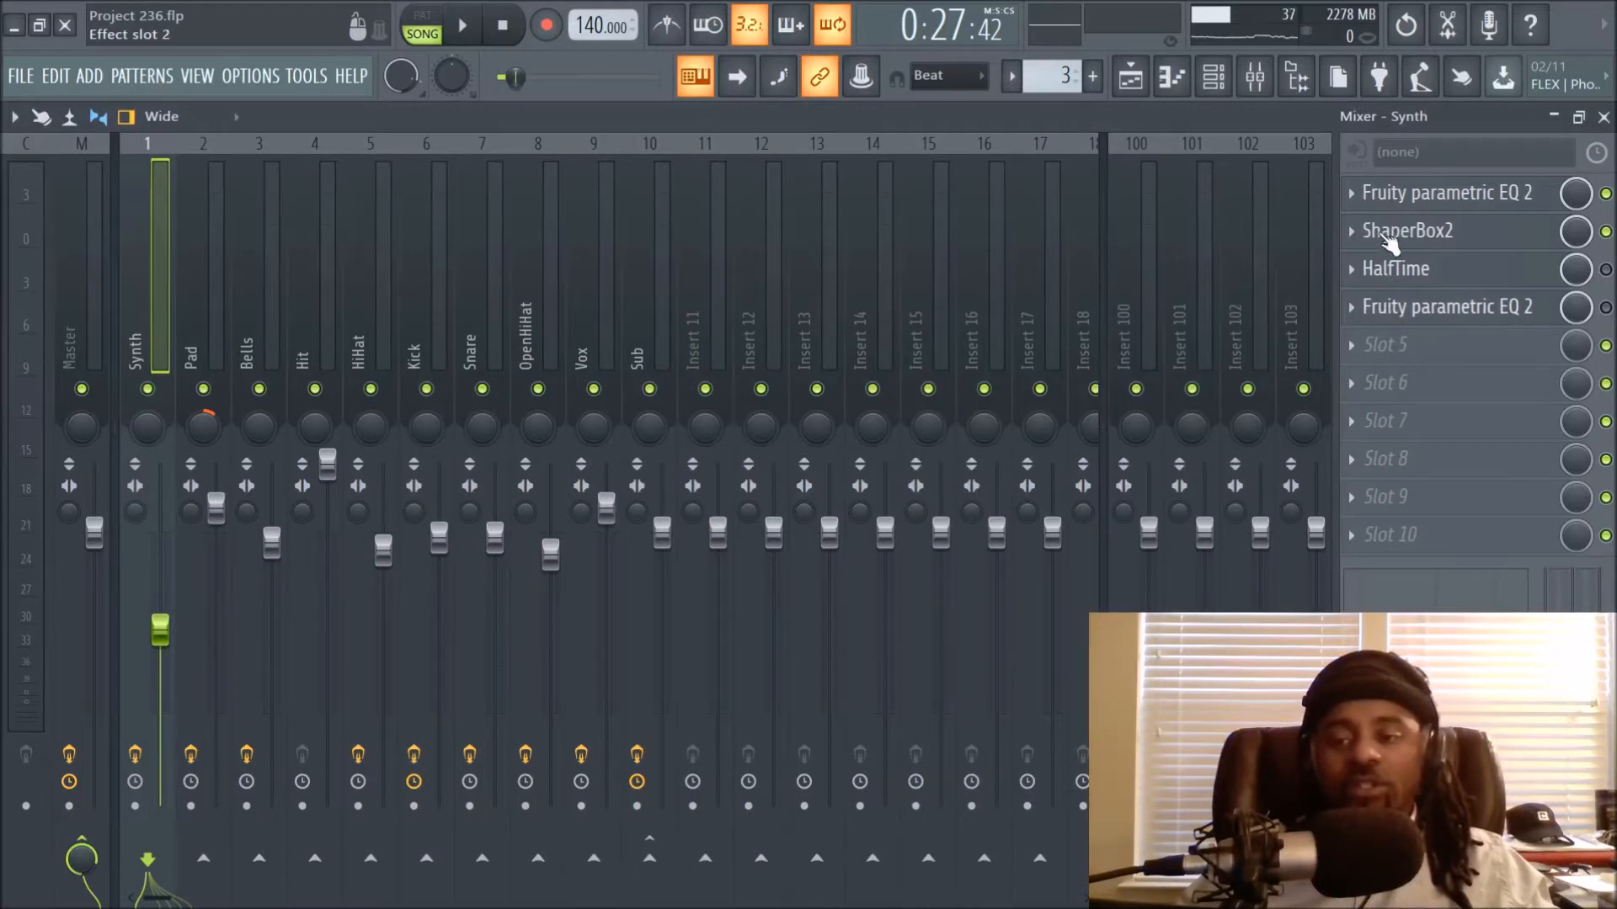
{"action": "left_click", "coordinate": [1414, 194]}
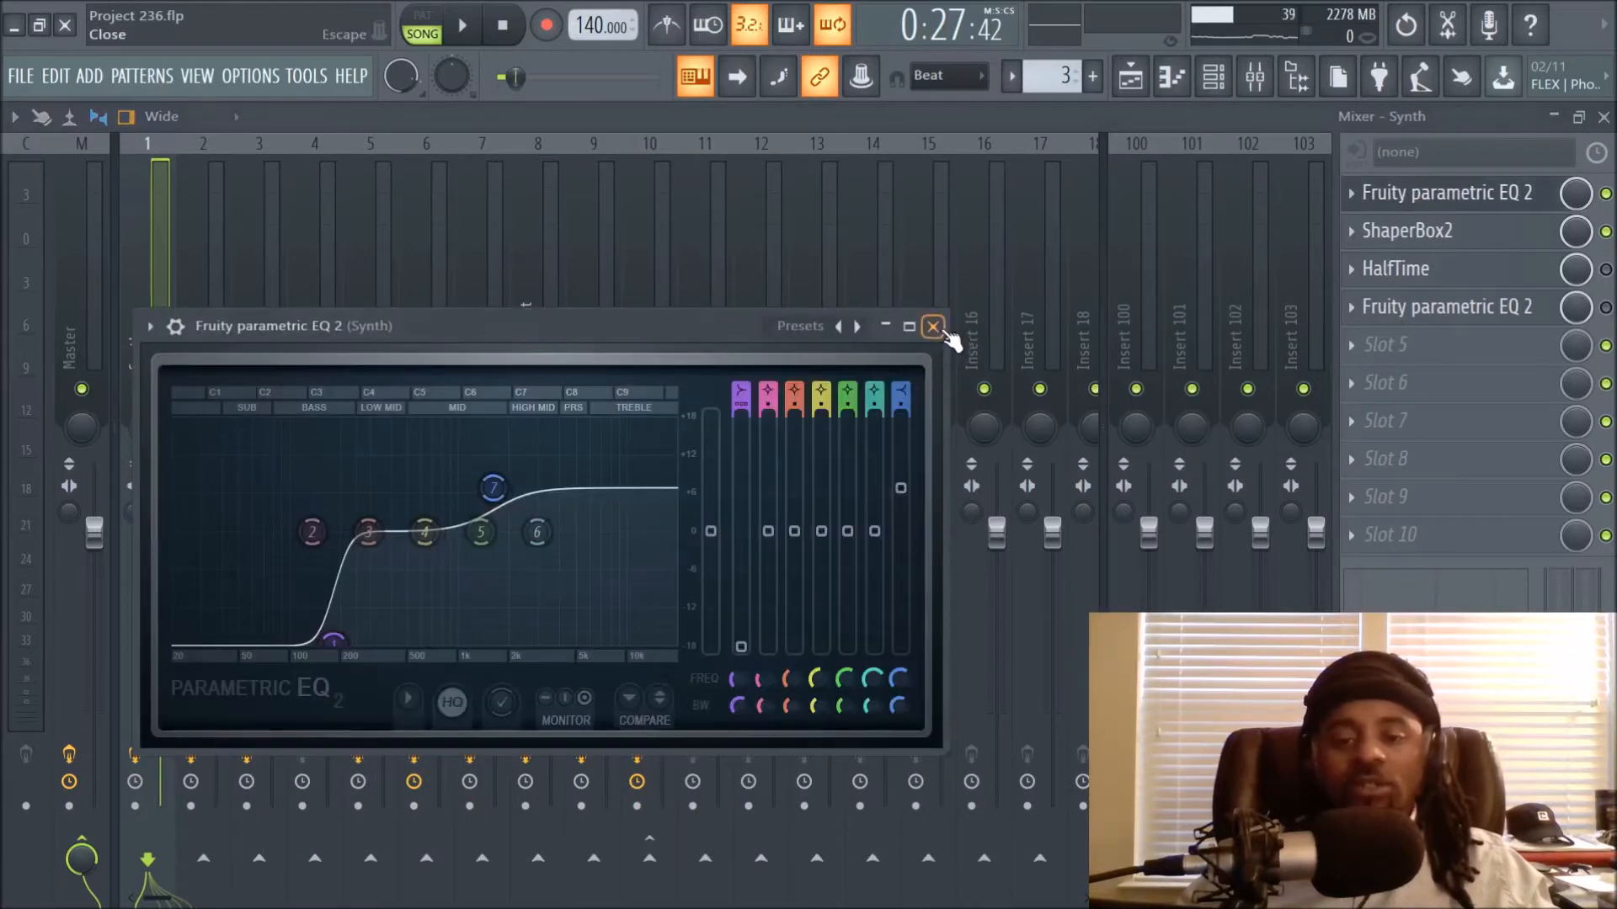
{"action": "left_click", "coordinate": [944, 331]}
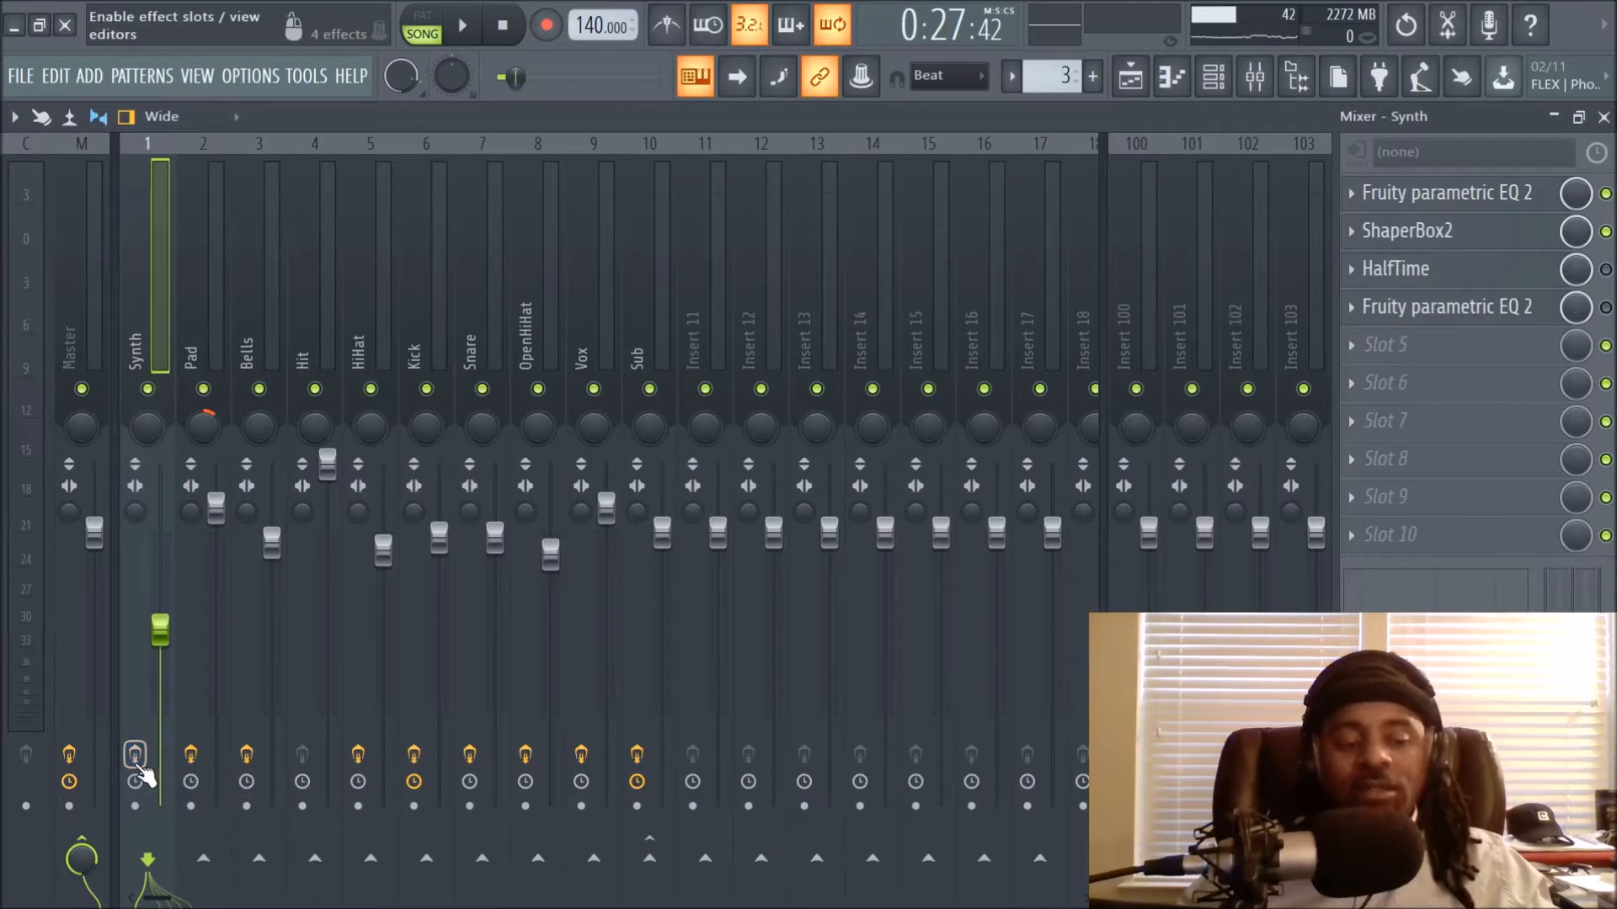
Compare playback of the pad loop with the Synth track's effects bypassed and enabled
{"action": "key", "text": "space"}
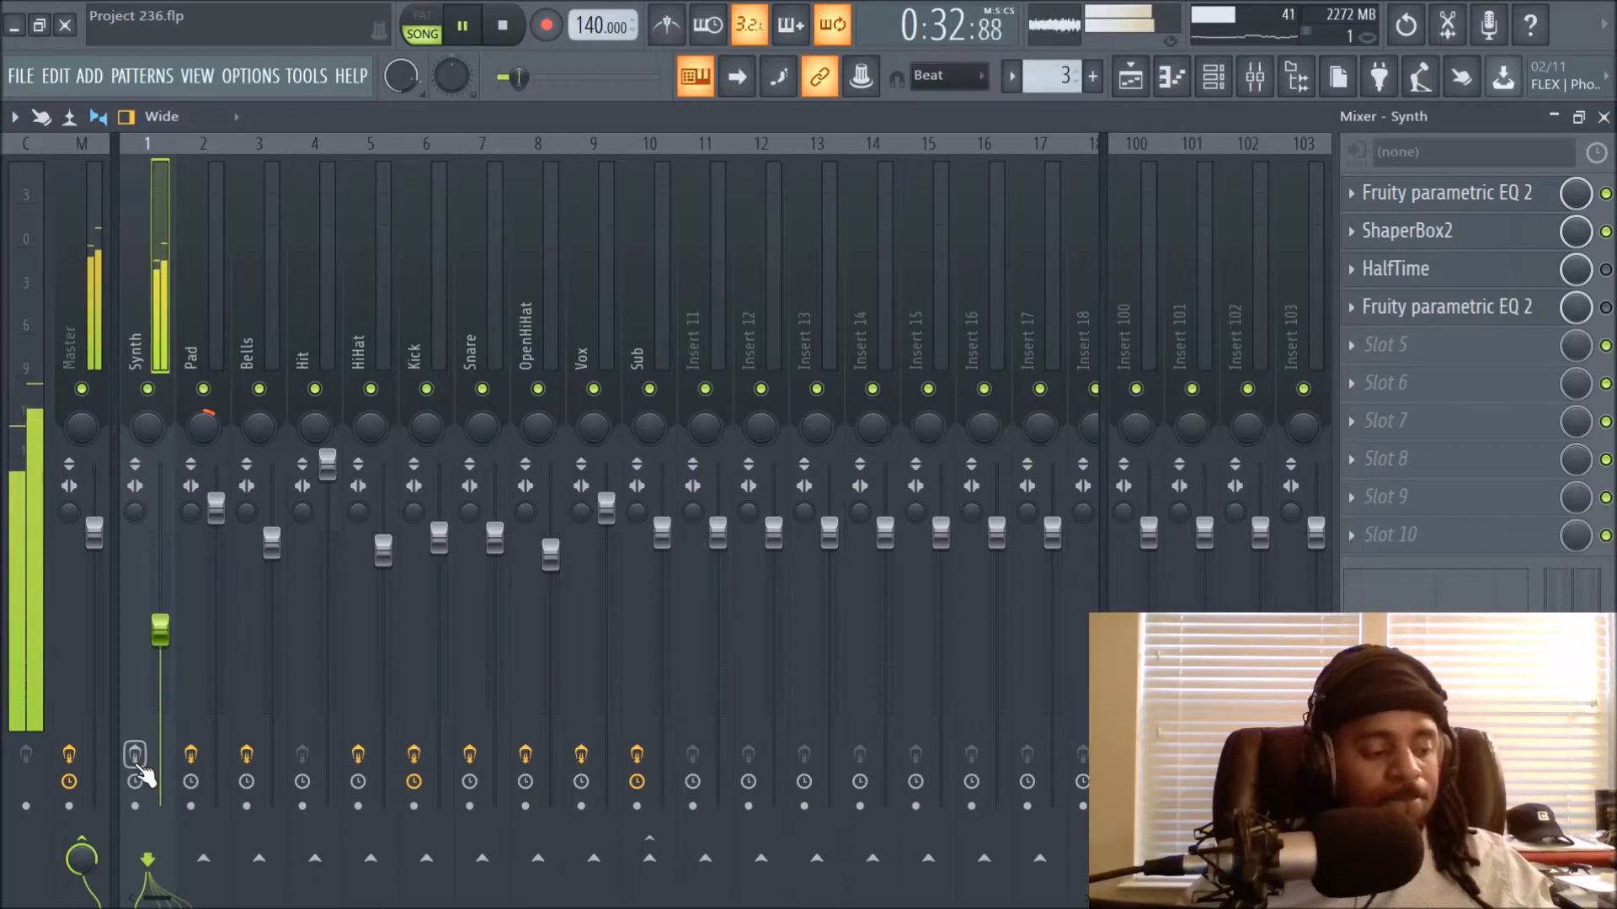
{"action": "key", "text": "space"}
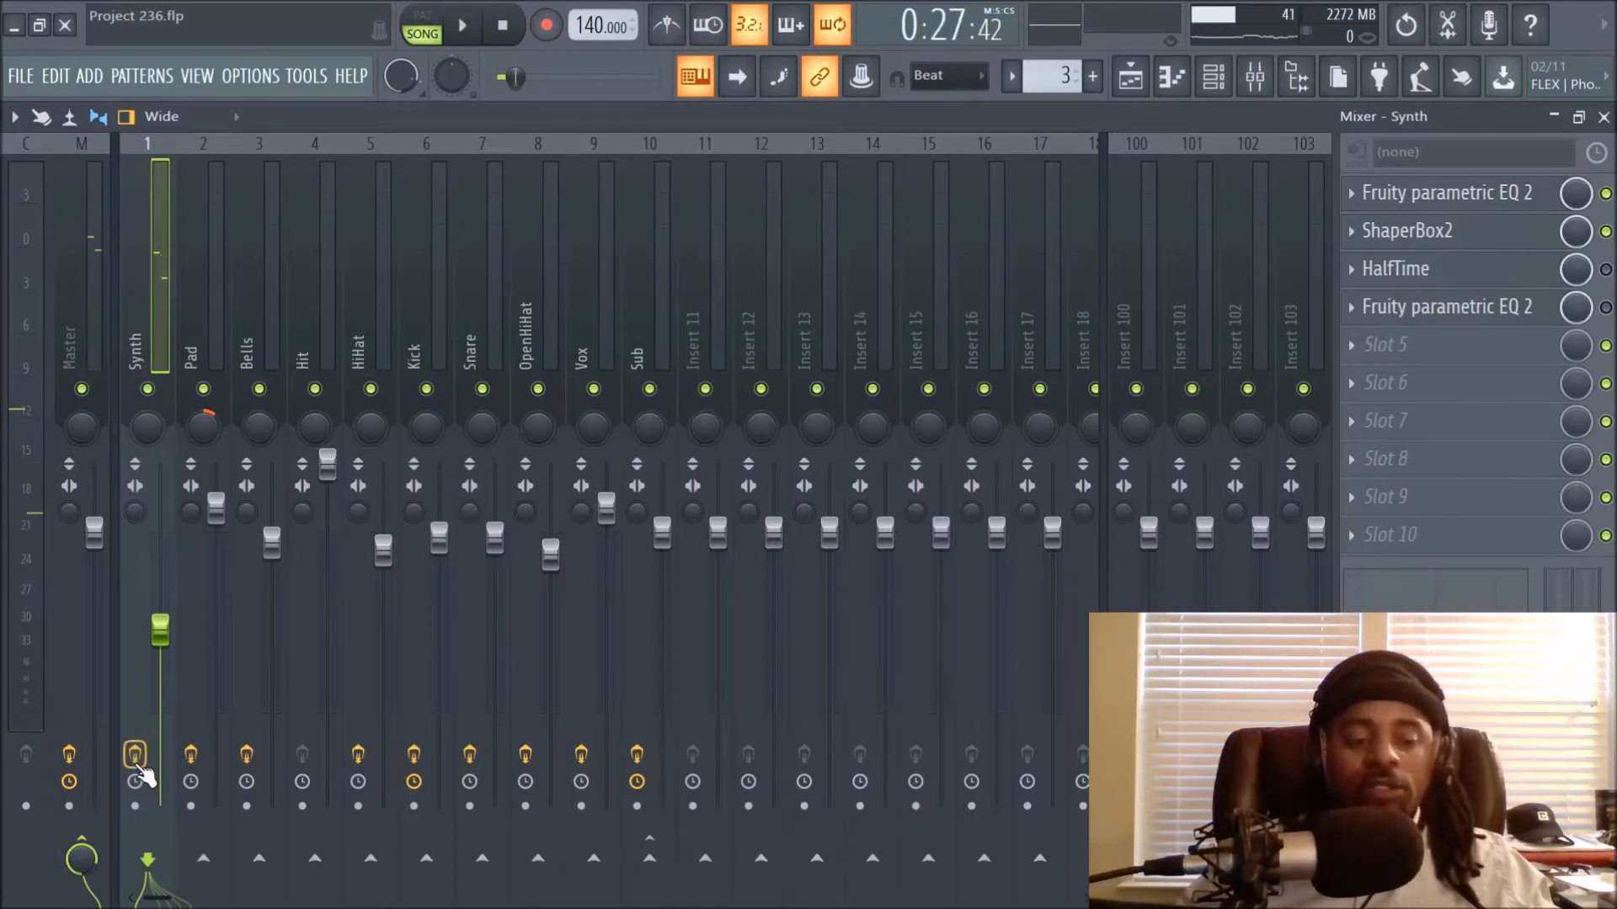
{"action": "key", "text": "space"}
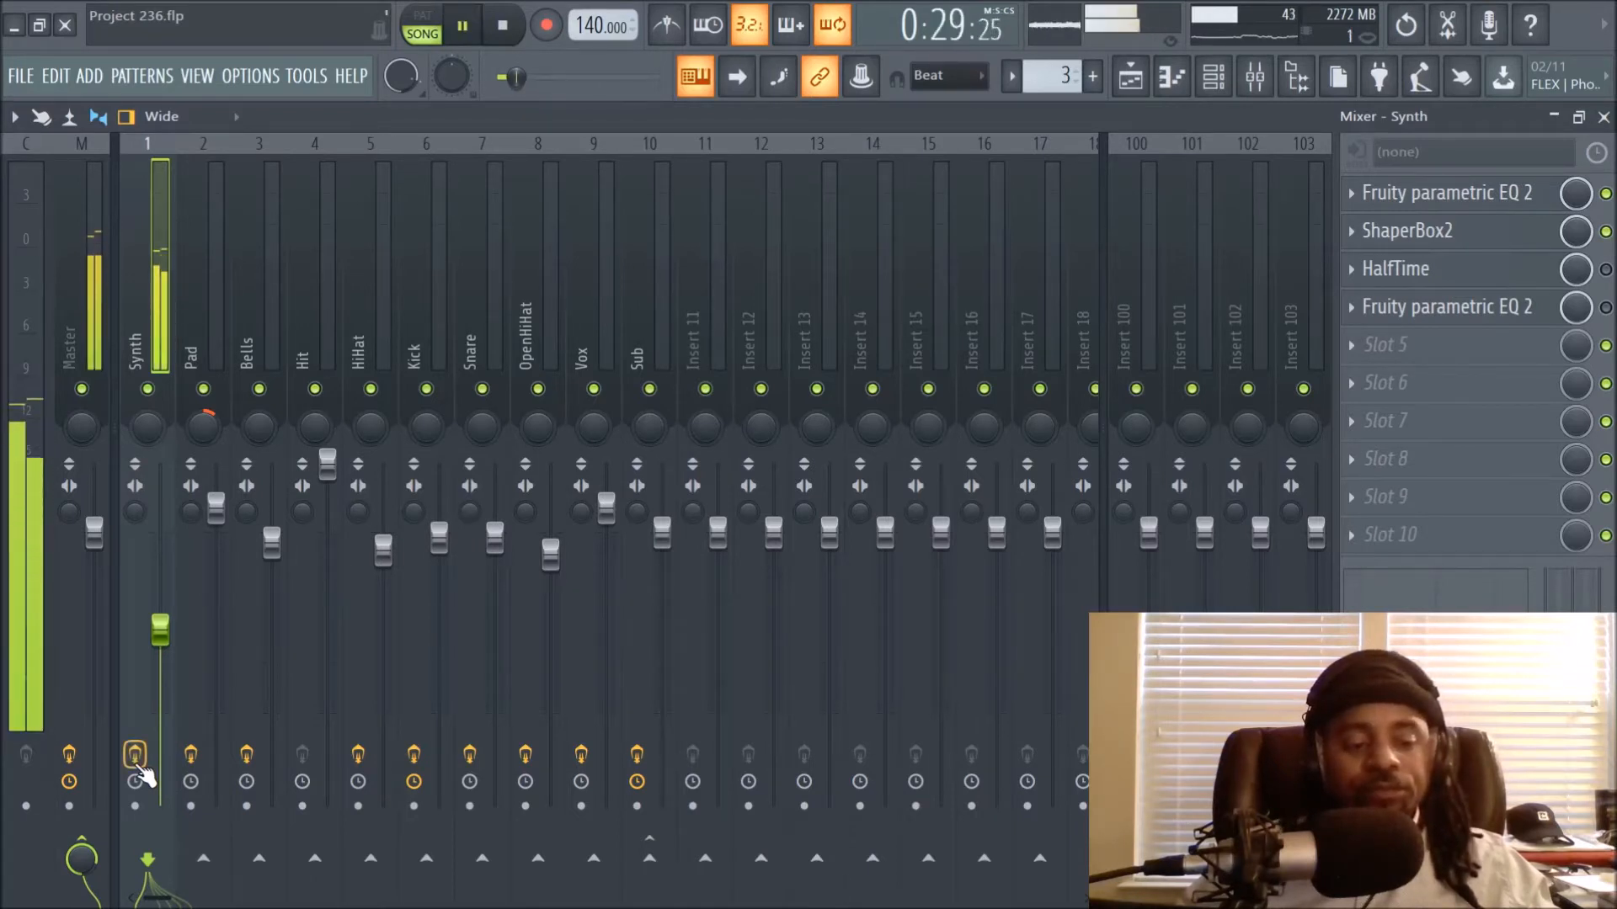
{"action": "key", "text": "space"}
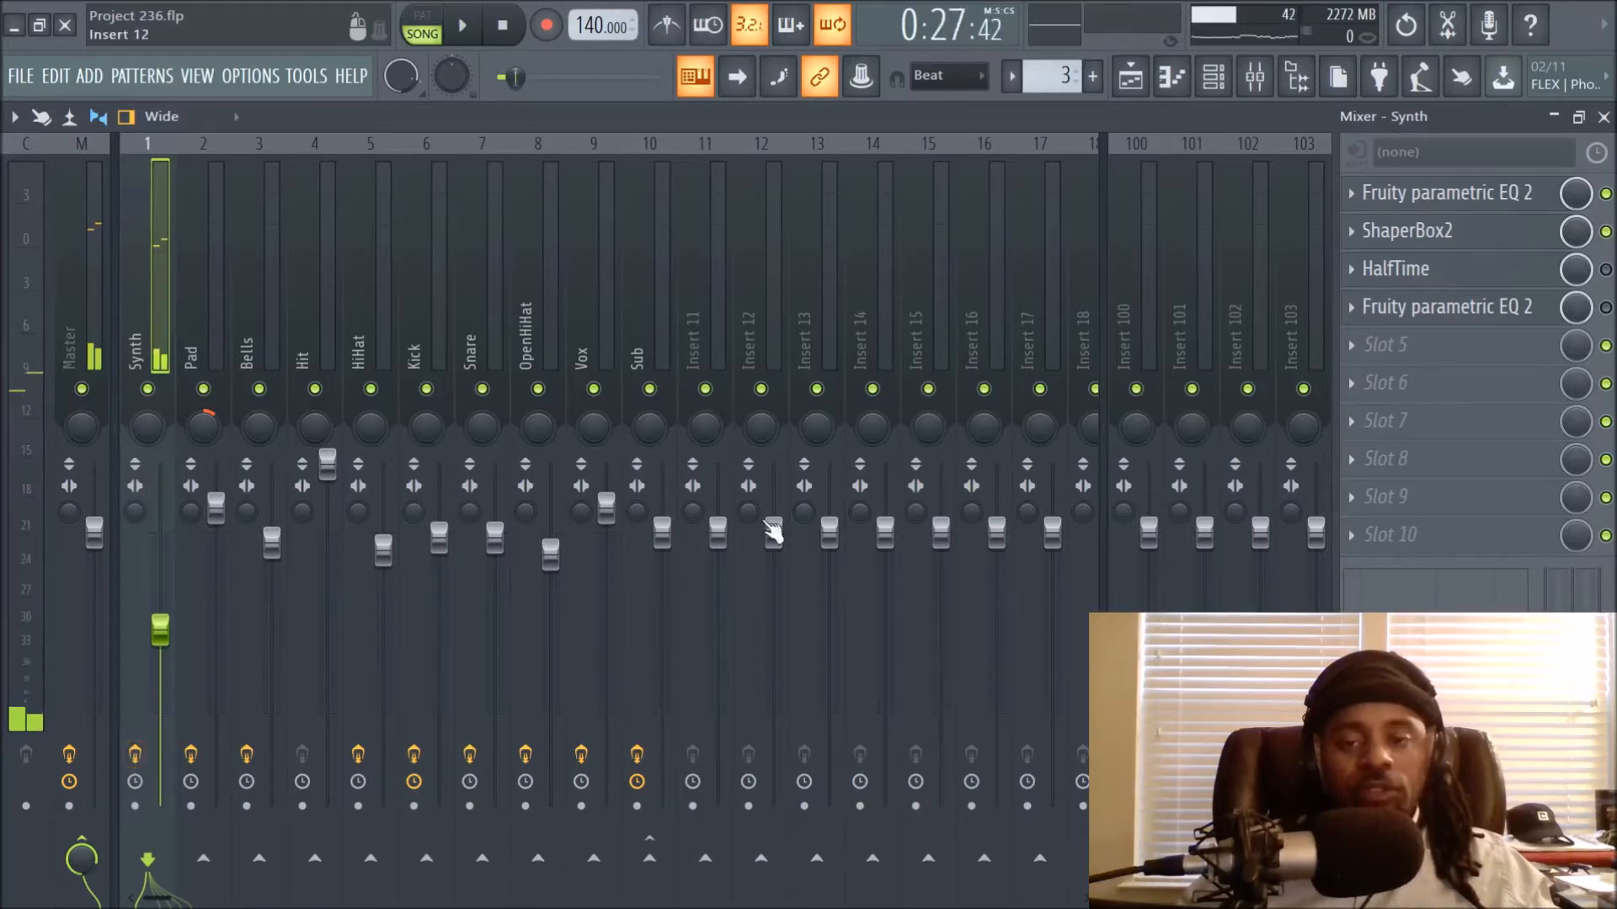
Unmute Track 2 in the playlist and view the Pad track's effect chain in the mixer
{"action": "left_click", "coordinate": [1130, 76]}
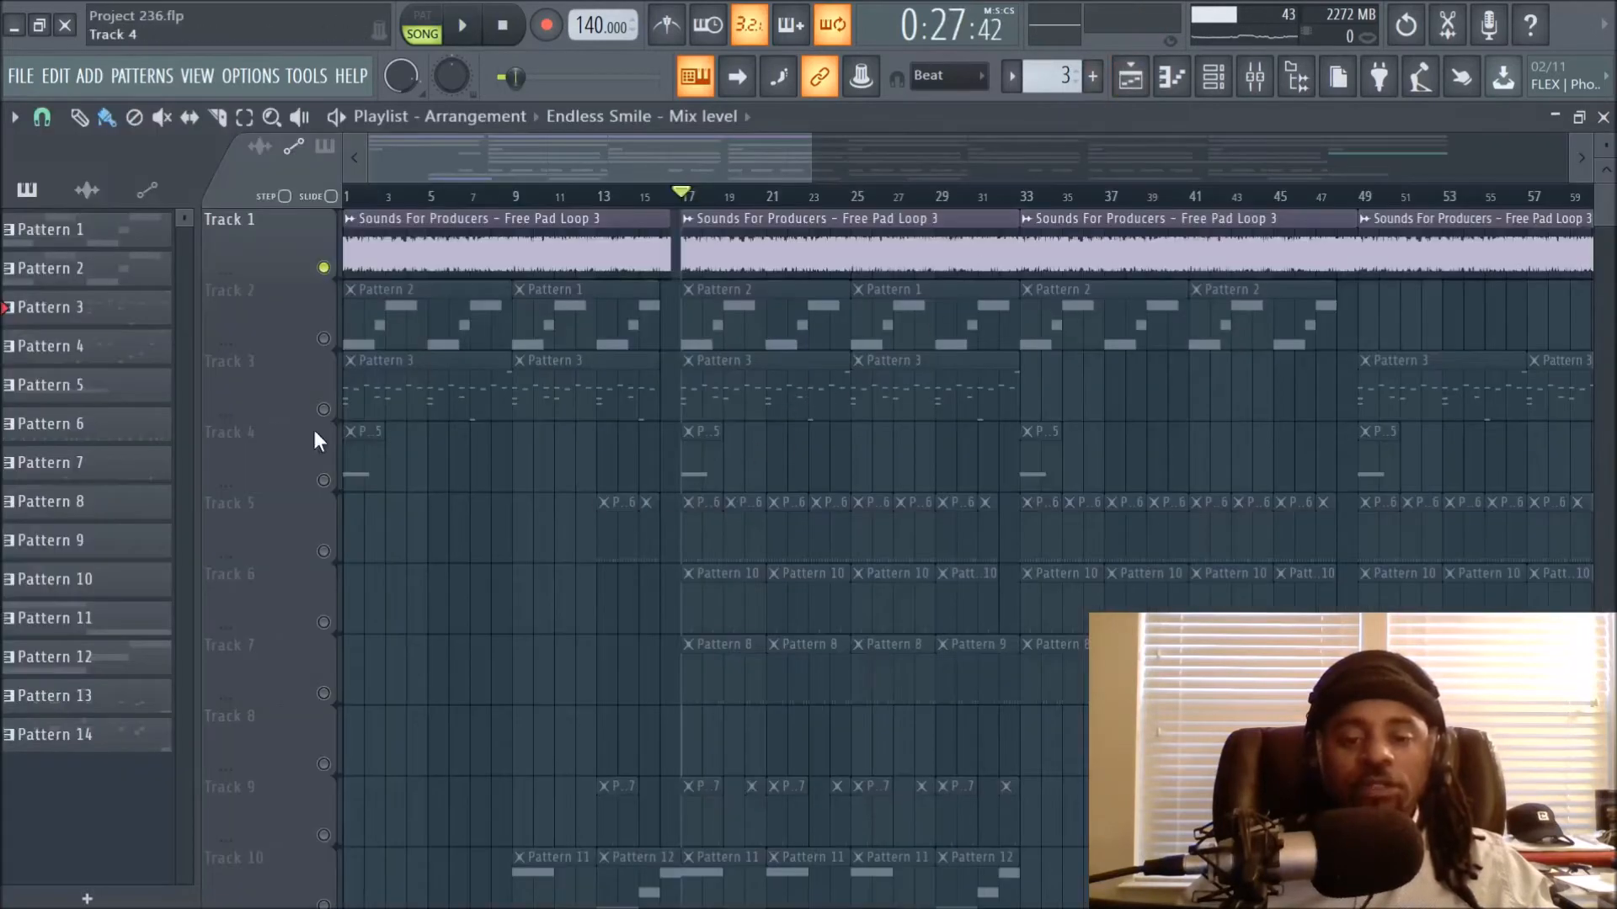
{"action": "left_click", "coordinate": [323, 339]}
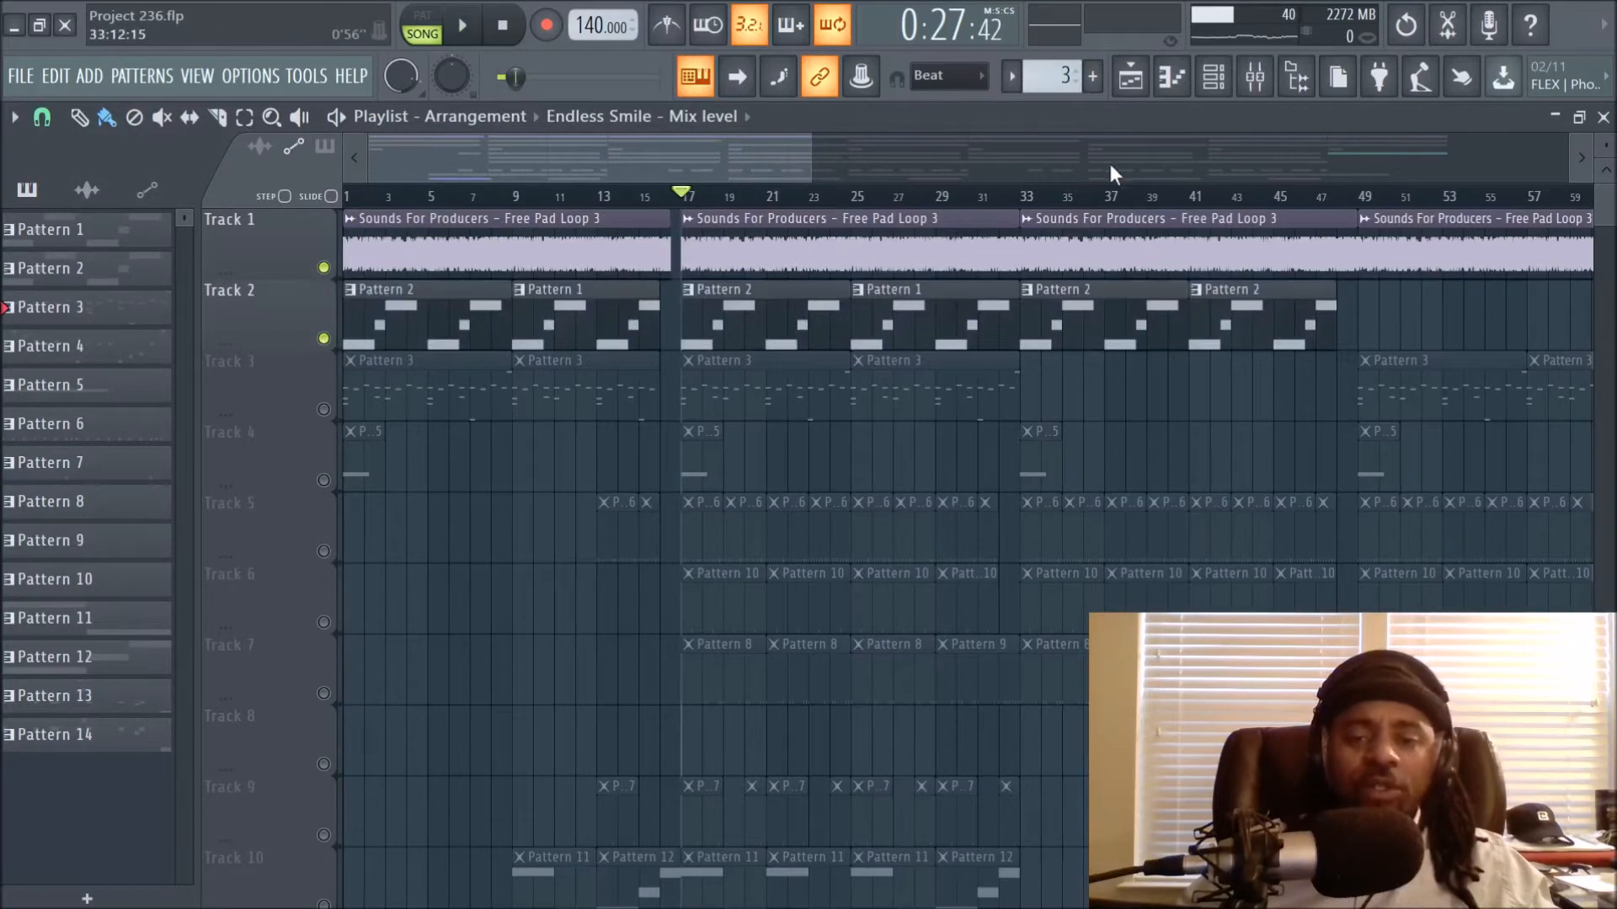
{"action": "left_click", "coordinate": [1255, 84]}
{"action": "left_click", "coordinate": [211, 313]}
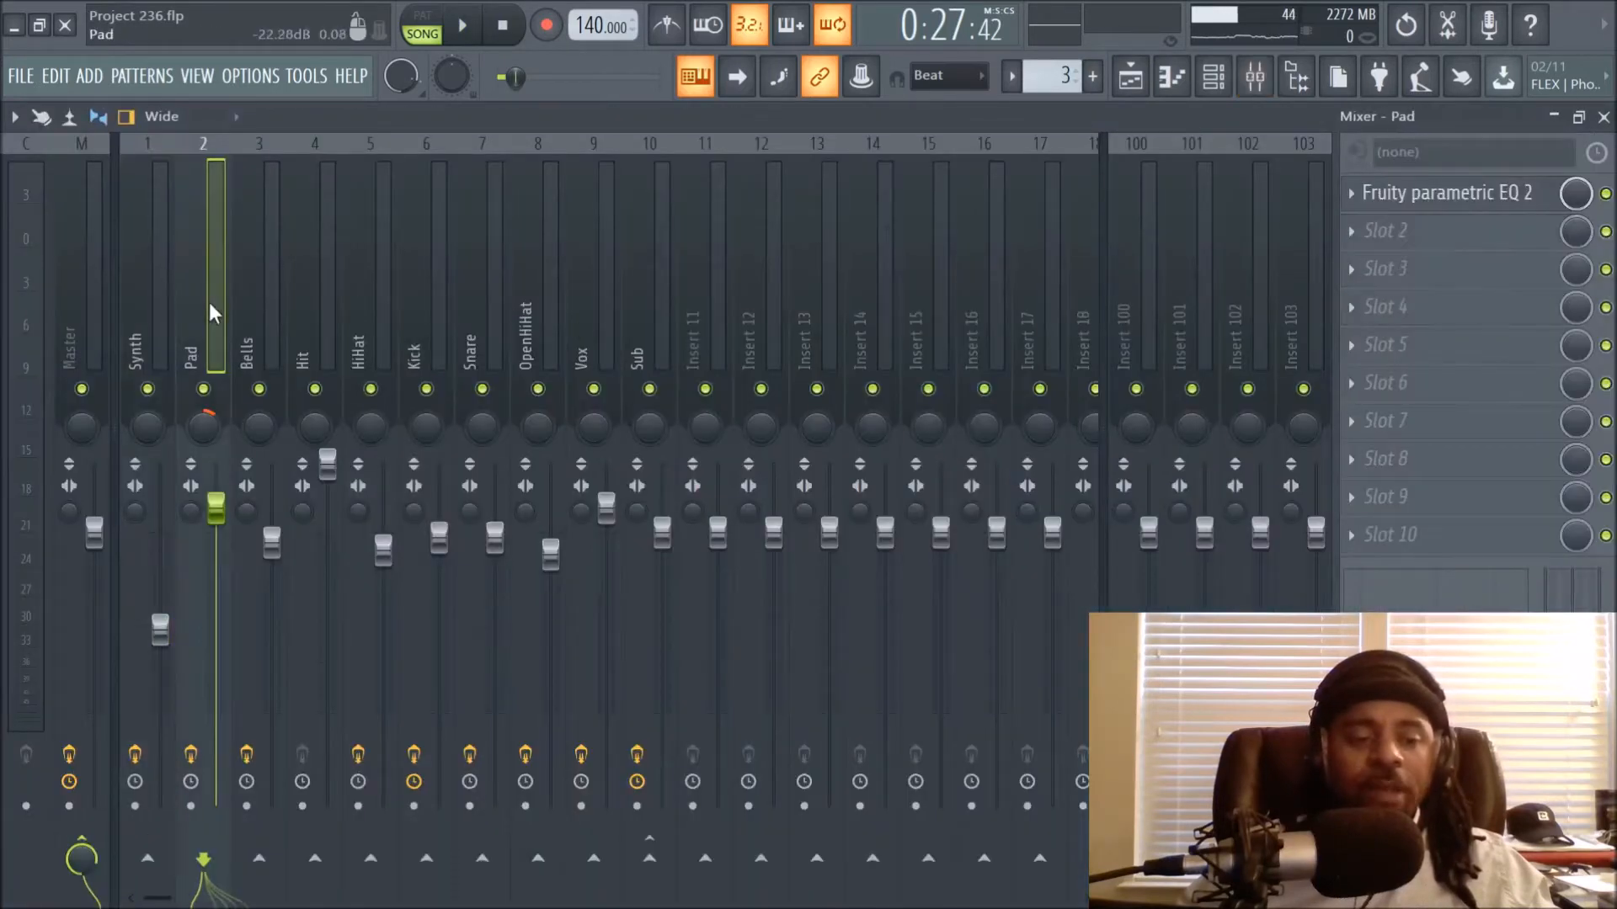
{"action": "left_click", "coordinate": [1130, 77]}
Play Tracks 1 and 2 together from bar 17, and select Pattern 2 to view it in the channel rack
{"action": "key", "text": "space"}
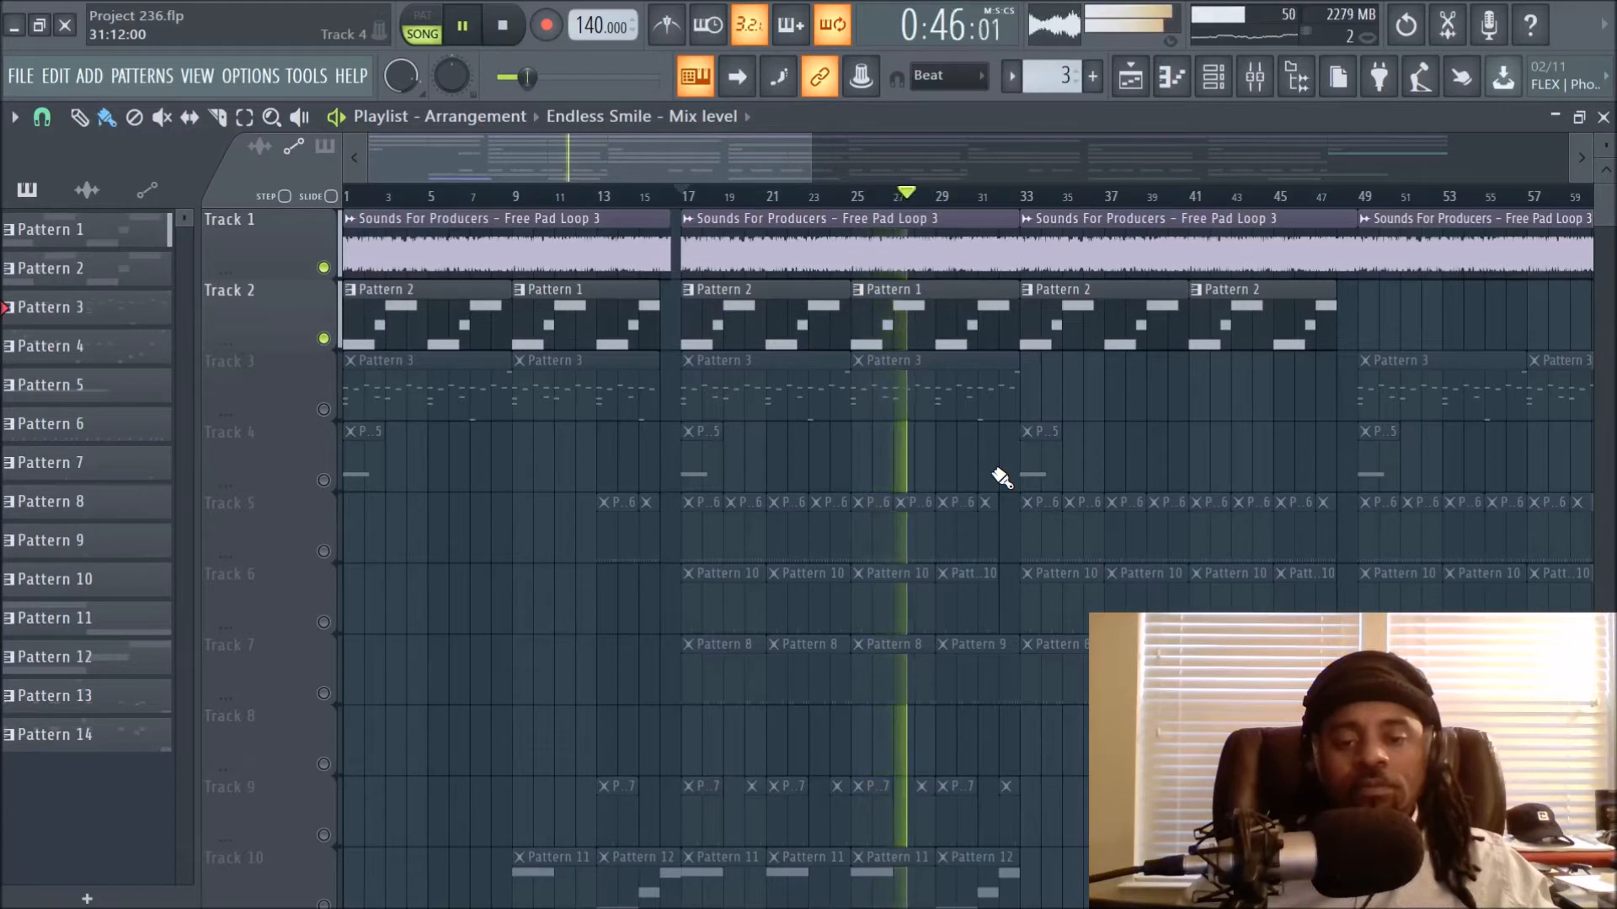
{"action": "key", "text": "space"}
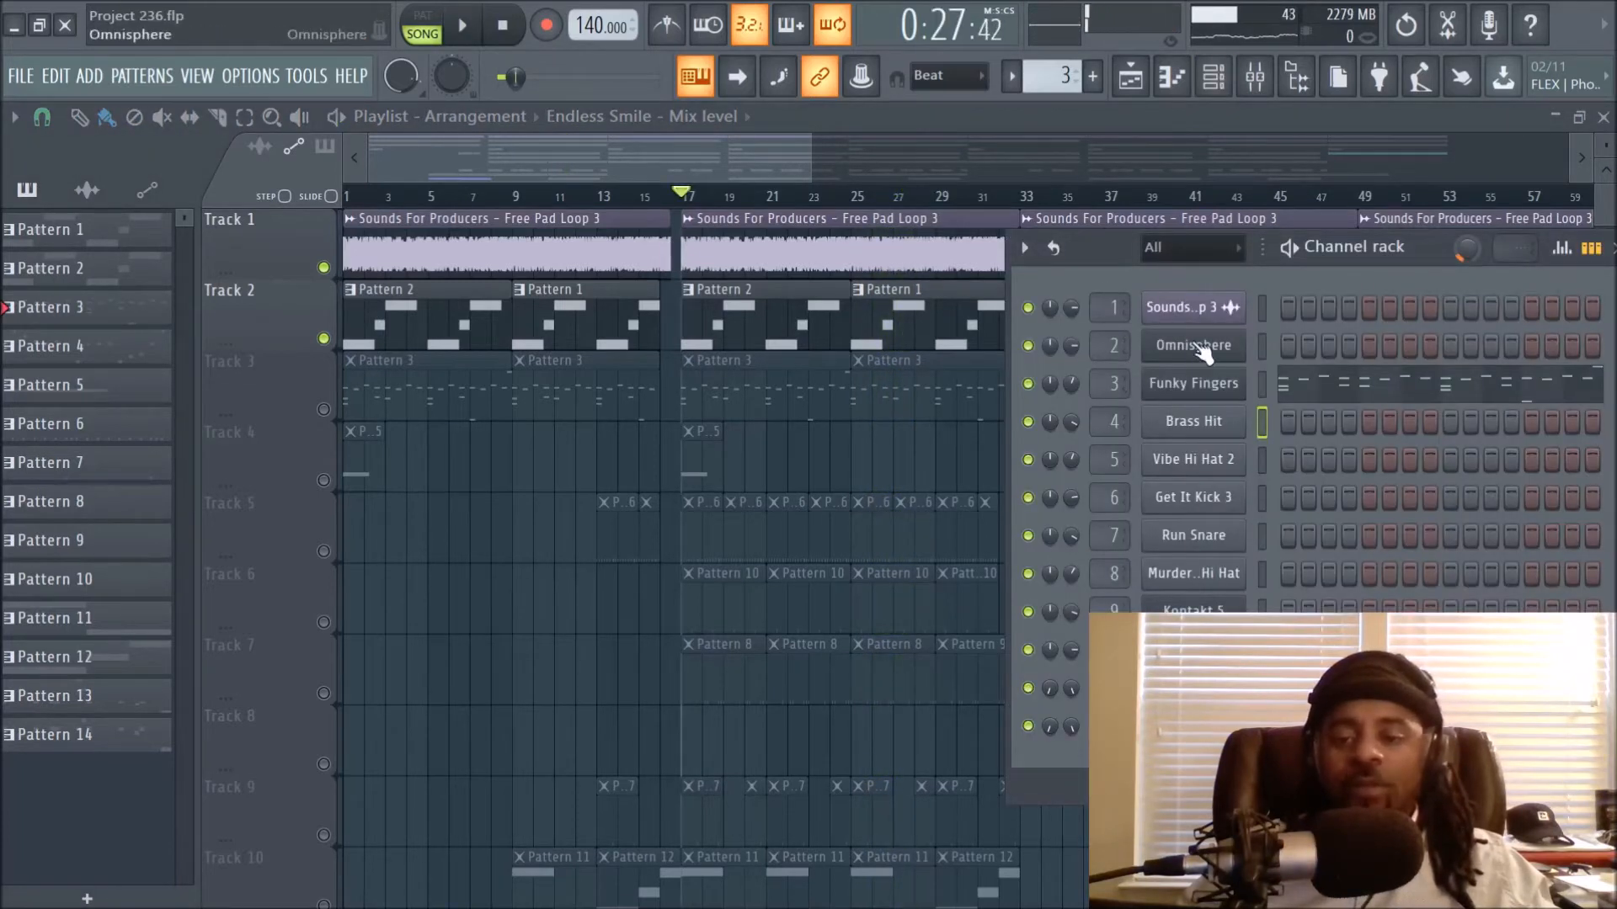
{"action": "left_click", "coordinate": [786, 336]}
{"action": "left_click", "coordinate": [1215, 78]}
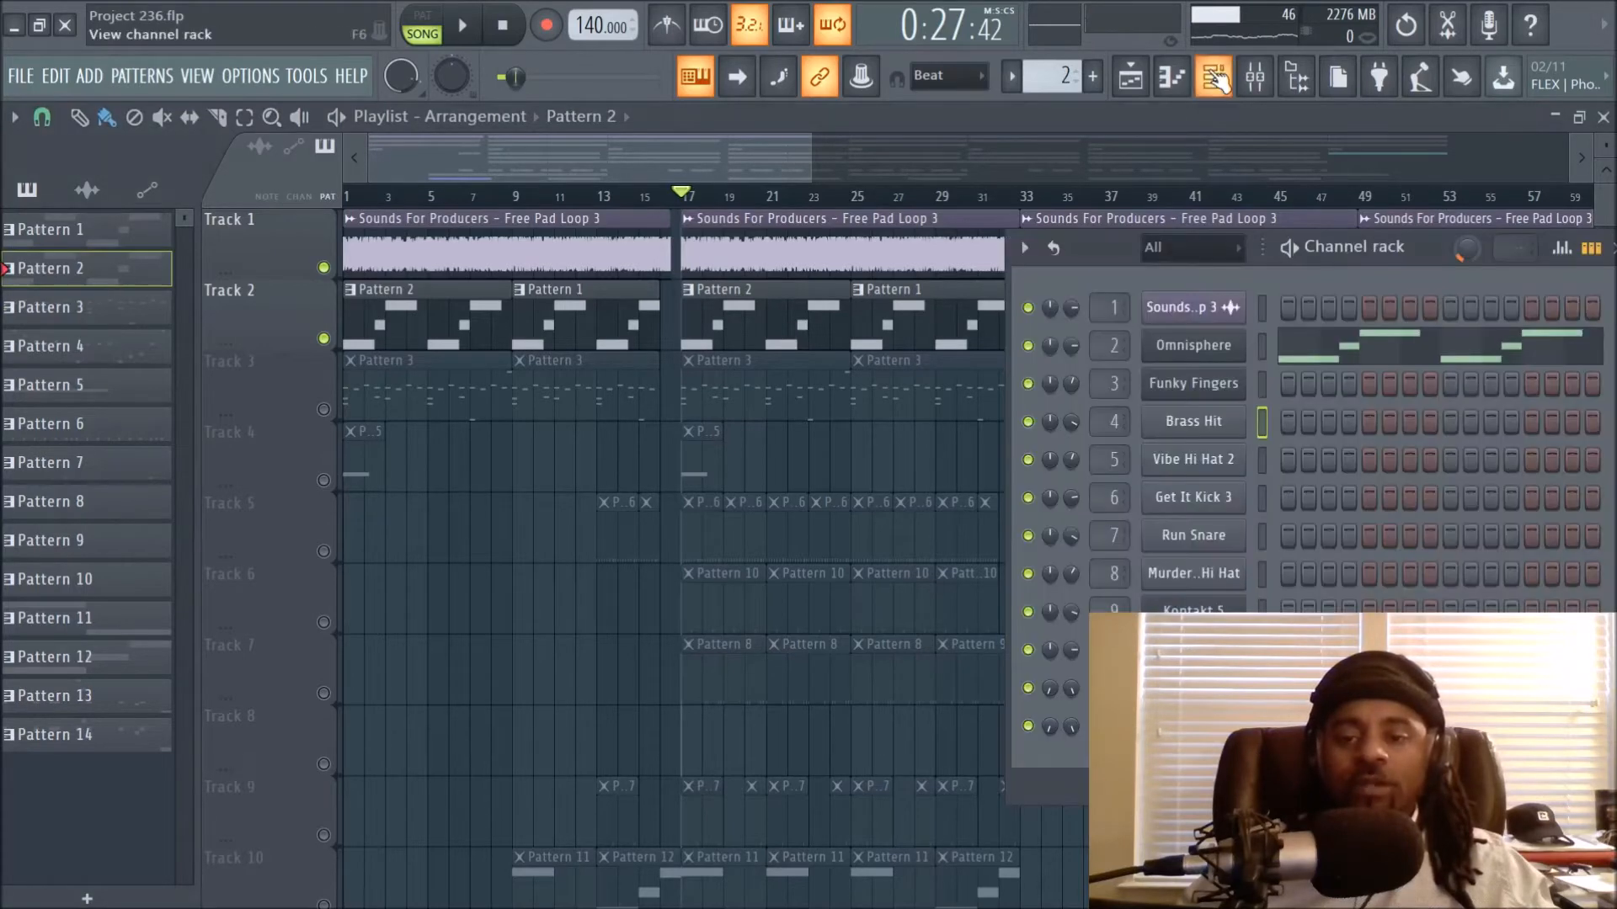
{"action": "left_click", "coordinate": [803, 337]}
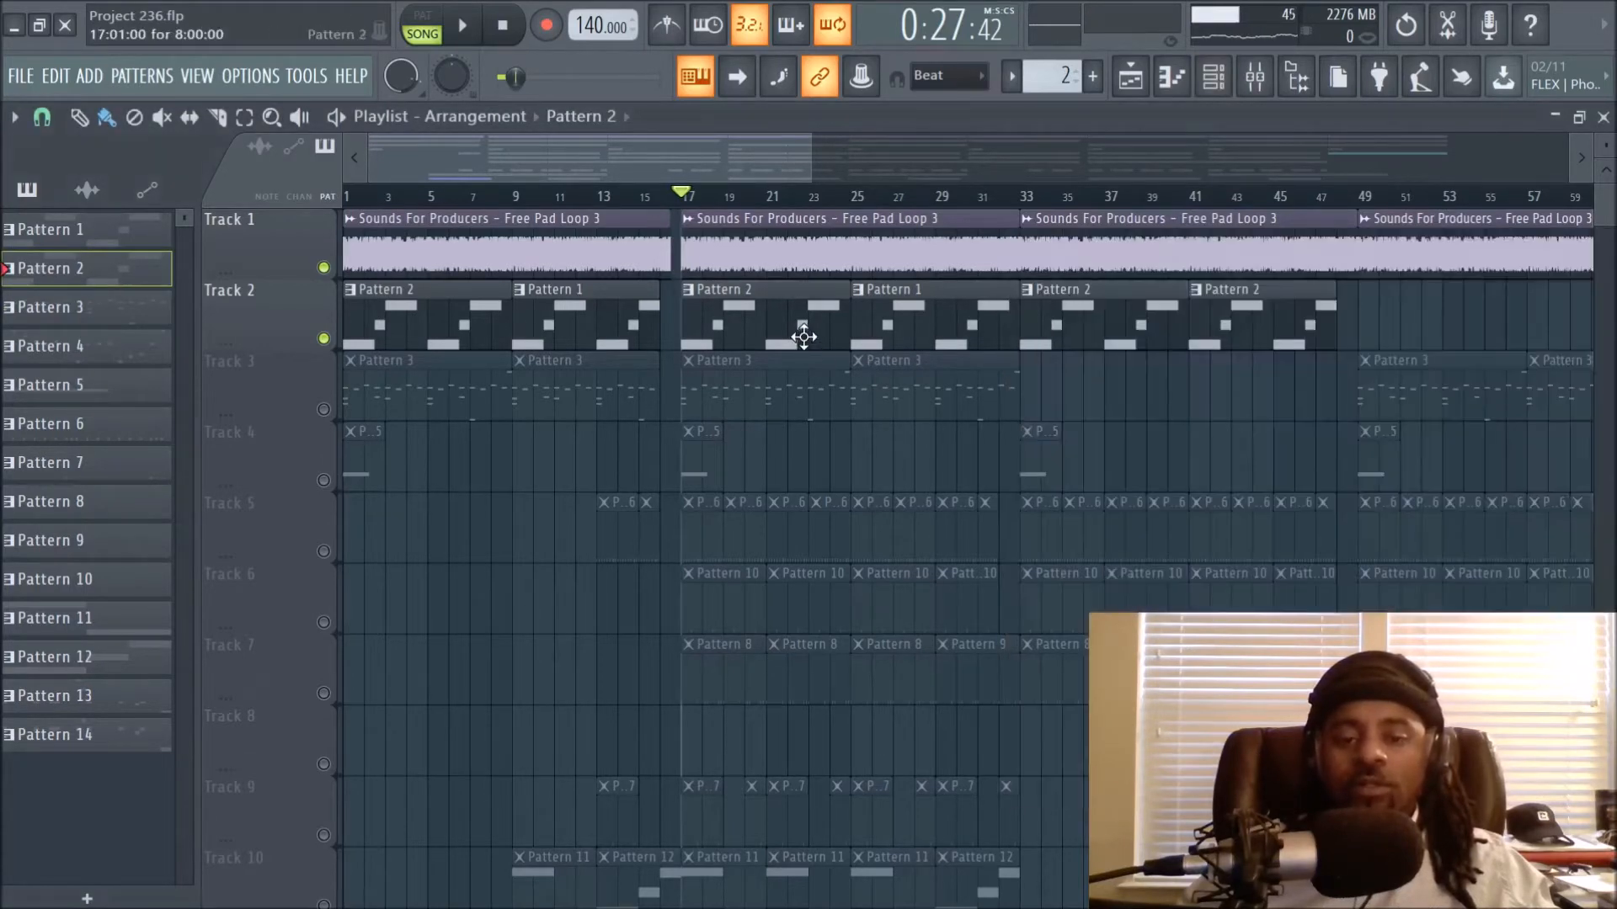
View the pad's Hollow Jupiters patch in Omnisphere from the channel rack, and close the plugin
{"action": "left_click", "coordinate": [1213, 77]}
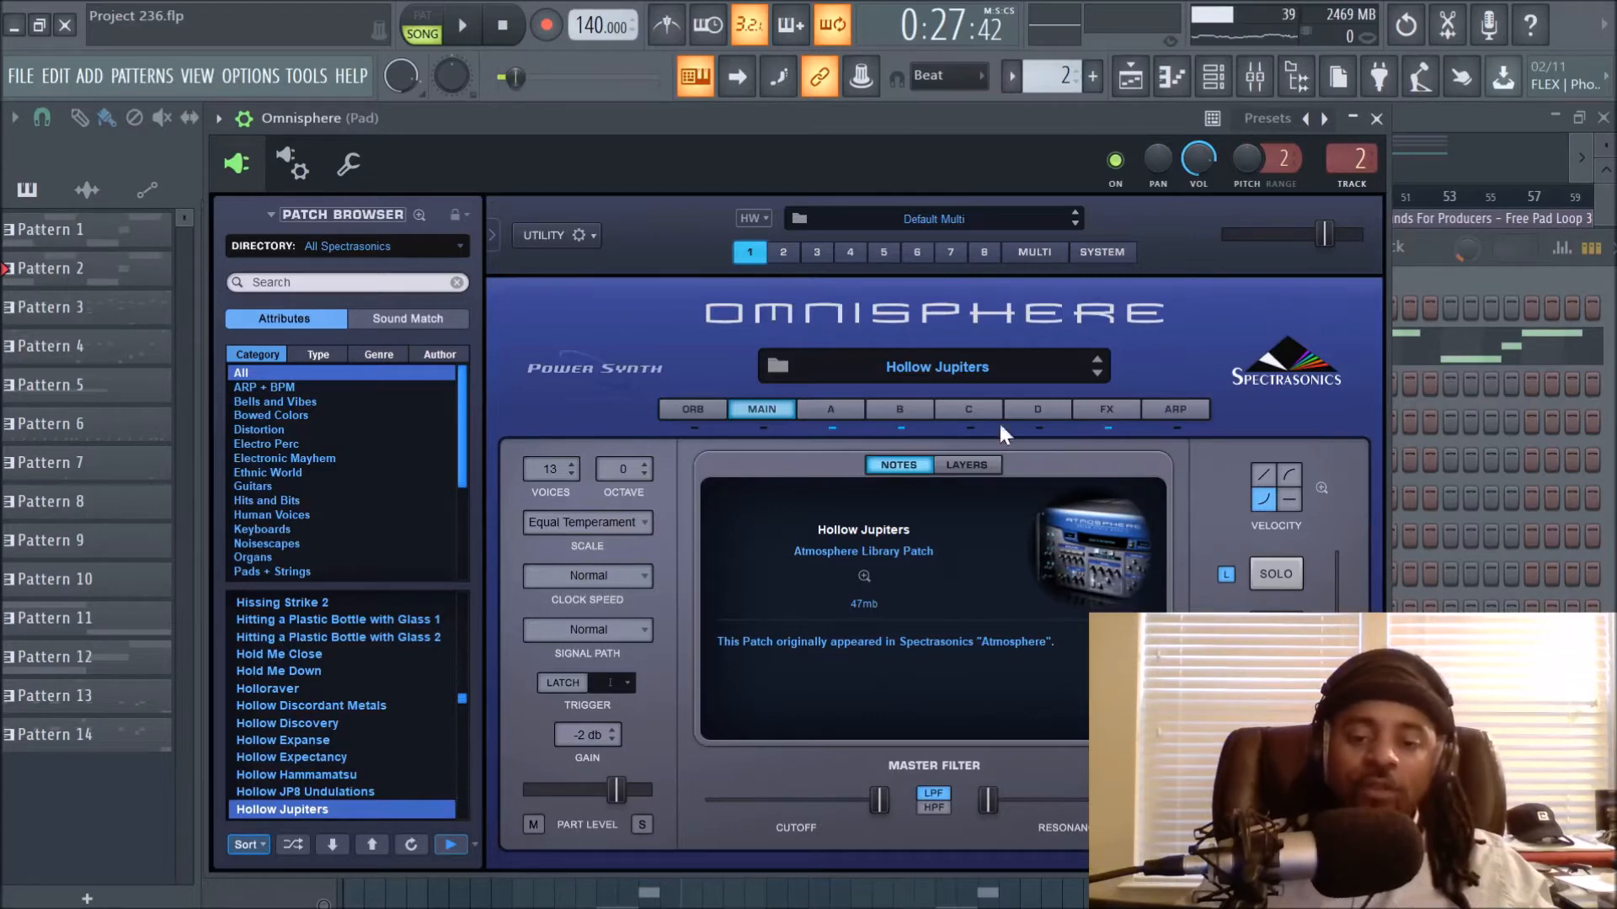
{"action": "left_click", "coordinate": [1377, 119]}
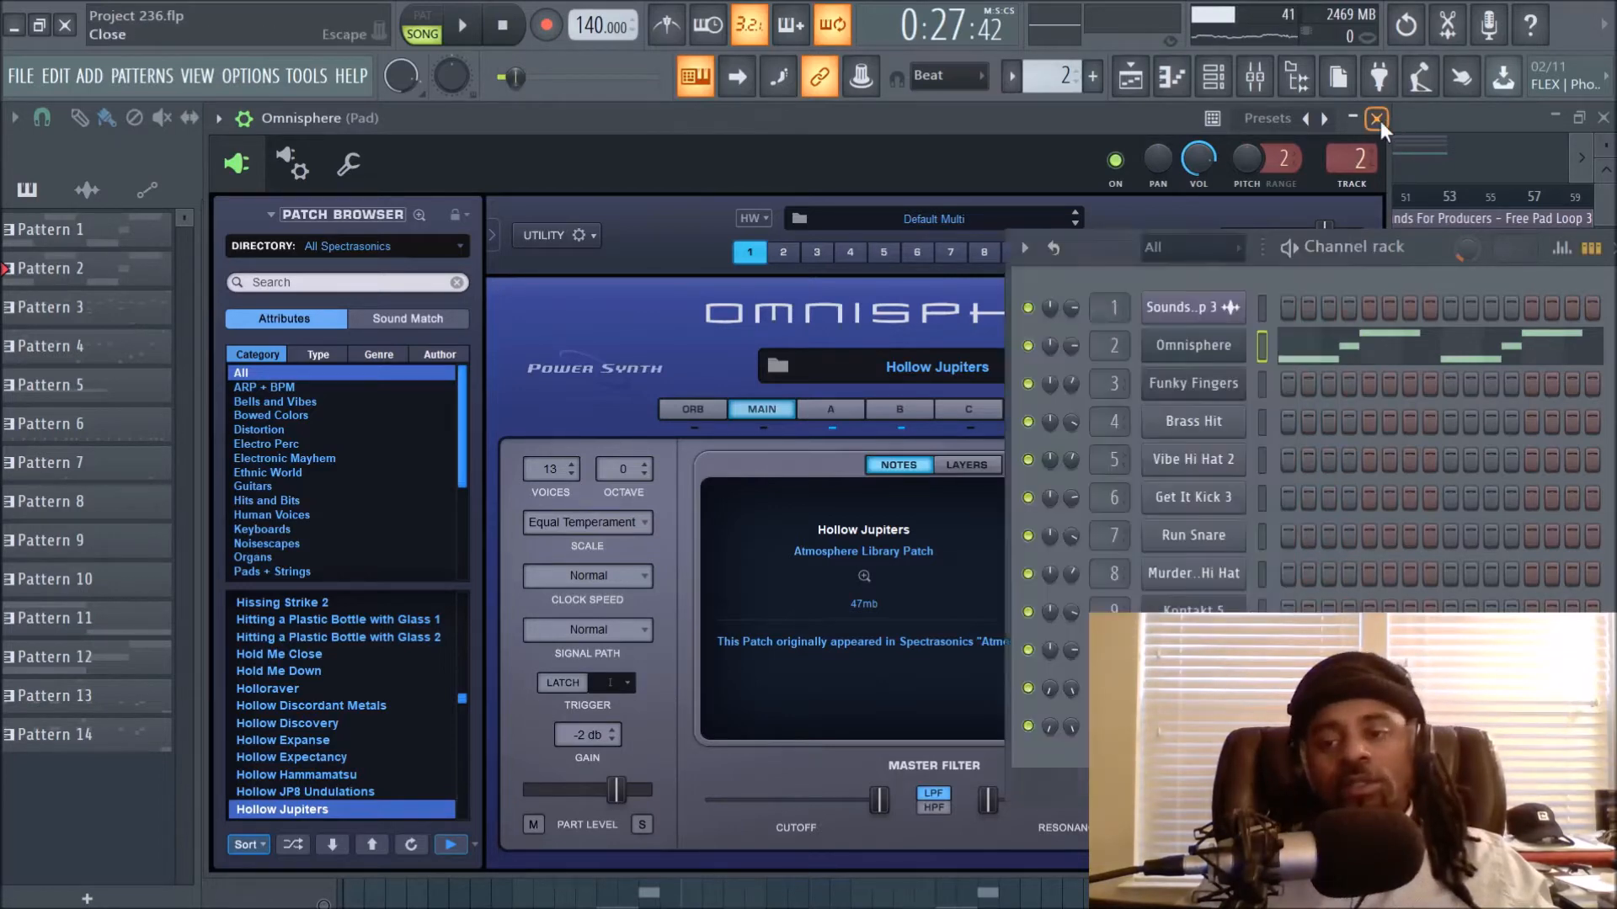
Unmute Track 3 in the playlist and view the Bells track's effect chain in the mixer
{"action": "right_click", "coordinate": [448, 630]}
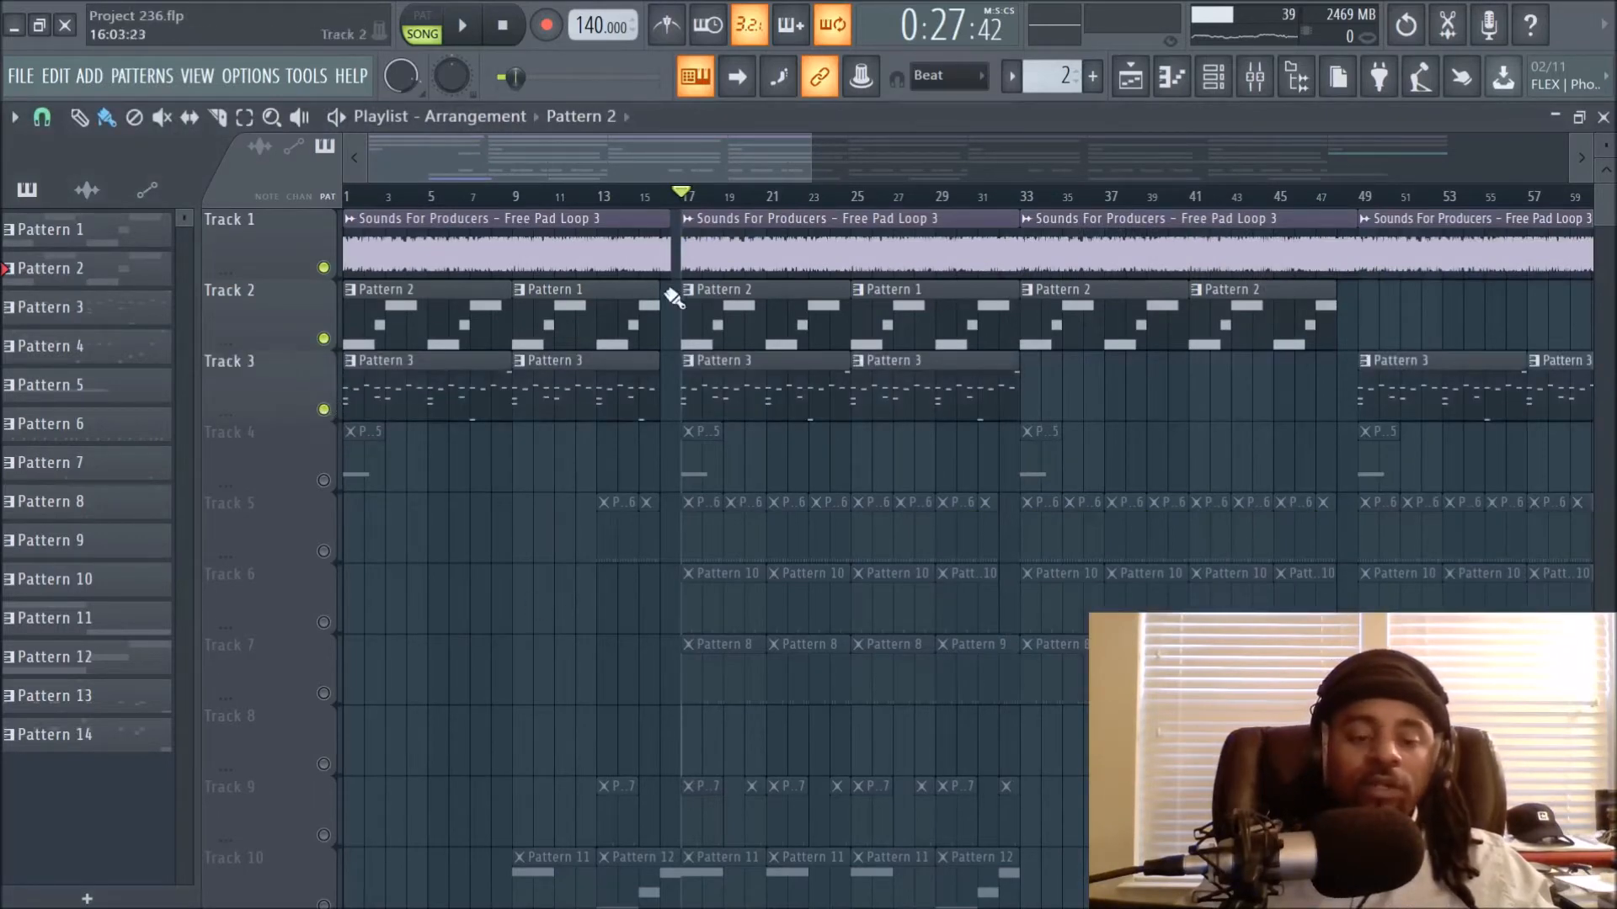
{"action": "left_click", "coordinate": [1254, 79]}
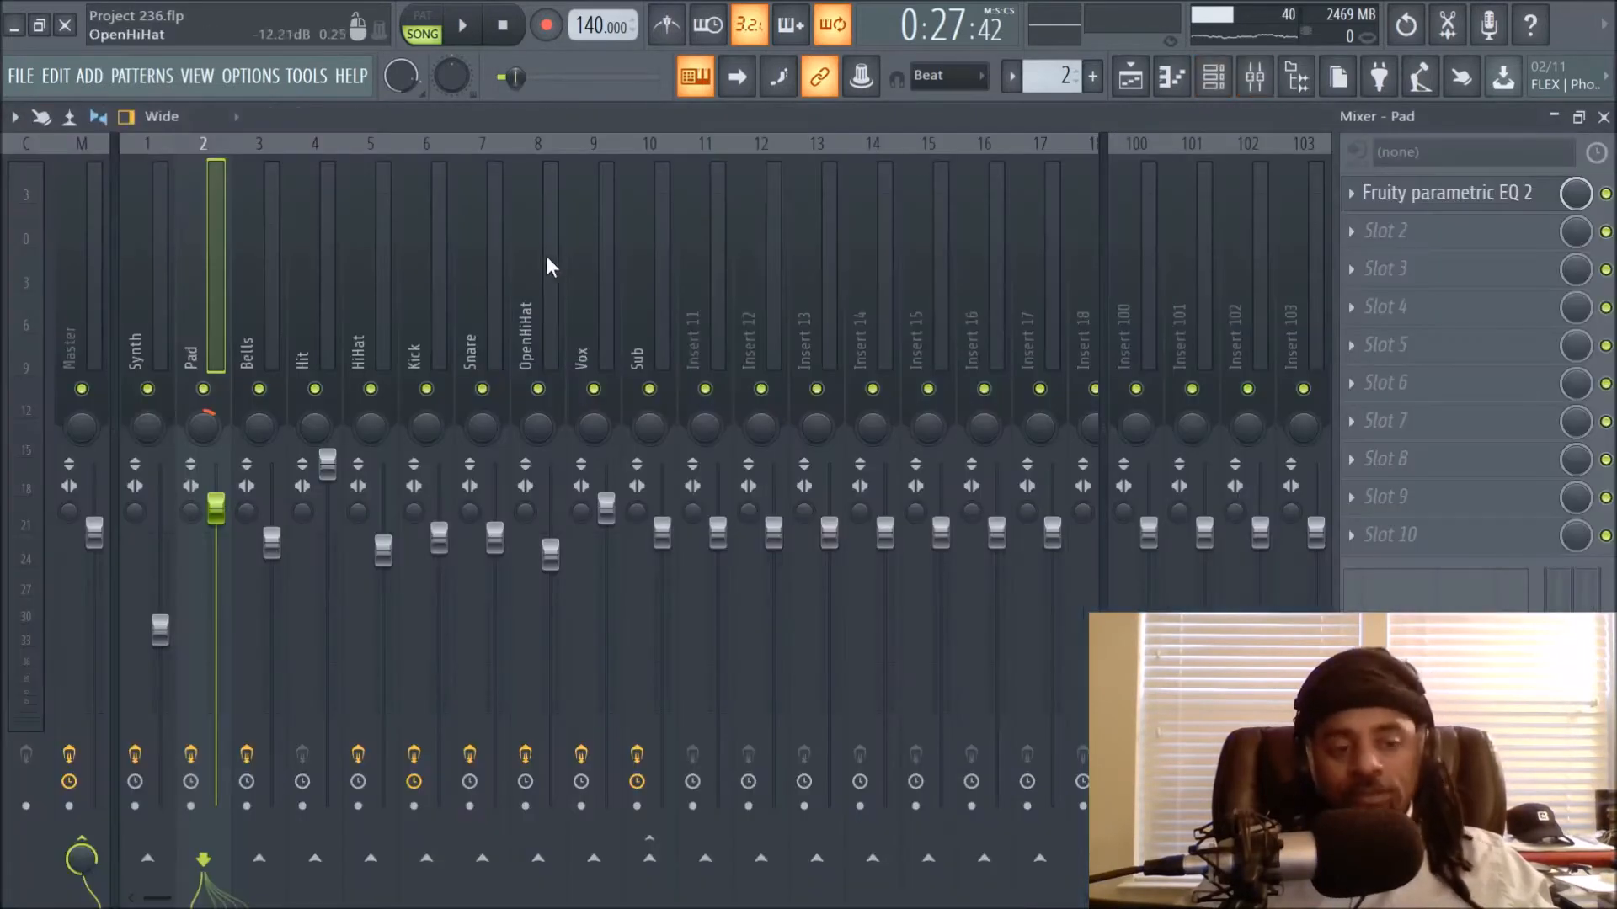
{"action": "left_click", "coordinate": [253, 307]}
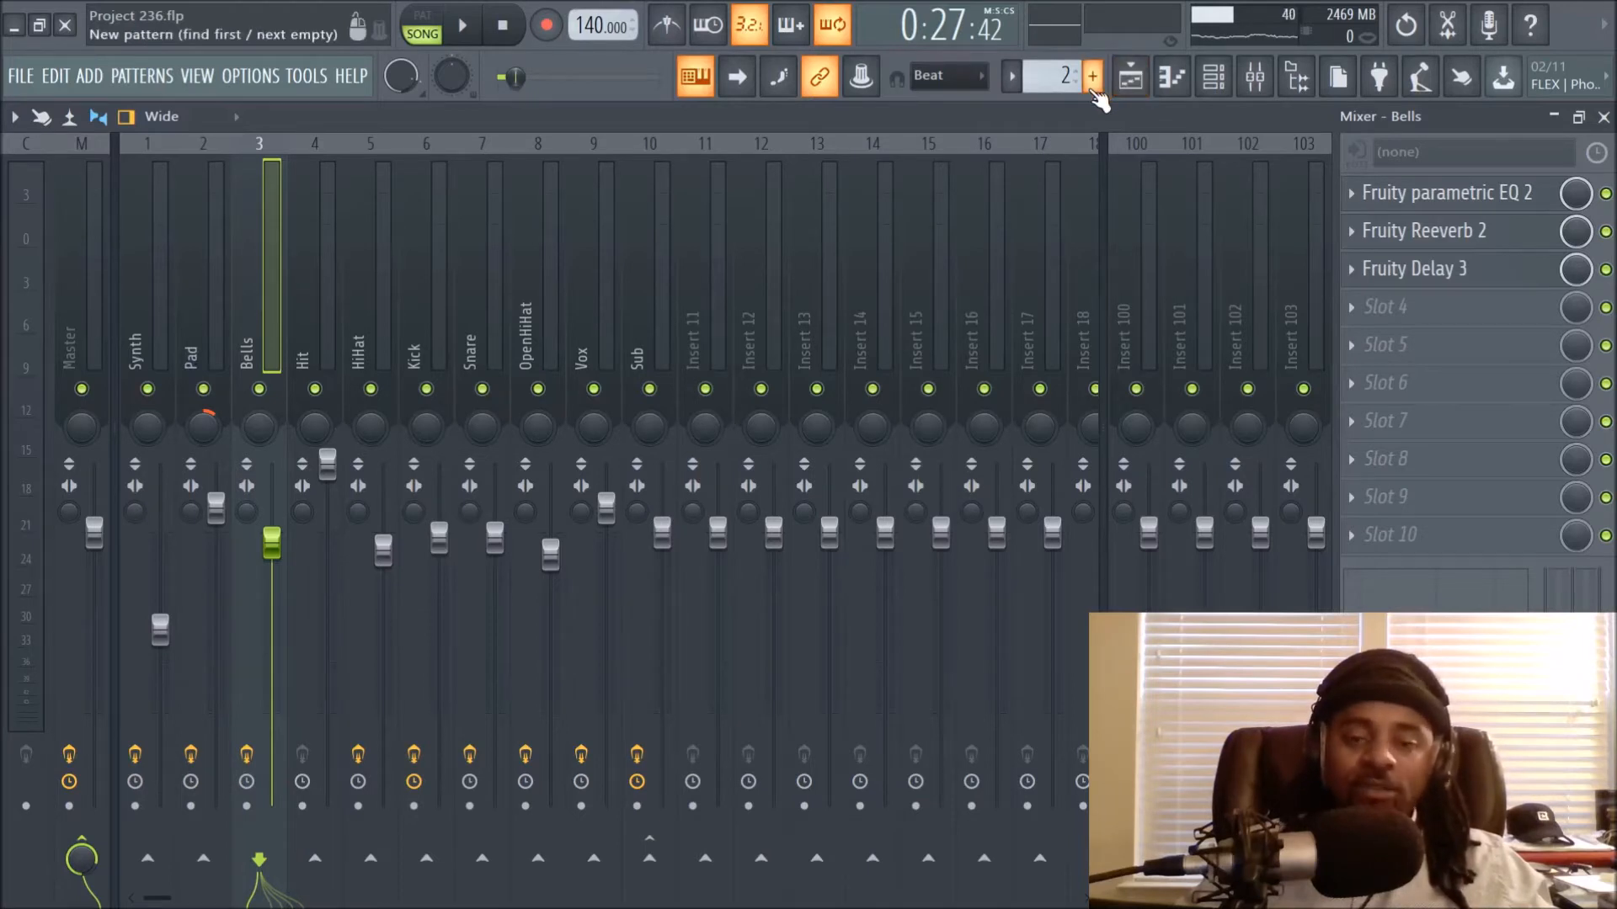
Play Tracks 1 to 3 together from bar 17 while viewing the channel rack over the mixer
{"action": "key", "text": "space"}
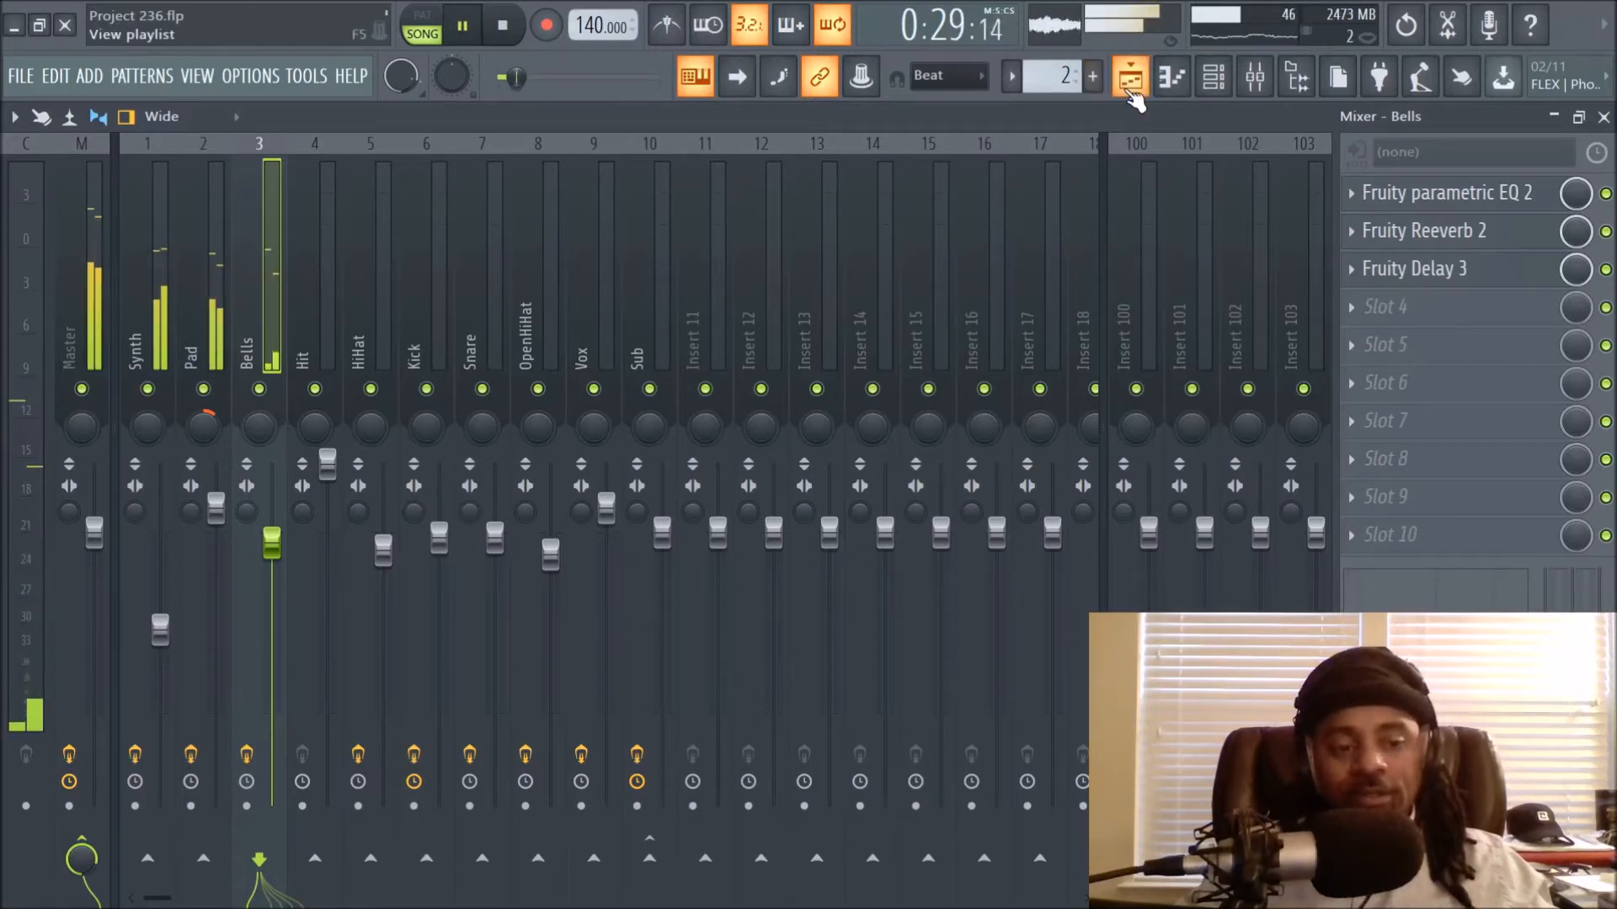
{"action": "left_click", "coordinate": [1209, 93]}
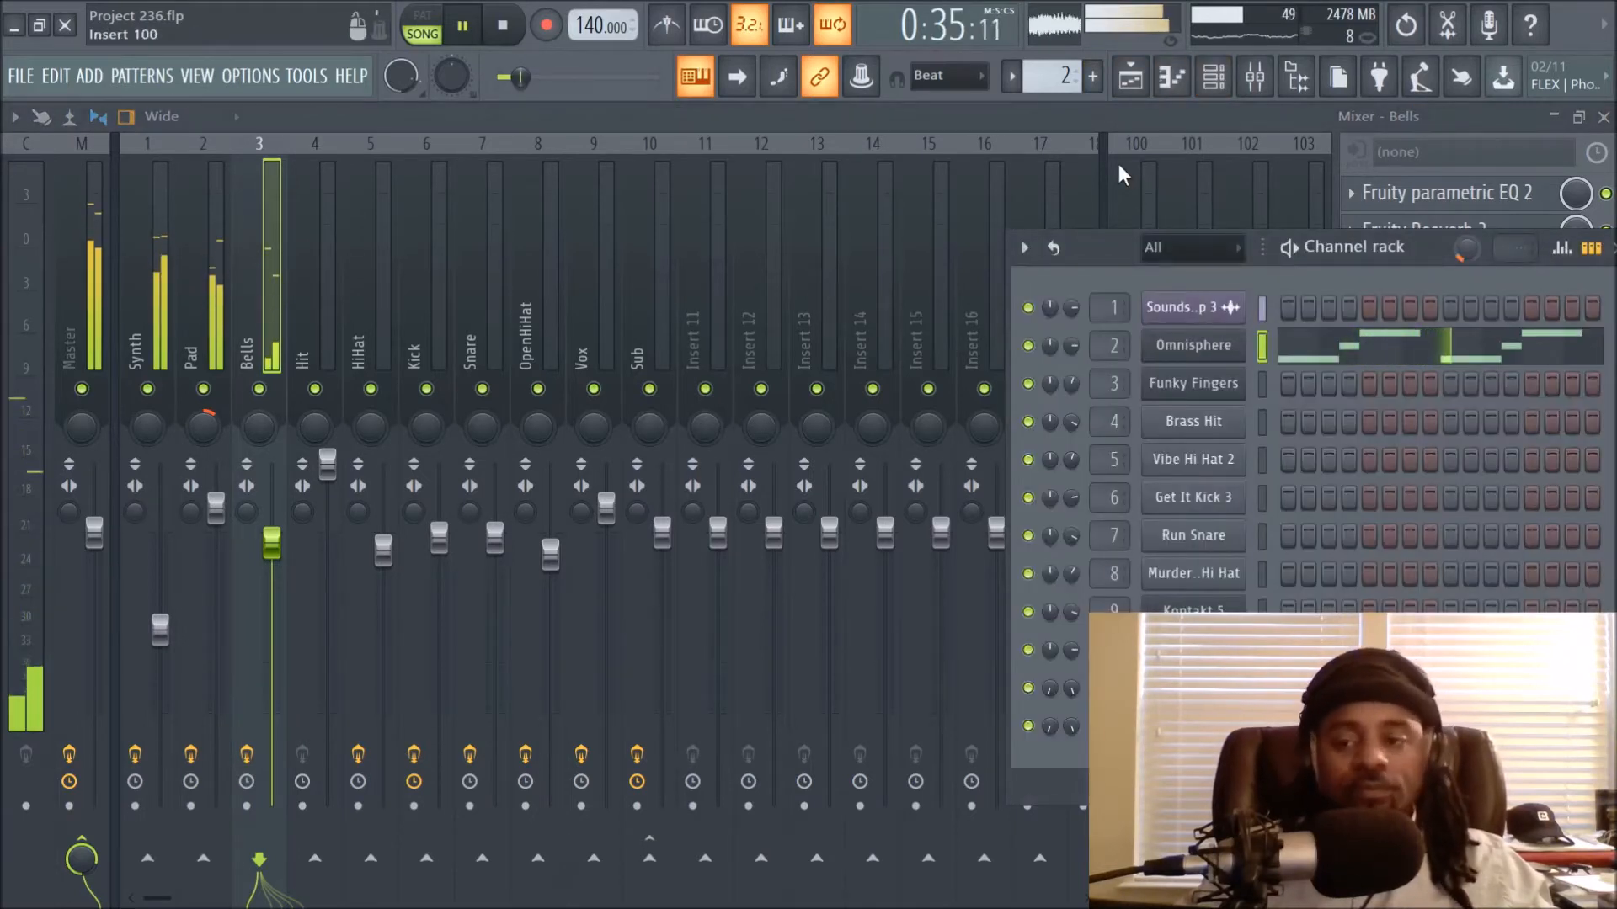
{"action": "left_click_drag", "start_coordinate": [1306, 250], "coordinate": [1148, 387]}
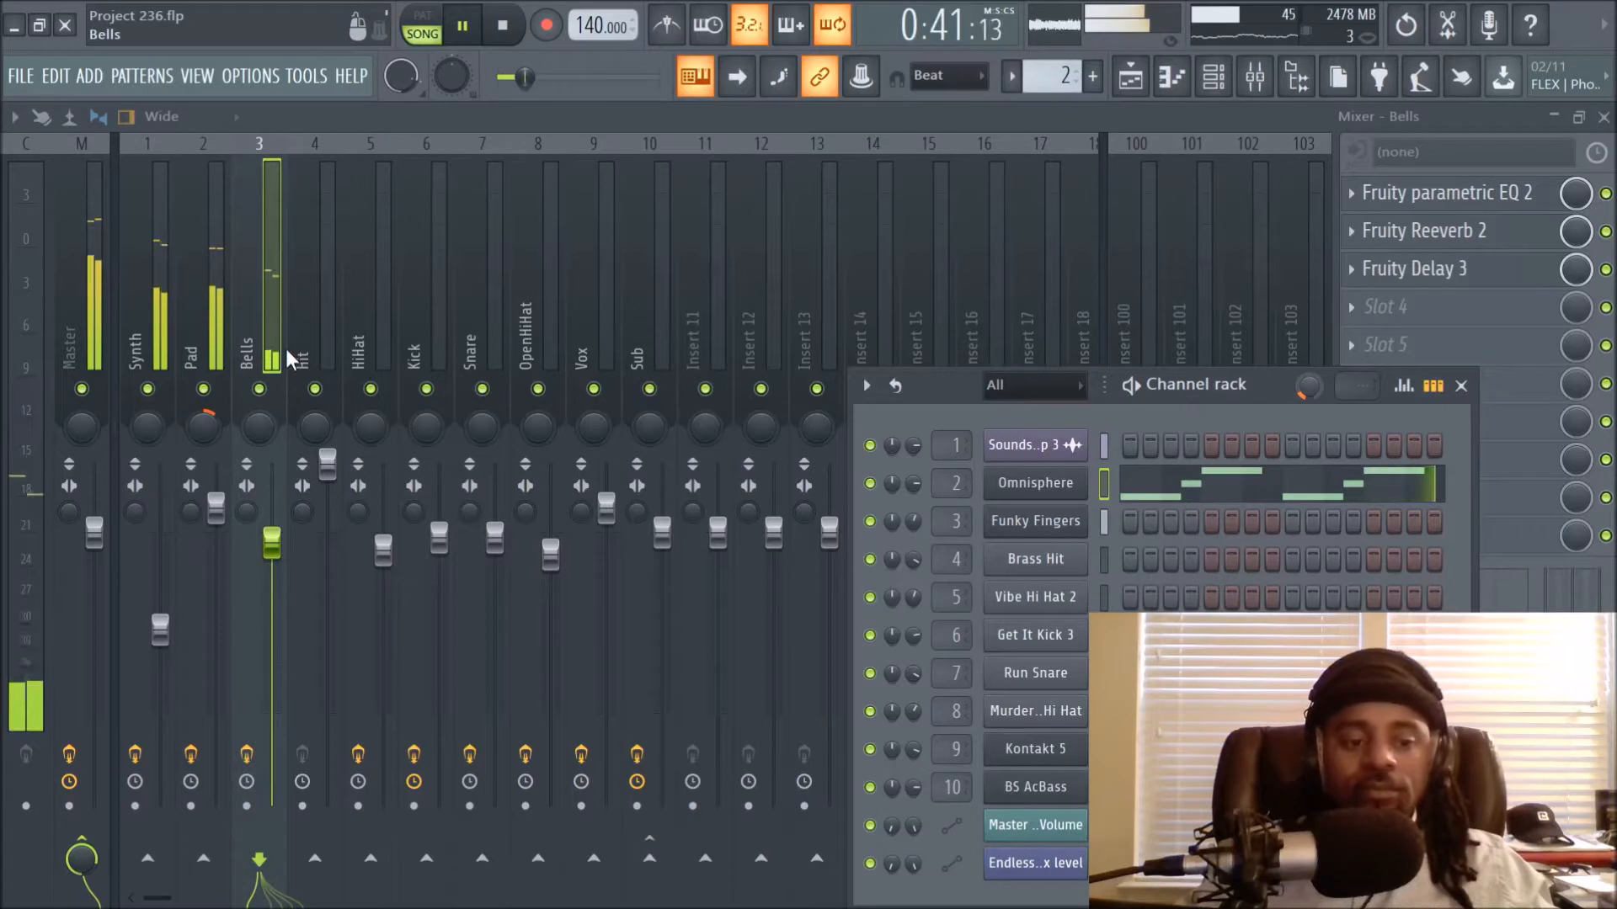
{"action": "key", "text": "space"}
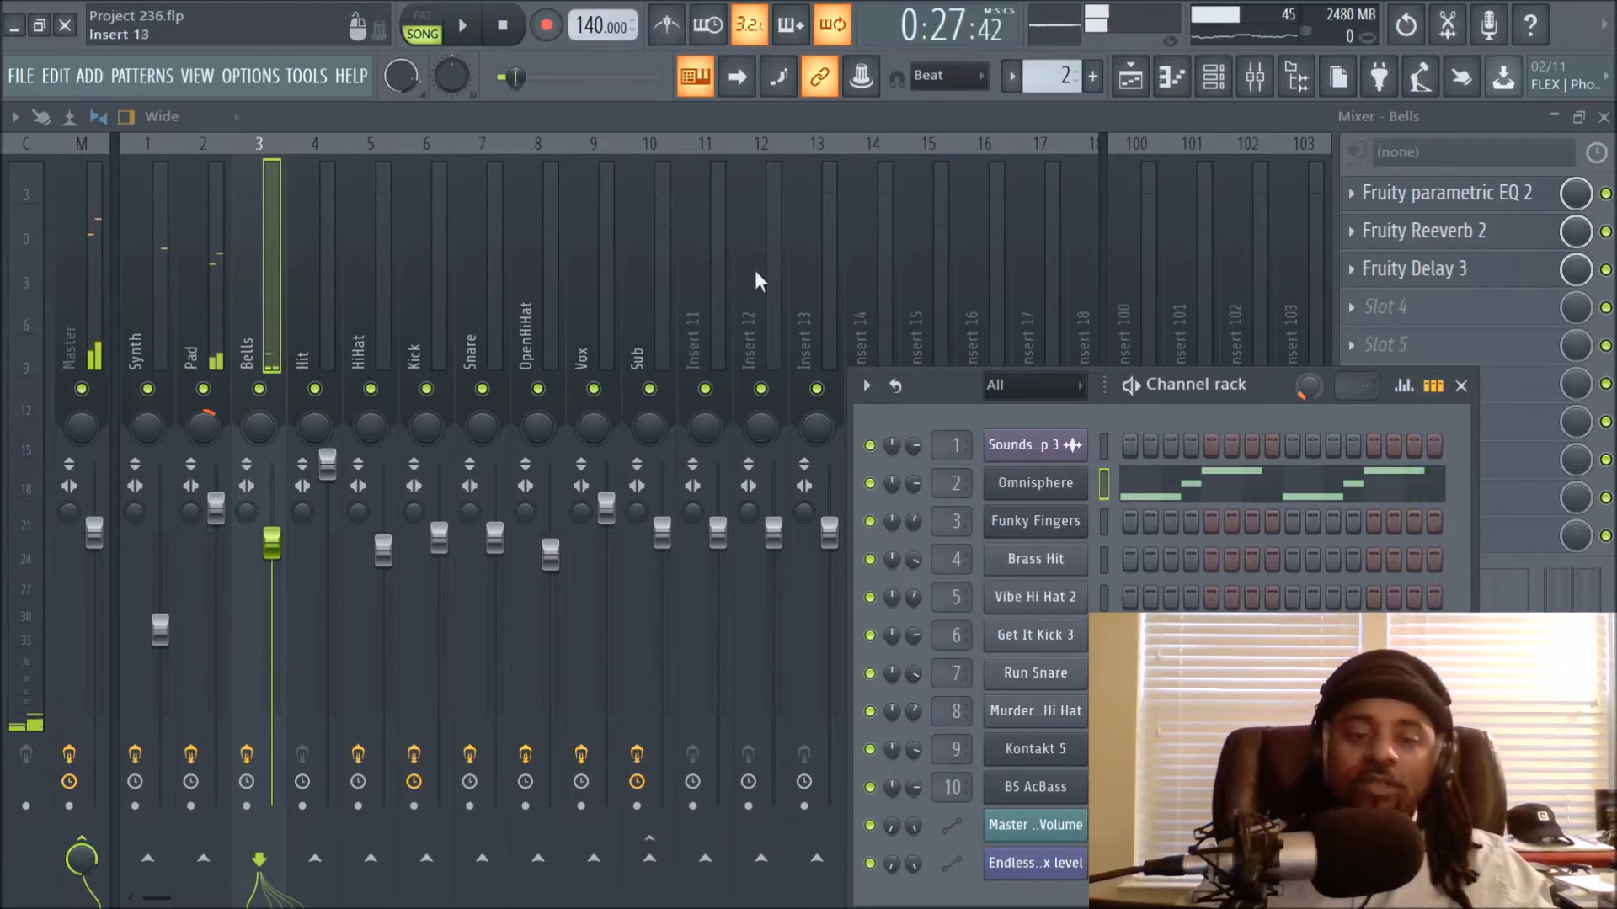
Examine the settings of the Bells track's Fruity parametric EQ 2, Fruity Reeverb 2 and Fruity Delay 3
{"action": "left_click", "coordinate": [1448, 200]}
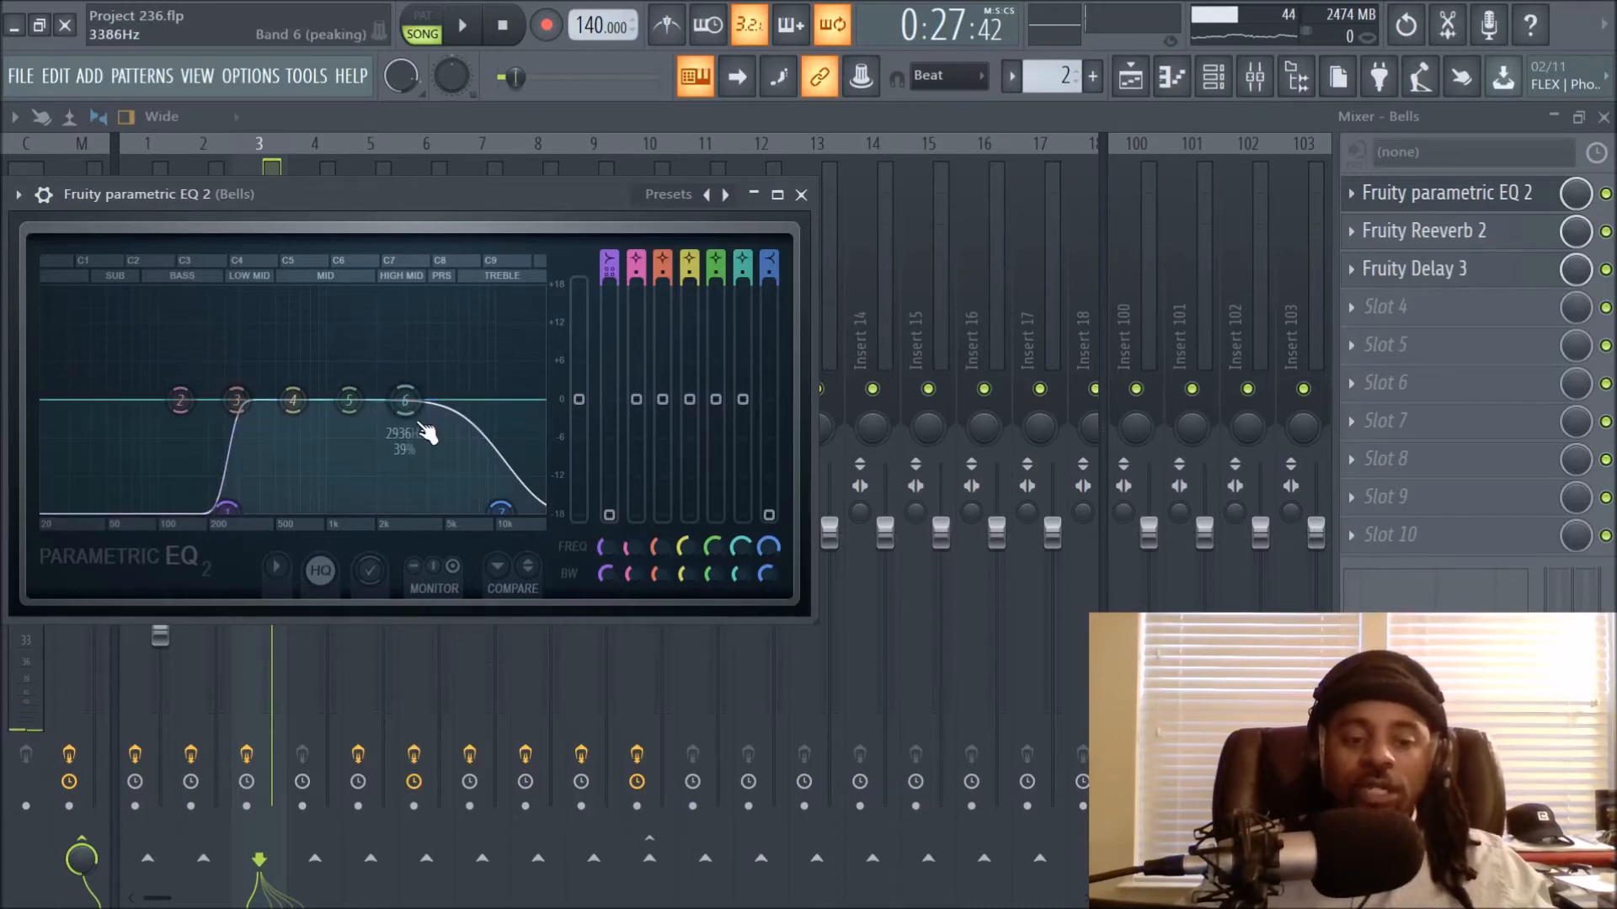
{"action": "left_click", "coordinate": [801, 196]}
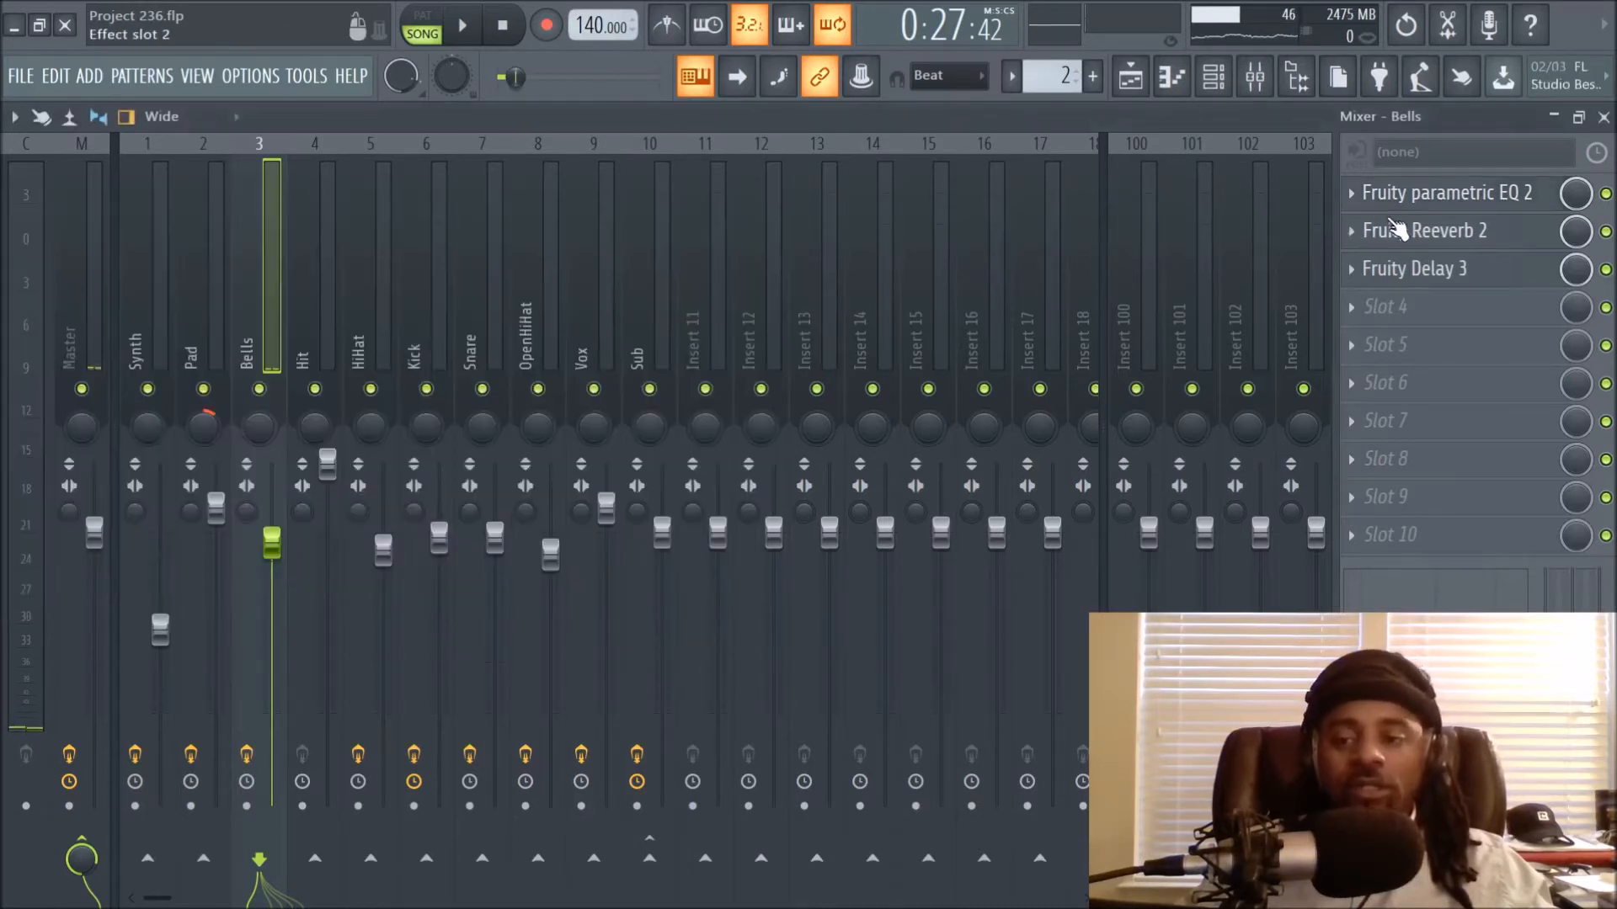
{"action": "left_click", "coordinate": [1417, 231]}
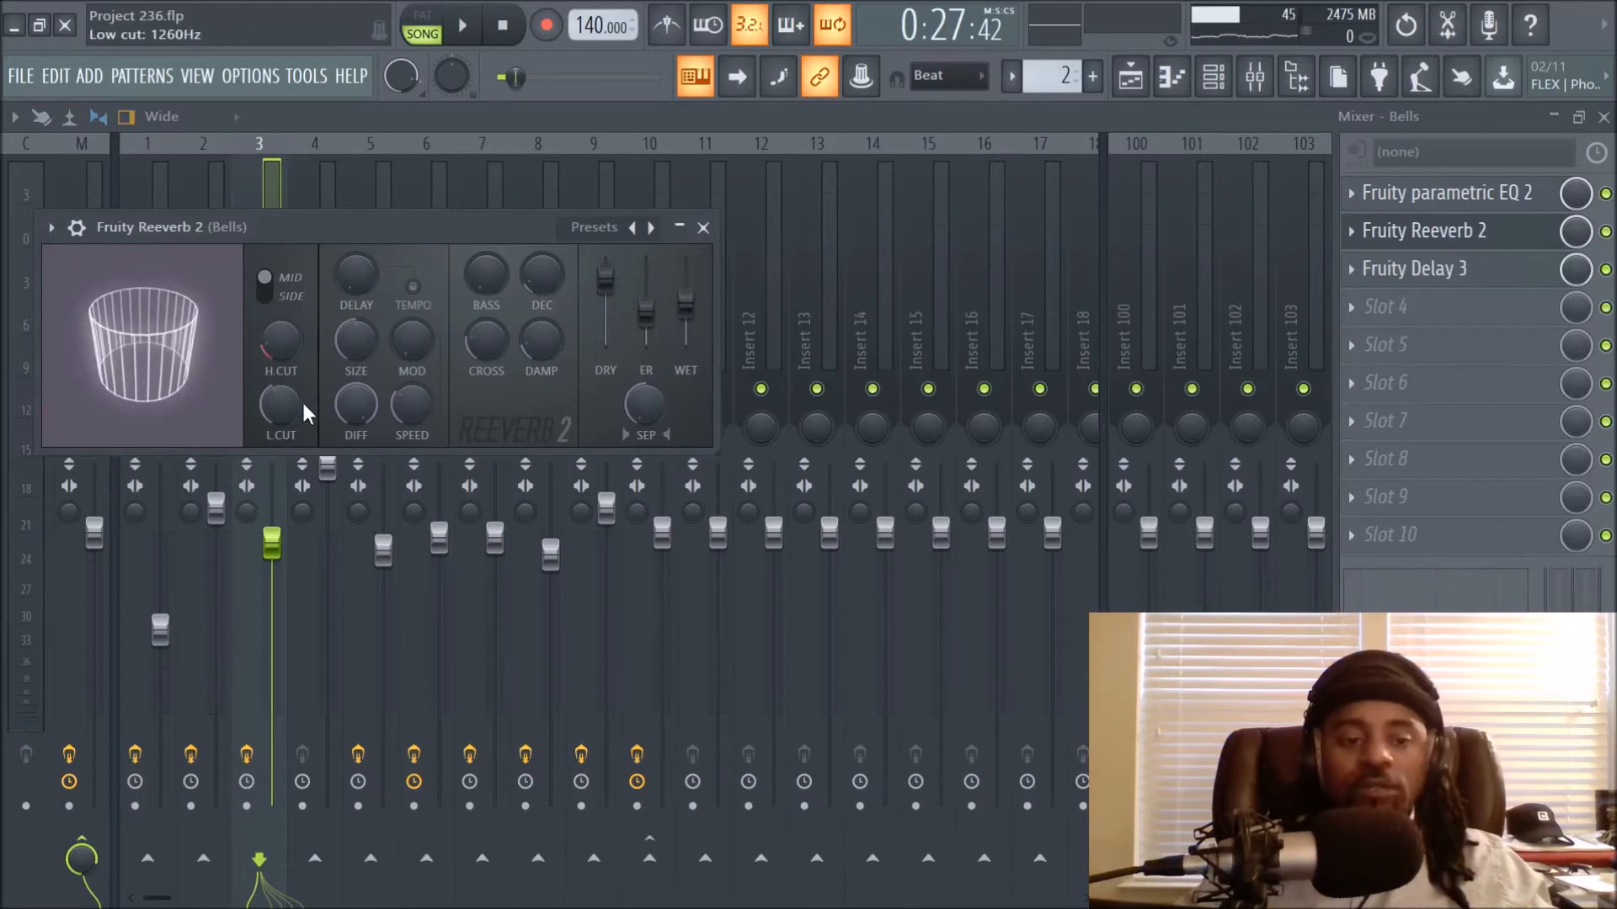
{"action": "left_click", "coordinate": [703, 228]}
{"action": "left_click", "coordinate": [1402, 271]}
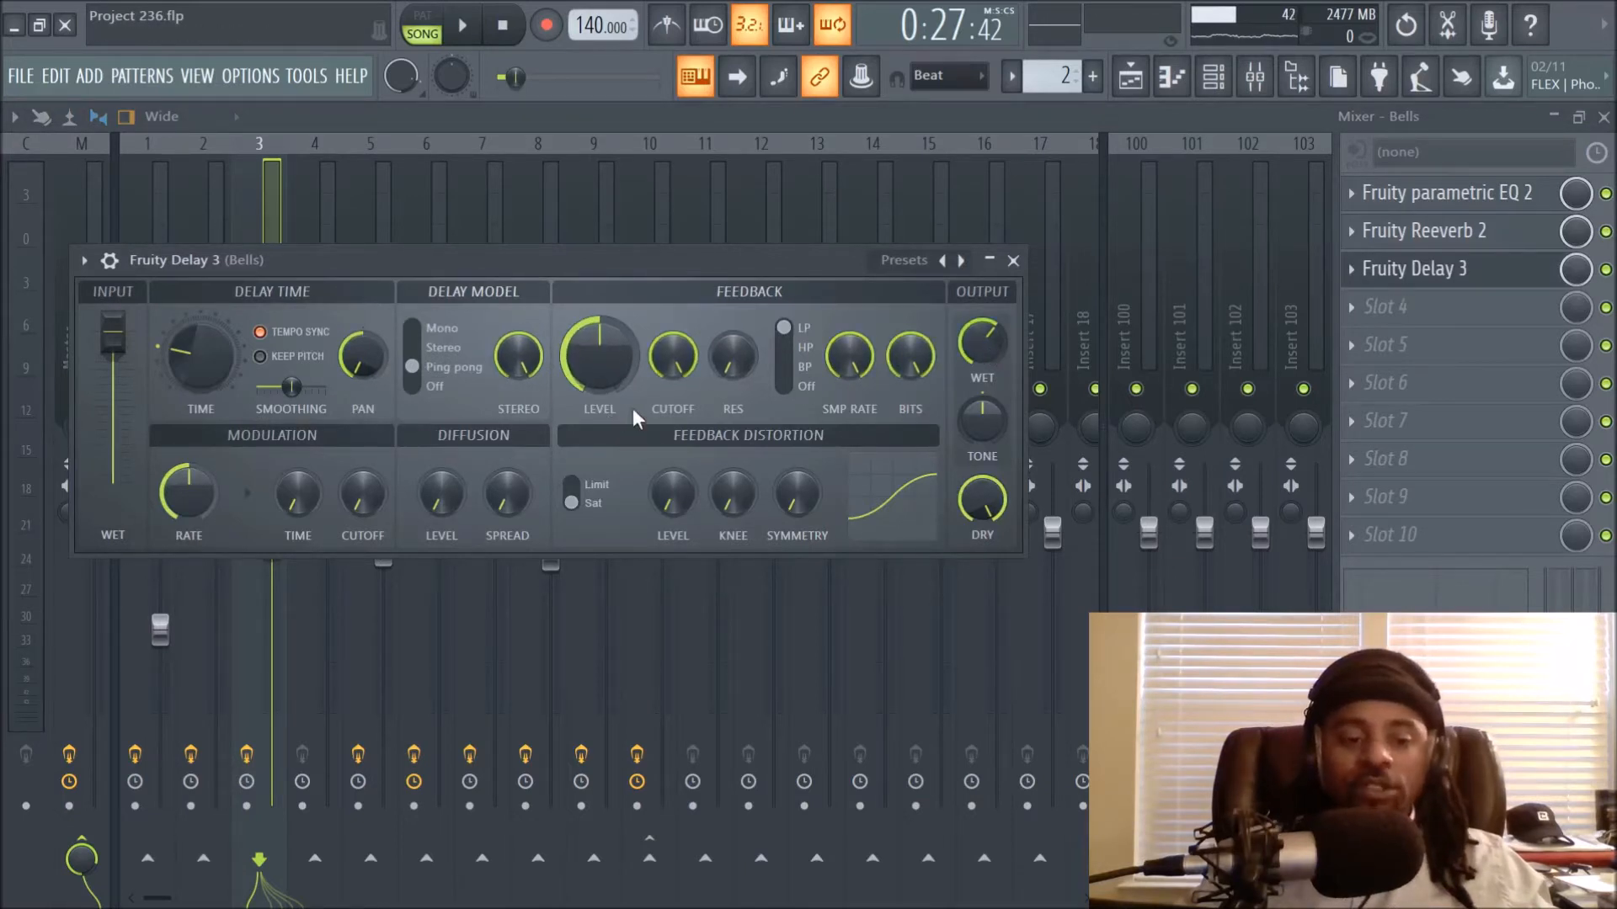
{"action": "left_click", "coordinate": [1014, 261]}
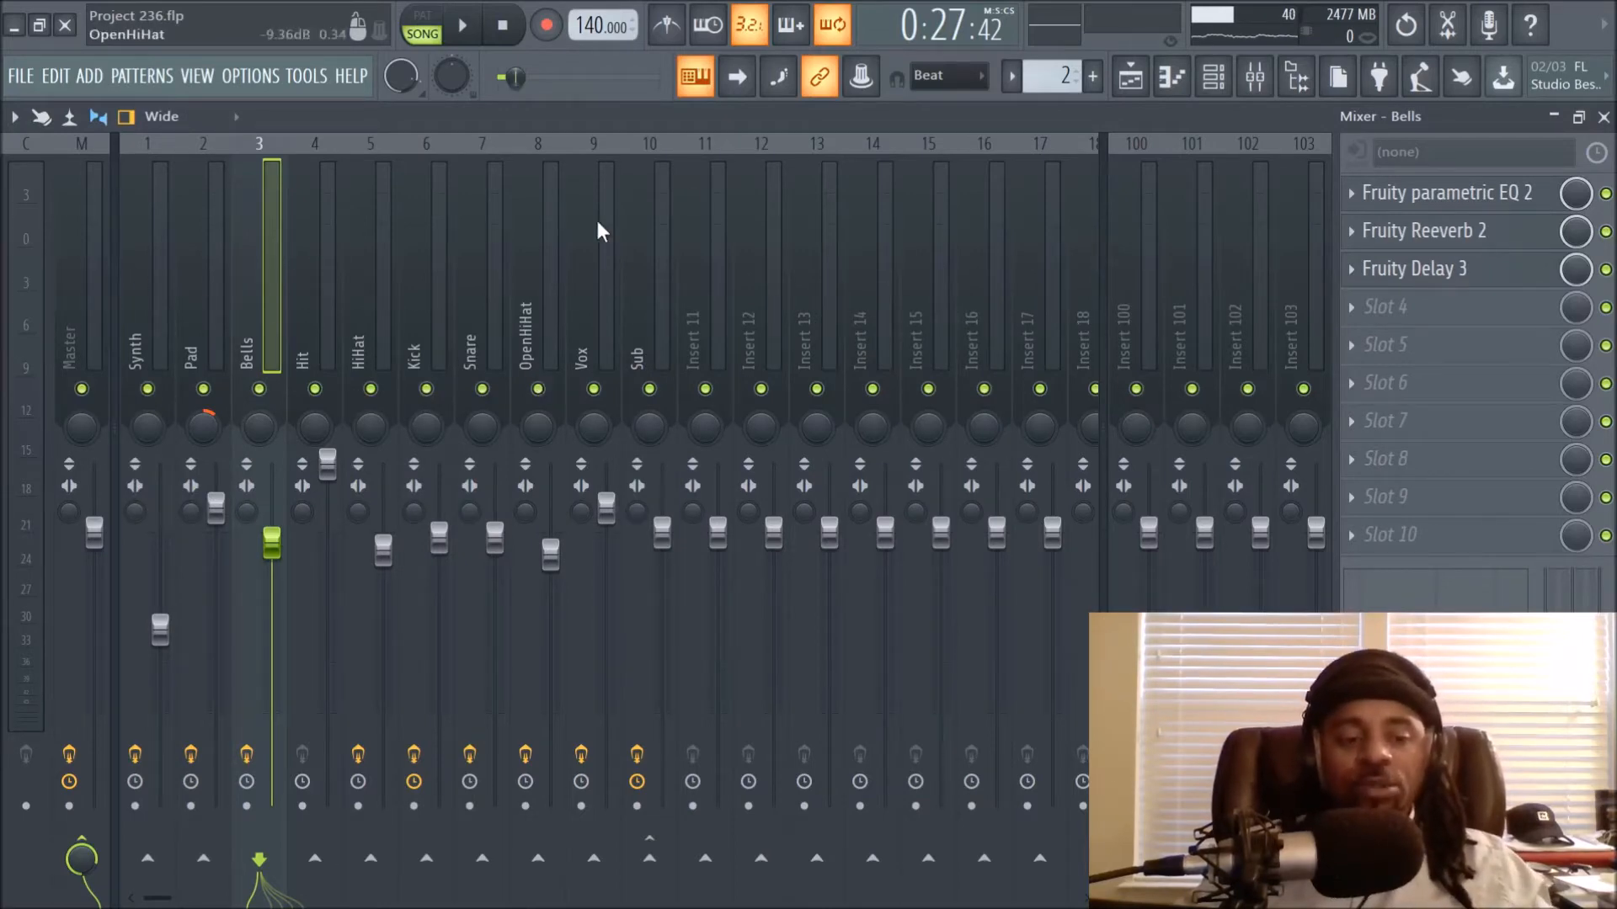
Unmute Track 4 in the playlist
{"action": "left_click", "coordinate": [1130, 76]}
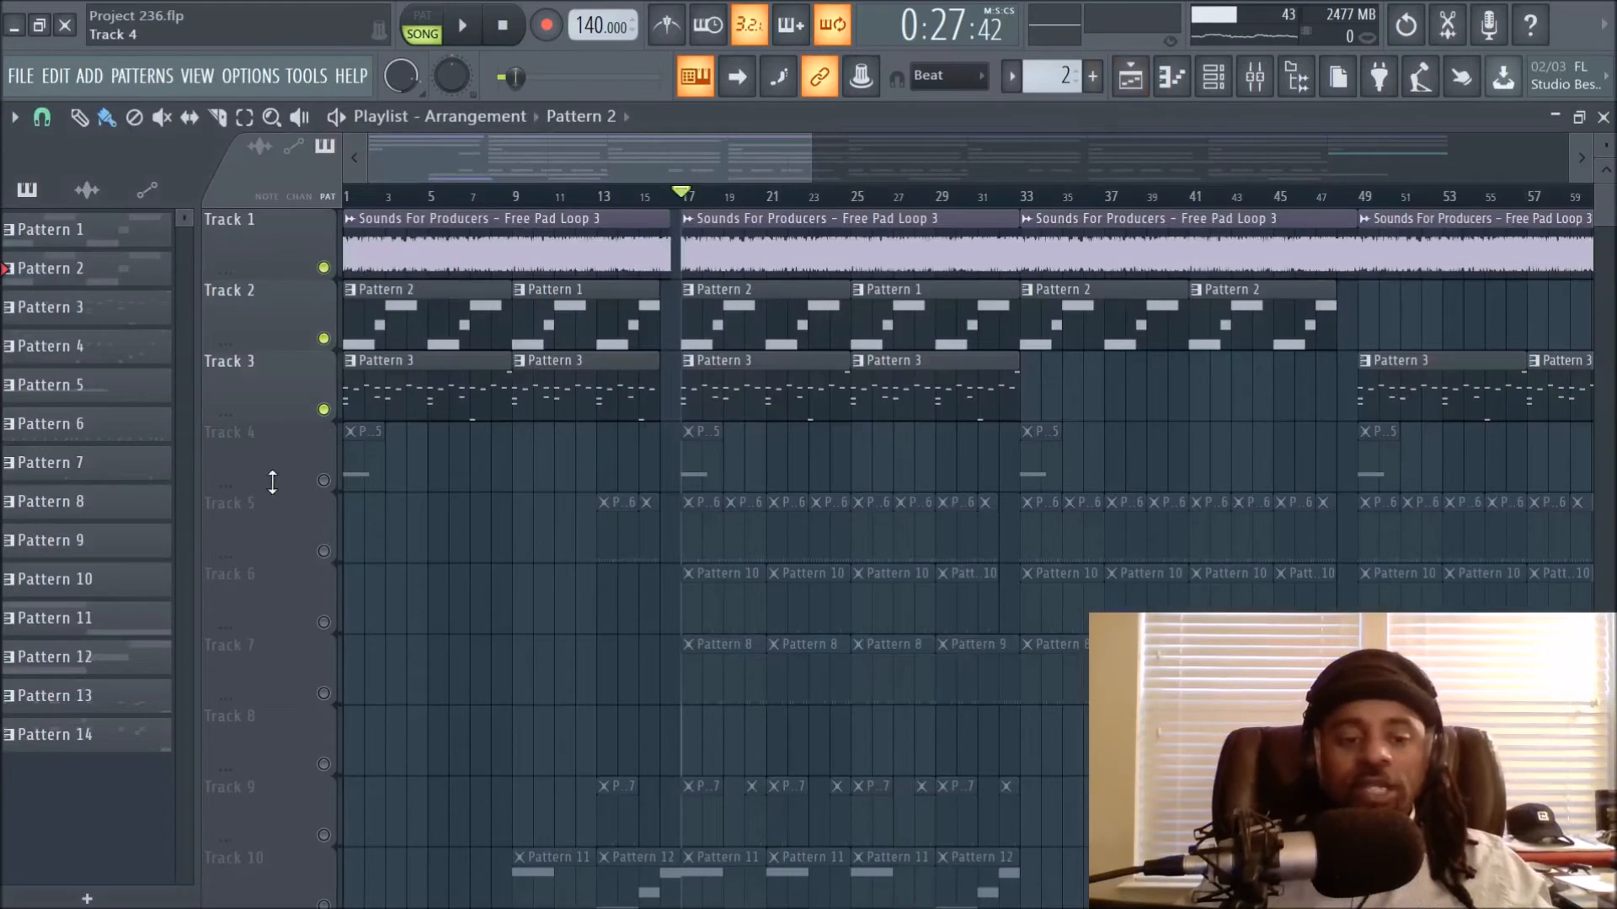
{"action": "left_click", "coordinate": [324, 480]}
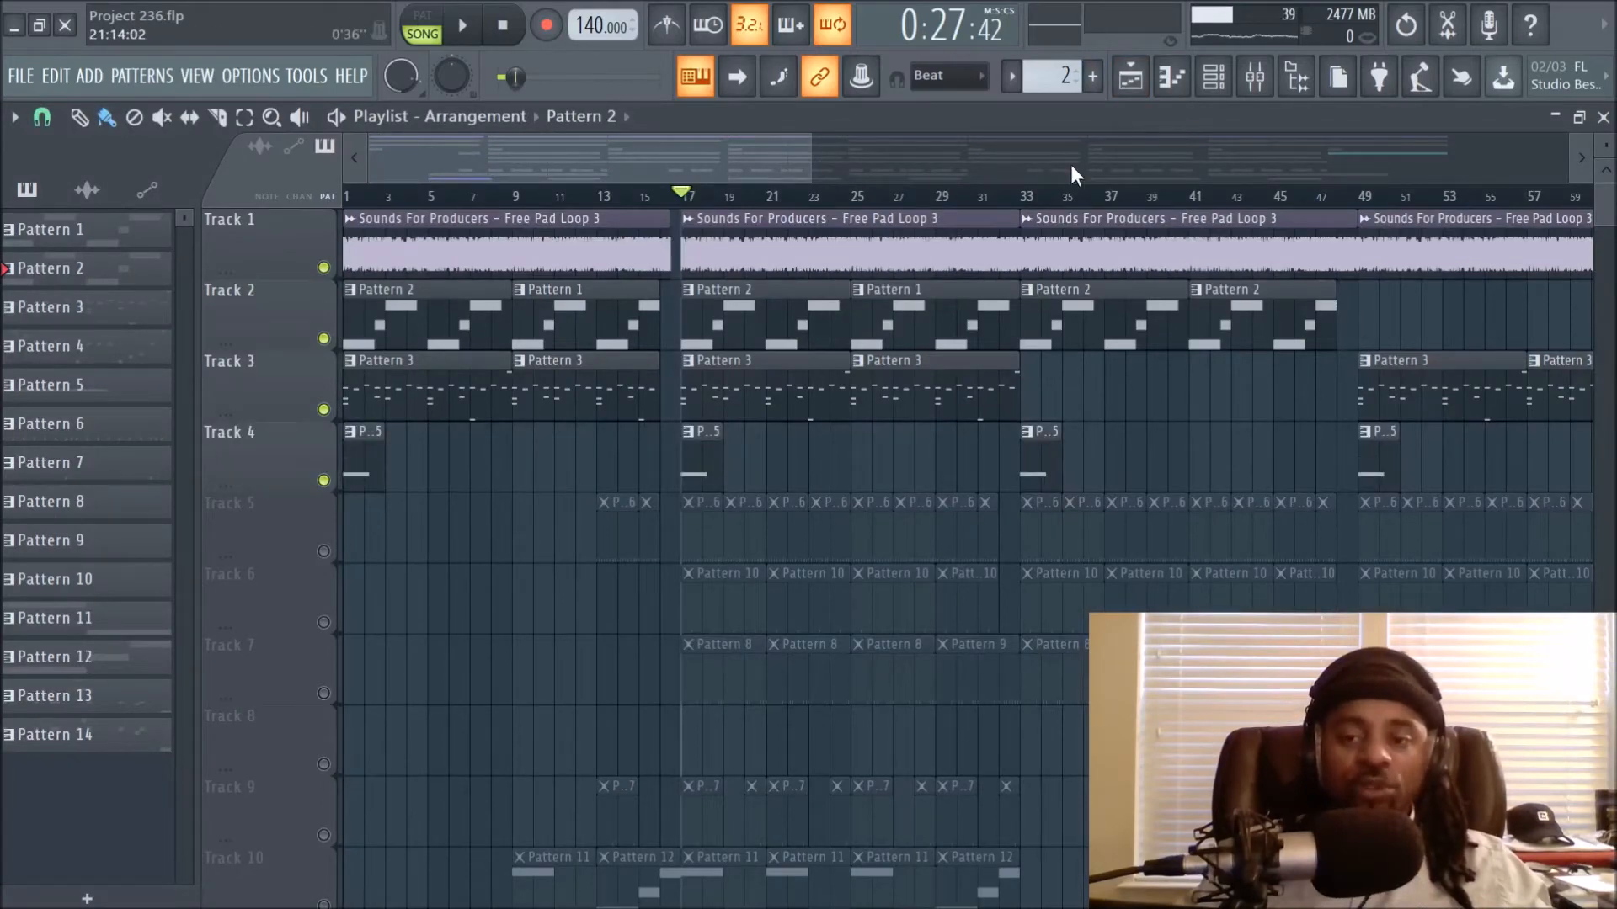
Solo the Bells track, compare its playback with effects bypassed and enabled, and restore all mixer tracks
{"action": "left_click", "coordinate": [1255, 77]}
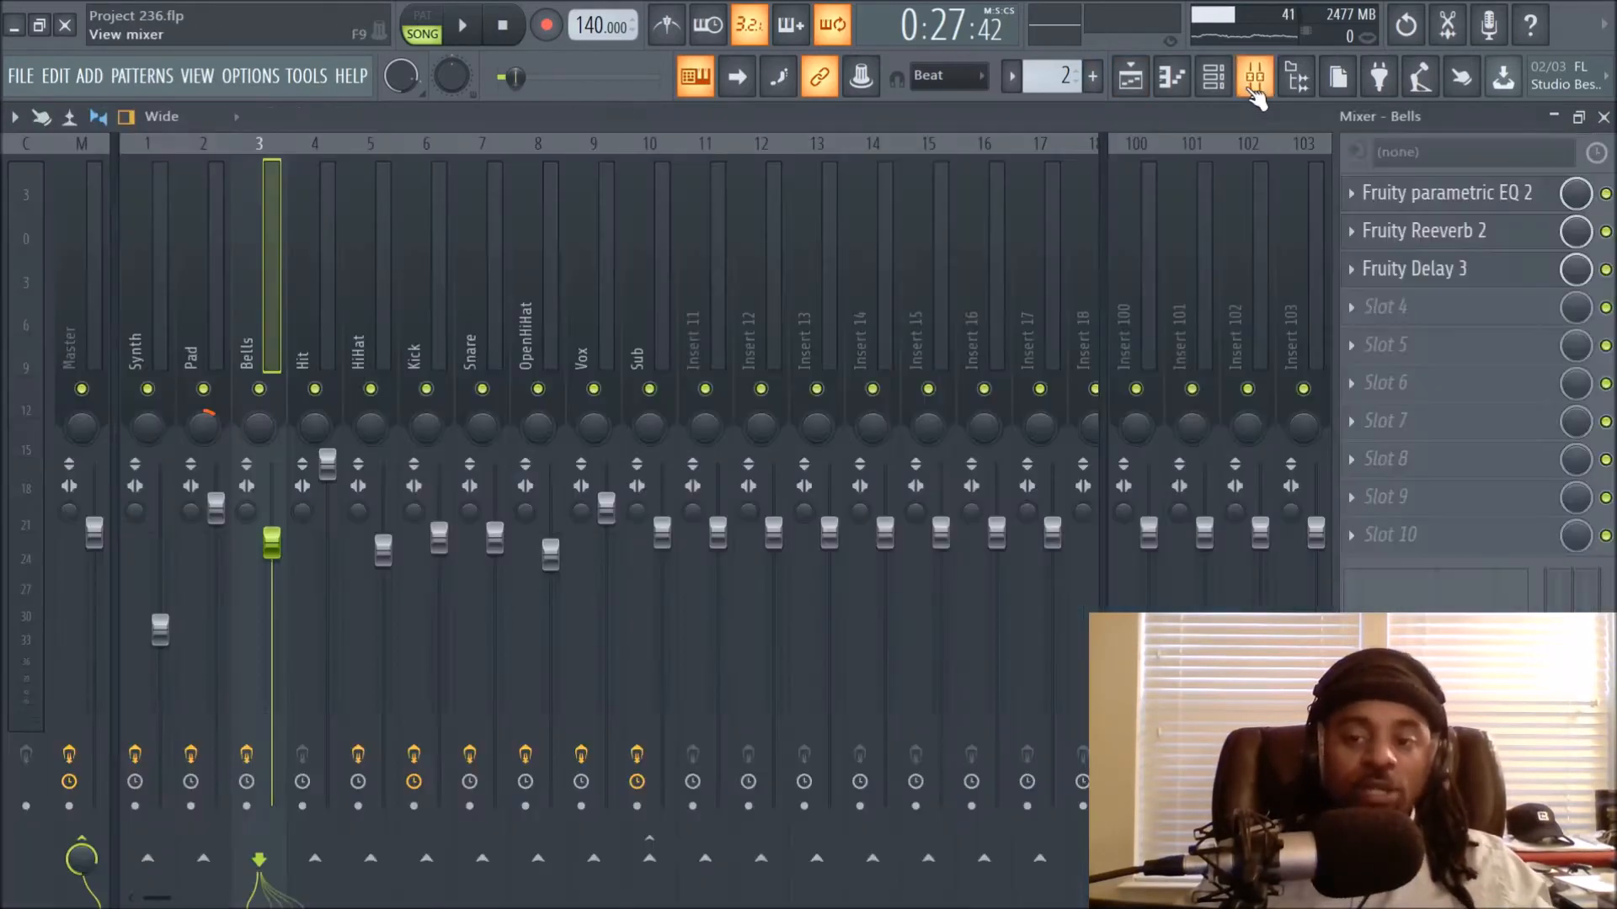
{"action": "right_click", "coordinate": [258, 389]}
{"action": "left_click", "coordinate": [246, 754]}
{"action": "key", "text": "space"}
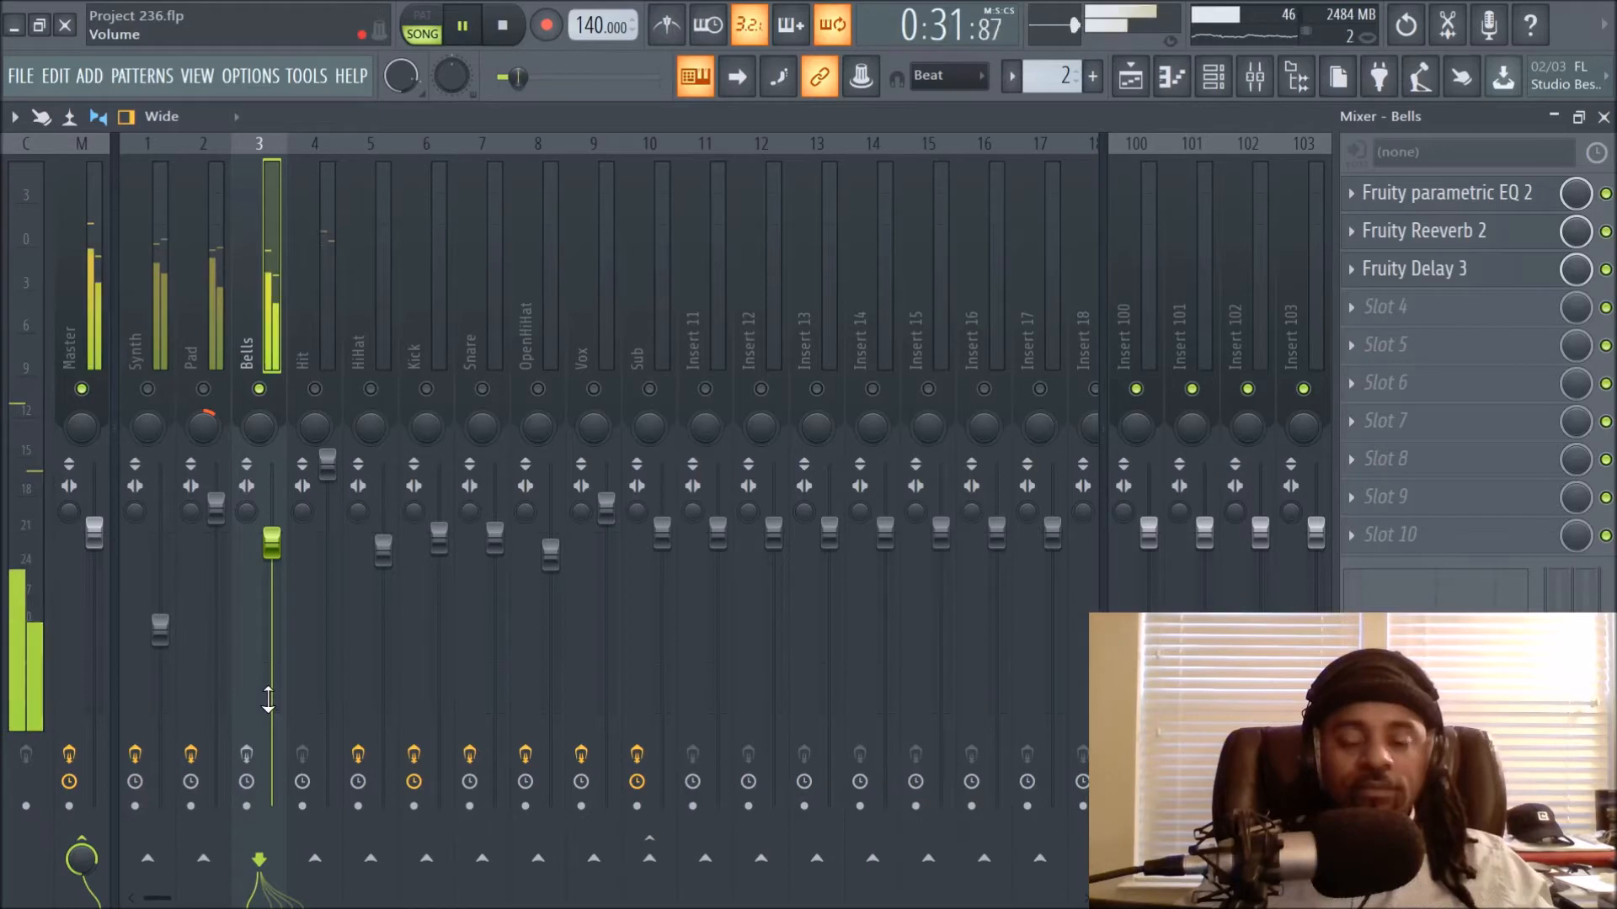
{"action": "key", "text": "space"}
{"action": "key", "text": "space"}
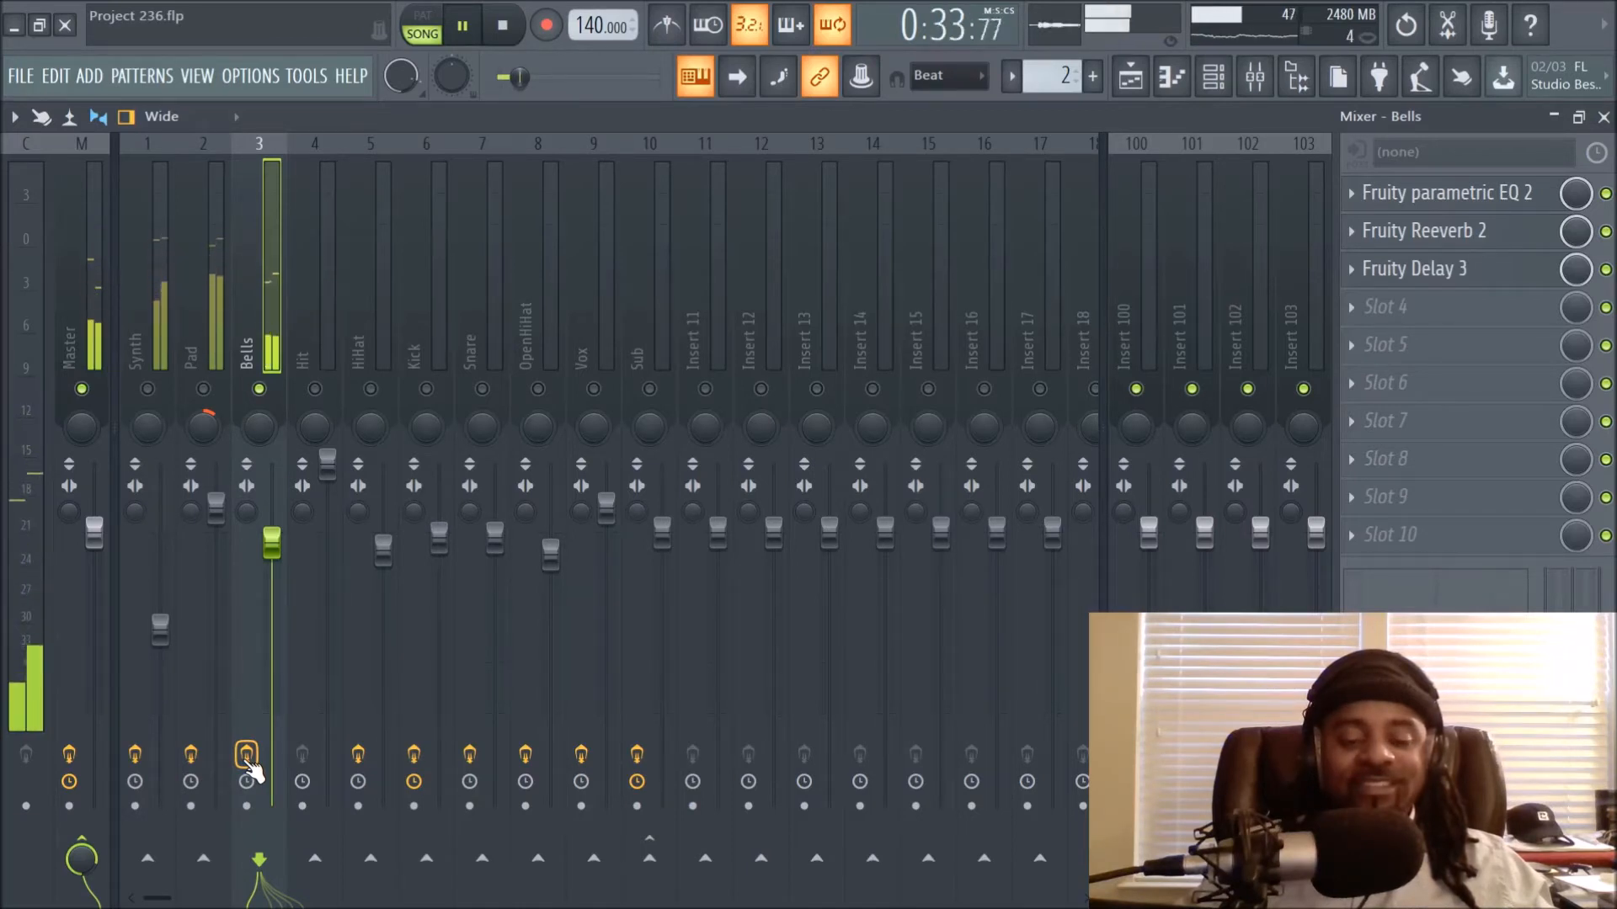
{"action": "key", "text": "space"}
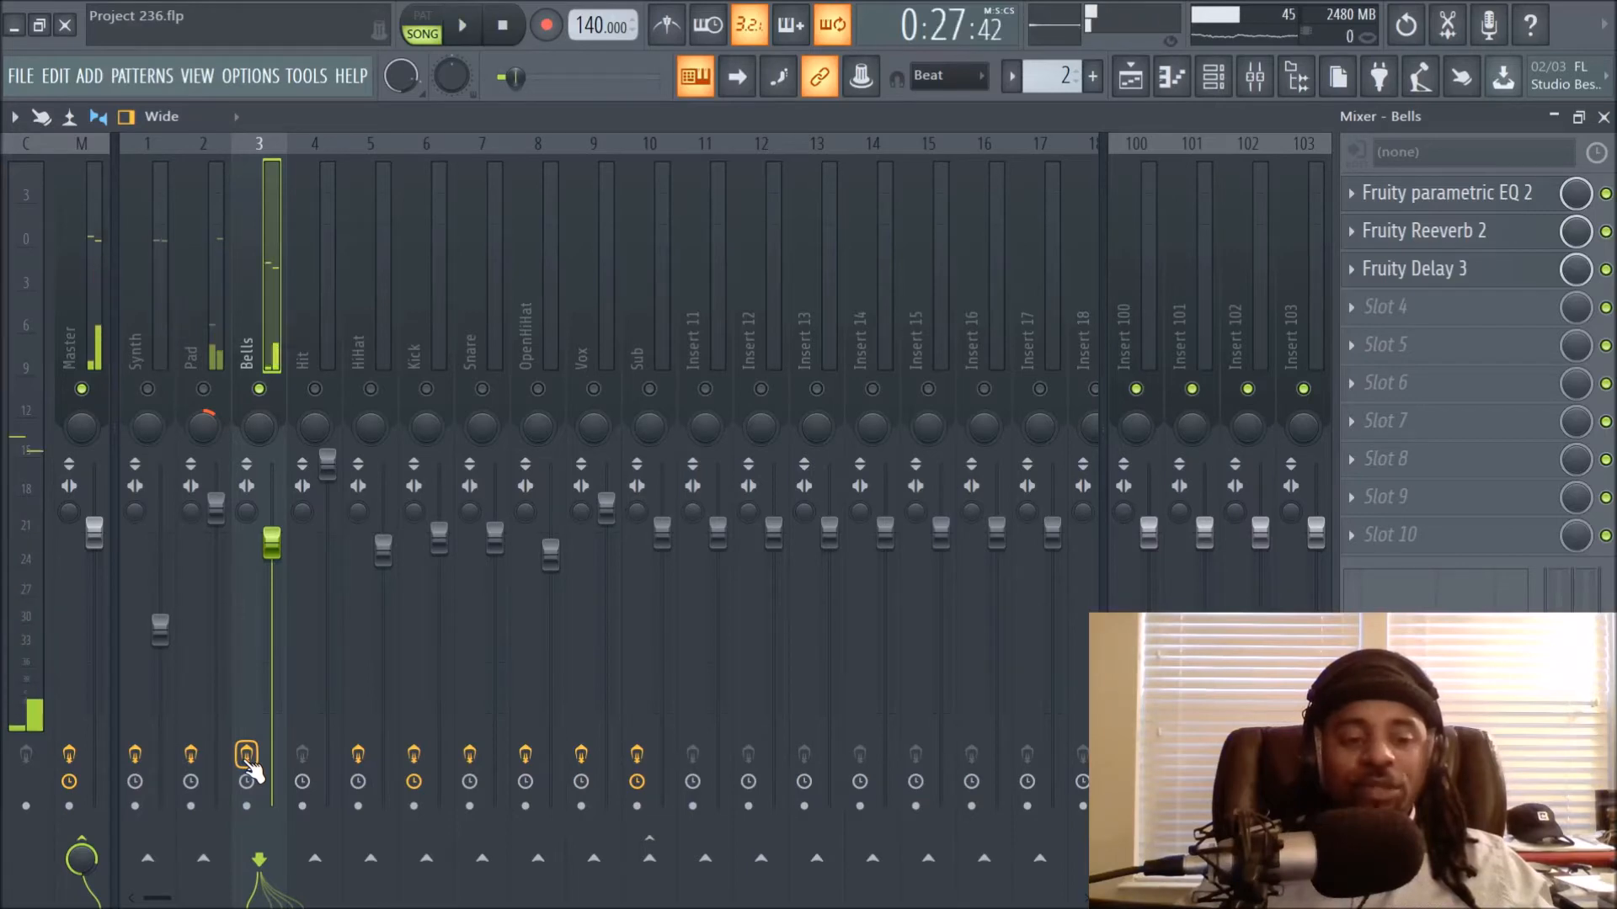
{"action": "right_click", "coordinate": [259, 388]}
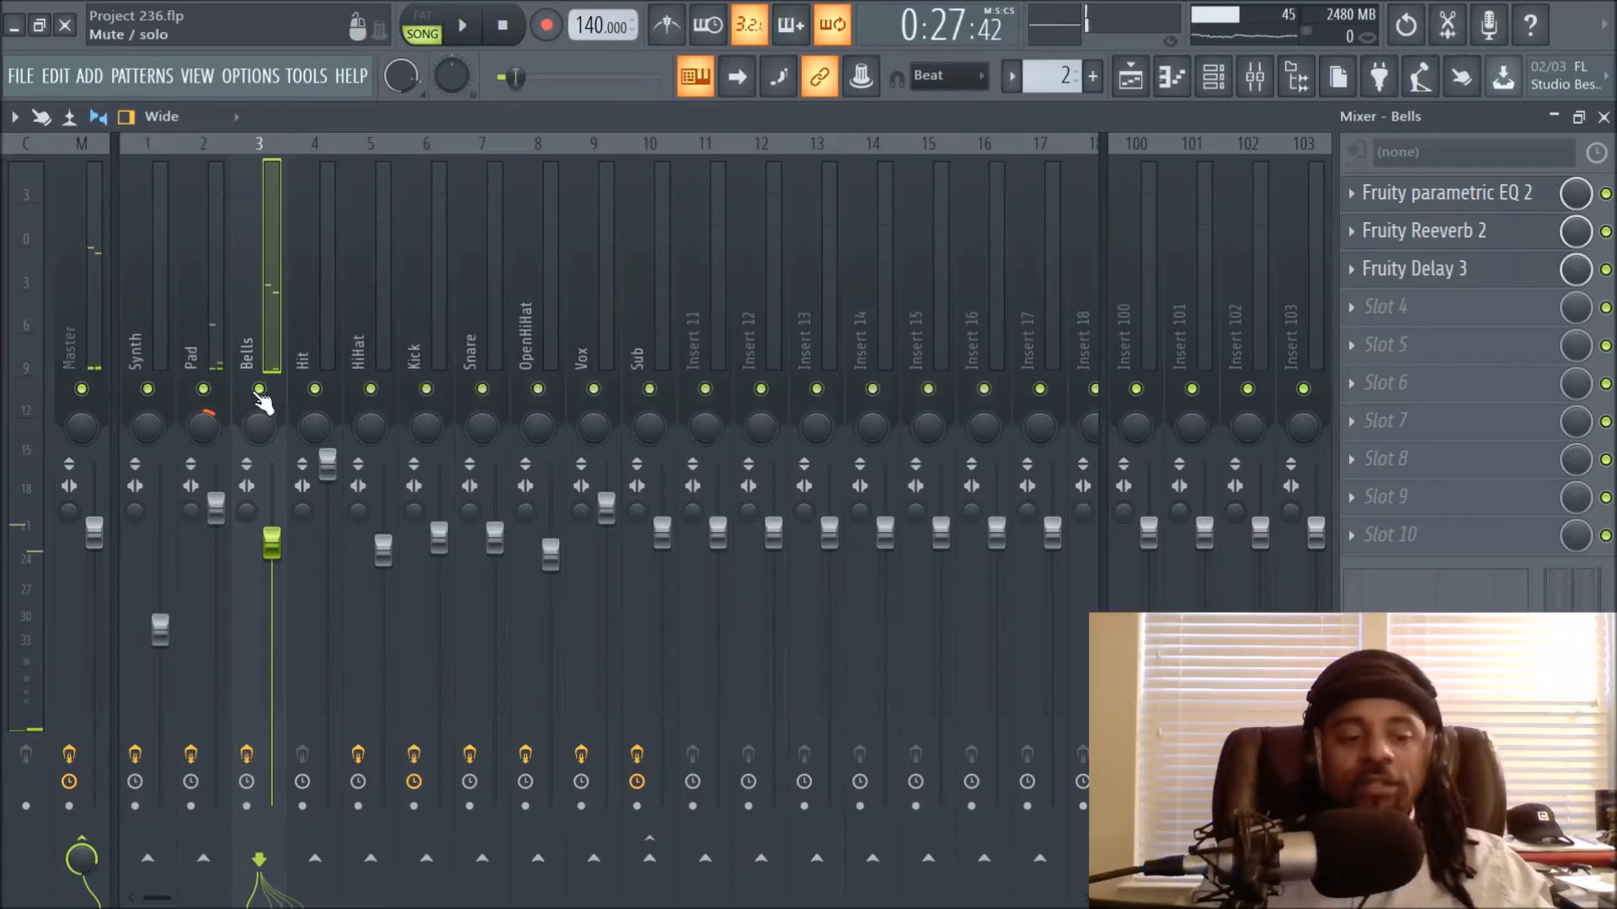
Play Tracks 1 to 4 together from bar 17, and view the Hit track's effect slots in the mixer
{"action": "left_click", "coordinate": [1130, 77]}
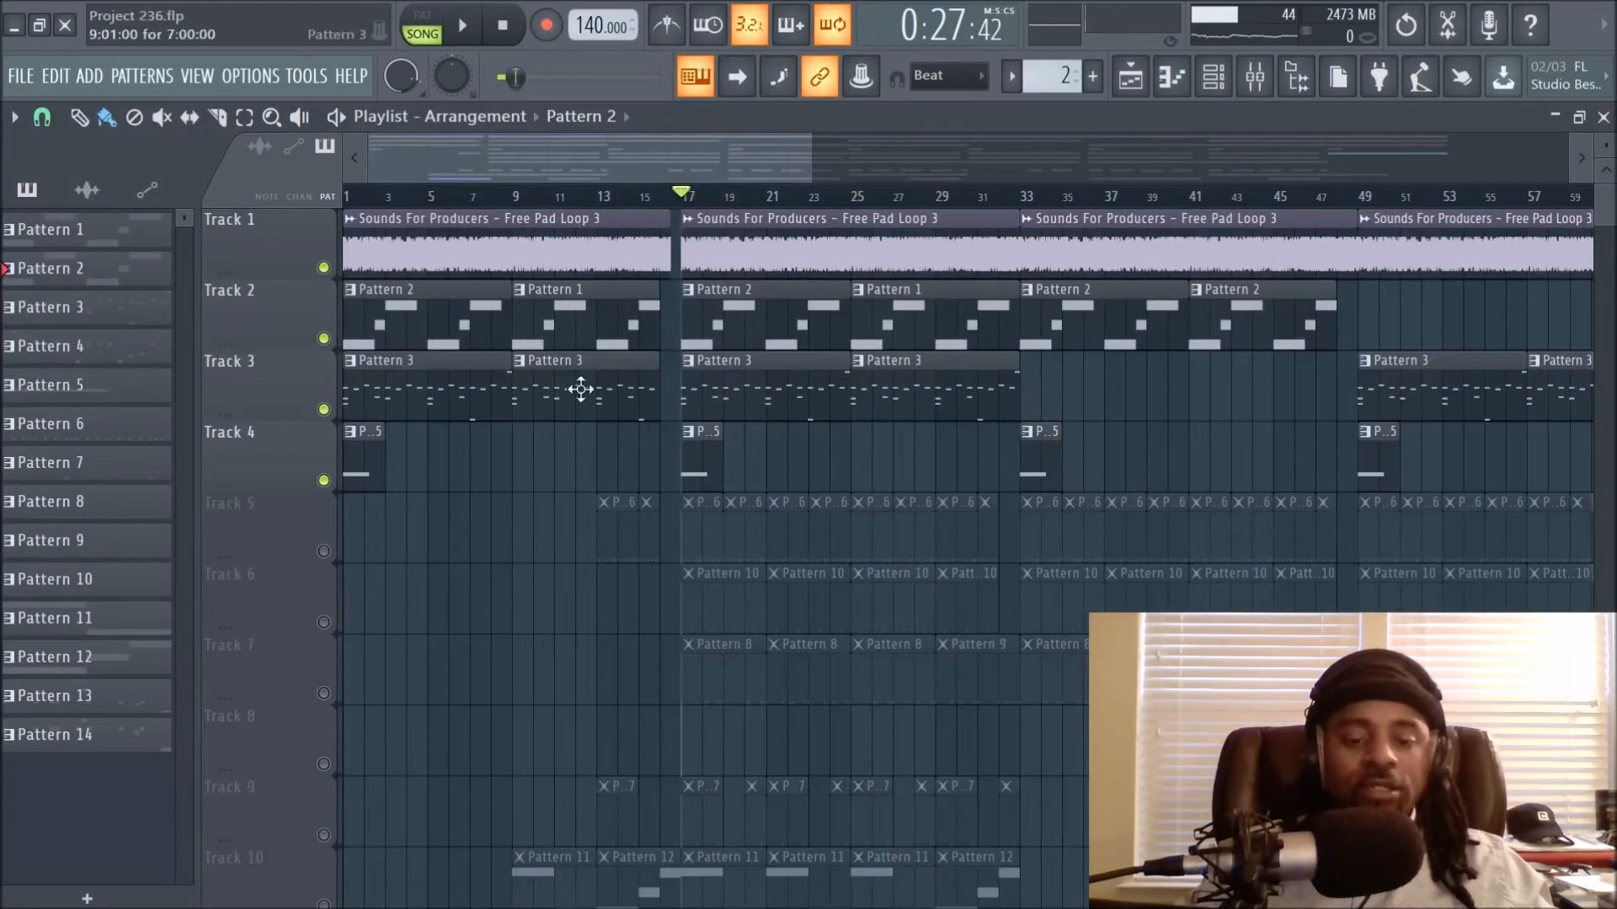
{"action": "key", "text": "space"}
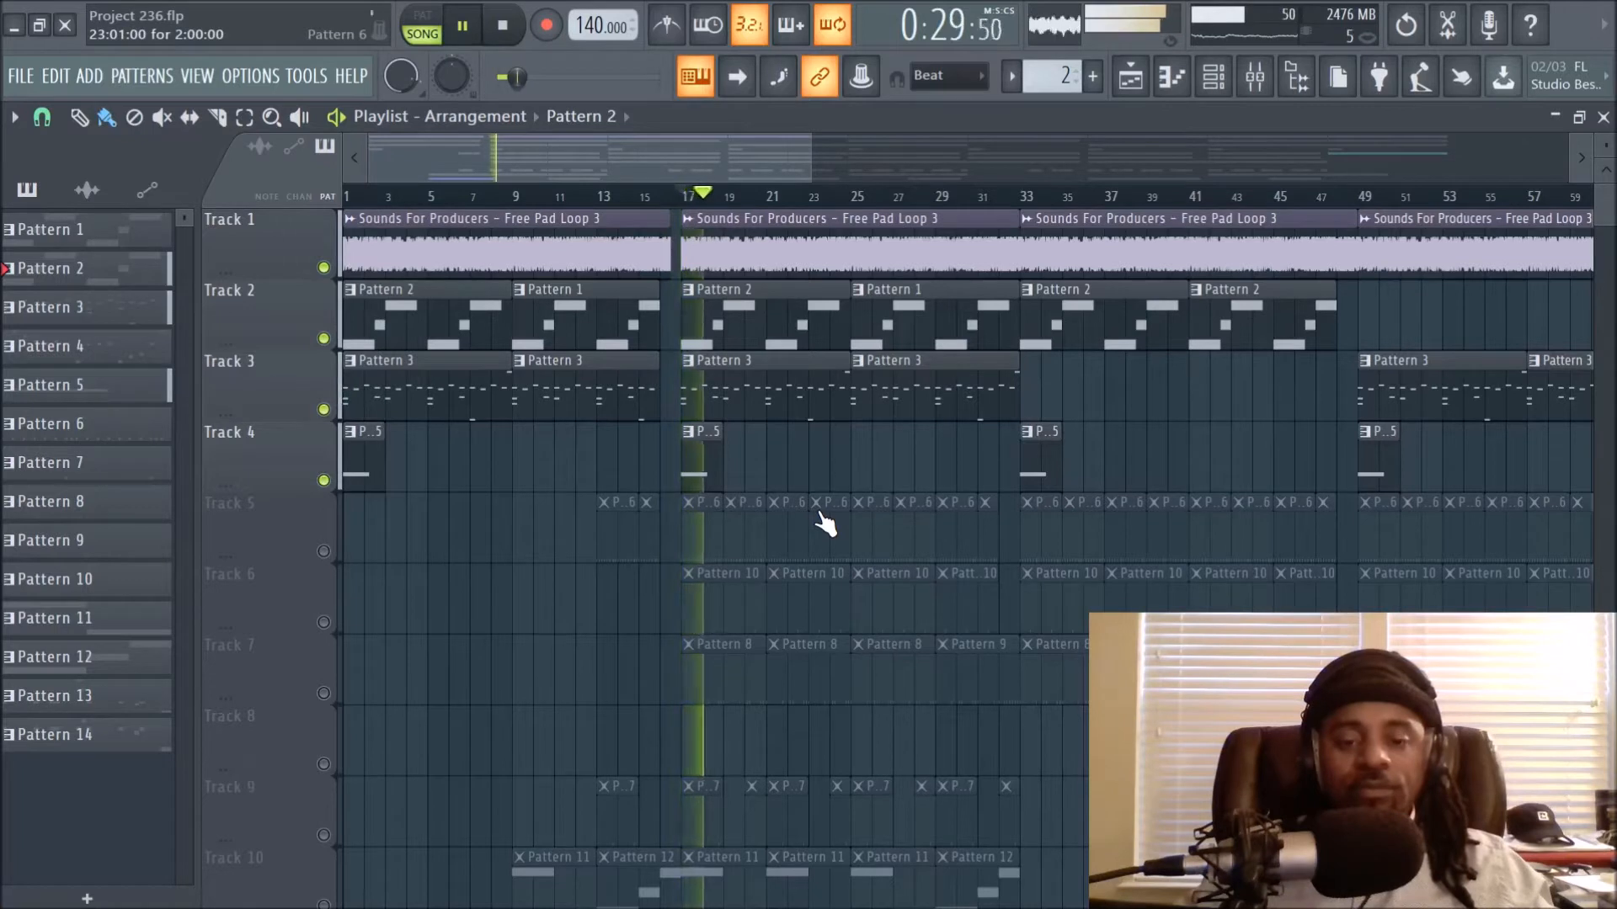
{"action": "key", "text": "space"}
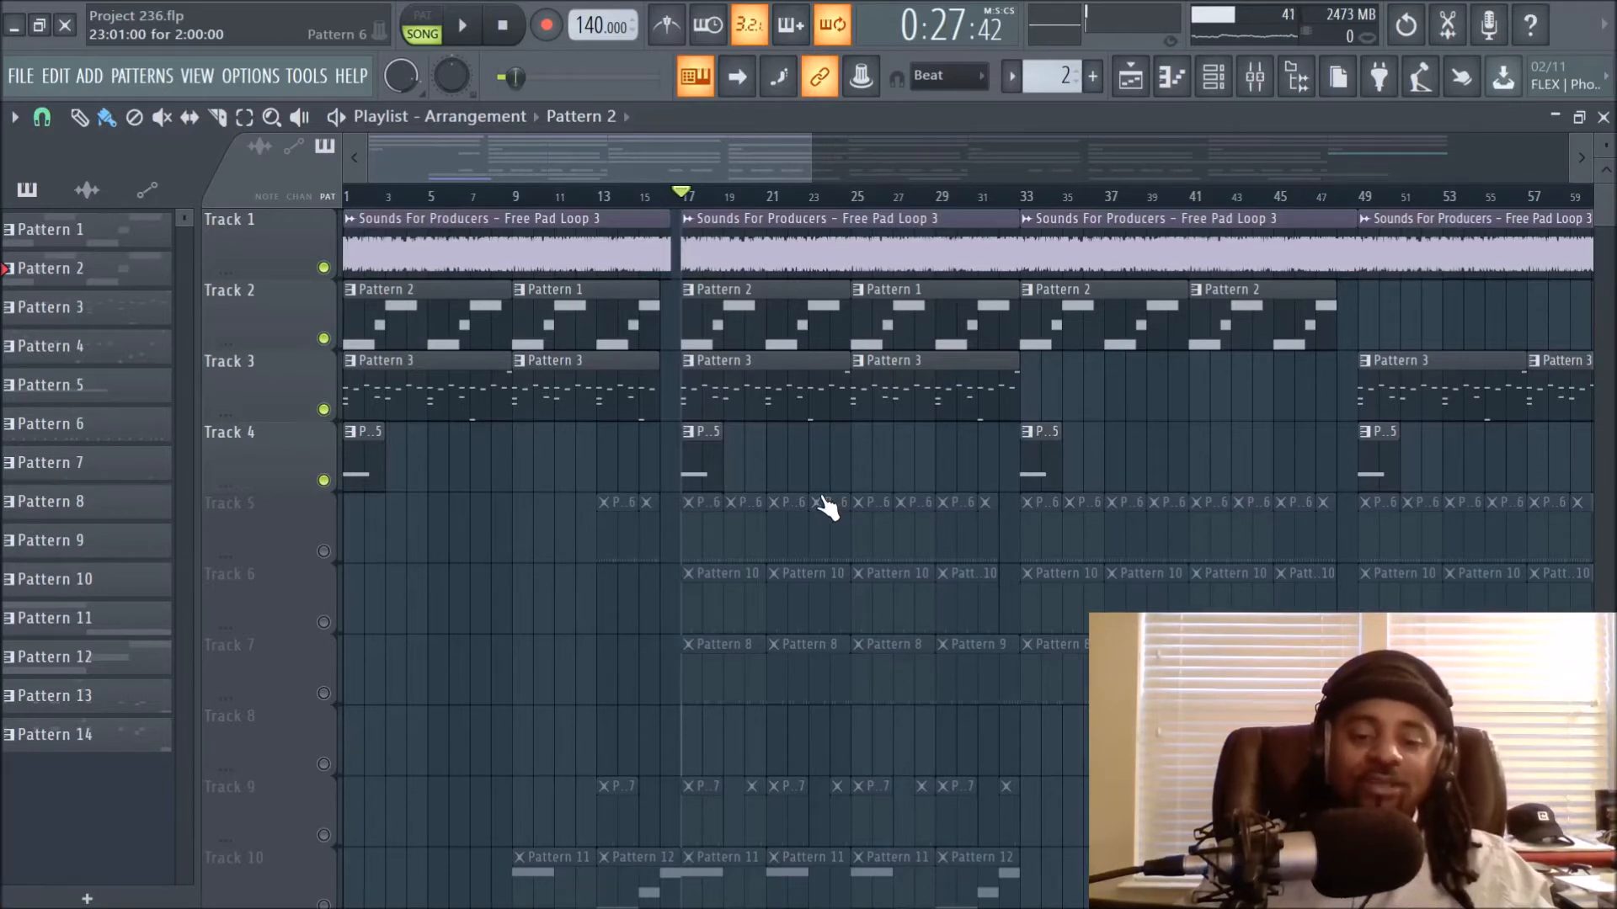
{"action": "key", "text": "space"}
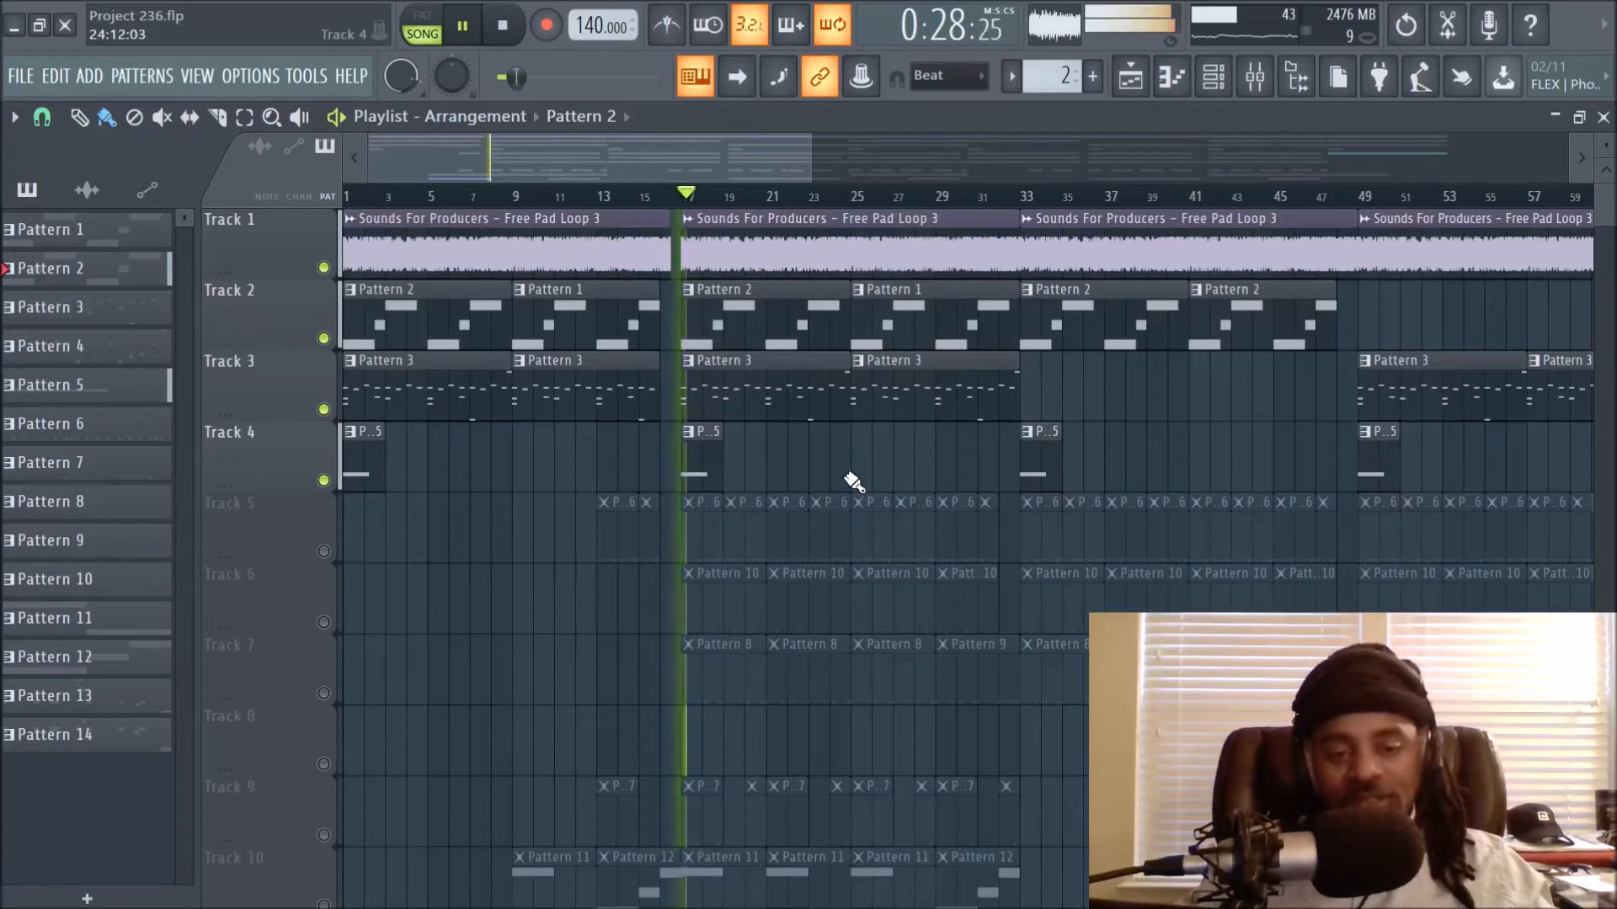
{"action": "key", "text": "space"}
{"action": "left_click", "coordinate": [1255, 77]}
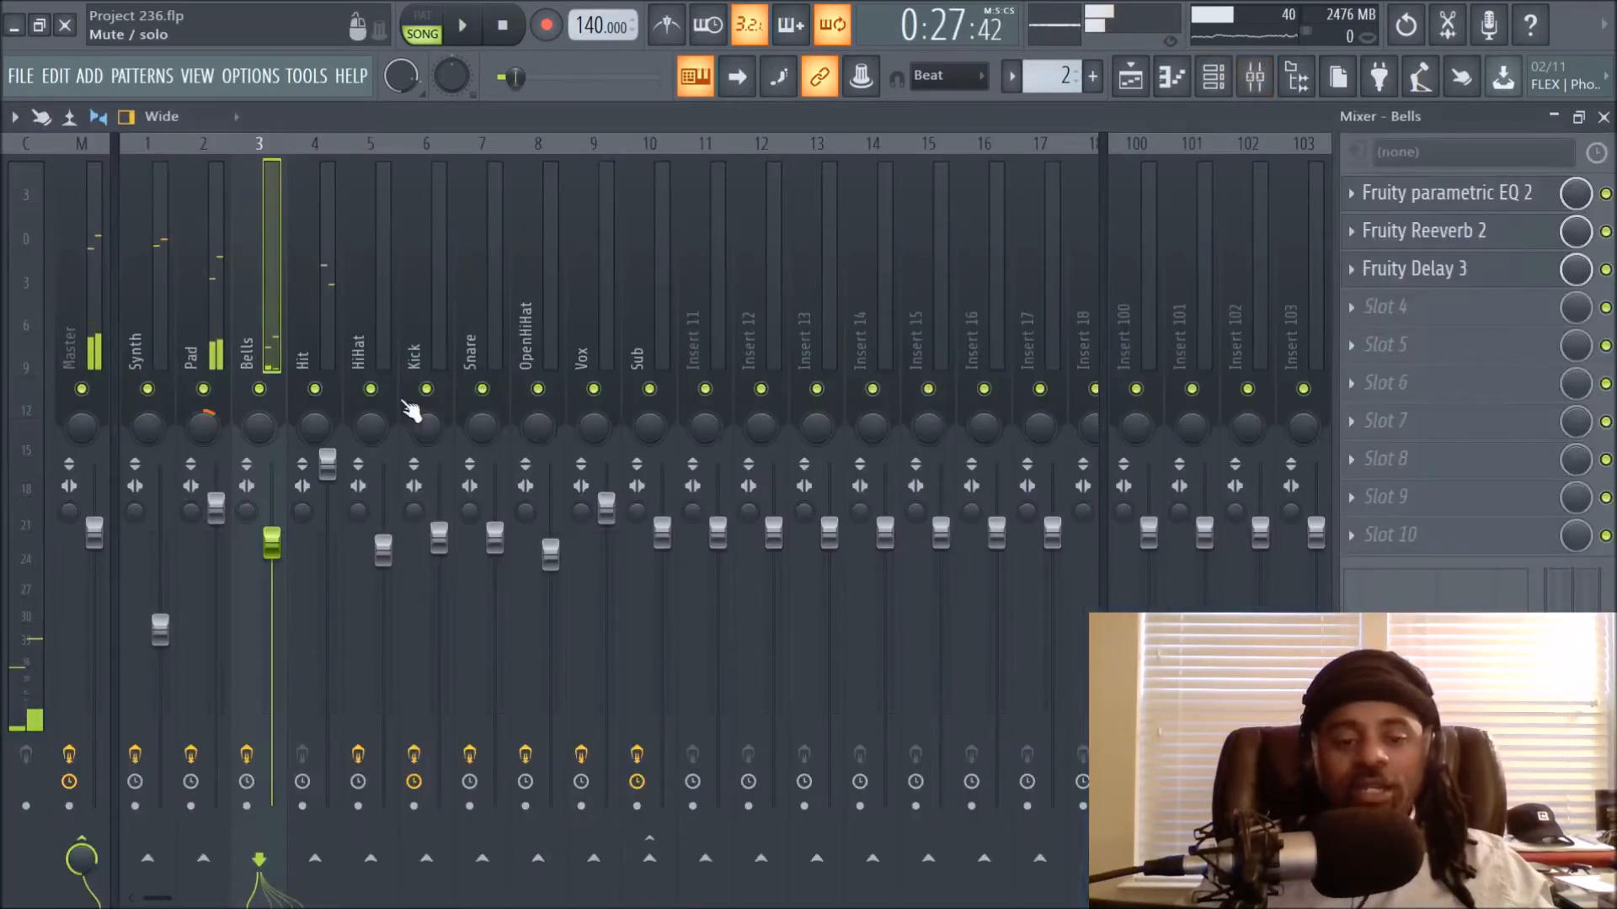
{"action": "left_click", "coordinate": [311, 305]}
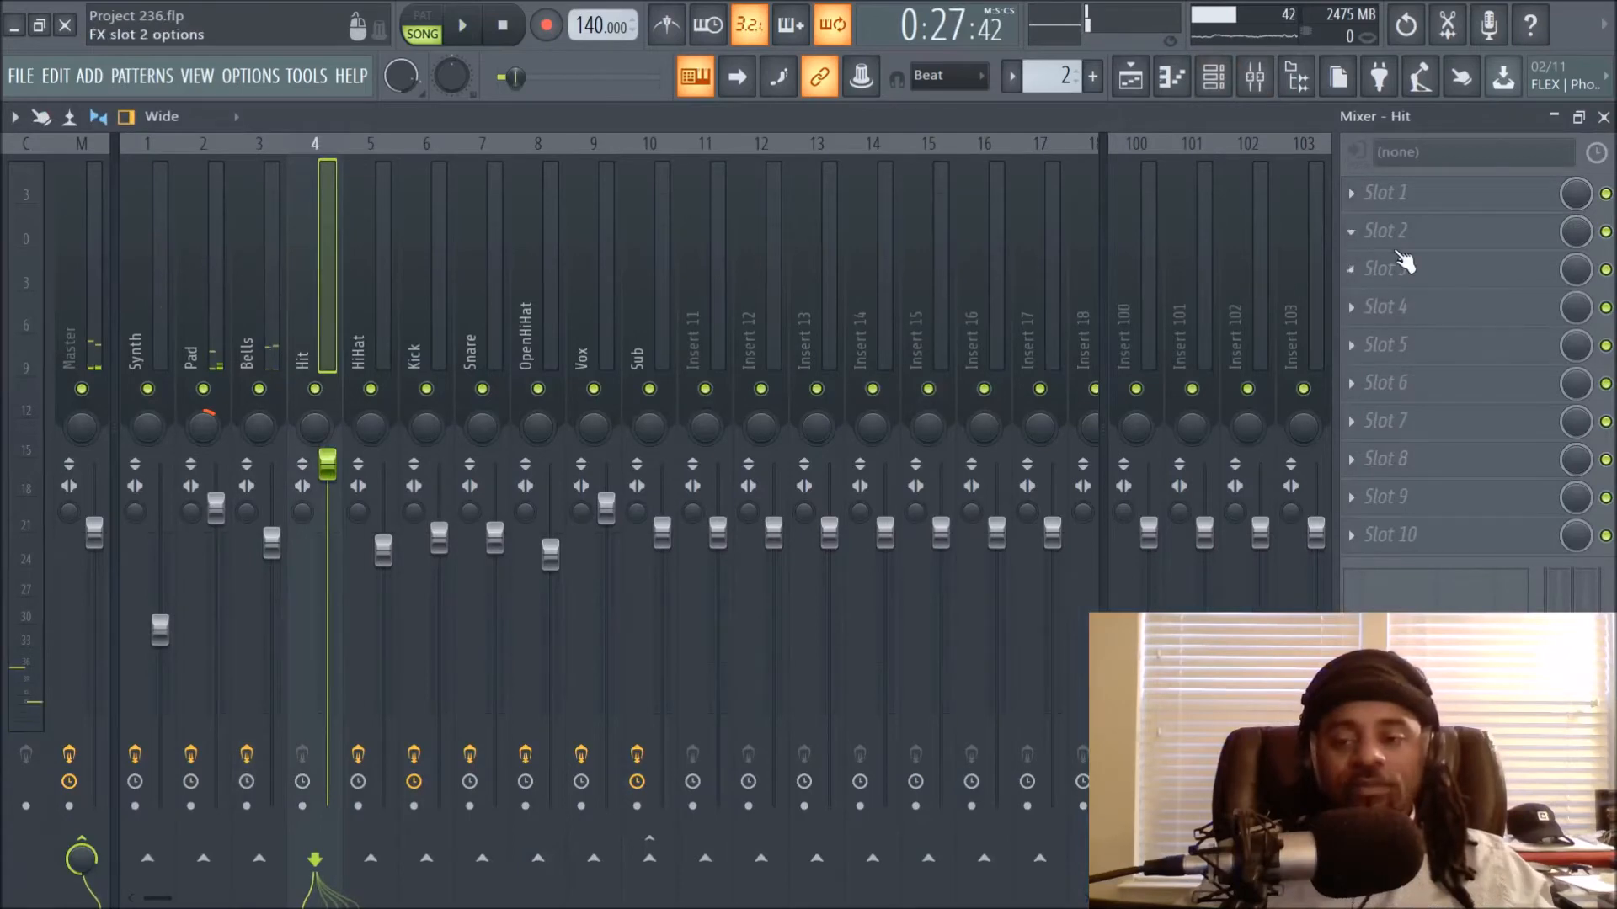
Open Track 4's Pattern 5 clip in the Brass Hit piano roll, audition its E5 note, and return to the playlist
{"action": "left_click", "coordinate": [1130, 76]}
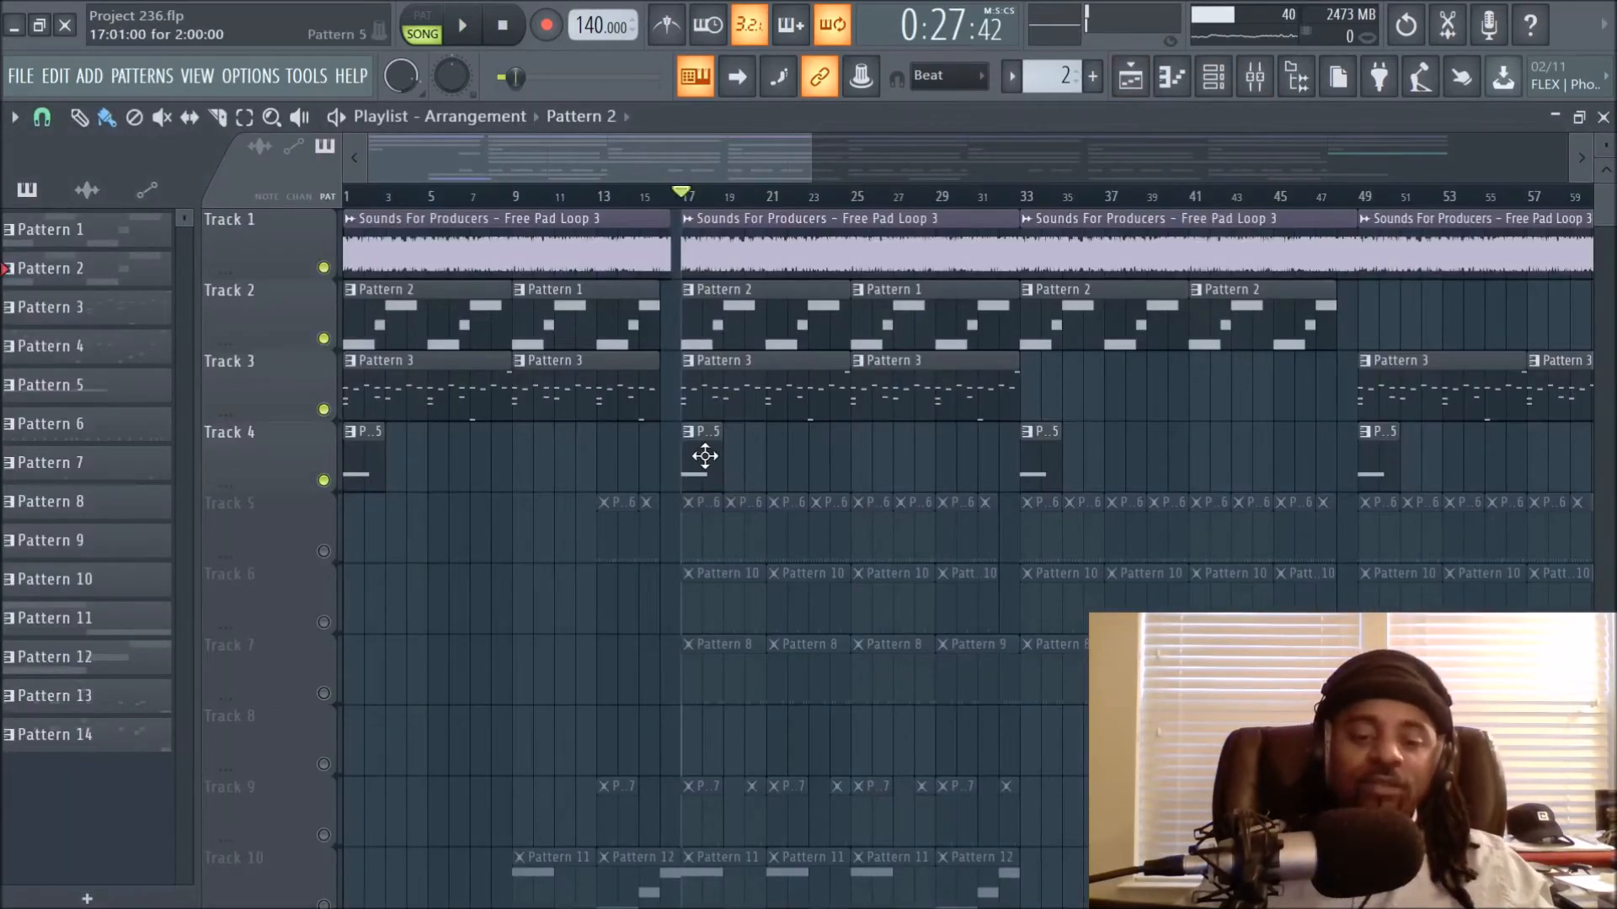
{"action": "double_click", "coordinate": [705, 456]}
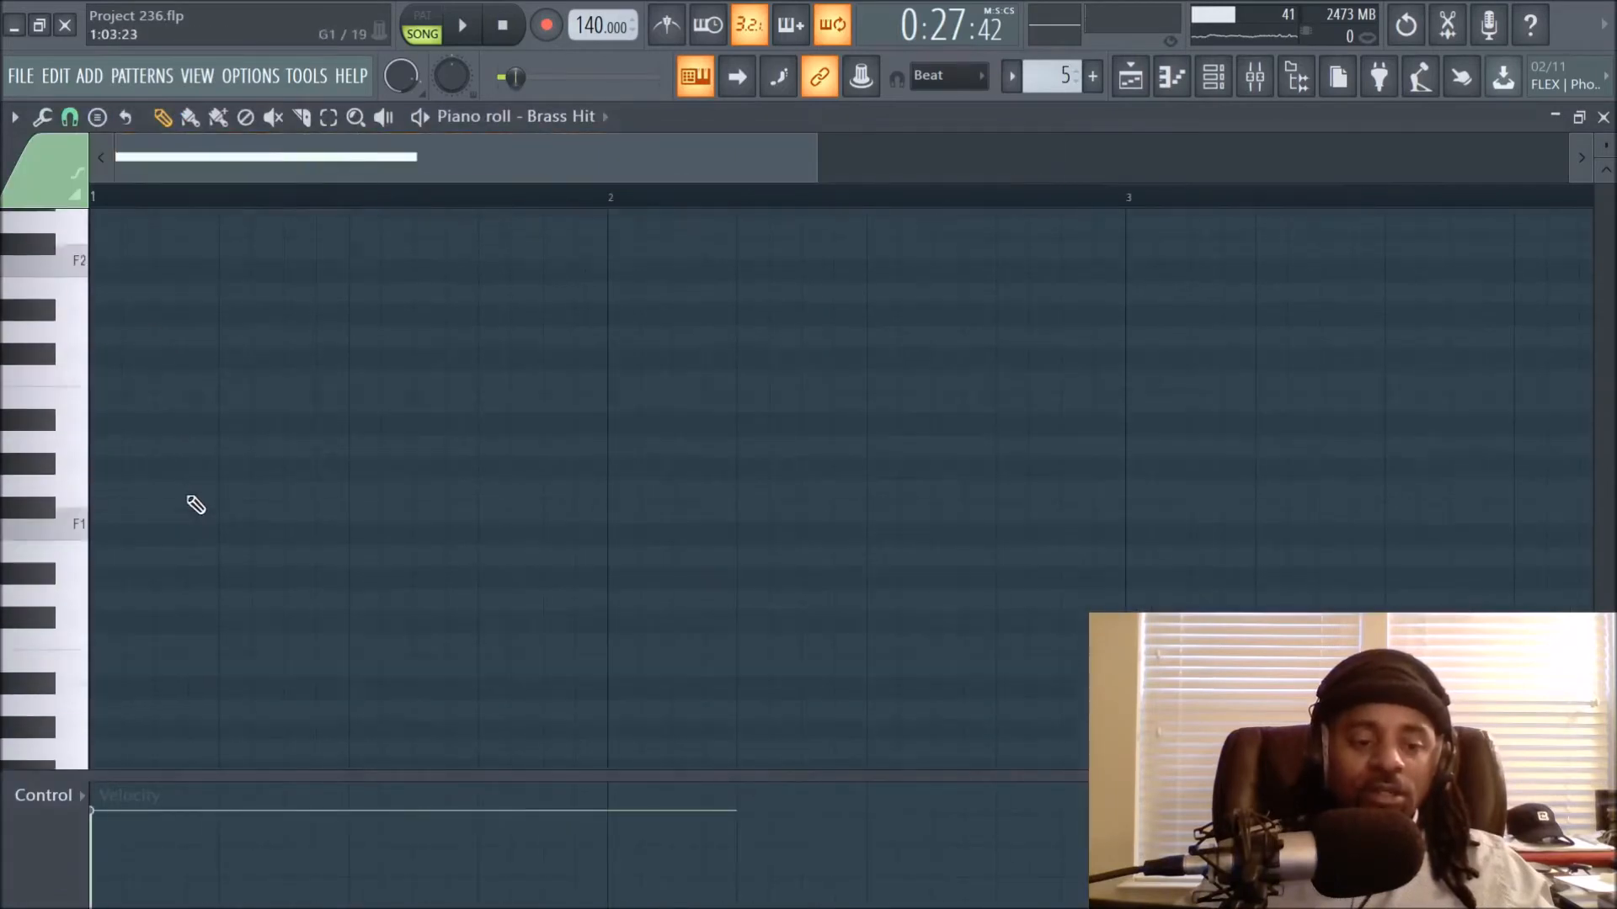
{"action": "scroll", "coordinate": [190, 517], "scroll_direction": "up", "scroll_amount": 10}
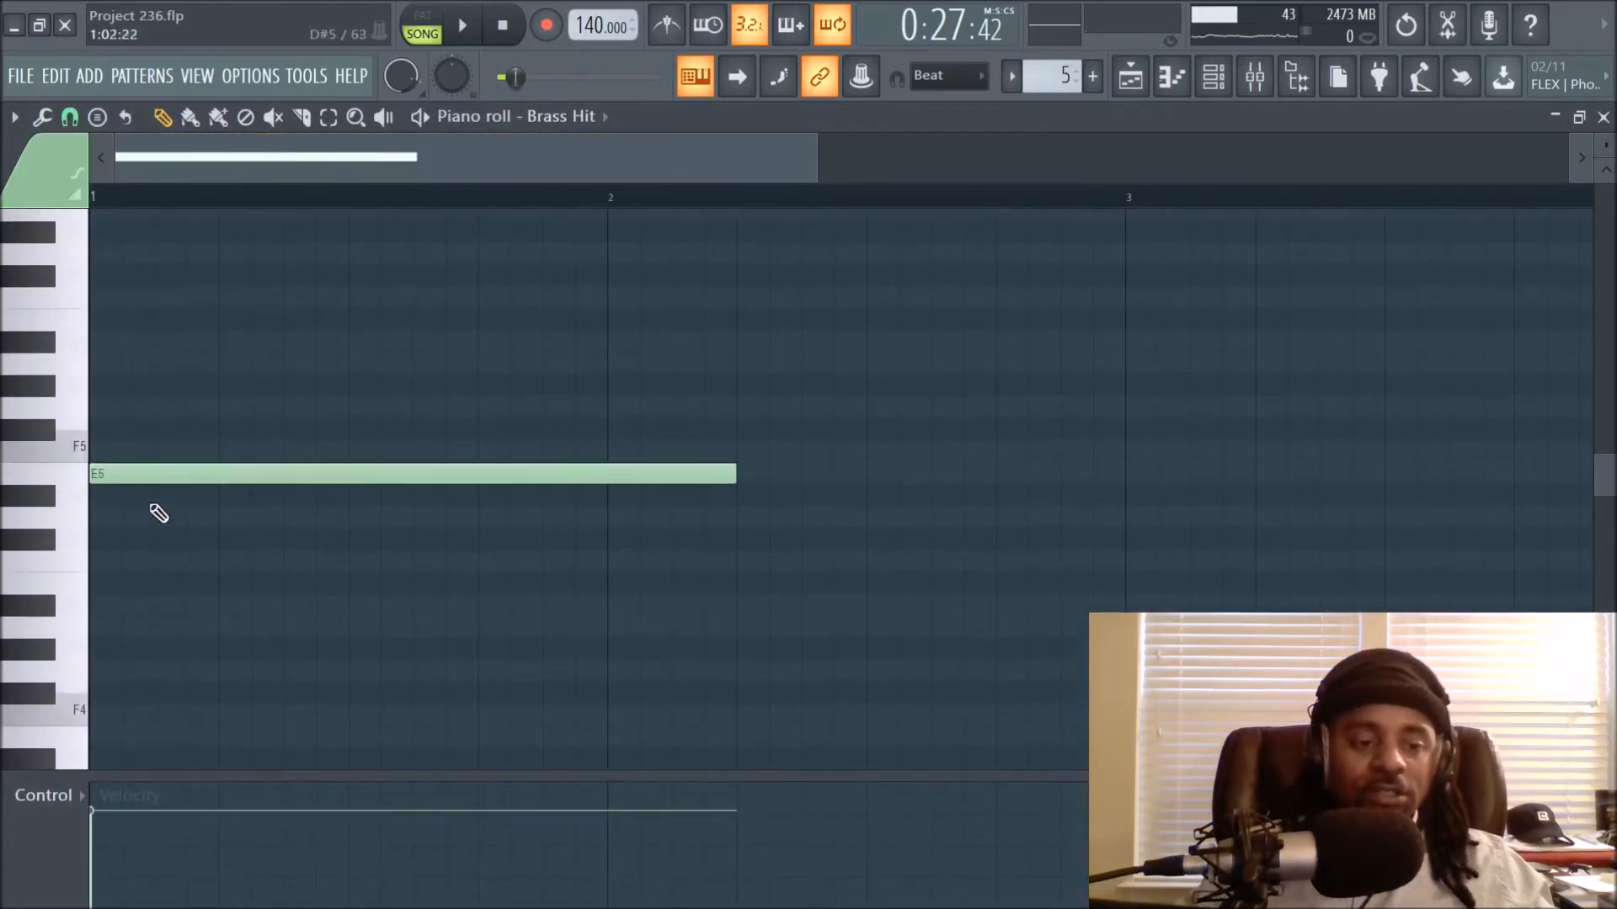
{"action": "left_click", "coordinate": [57, 474]}
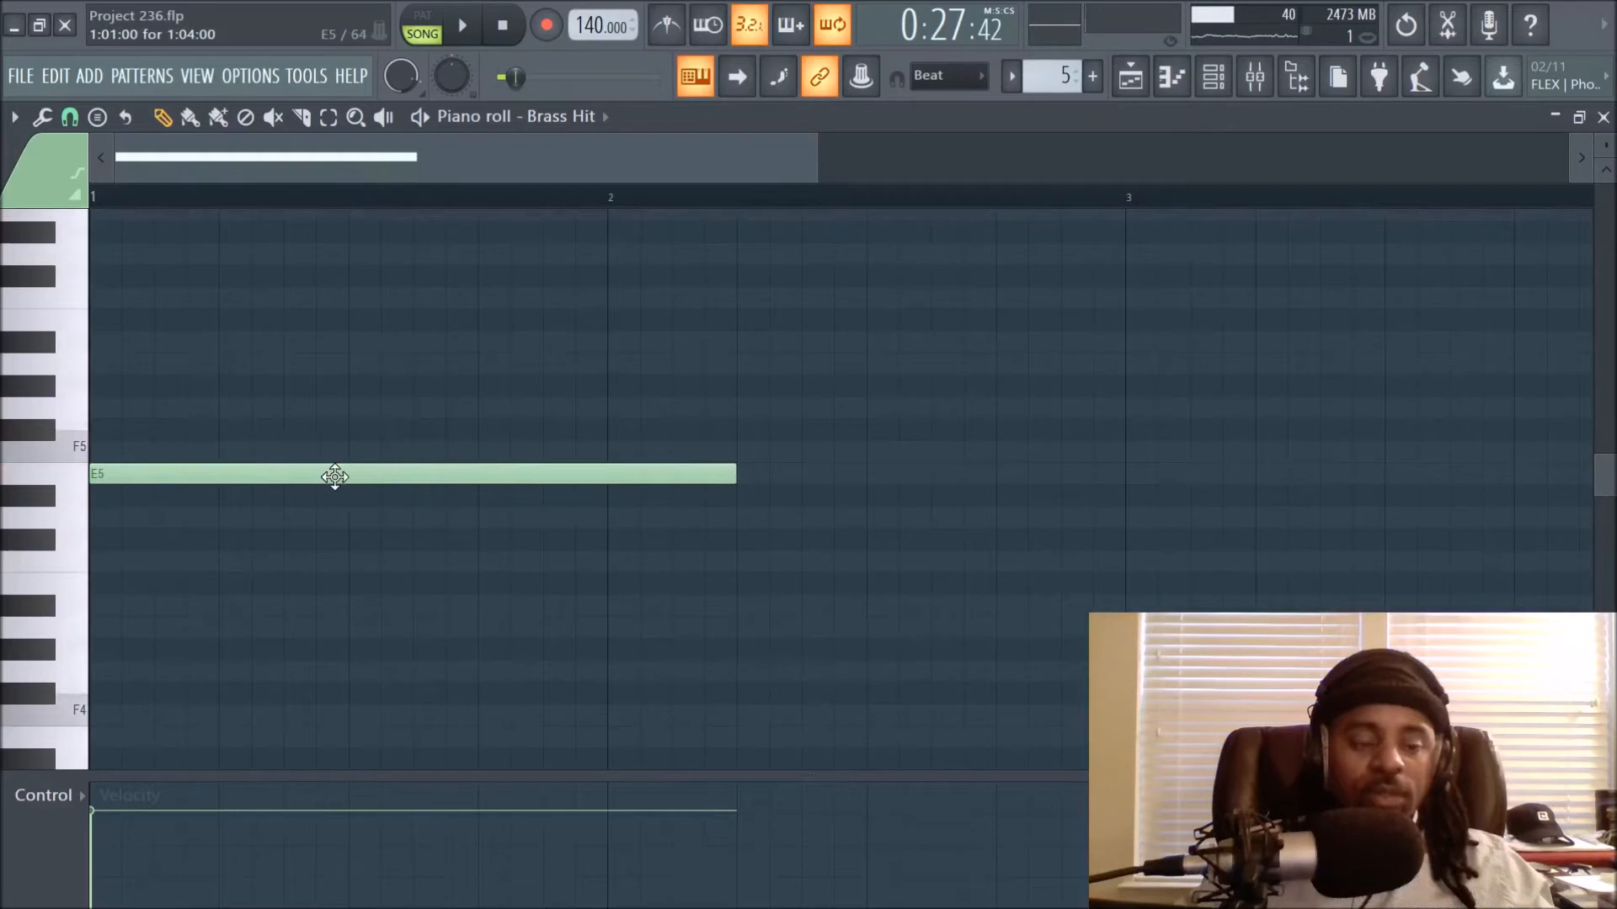
{"action": "left_click", "coordinate": [72, 490]}
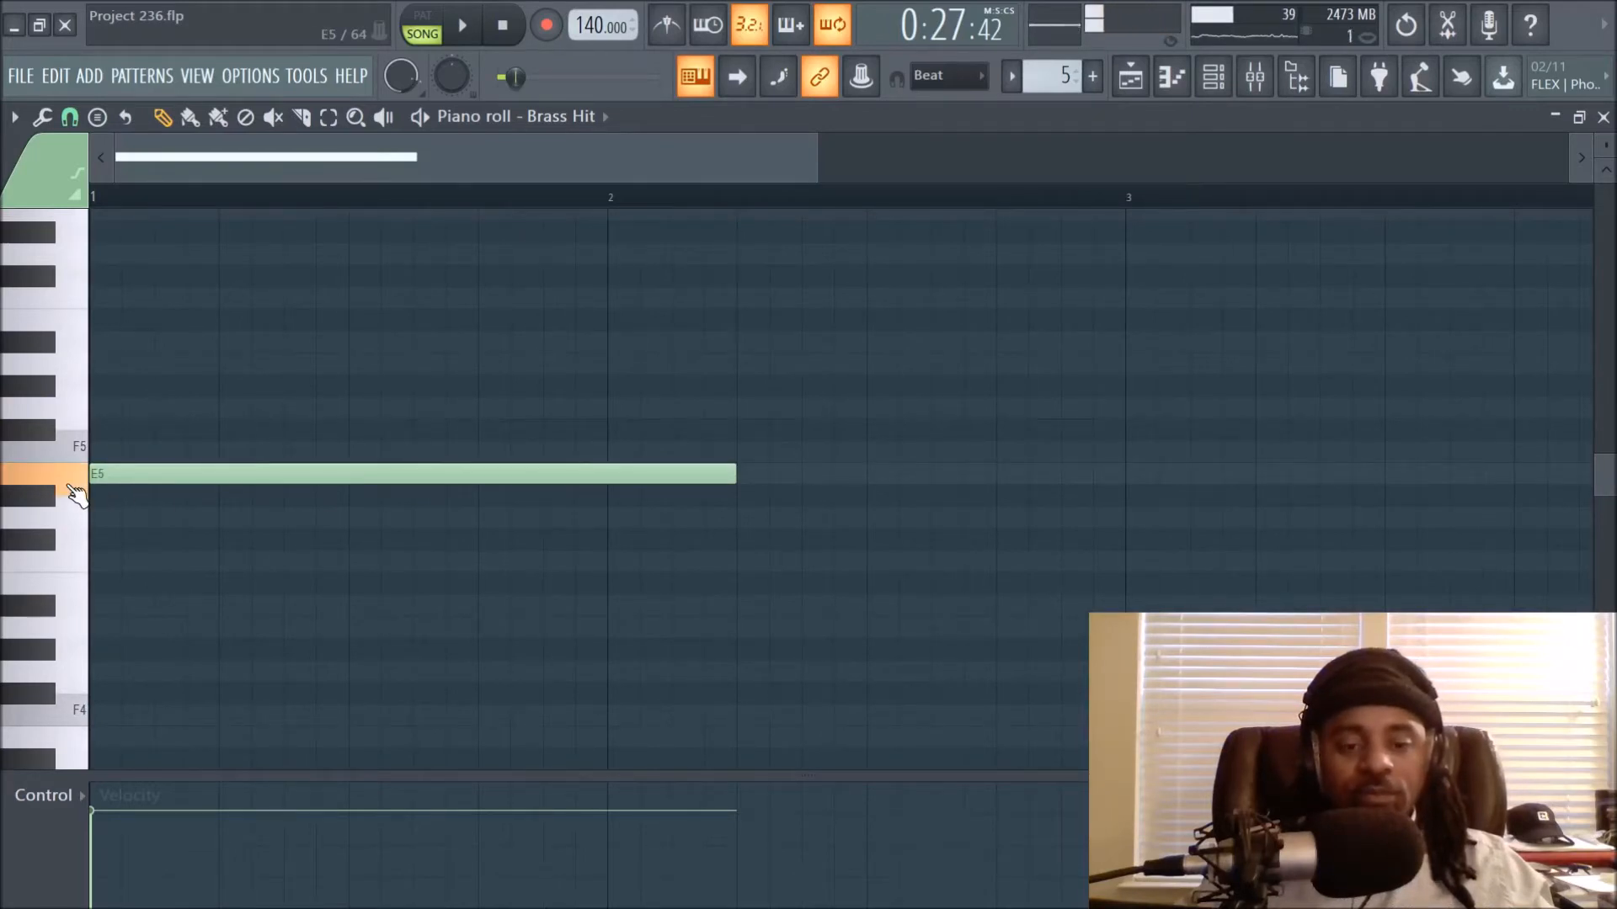
{"action": "left_click", "coordinate": [1129, 76]}
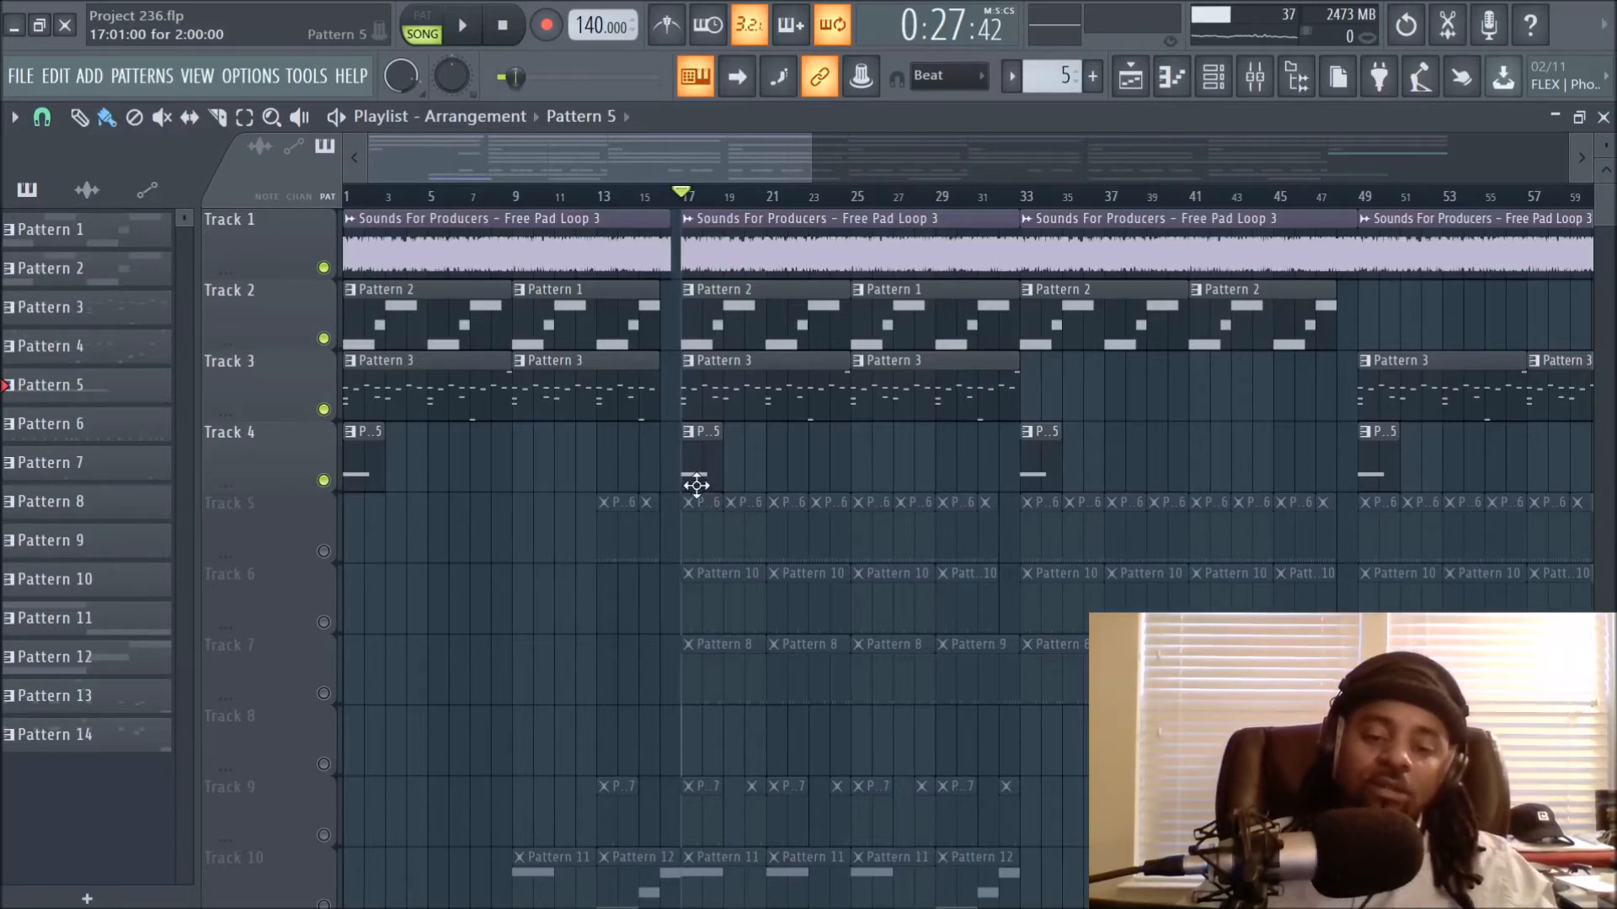
Select the HiHat track in the mixer to view its effect chain
{"action": "left_click", "coordinate": [1254, 77]}
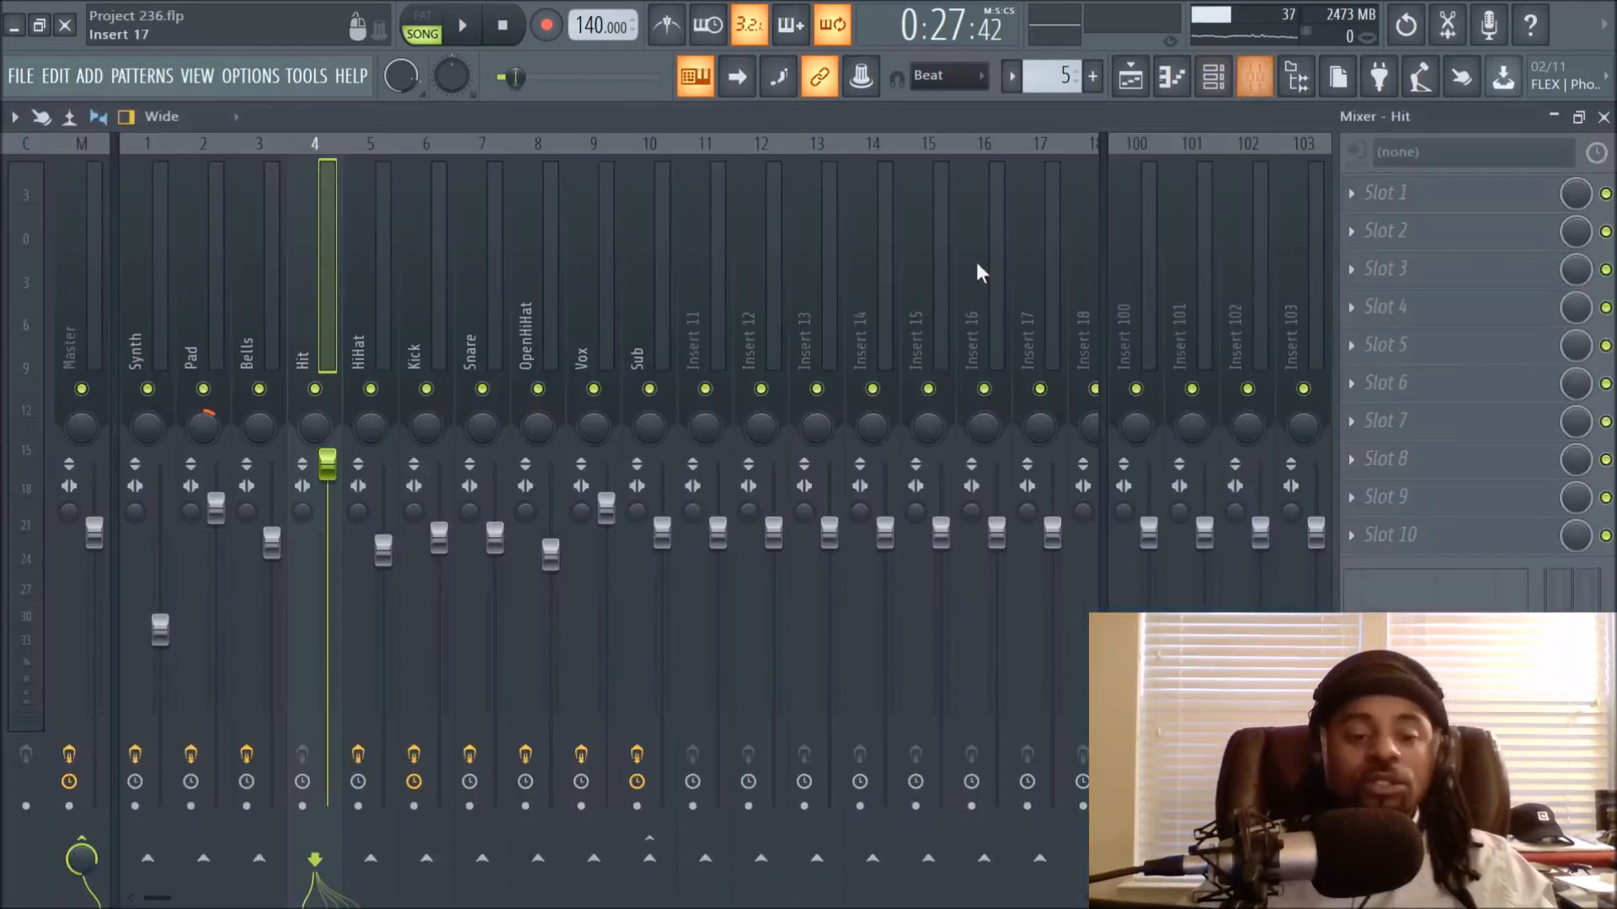
{"action": "left_click", "coordinate": [375, 315]}
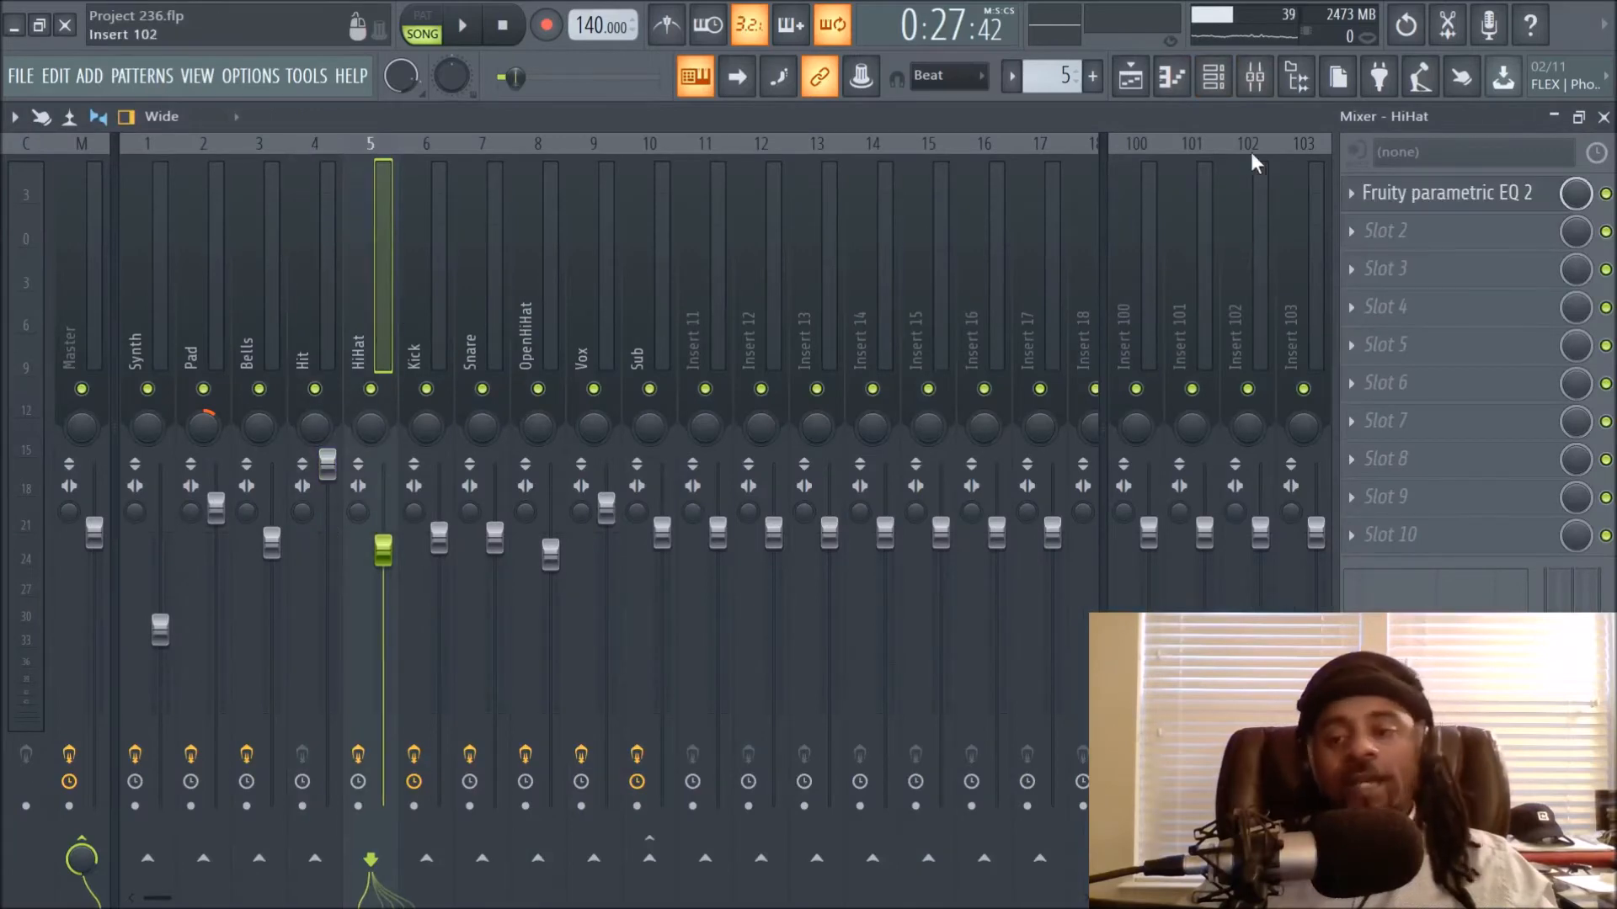
Unmute Track 5 in the playlist and play Tracks 1 to 5 together from bar 17
{"action": "left_click", "coordinate": [1139, 82]}
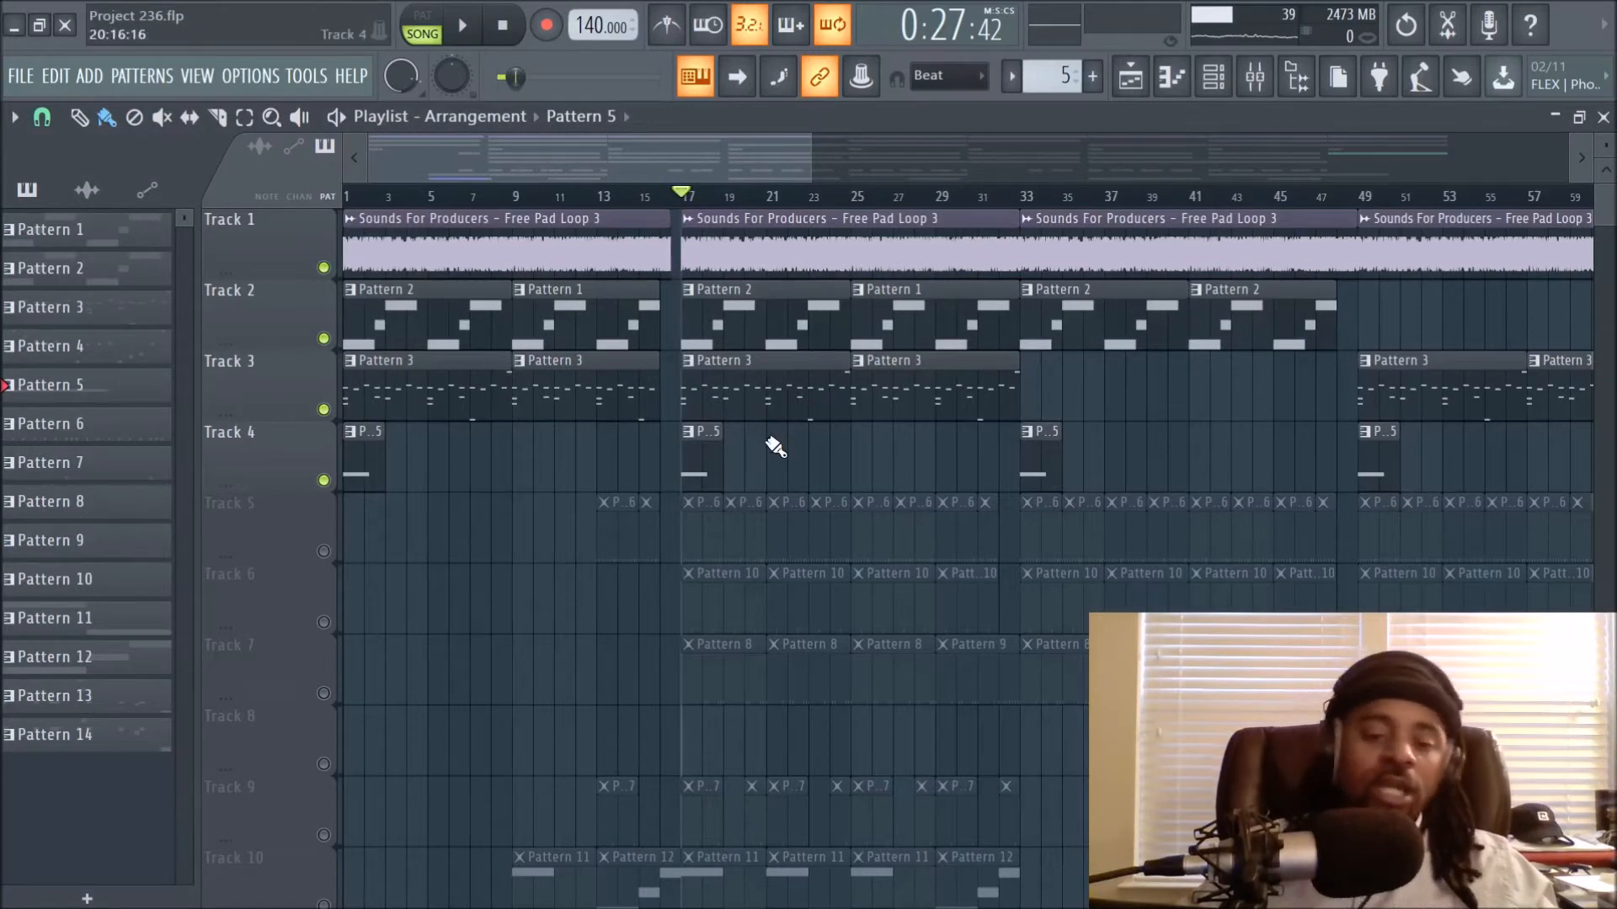
{"action": "left_click", "coordinate": [323, 551]}
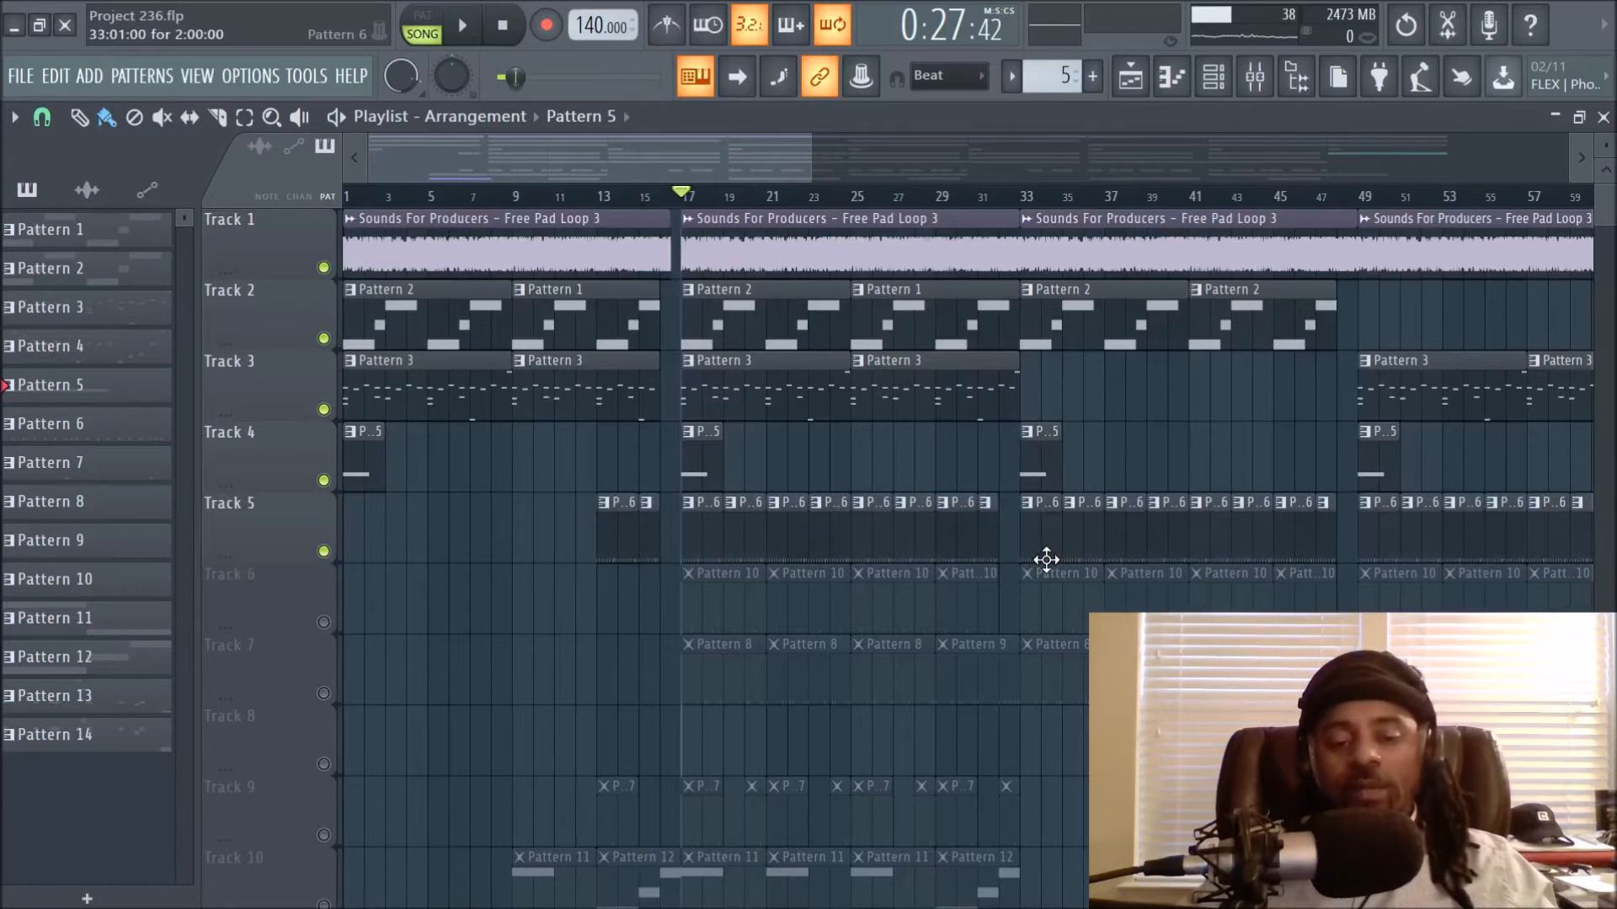
{"action": "key", "text": "space"}
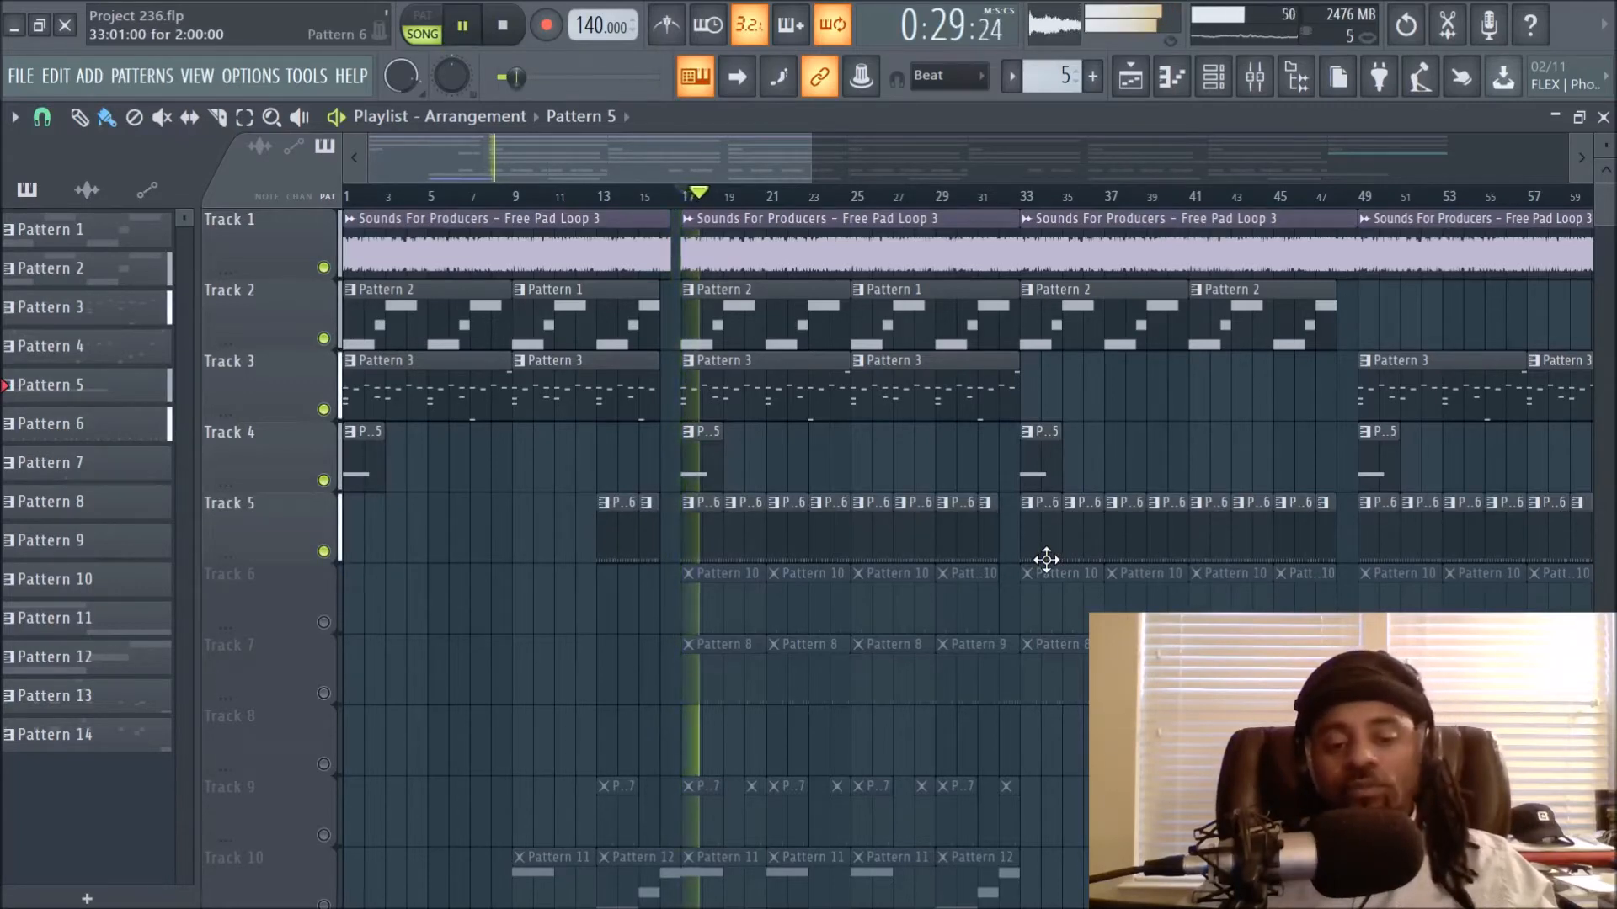
View the HiHat track's Fruity parametric EQ 2 curve during playback, return to the playlist, and stop playback
{"action": "key", "text": "F9"}
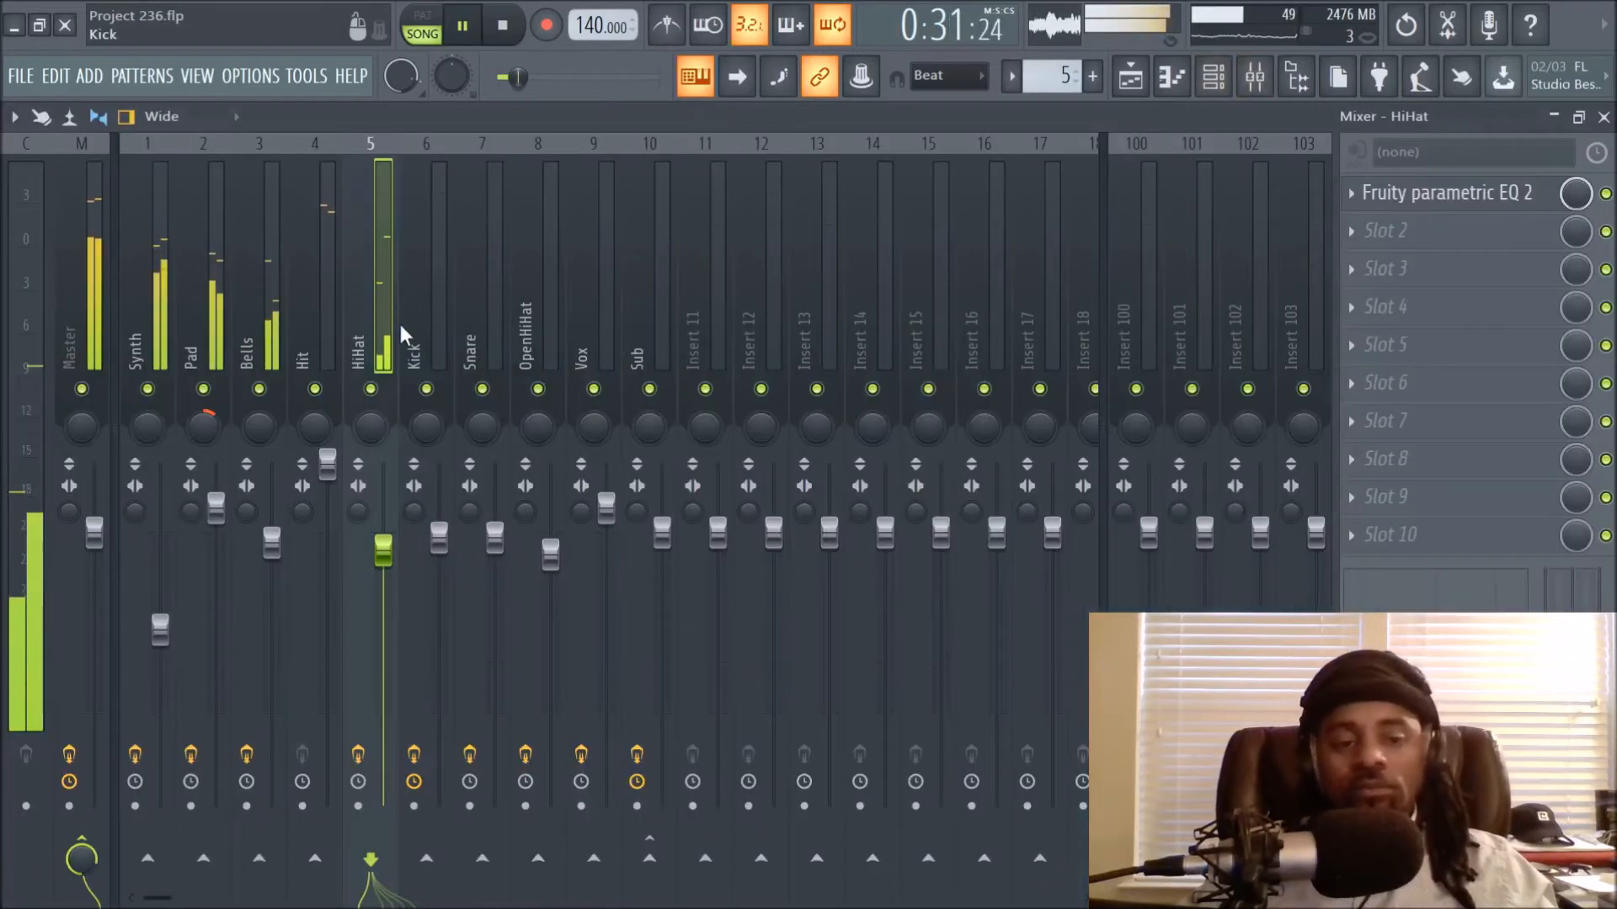
{"action": "left_click", "coordinate": [1511, 192]}
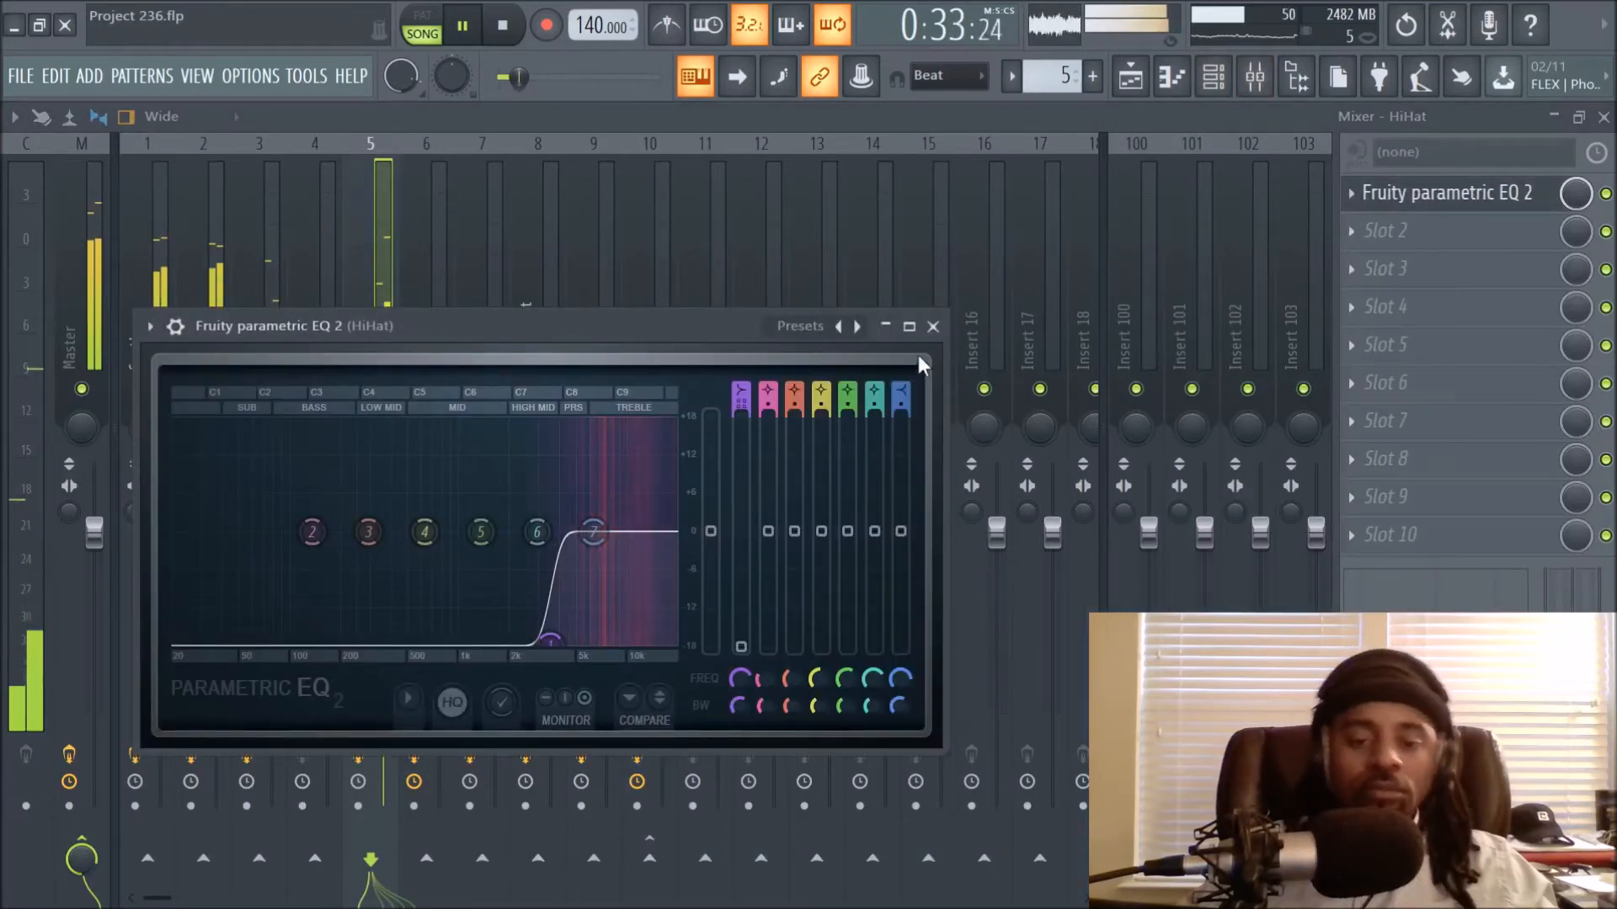
{"action": "left_click", "coordinate": [932, 326]}
{"action": "left_click", "coordinate": [1142, 81]}
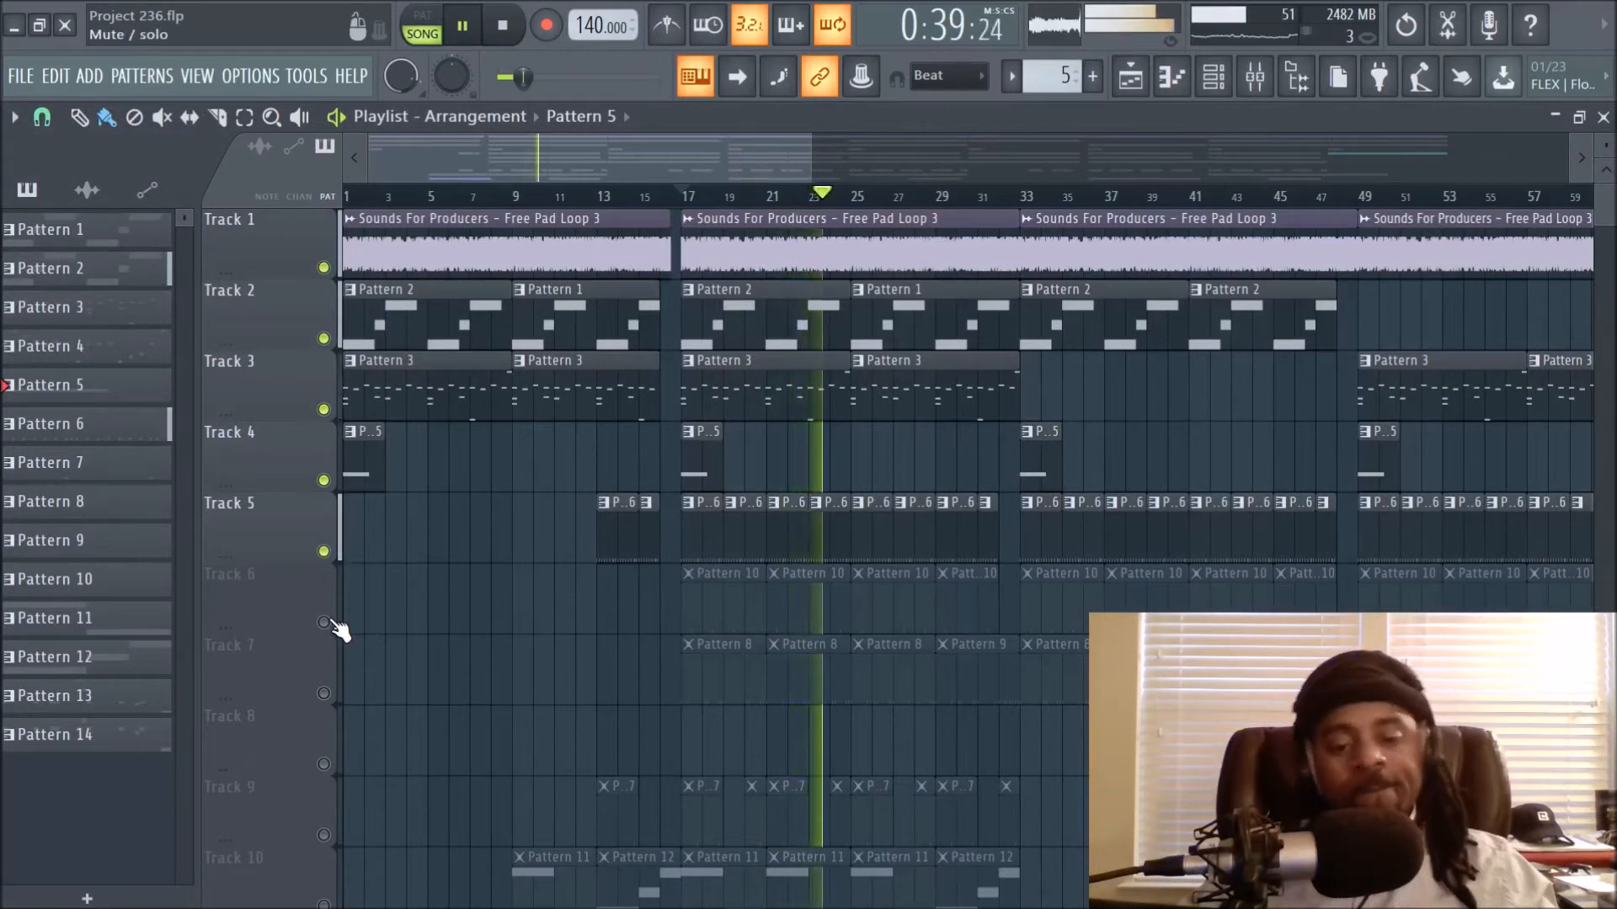
{"action": "key", "text": "space"}
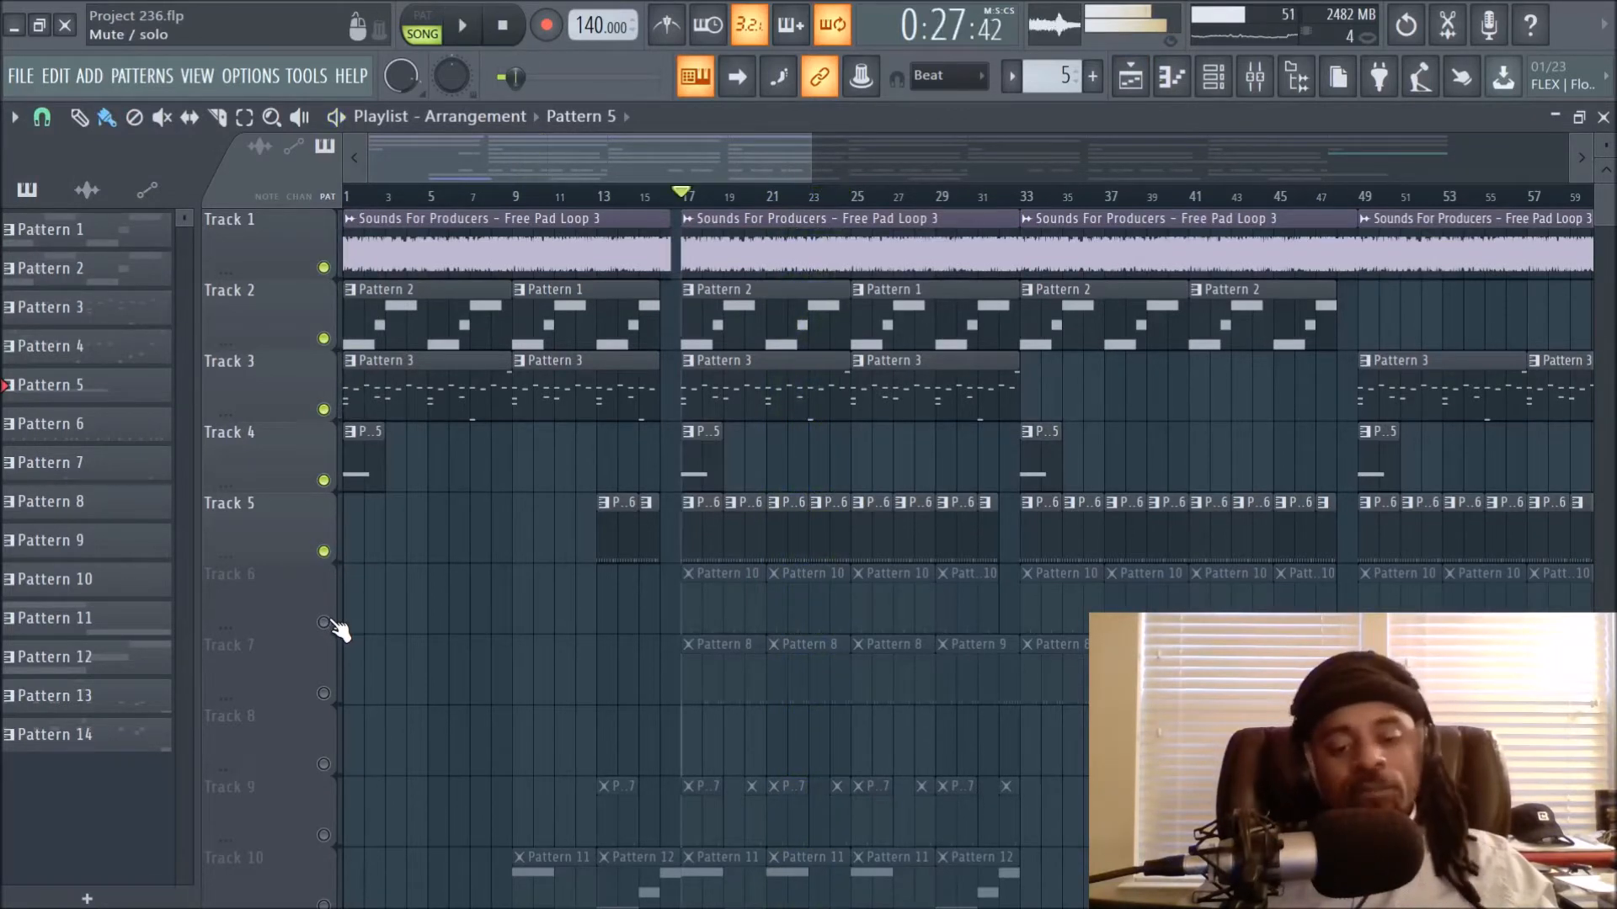
Unmute Track 6 and play it with the other layers from bar 17, checking the playlist and mixer levels
{"action": "left_click", "coordinate": [323, 622]}
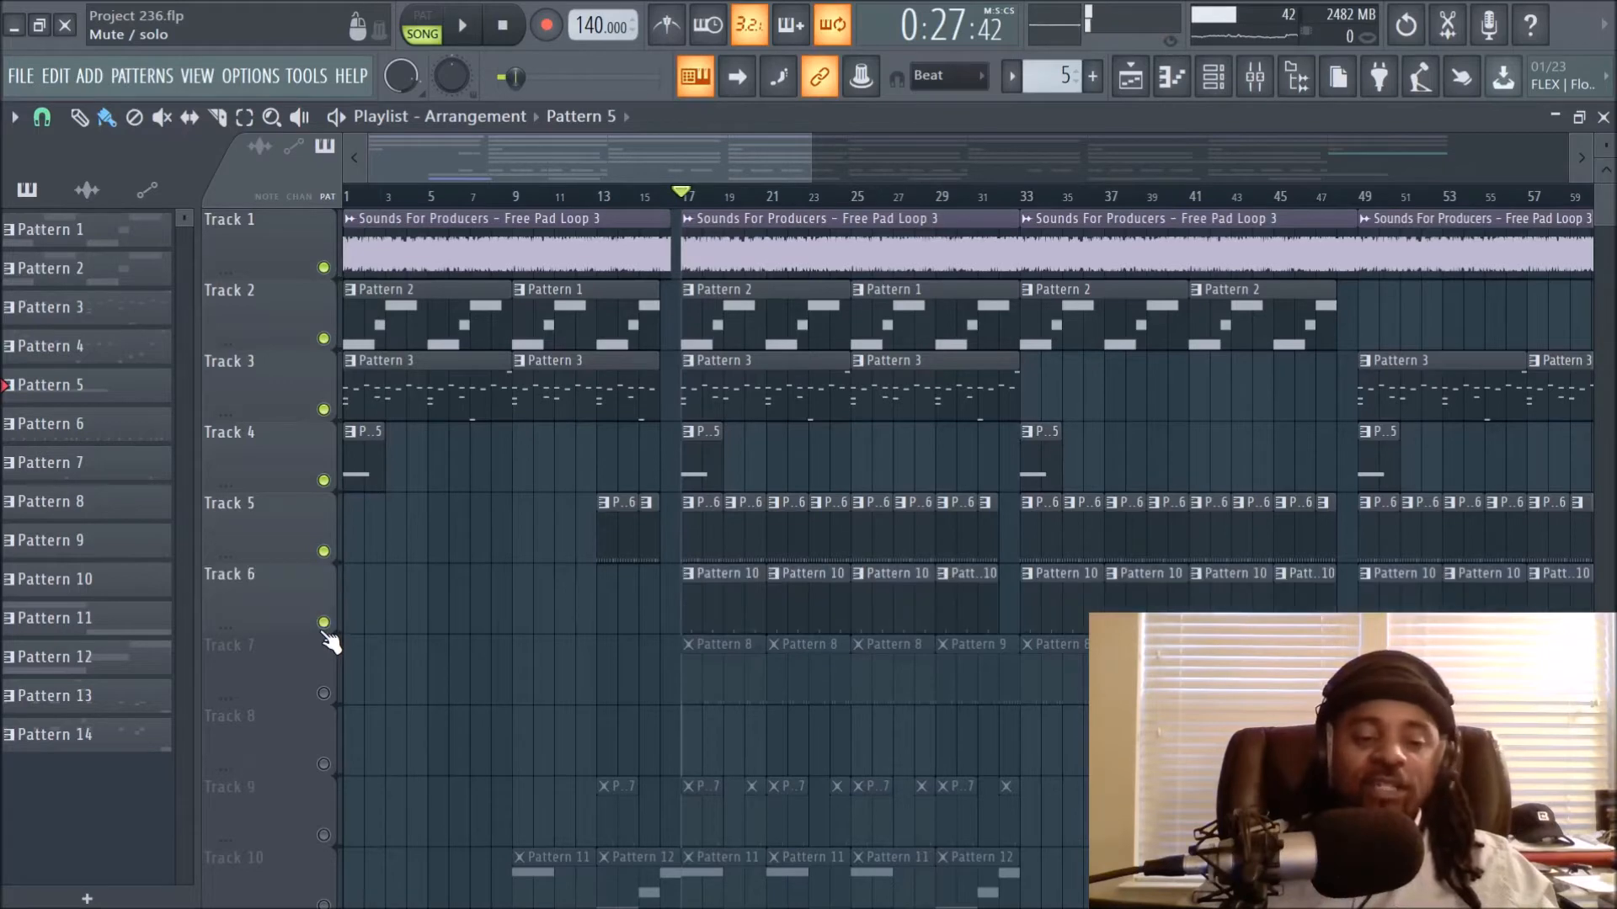
{"action": "left_click", "coordinate": [1255, 77]}
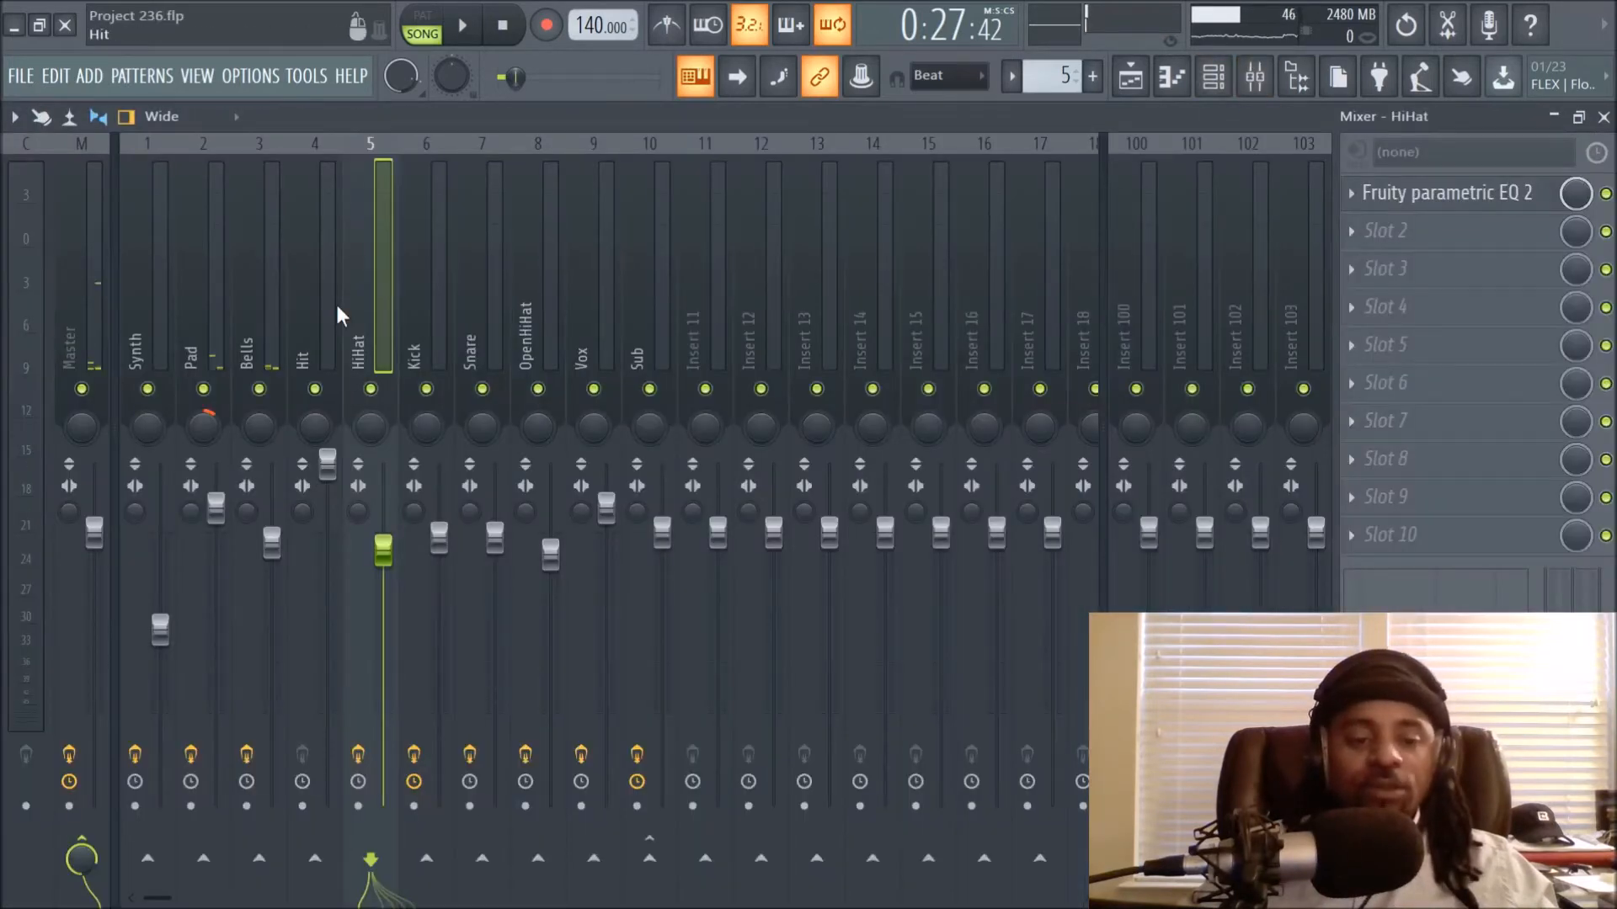
{"action": "left_click", "coordinate": [424, 320]}
{"action": "key", "text": "space"}
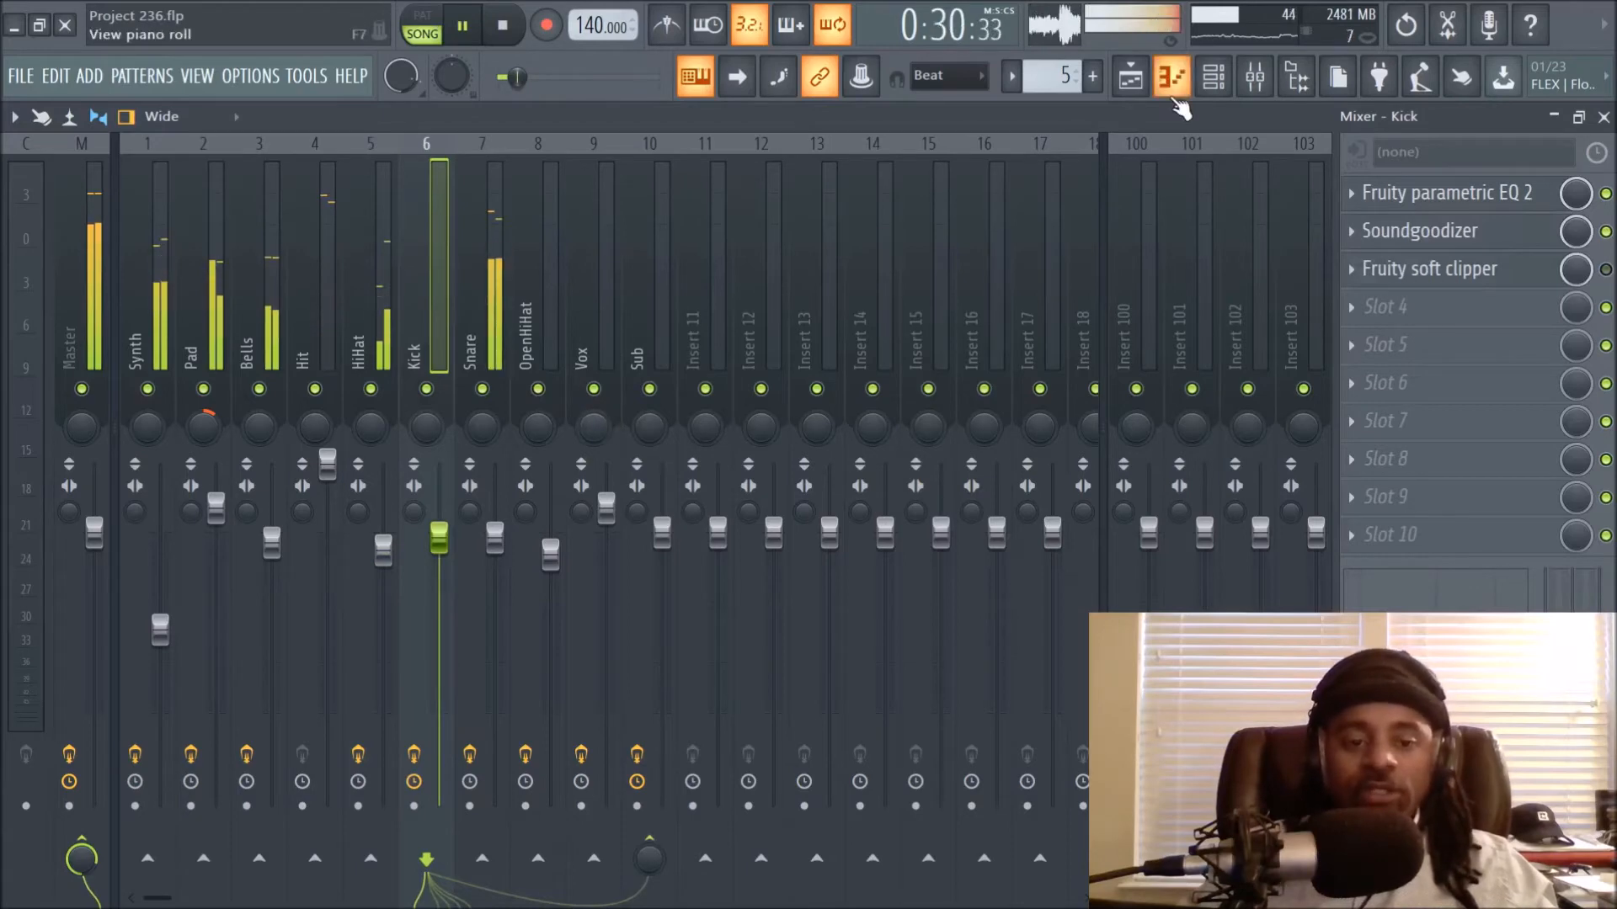
{"action": "left_click", "coordinate": [1130, 77]}
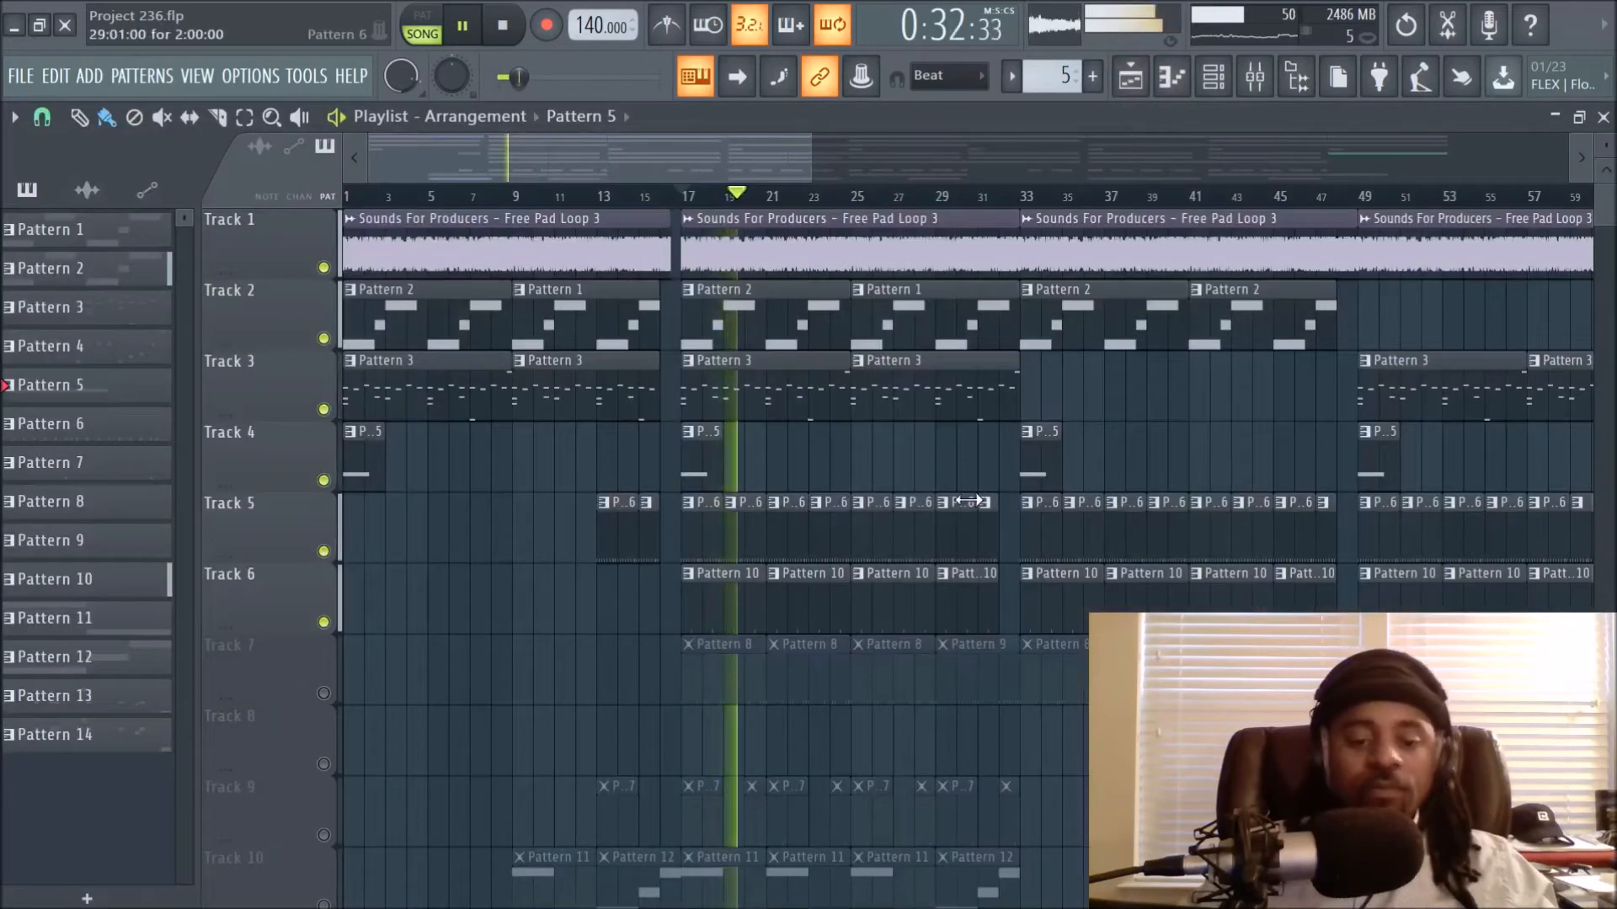
{"action": "left_click", "coordinate": [1253, 77]}
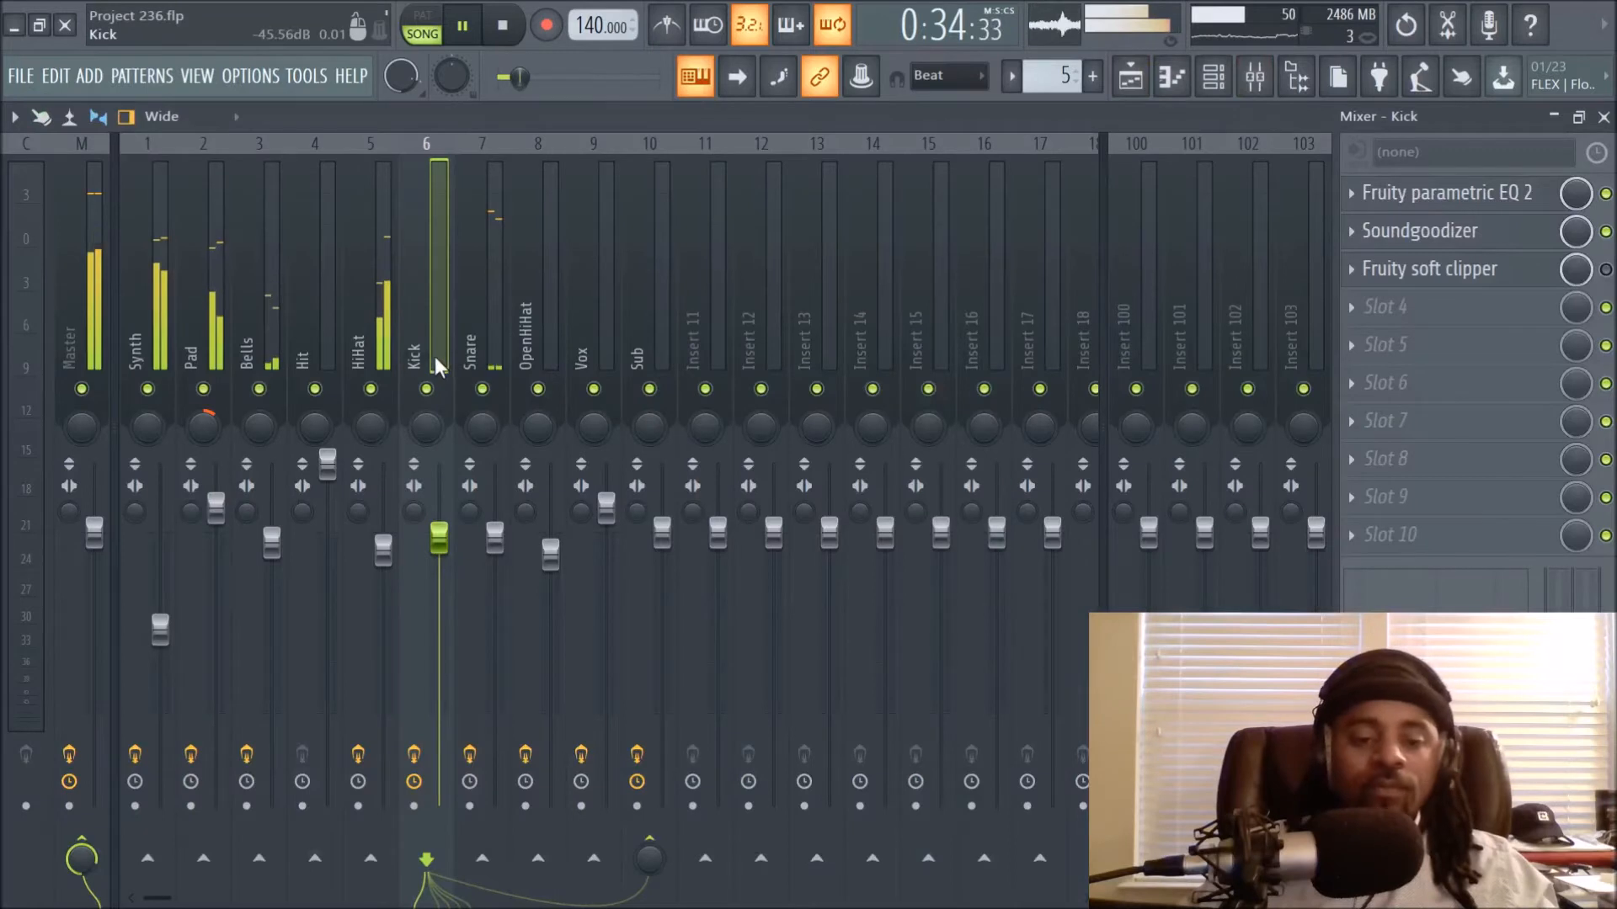
Stop playback and inspect the Snare track's Fruity parametric EQ 2 and Fruity Reeverb 2 settings in the mixer
{"action": "left_click", "coordinate": [483, 312]}
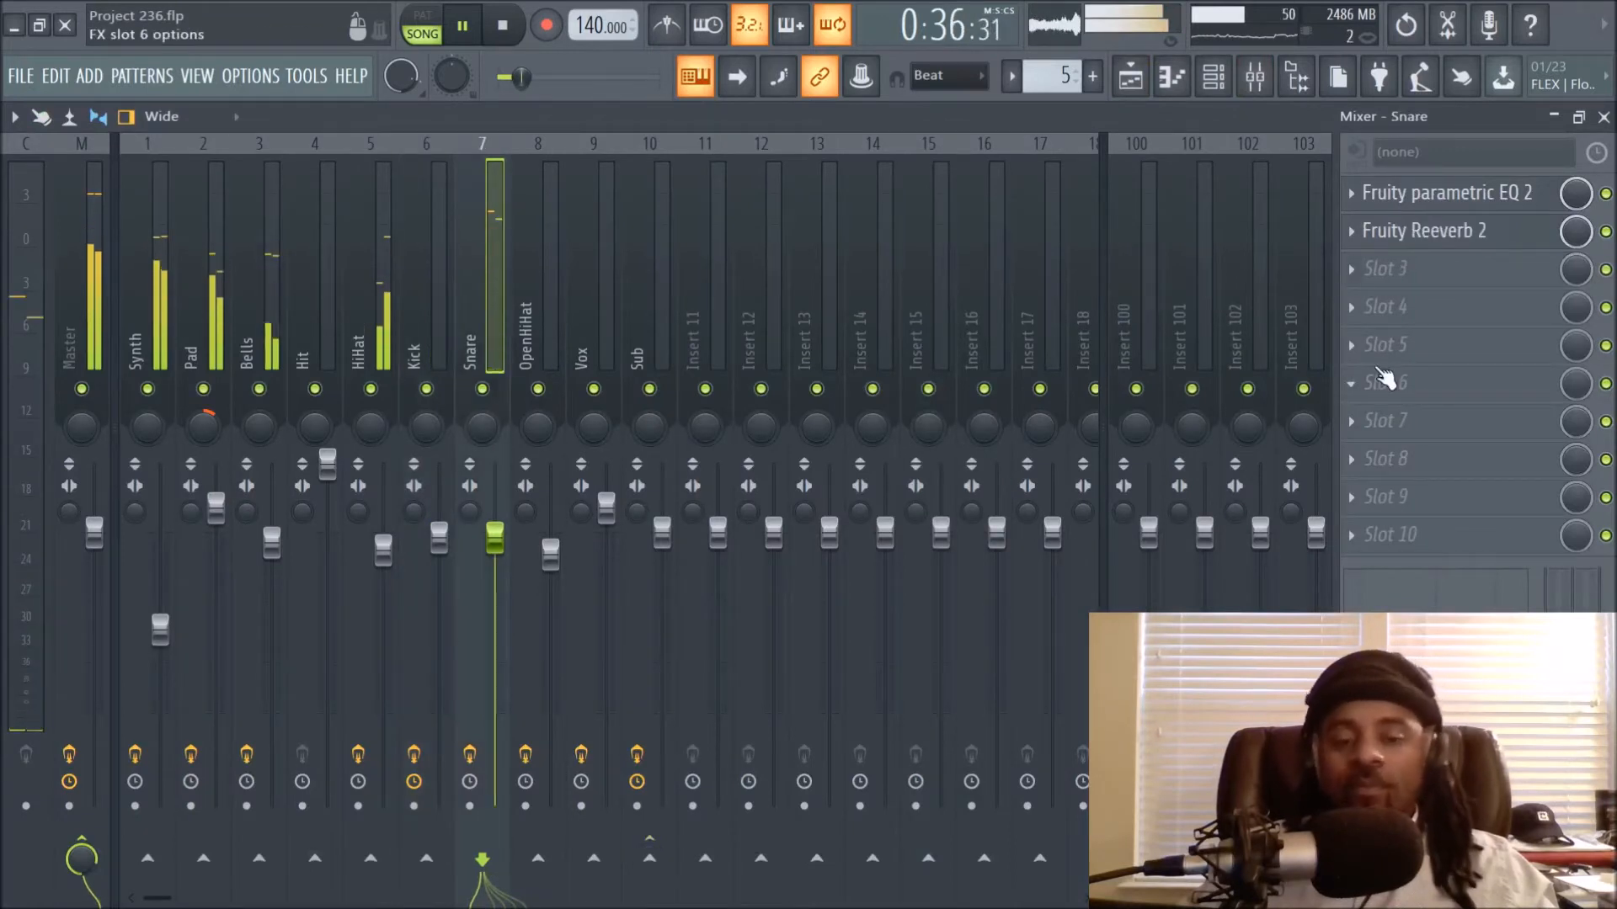
{"action": "key", "text": "space"}
{"action": "left_click", "coordinate": [1427, 198]}
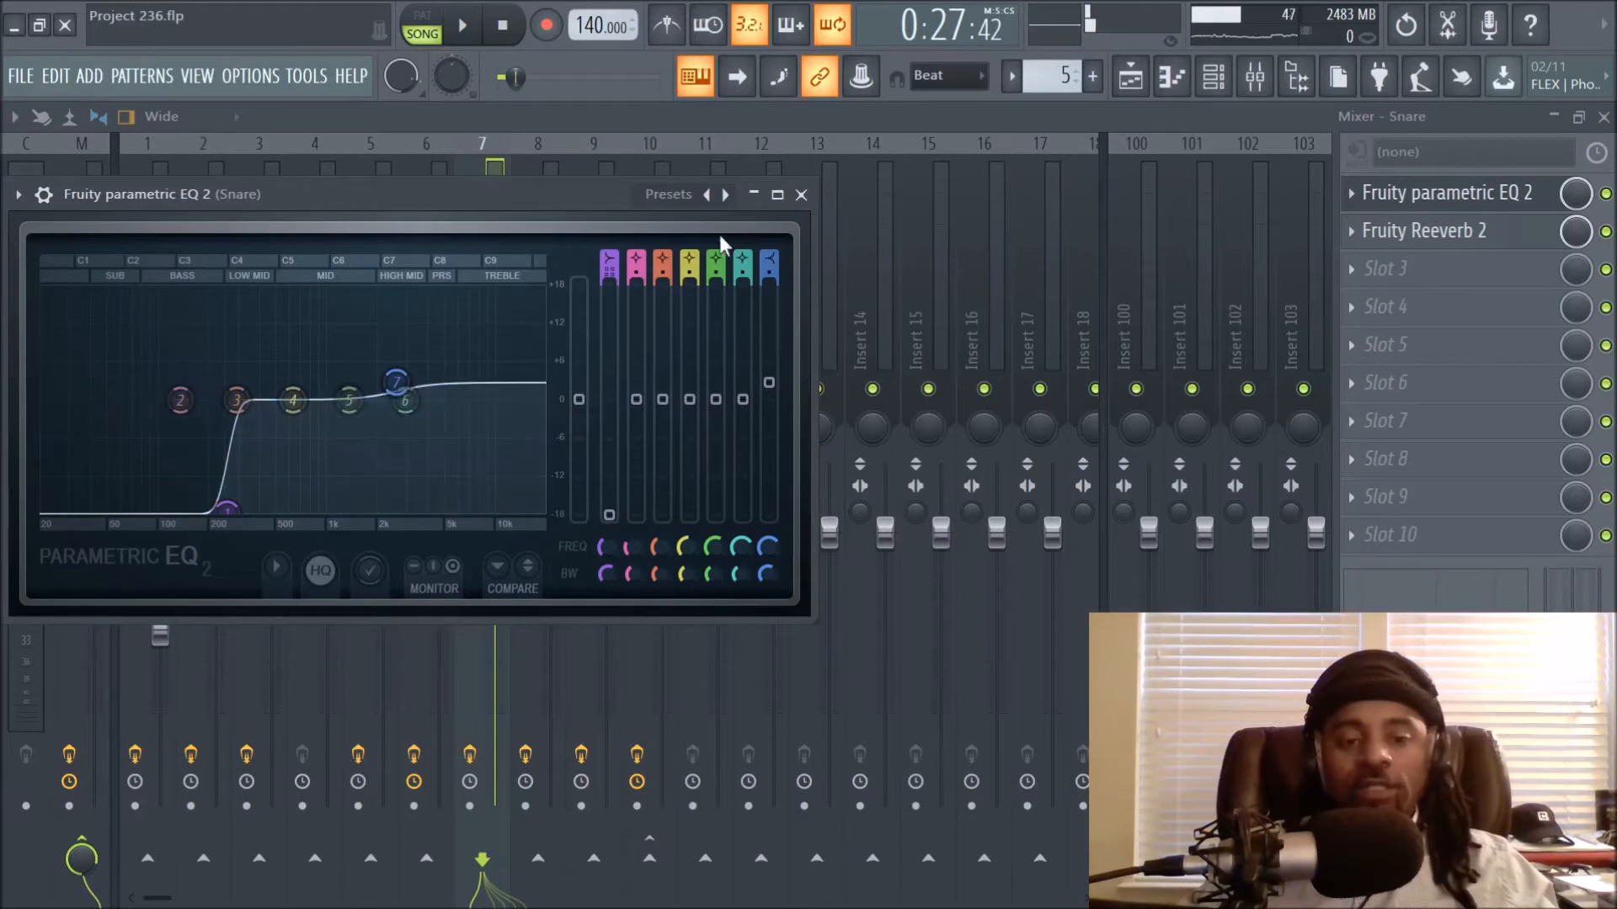
{"action": "left_click", "coordinate": [801, 195]}
{"action": "left_click", "coordinate": [1406, 234]}
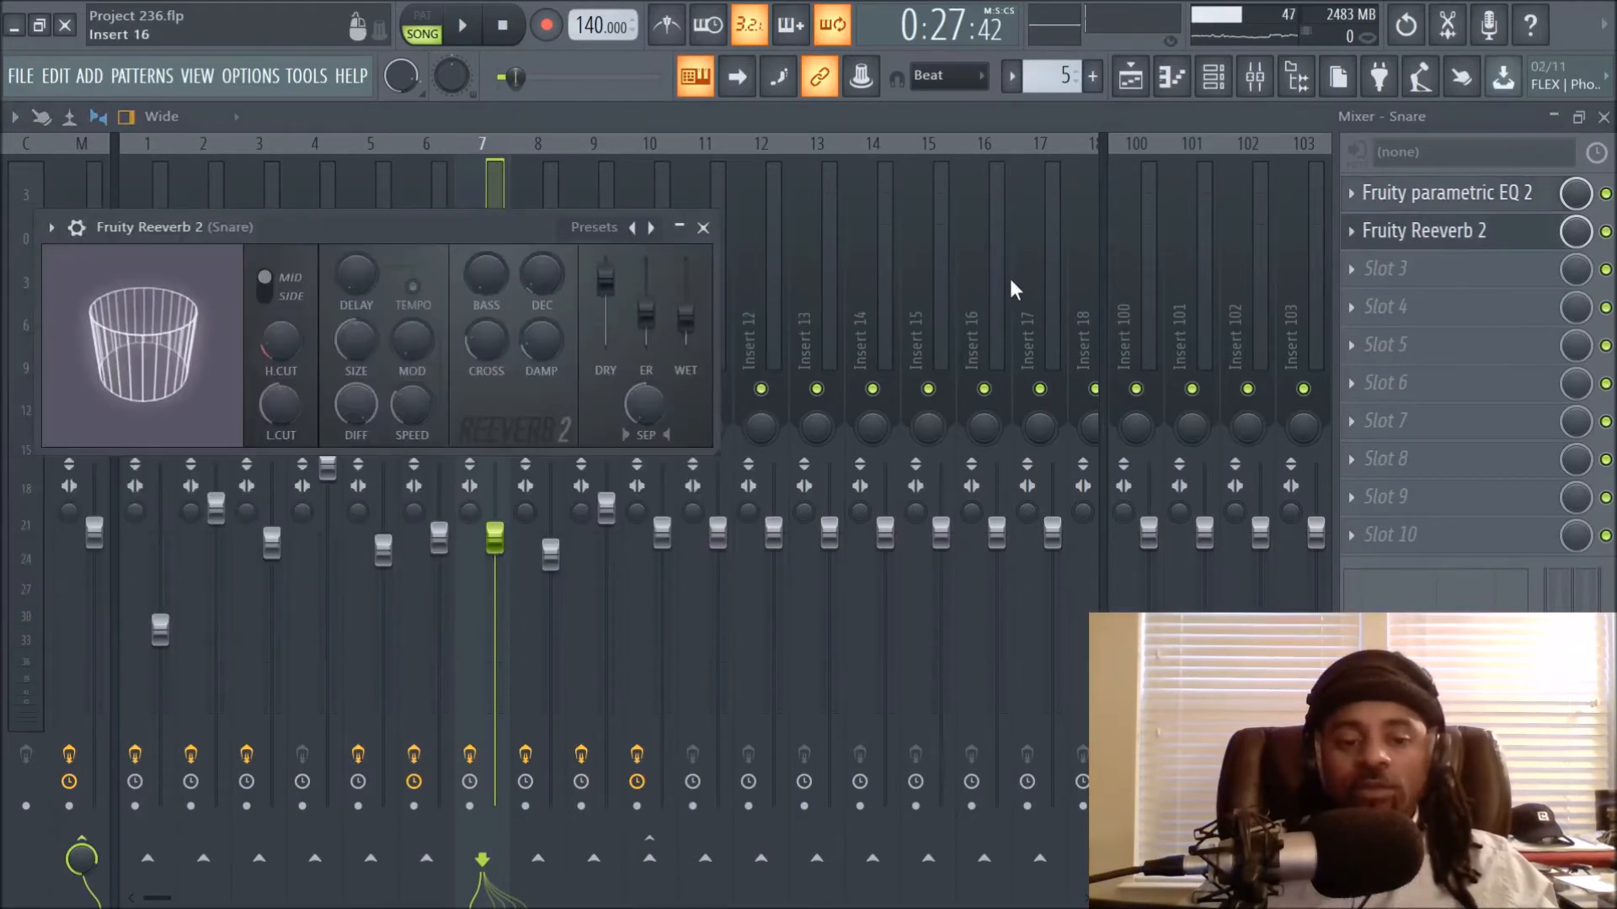
{"action": "left_click", "coordinate": [703, 228]}
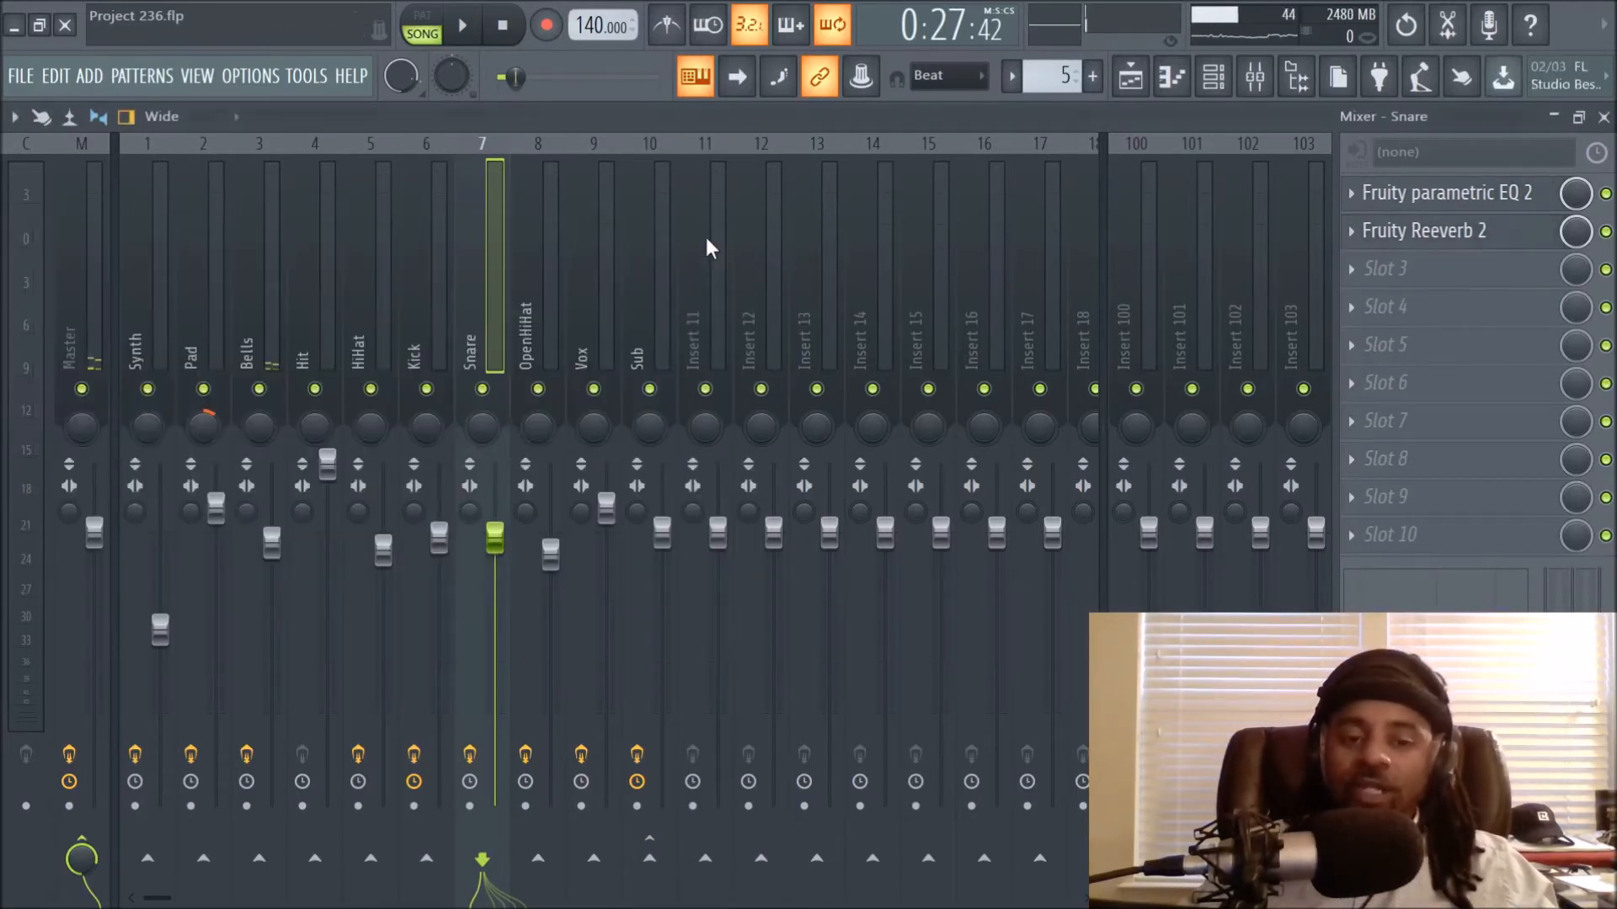
Open the Run Snare channel's sampler settings from the channel rack and play the beat from bar 17
{"action": "left_click", "coordinate": [1213, 76]}
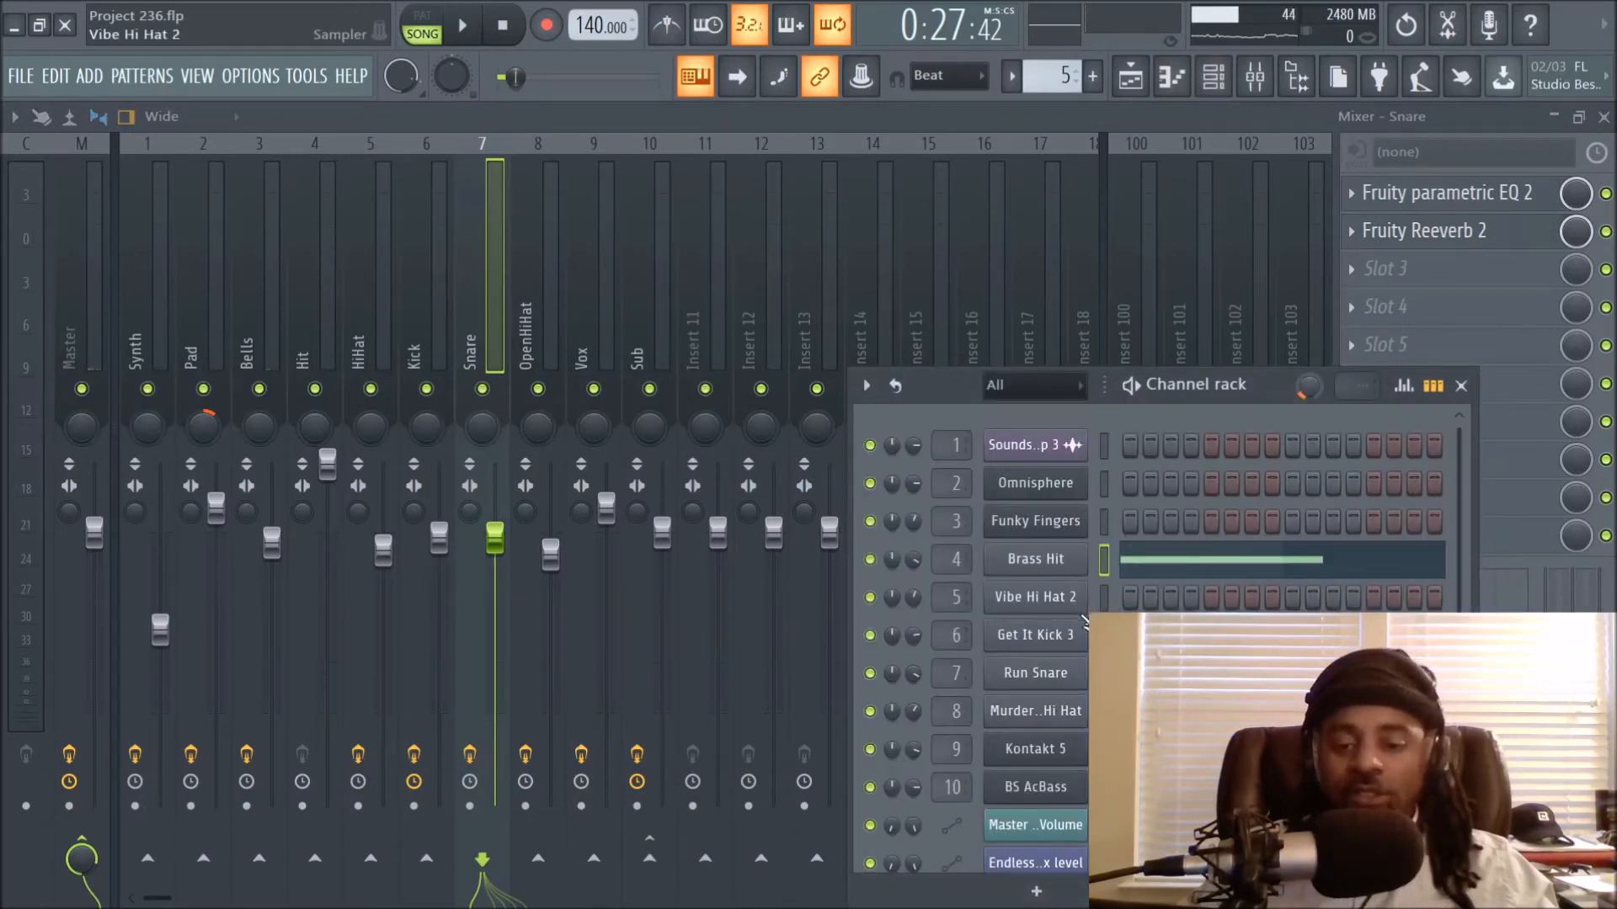
{"action": "left_click", "coordinate": [1078, 679]}
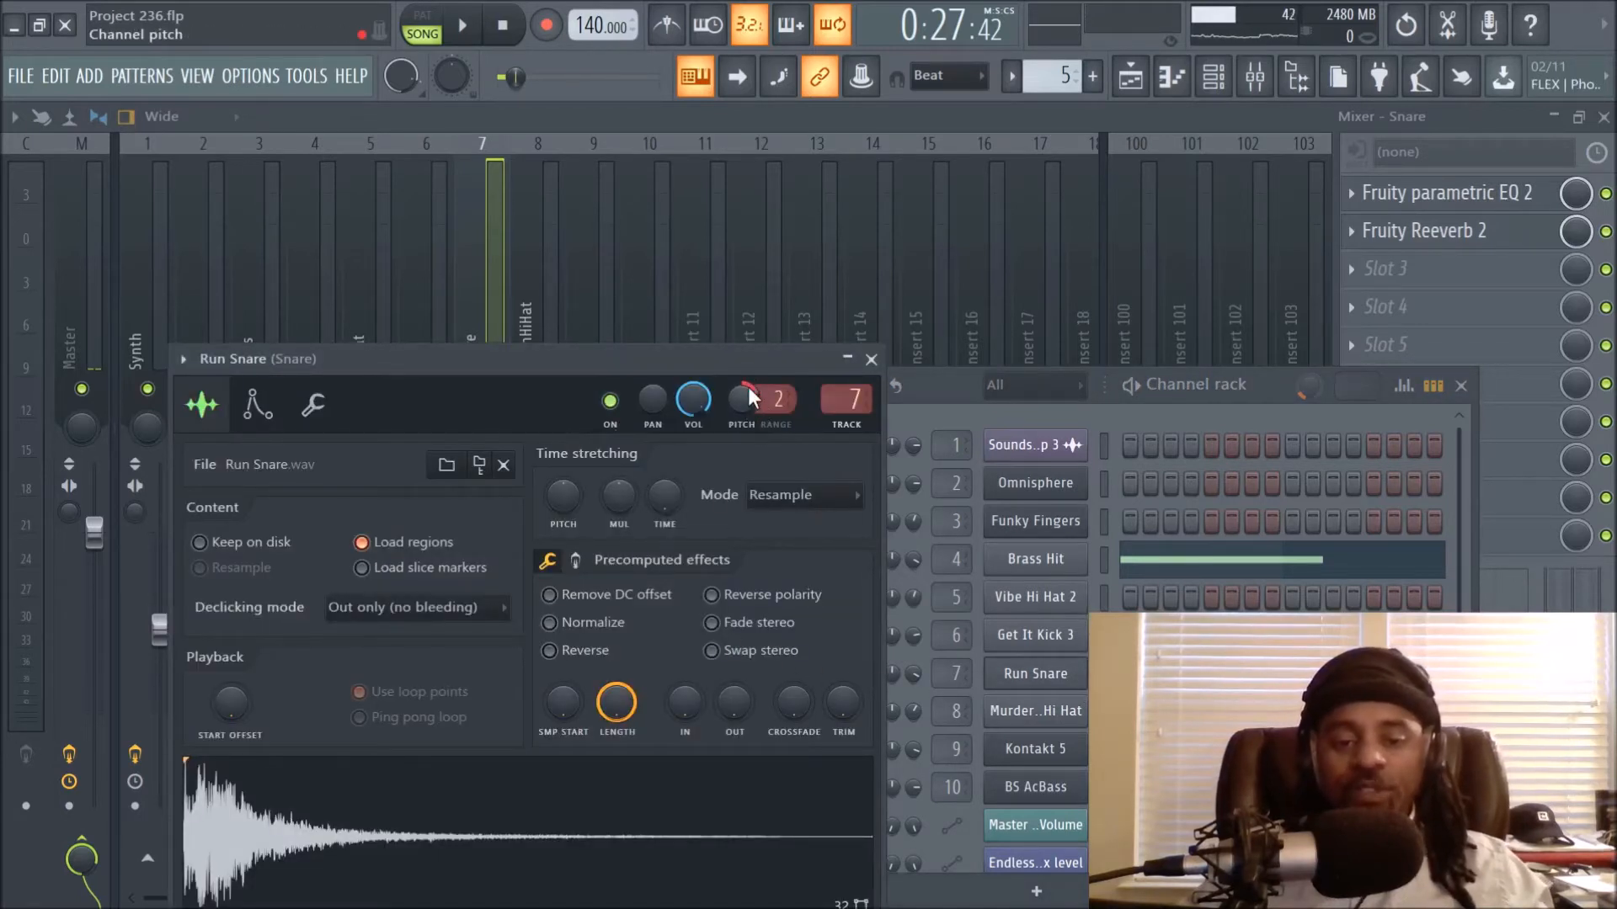
{"action": "key", "text": "space"}
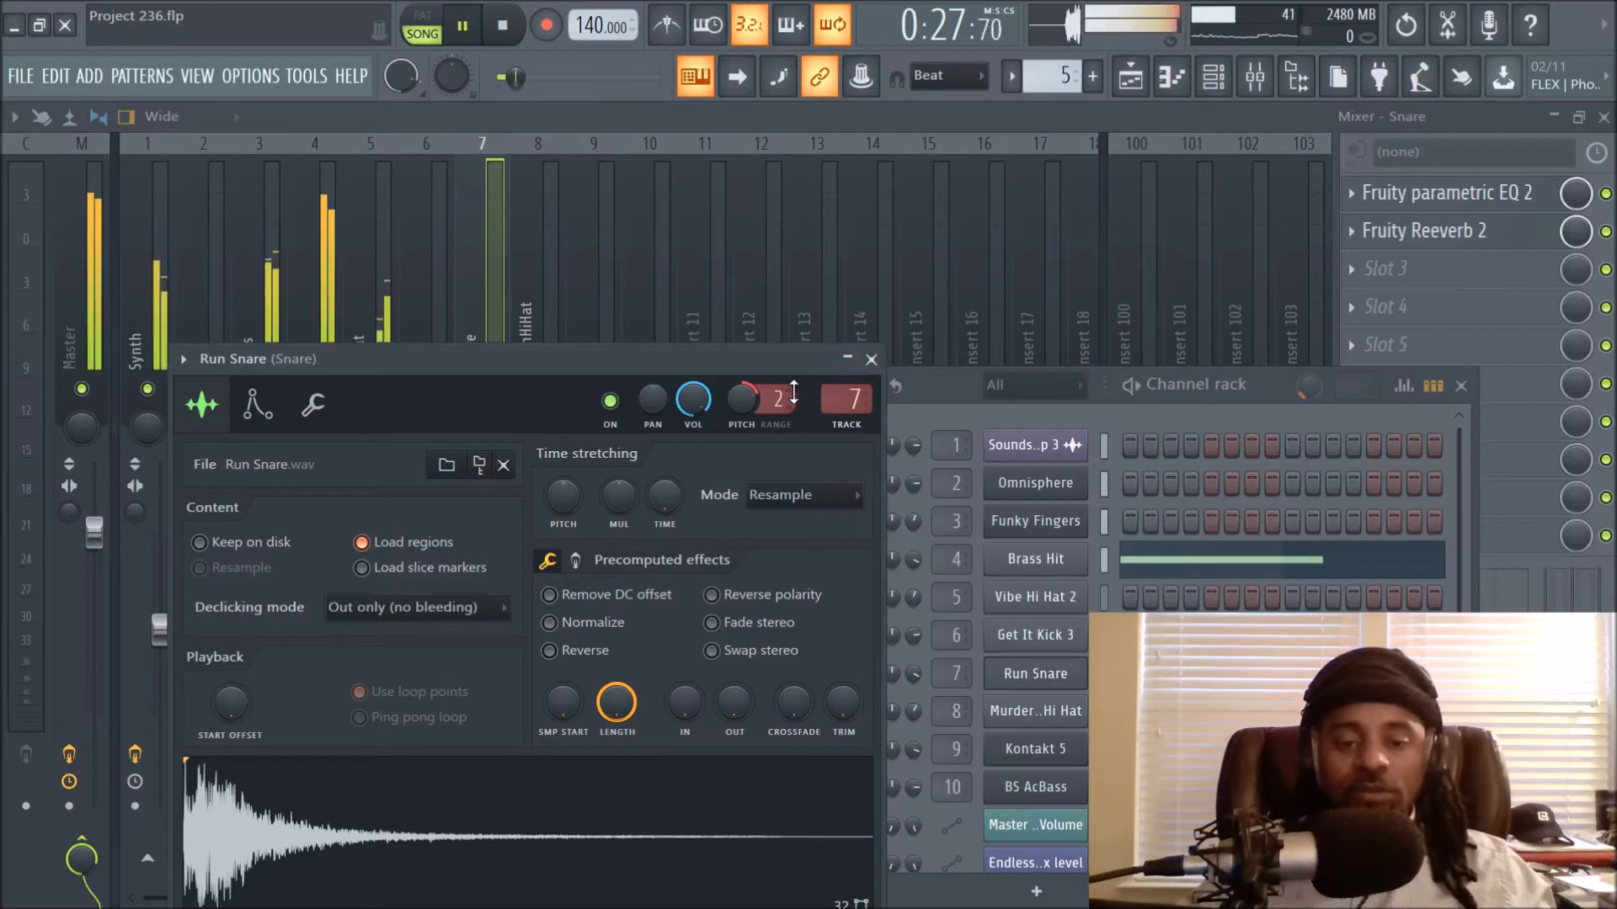
Copy the Run Snare channel's pitch value, reset the pitch to default, and audition the beat
{"action": "right_click", "coordinate": [740, 403]}
{"action": "left_click", "coordinate": [795, 645]}
{"action": "right_click", "coordinate": [745, 399]}
{"action": "left_click", "coordinate": [784, 413]}
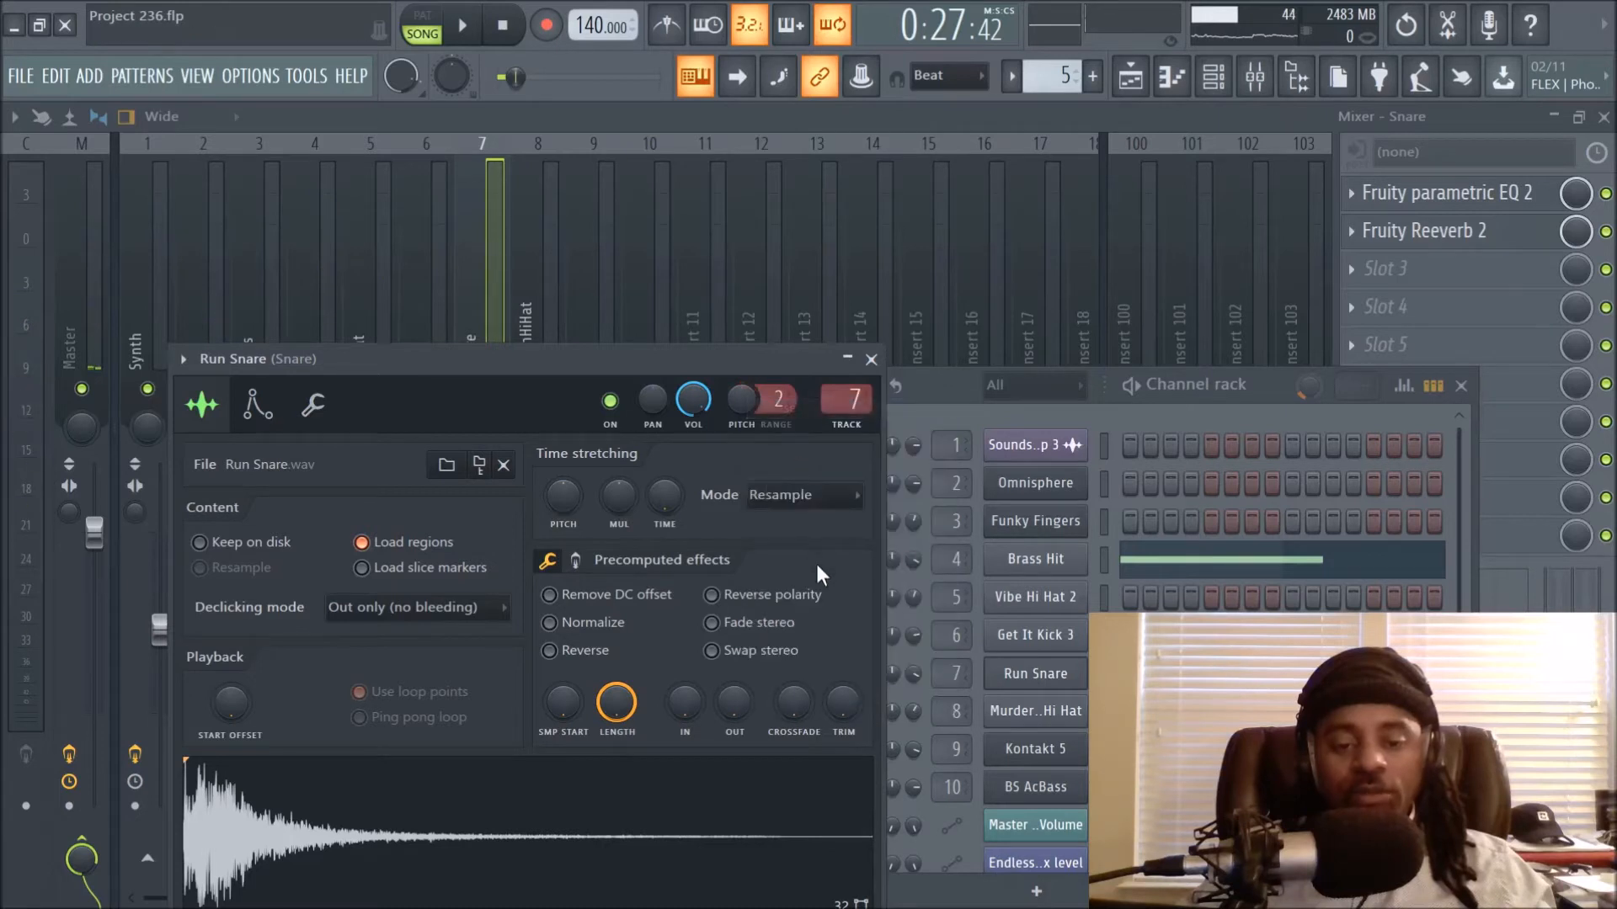
{"action": "key", "text": "space"}
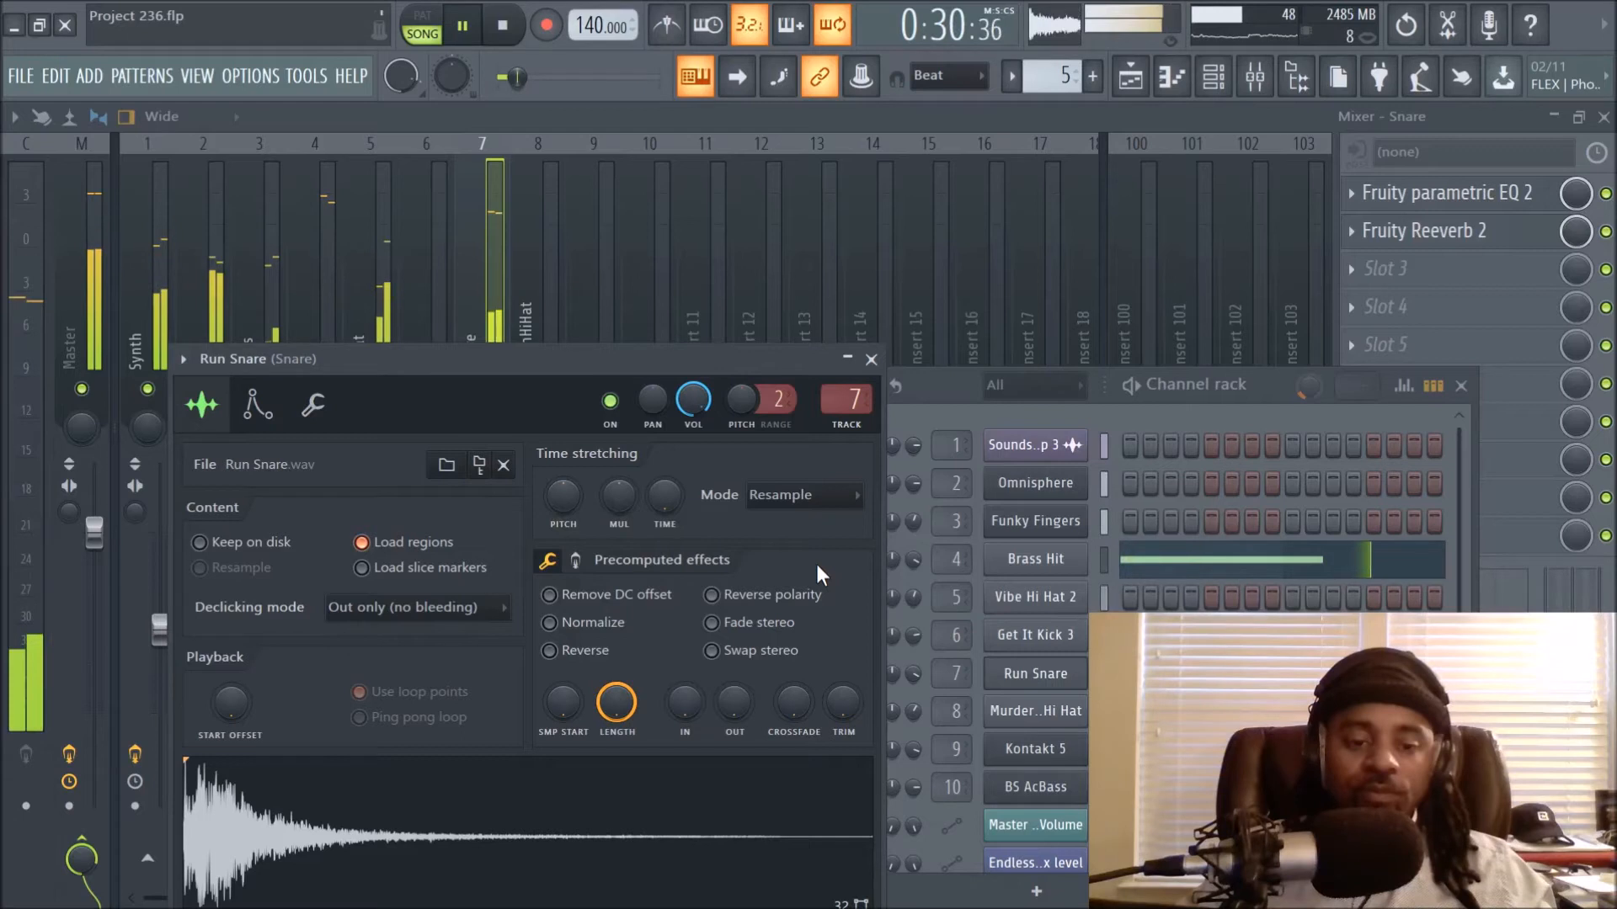
{"action": "key", "text": "space"}
Paste the copied 51% value back onto the Run Snare channel pitch, audition the beat, and close the sampler settings
{"action": "right_click", "coordinate": [744, 399]}
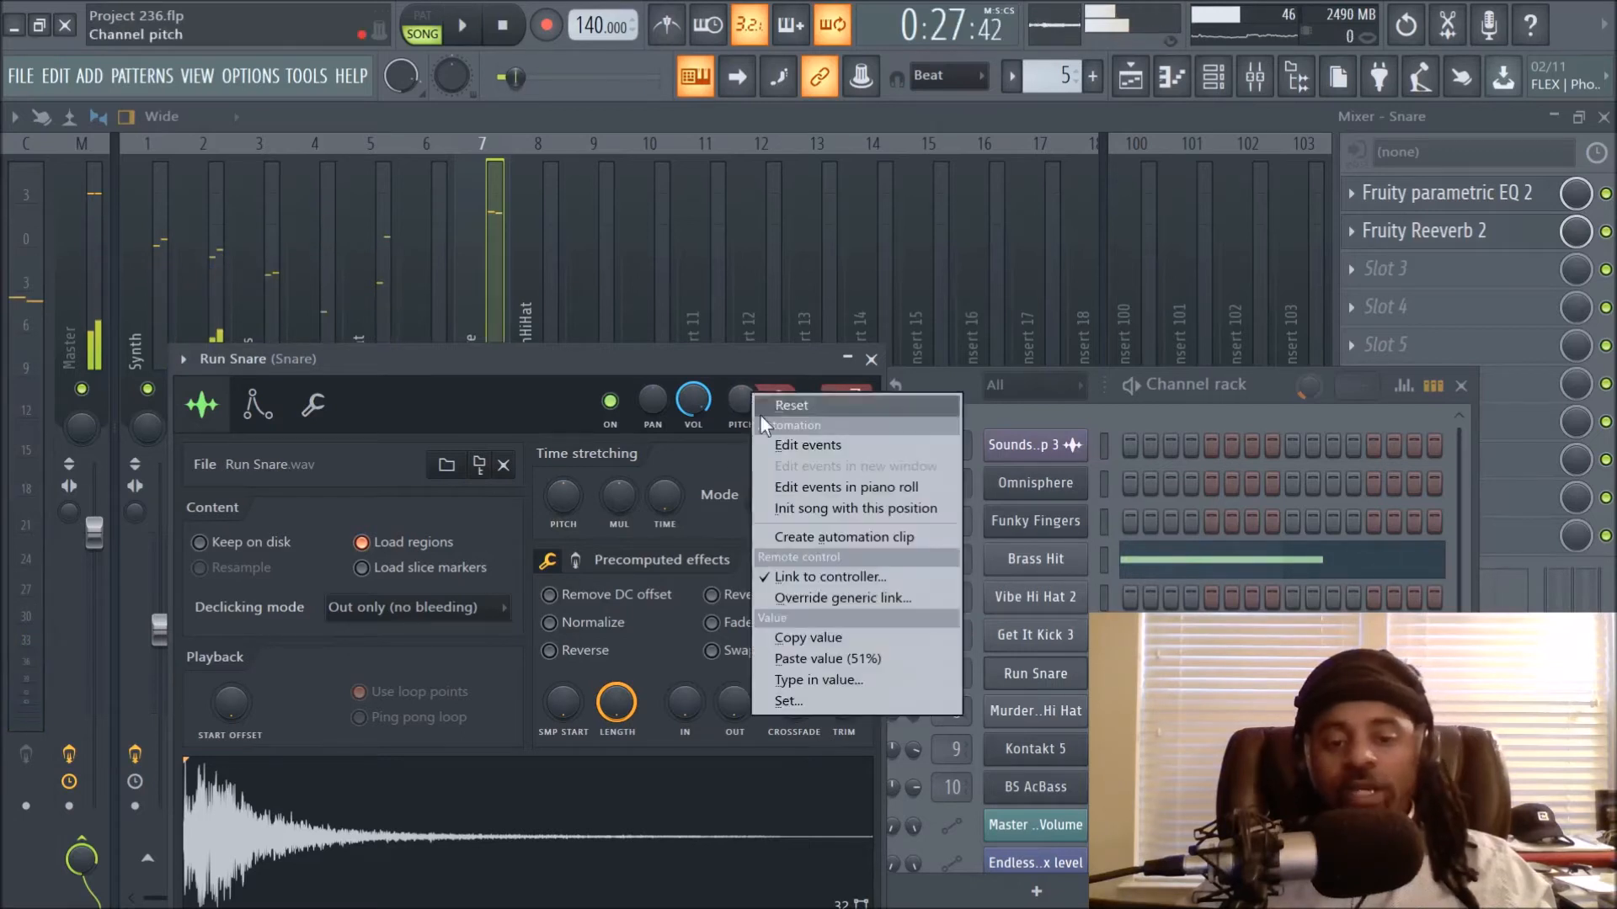
{"action": "left_click", "coordinate": [815, 658]}
{"action": "key", "text": "space"}
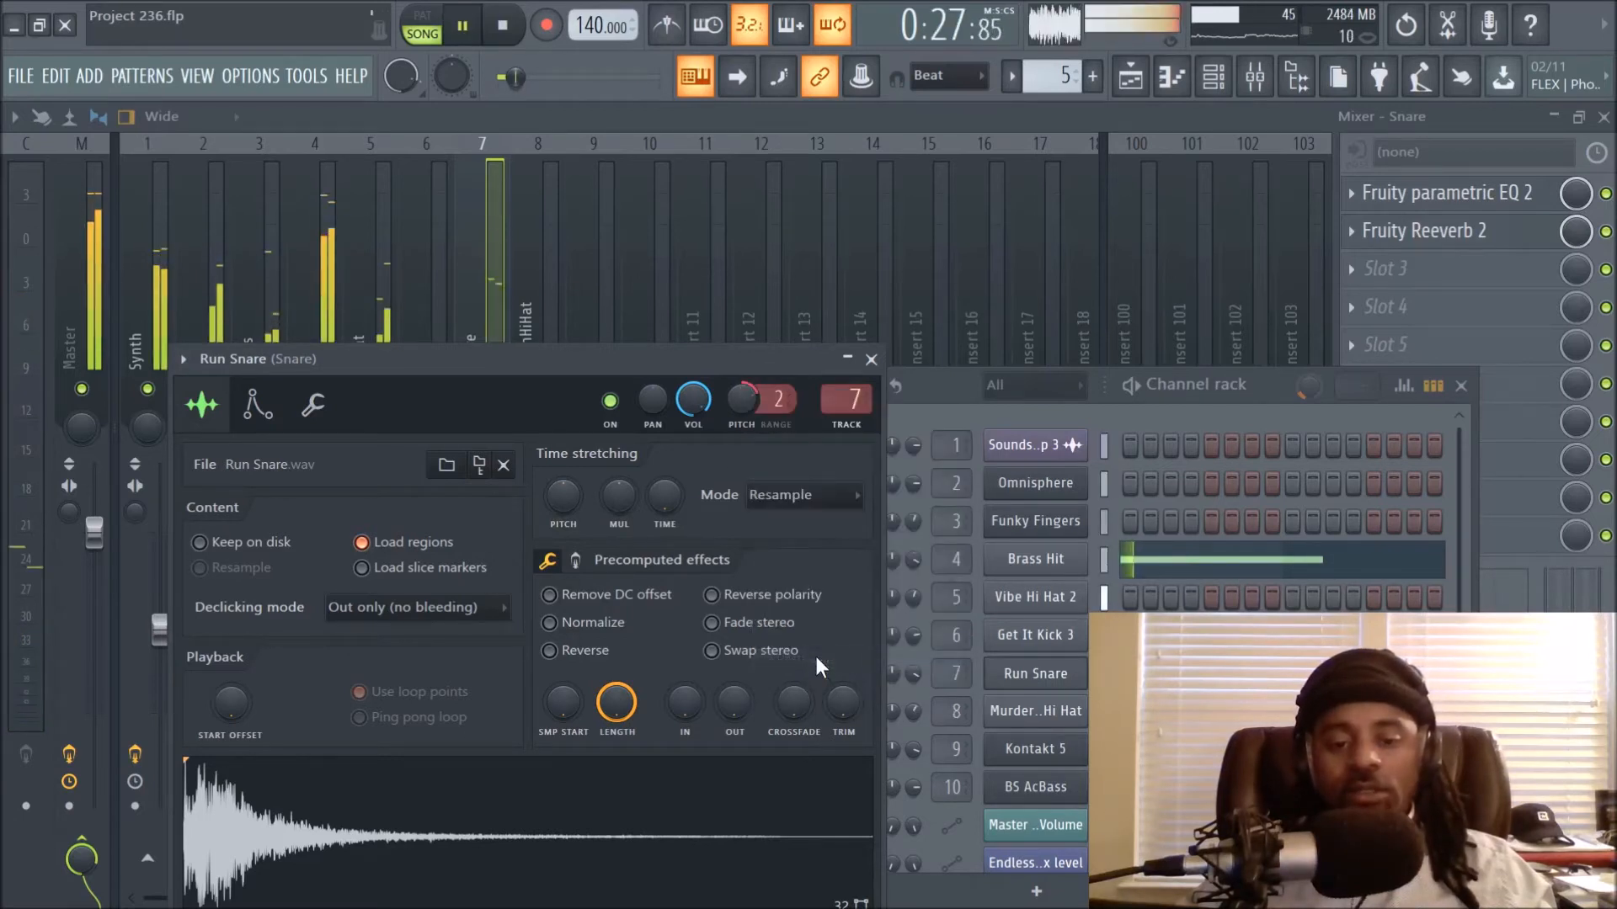
{"action": "key", "text": "space"}
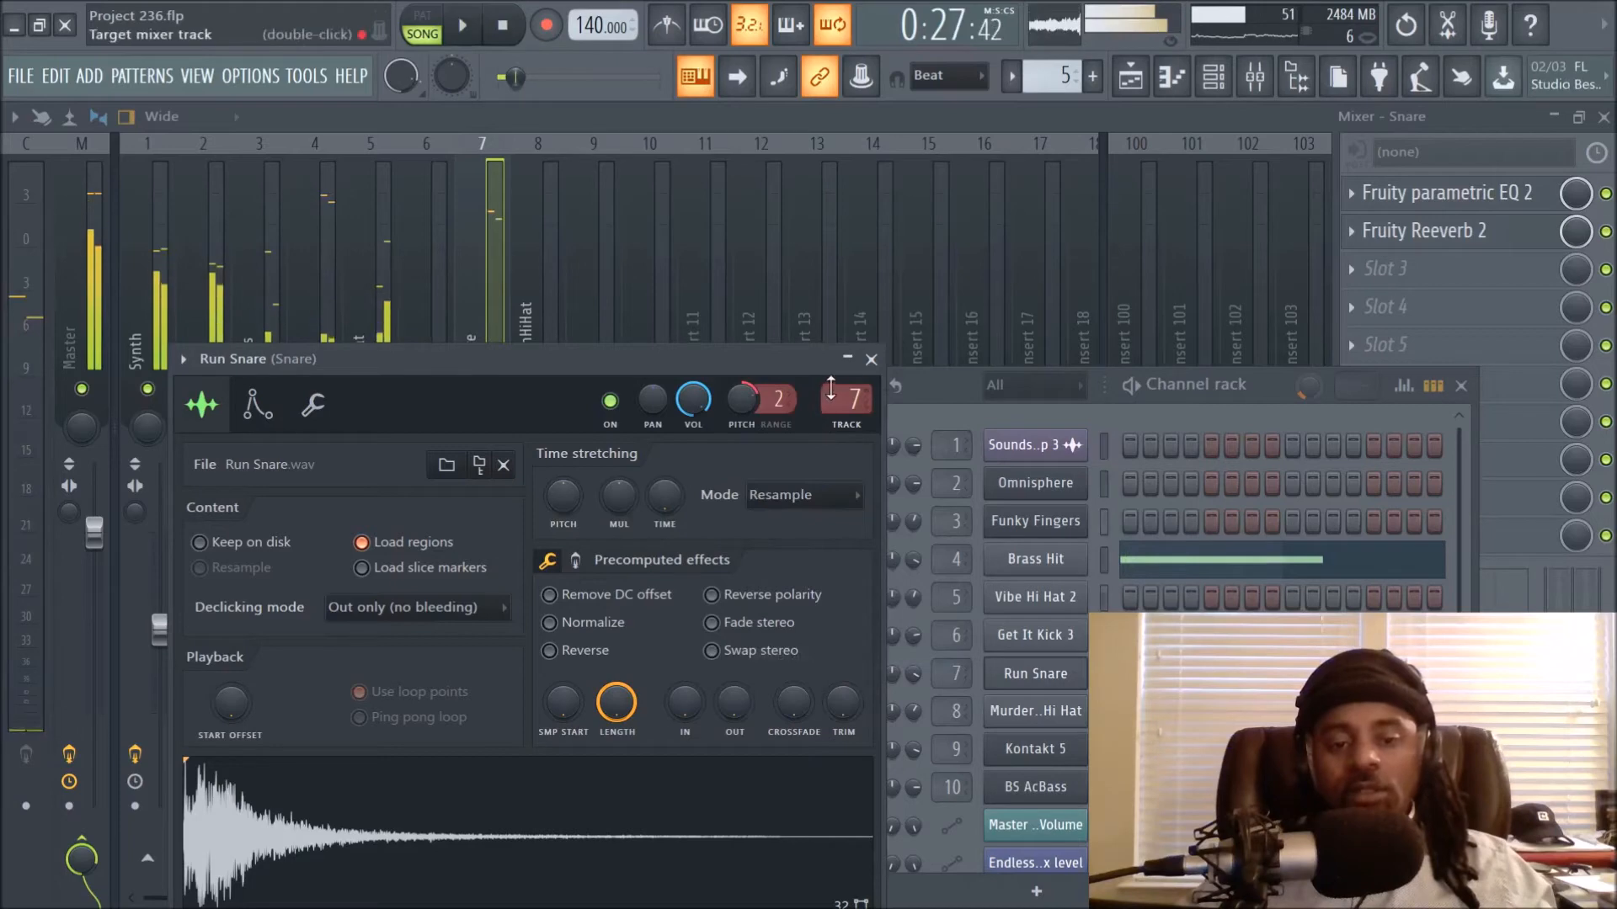
{"action": "left_click", "coordinate": [871, 359]}
Select the OpenHiHat track in the mixer, then unmute playlist Track 7 and briefly play the beat from bar 17
{"action": "left_click", "coordinate": [543, 274]}
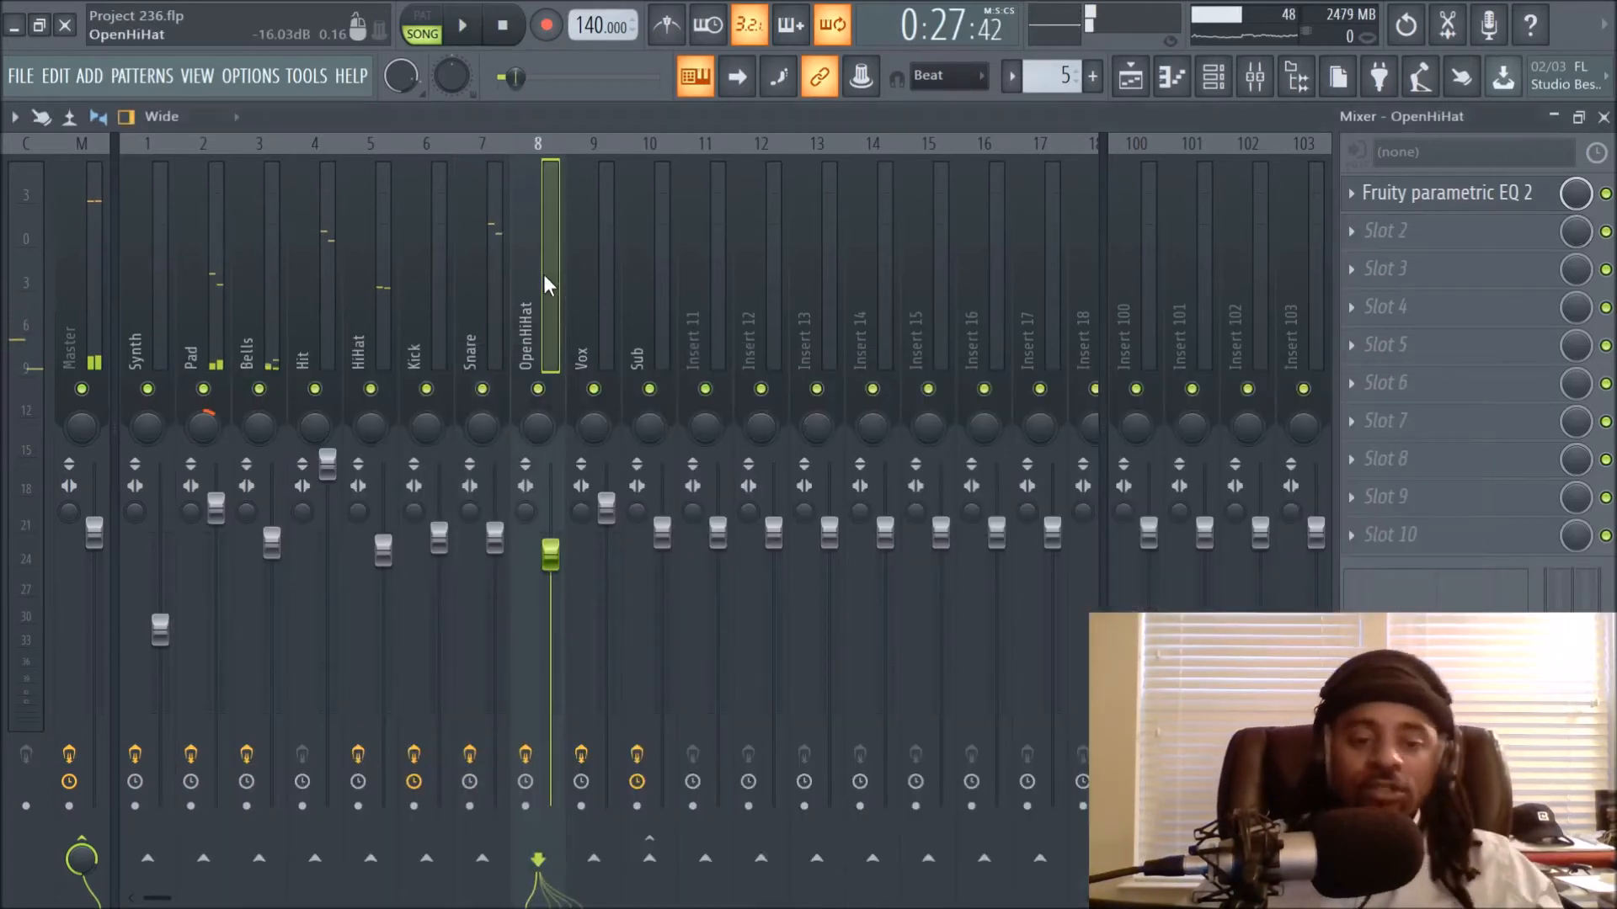
{"action": "left_click", "coordinate": [1130, 76]}
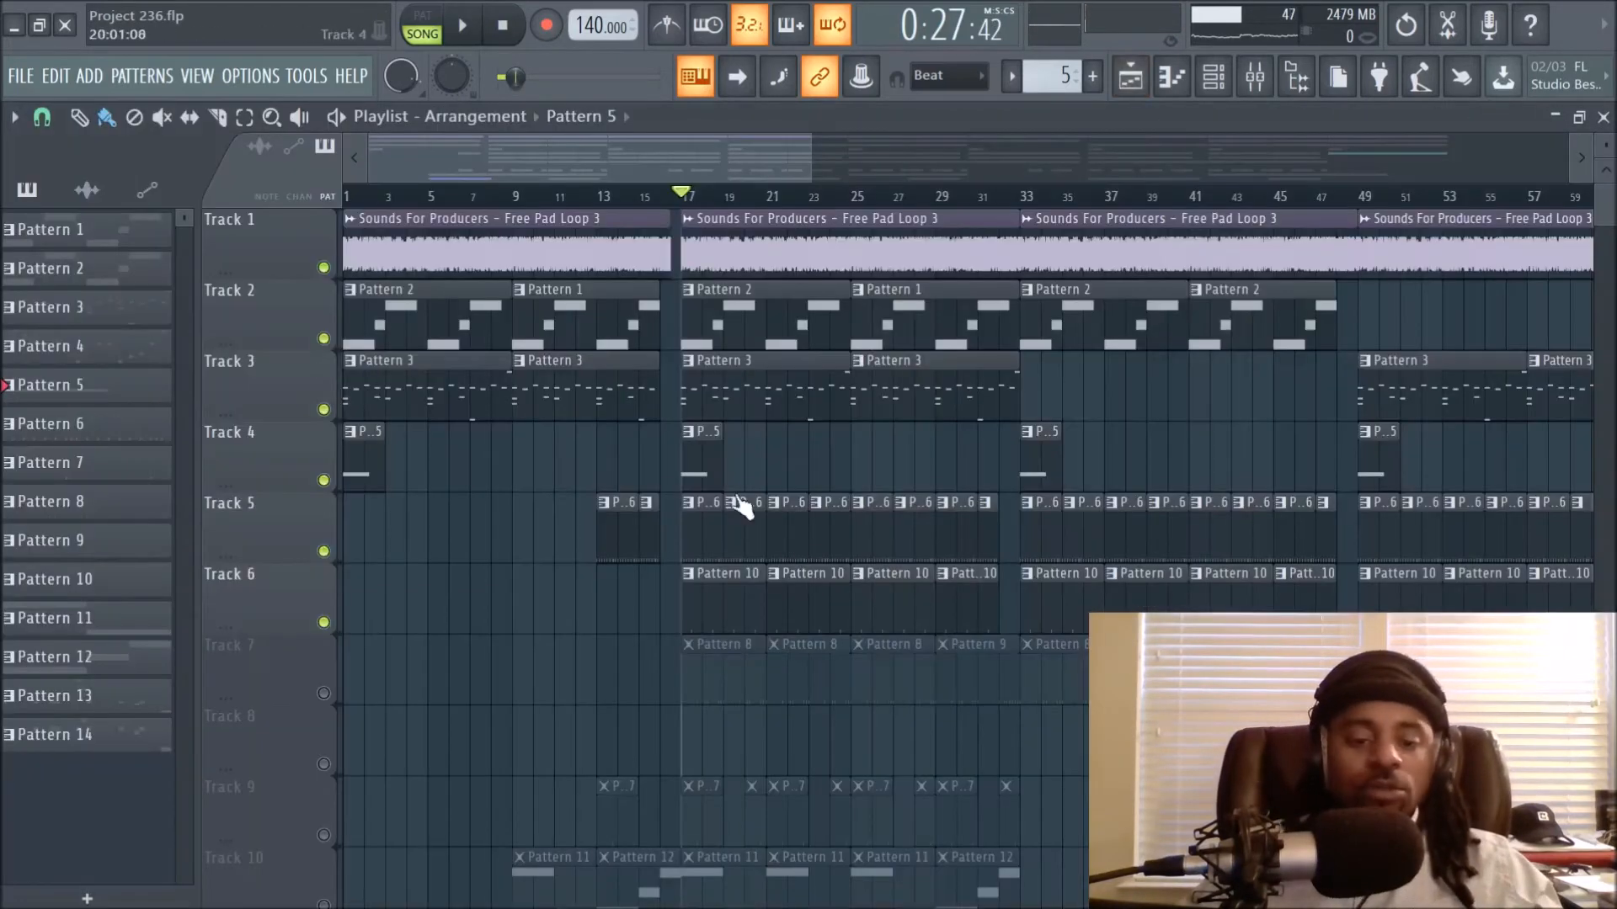
{"action": "left_click", "coordinate": [324, 693]}
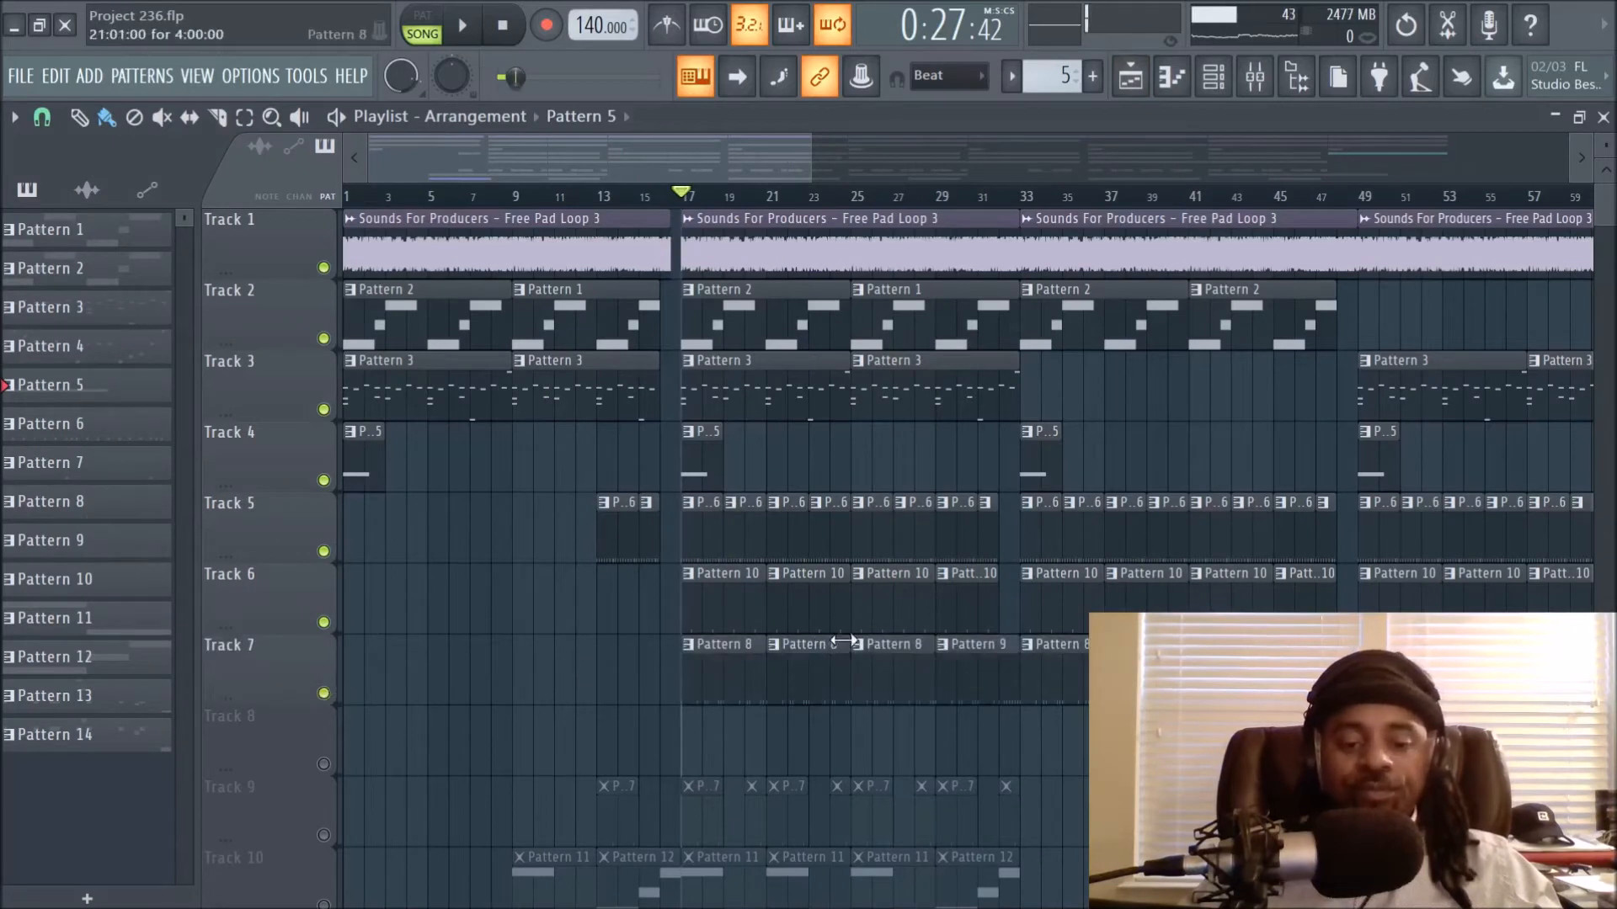
{"action": "key", "text": "space"}
{"action": "key", "text": "space"}
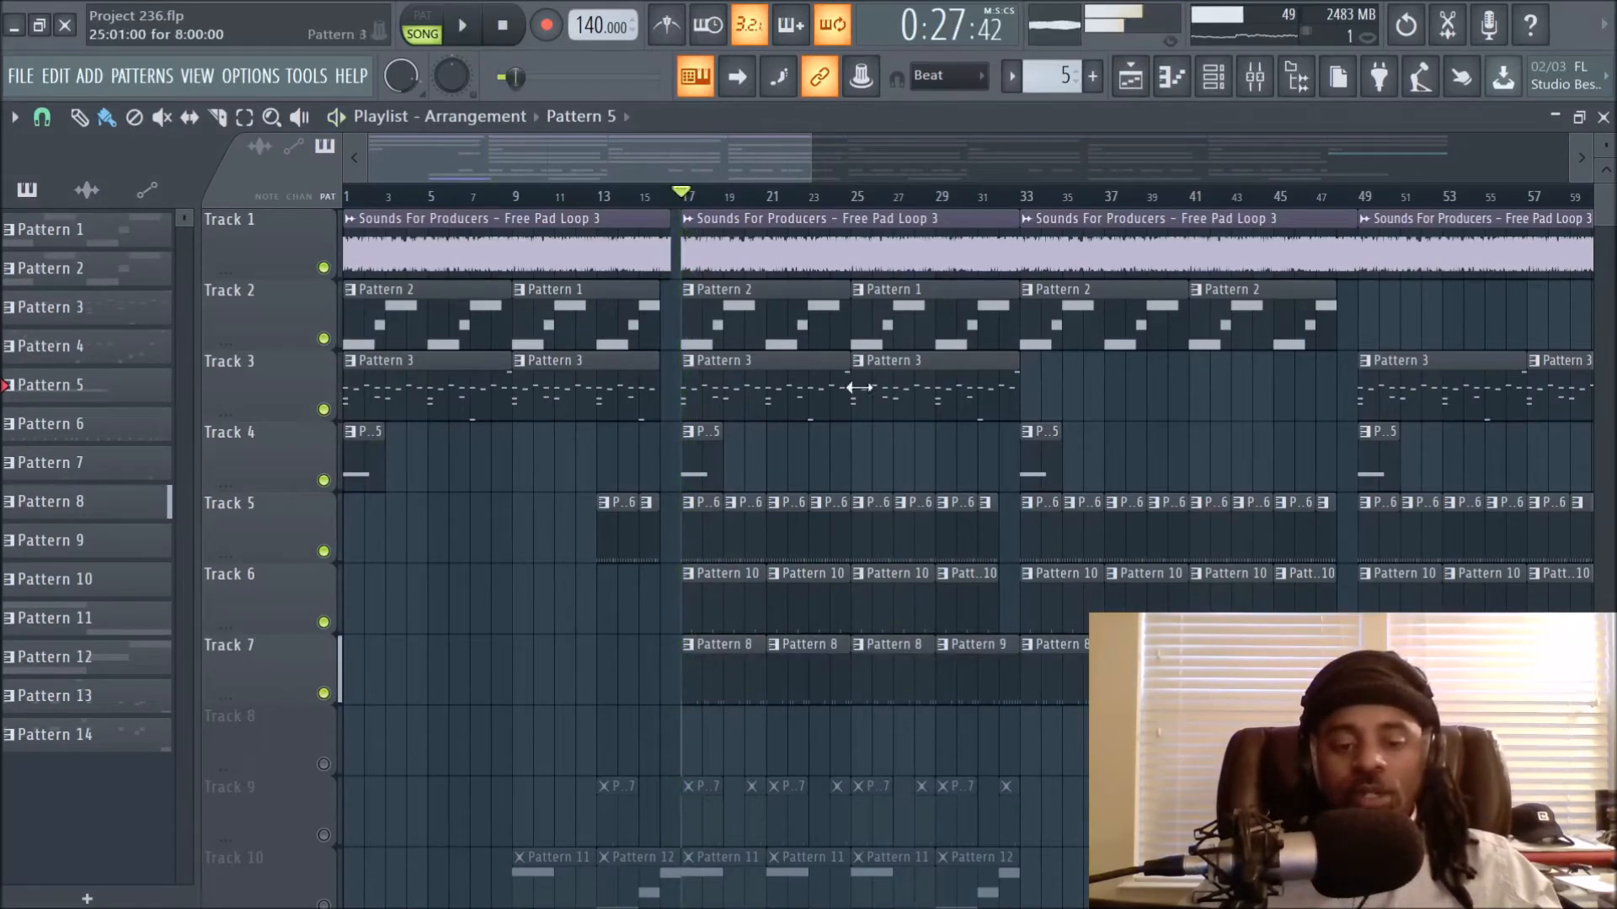
Select the Kick track in the mixer, and follow playback of Tracks 1 to 7 in the playlist
{"action": "left_click", "coordinate": [1254, 77]}
{"action": "left_click", "coordinate": [437, 325]}
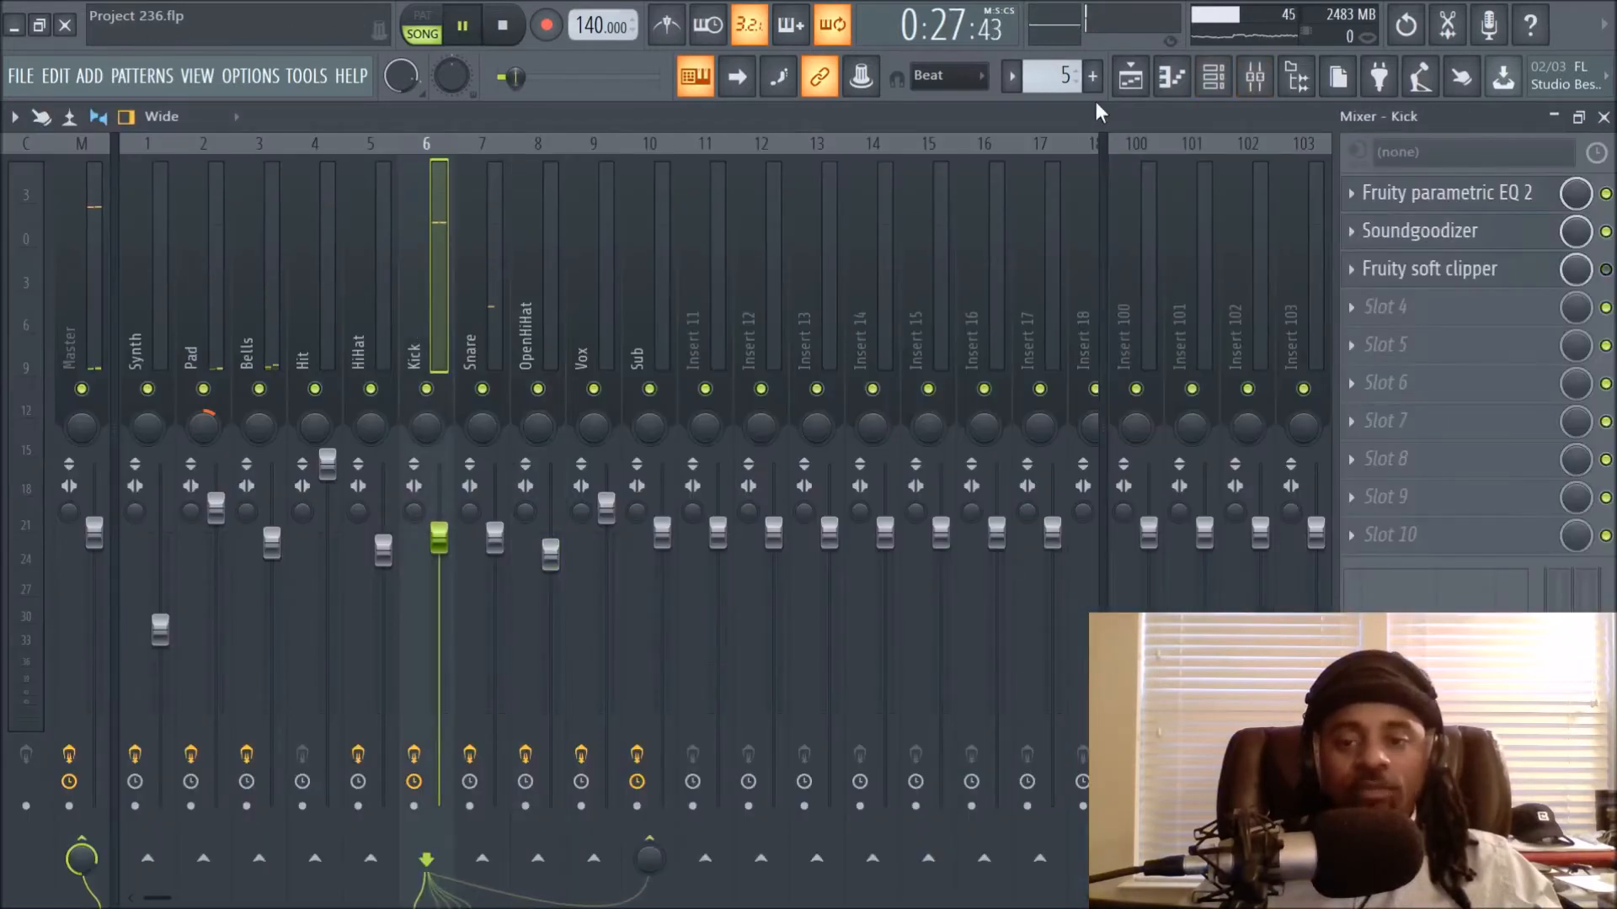
{"action": "left_click", "coordinate": [1130, 77]}
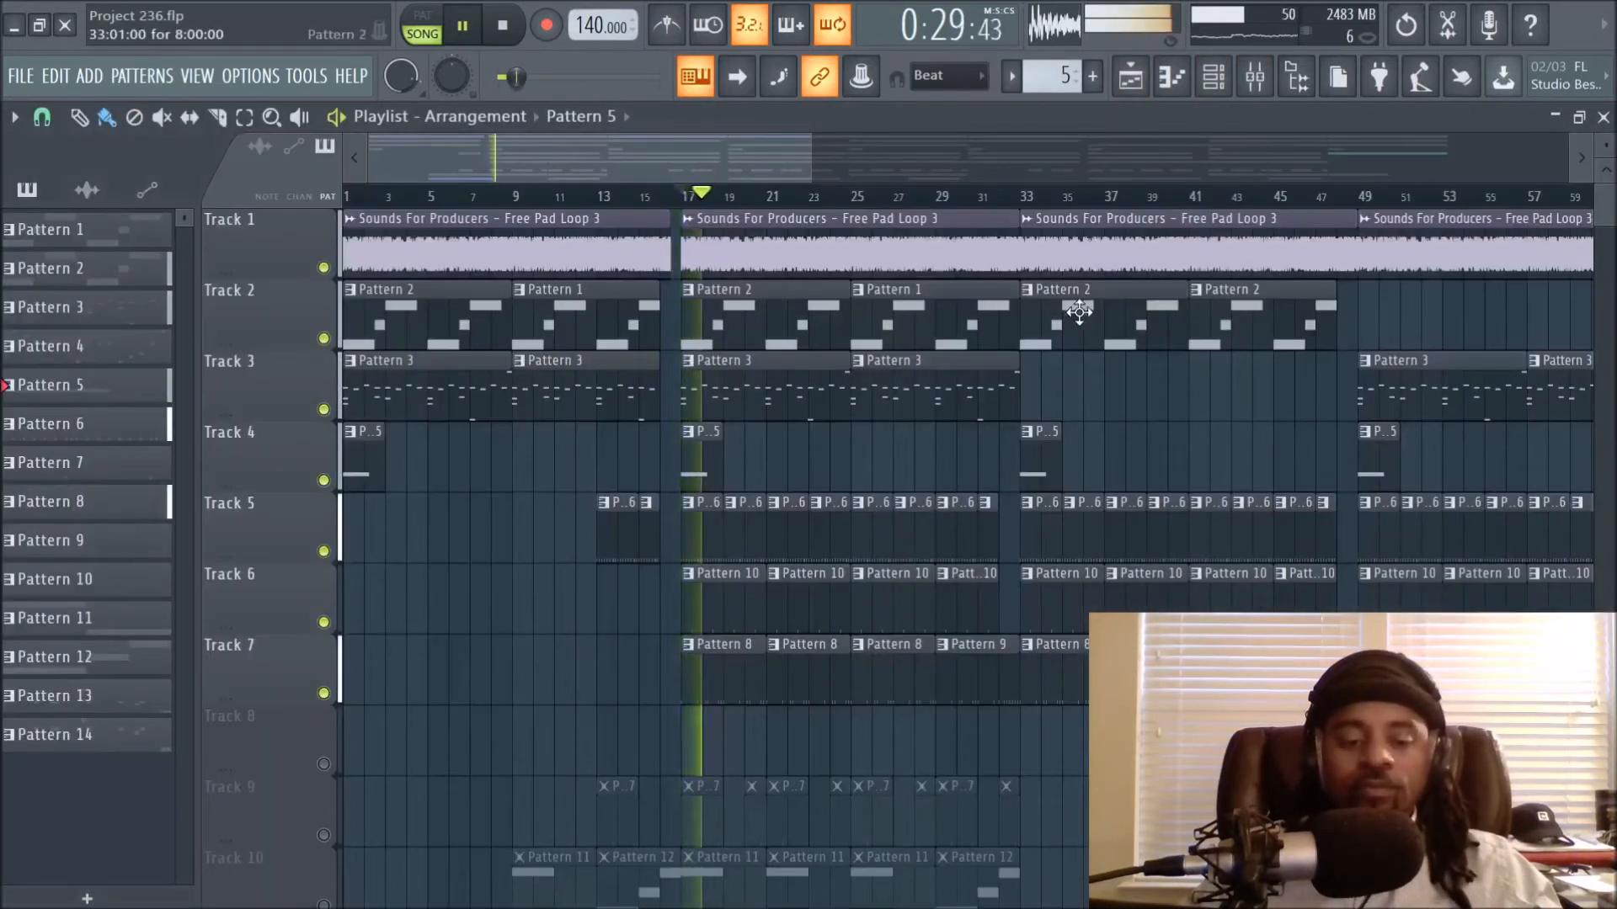
{"action": "scroll", "coordinate": [897, 198], "scroll_direction": "up", "scroll_amount": 3}
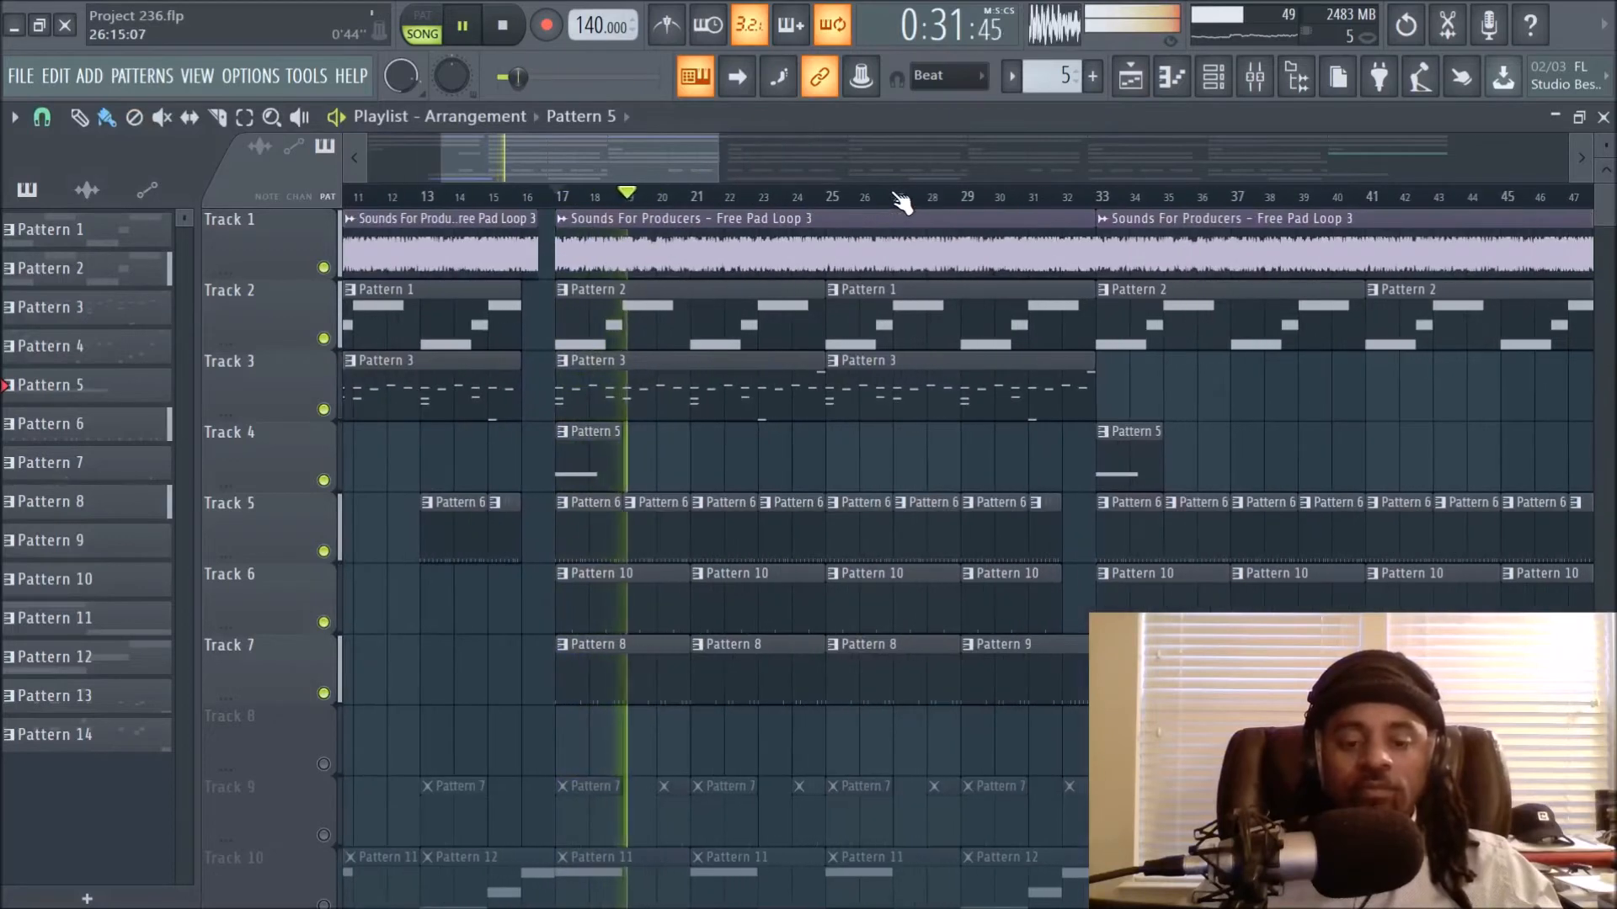
Check the Kick track's level in the mixer, stop playback, and inspect its Fruity parametric EQ 2 and Soundgoodizer settings
{"action": "left_click", "coordinate": [1254, 78]}
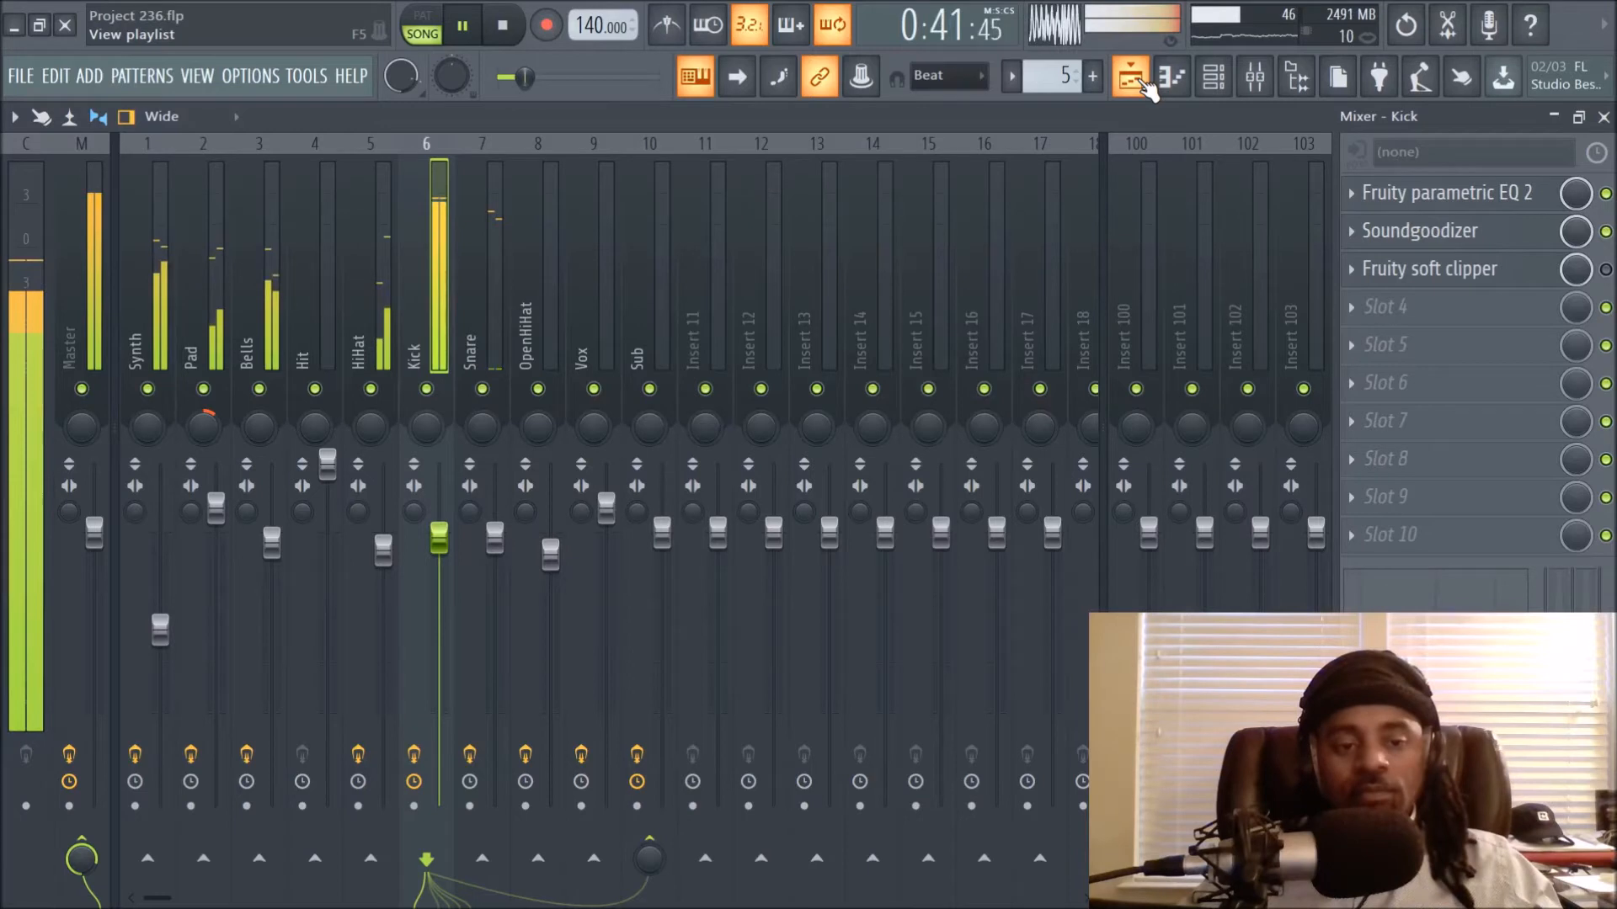
{"action": "key", "text": "space"}
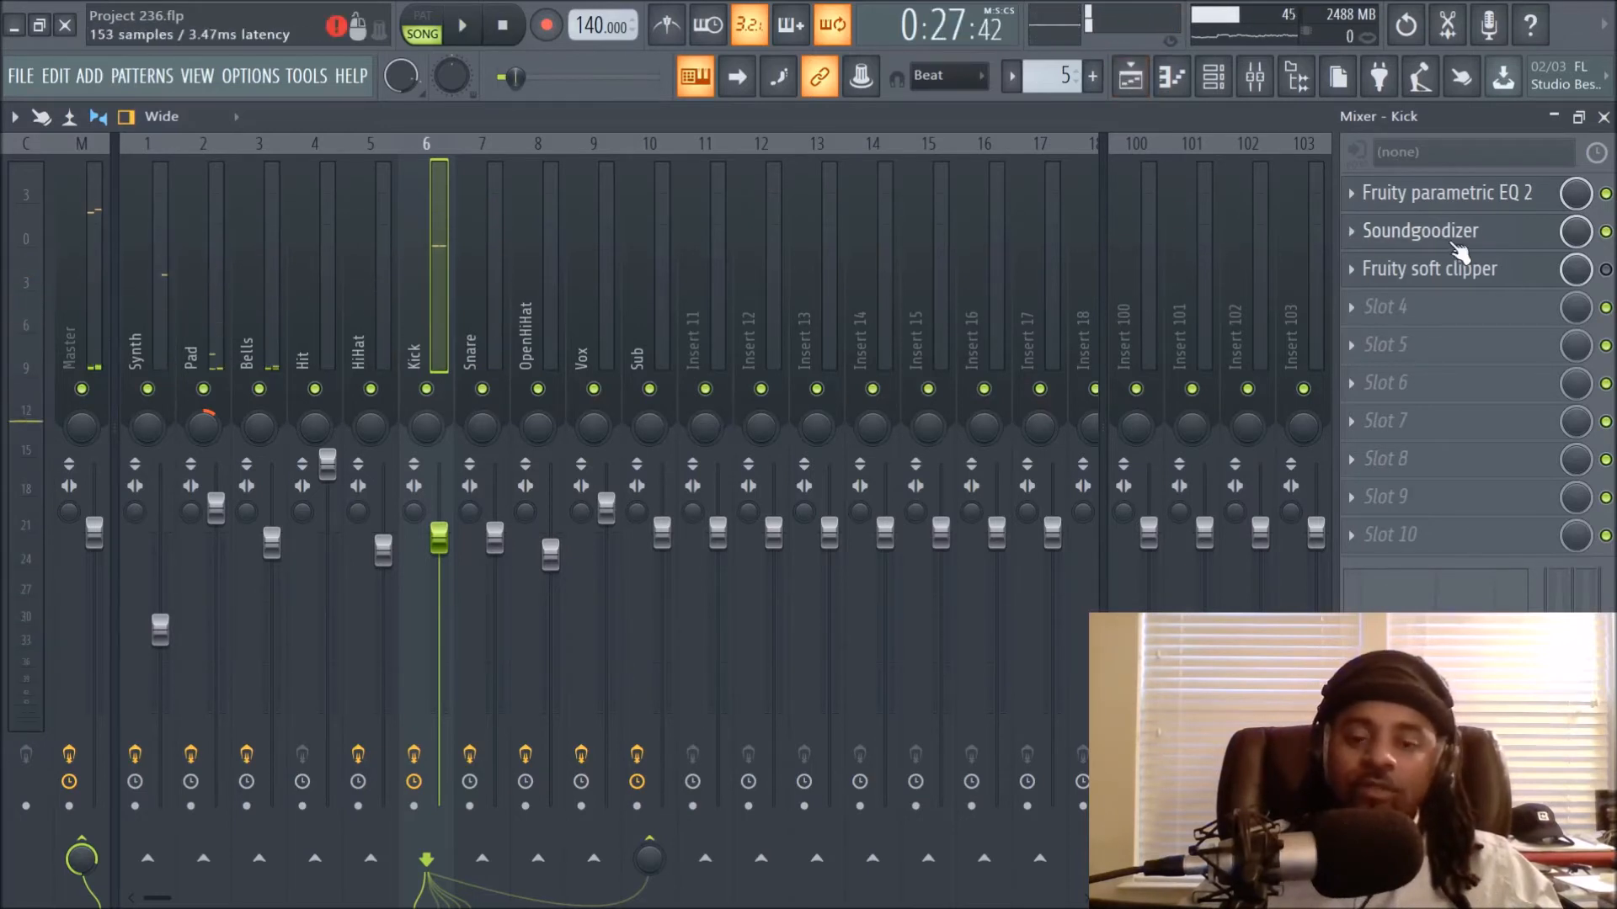
{"action": "left_click", "coordinate": [1459, 200]}
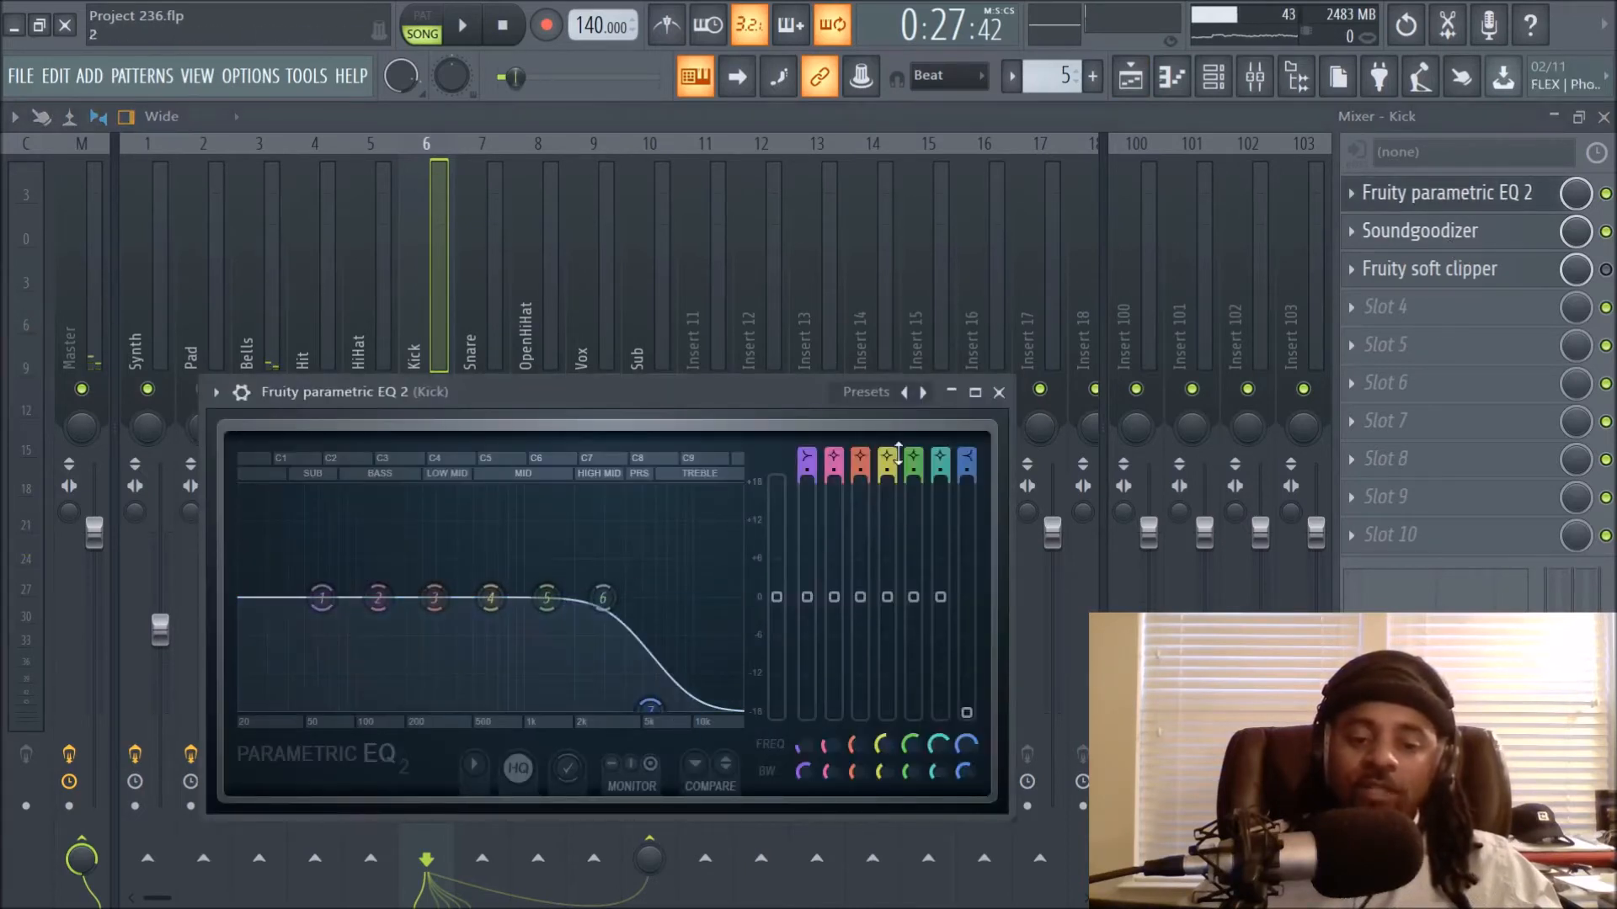
{"action": "left_click", "coordinate": [998, 393]}
{"action": "left_click", "coordinate": [1444, 232]}
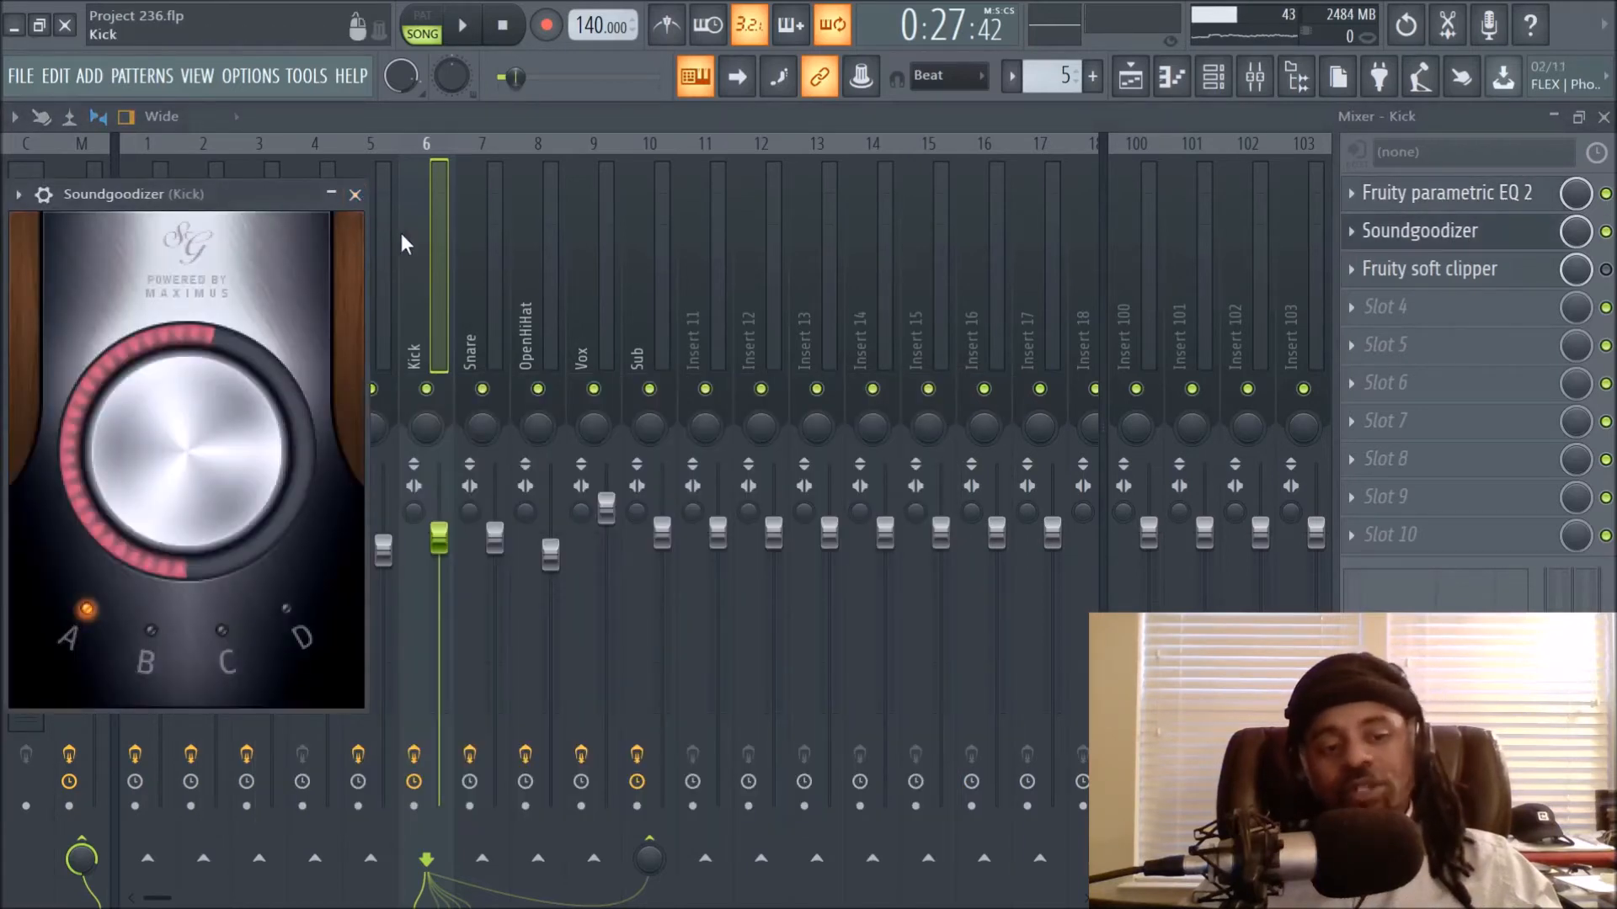
Close the Soundgoodizer, solo the Kick track, and play the beat while switching its effects off and on to compare
{"action": "key", "text": "Escape"}
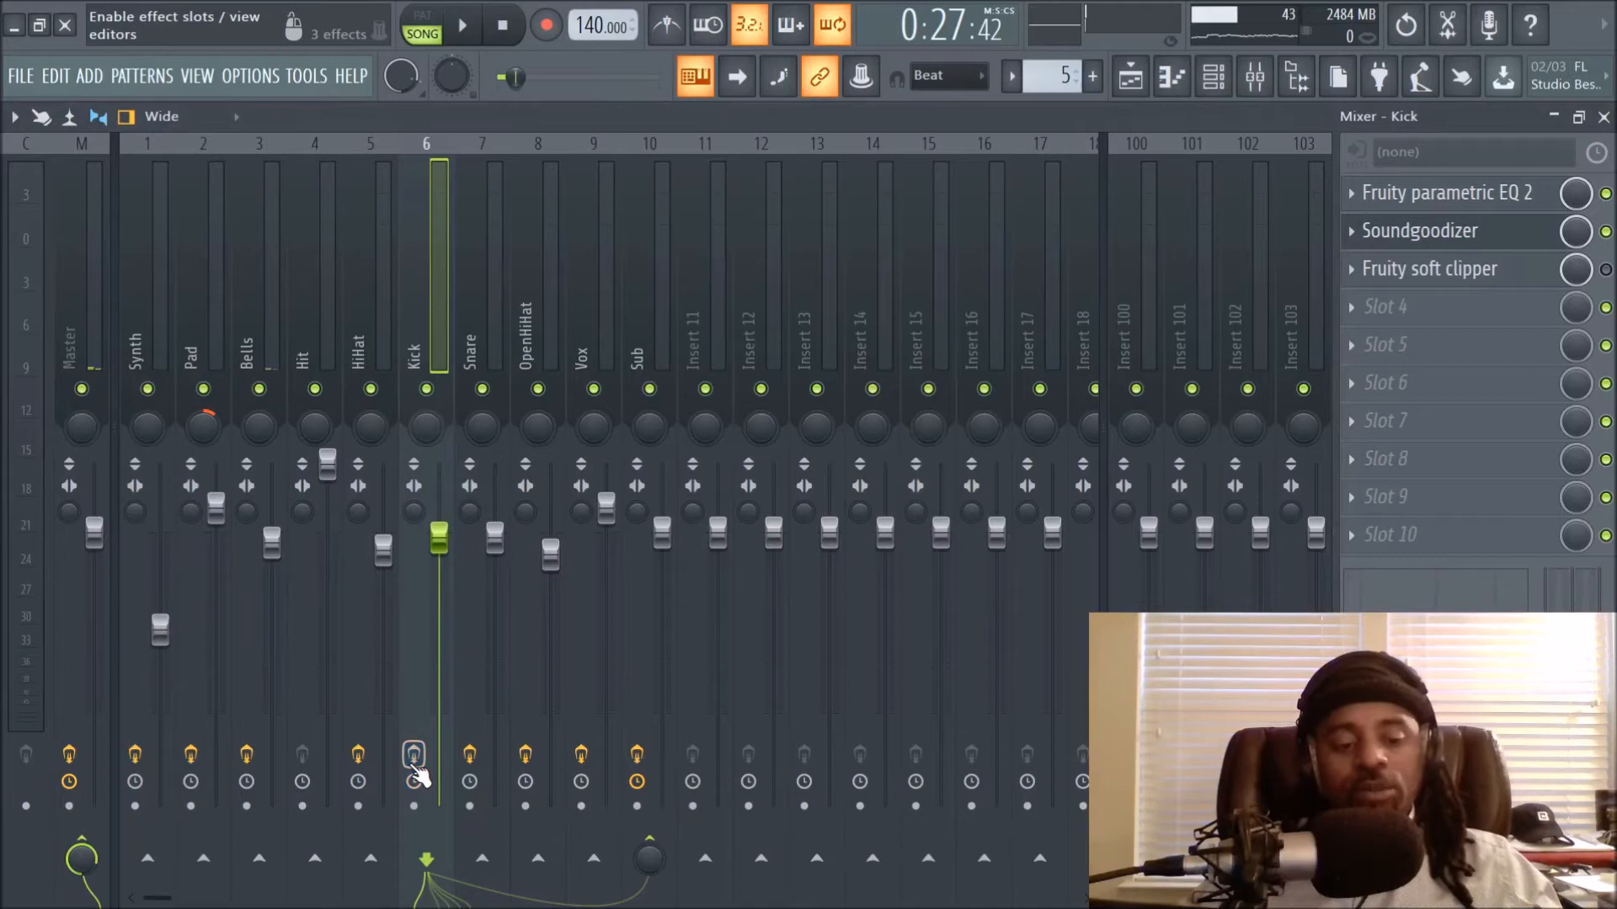
{"action": "right_click", "coordinate": [426, 388]}
{"action": "key", "text": "space"}
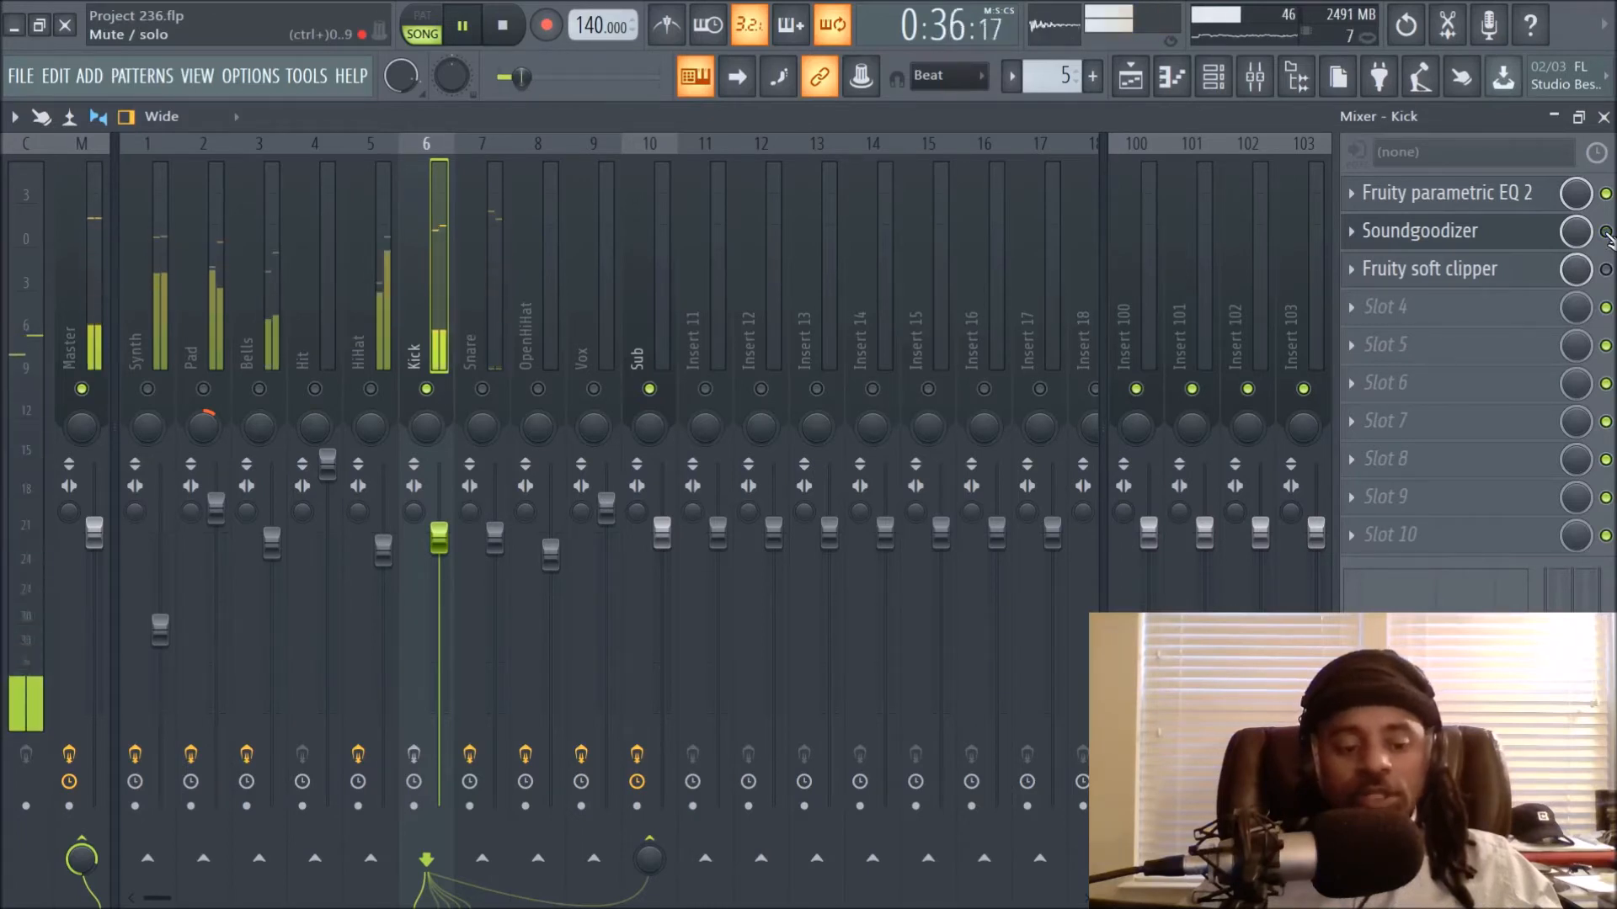
{"action": "left_click", "coordinate": [1606, 233]}
{"action": "left_click", "coordinate": [414, 756]}
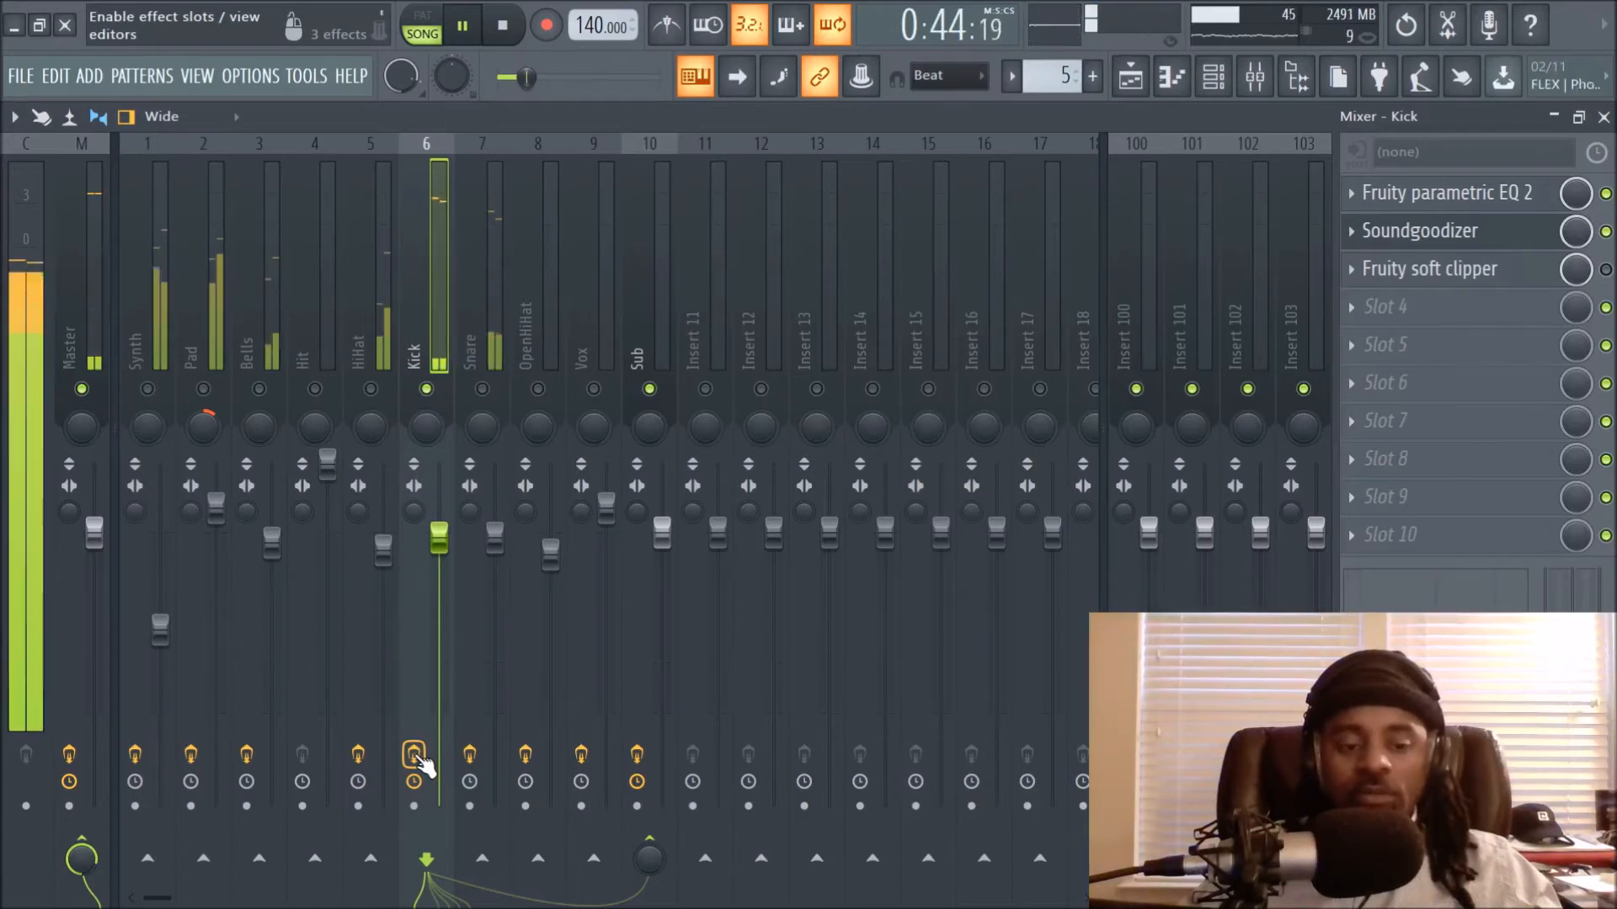
{"action": "left_click", "coordinate": [415, 756]}
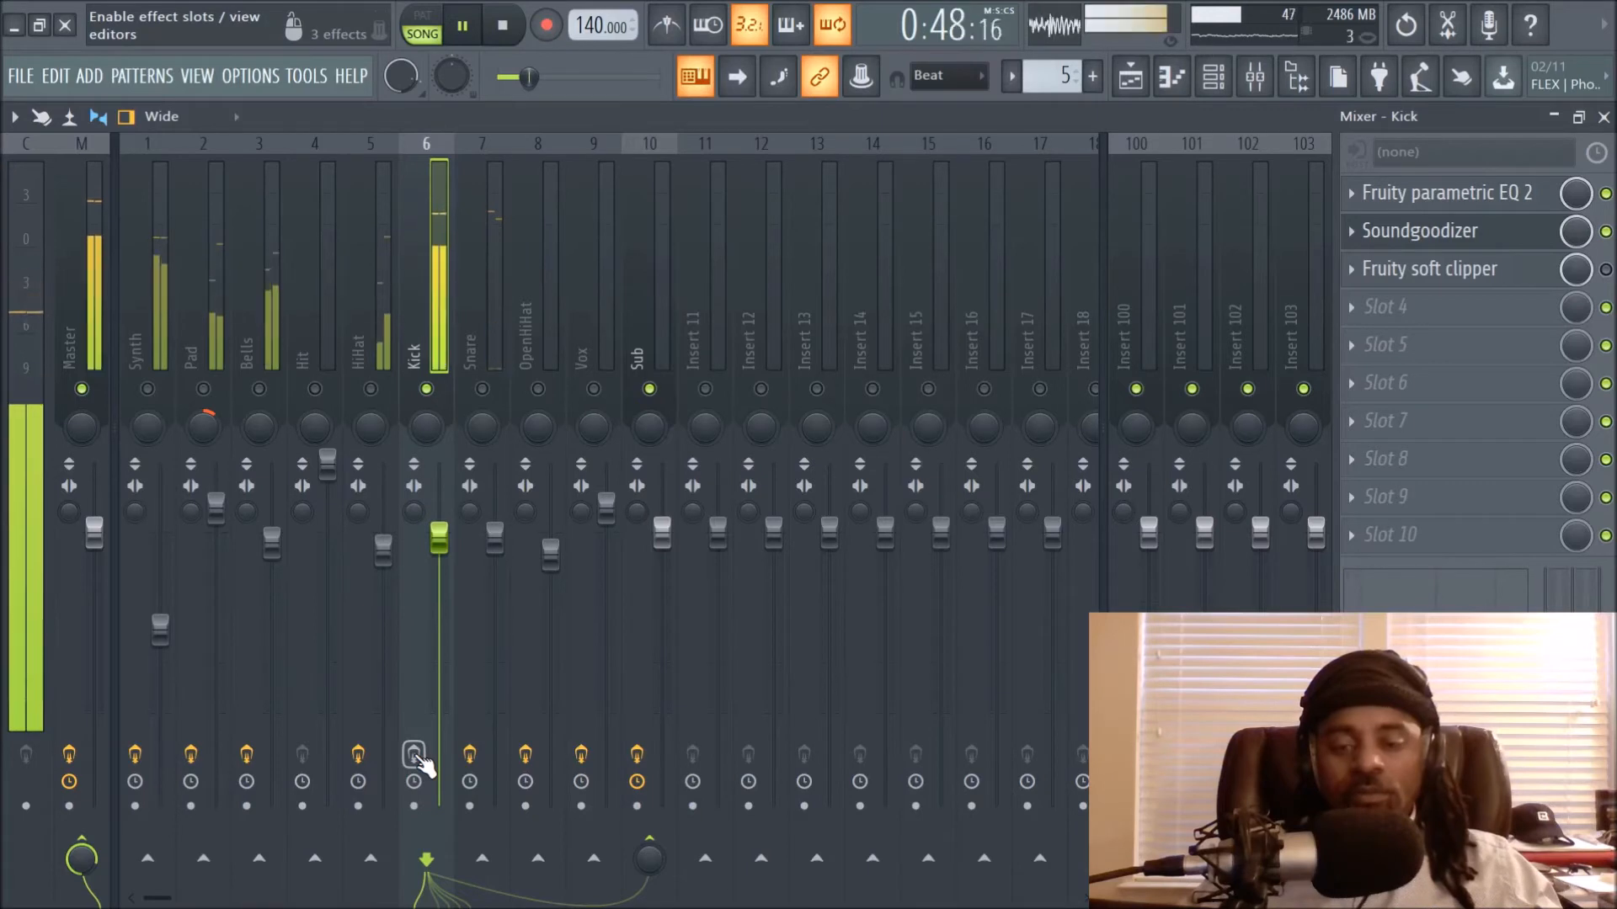
{"action": "left_click", "coordinate": [415, 756]}
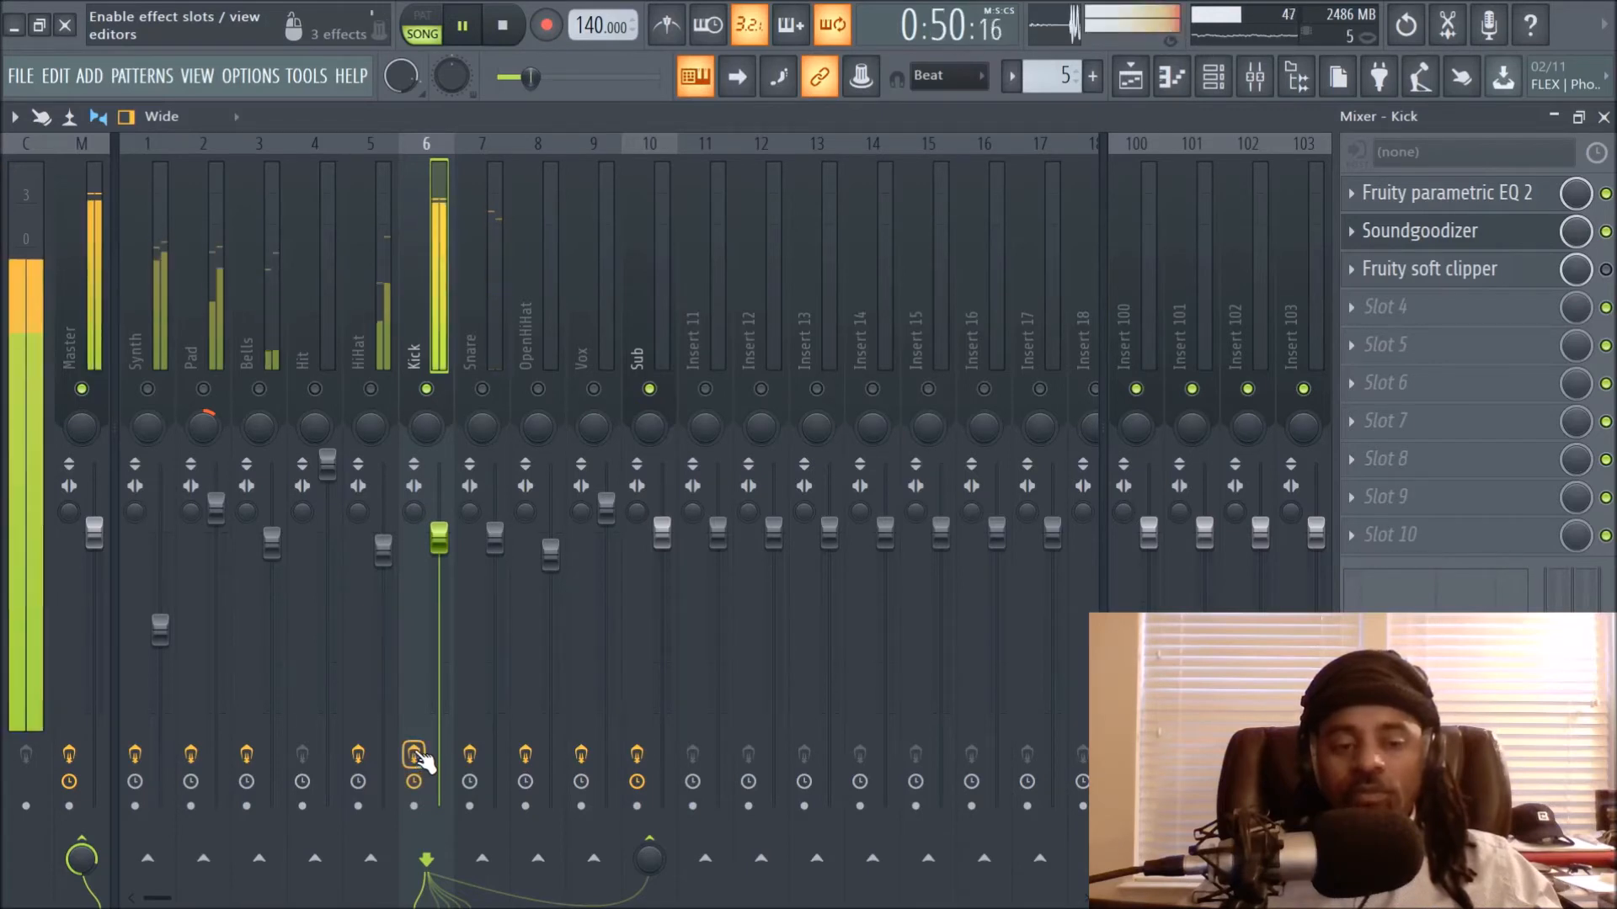
{"action": "key", "text": "space"}
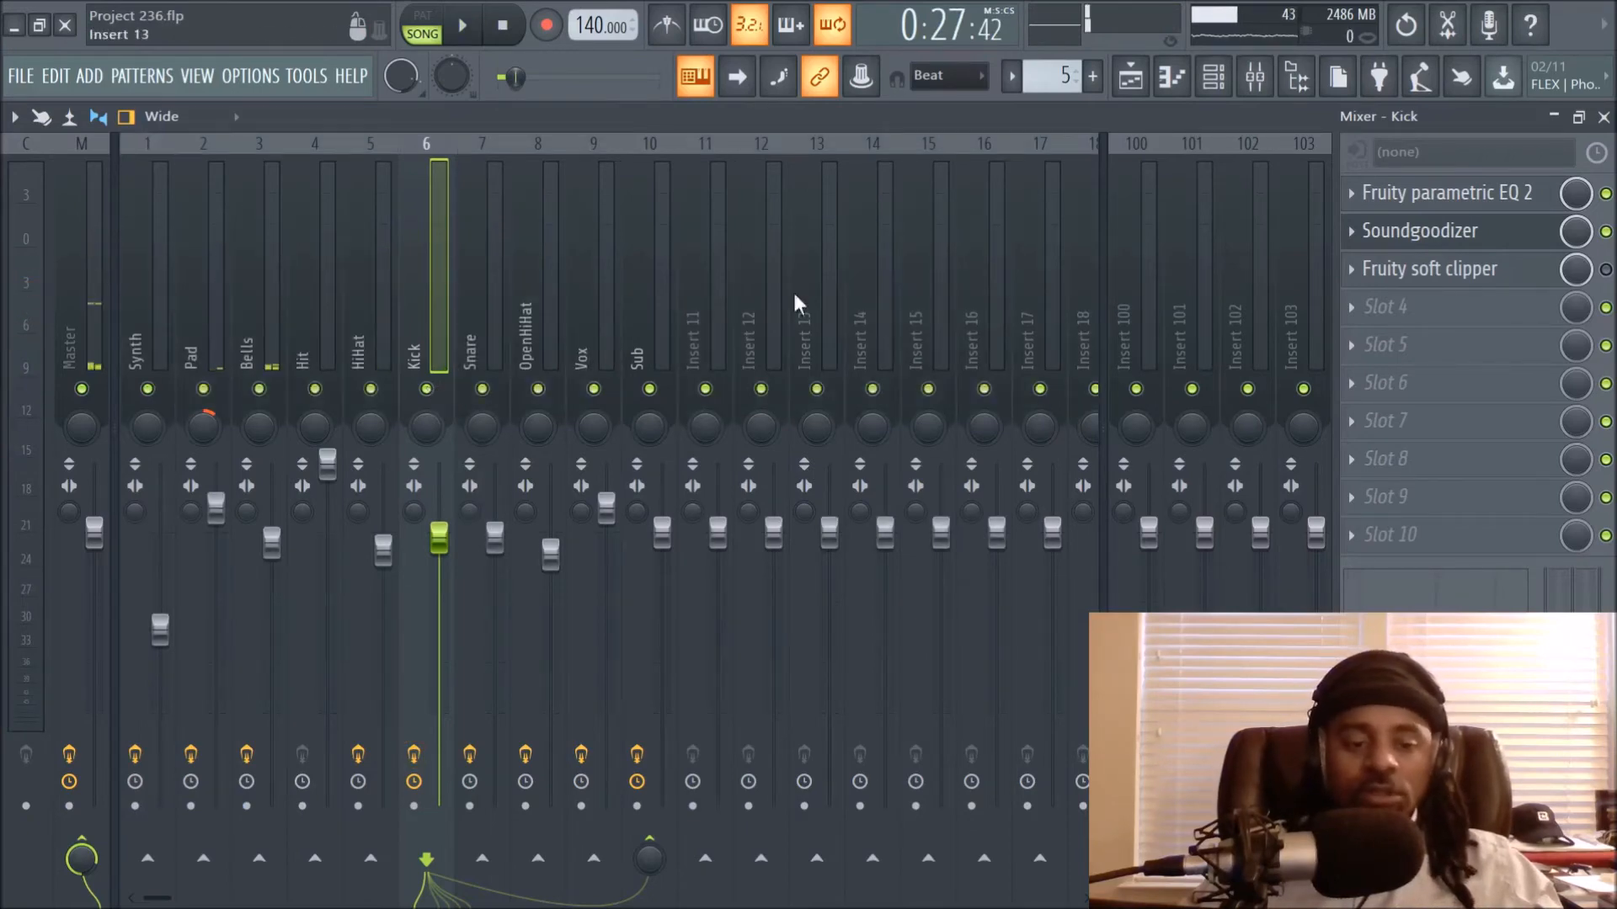
Return to the playlist, play the beat briefly, and unmute Track 9 with its Pattern 7 clips
{"action": "left_click", "coordinate": [1130, 77]}
{"action": "scroll", "coordinate": [834, 497], "scroll_direction": "down", "scroll_amount": 2}
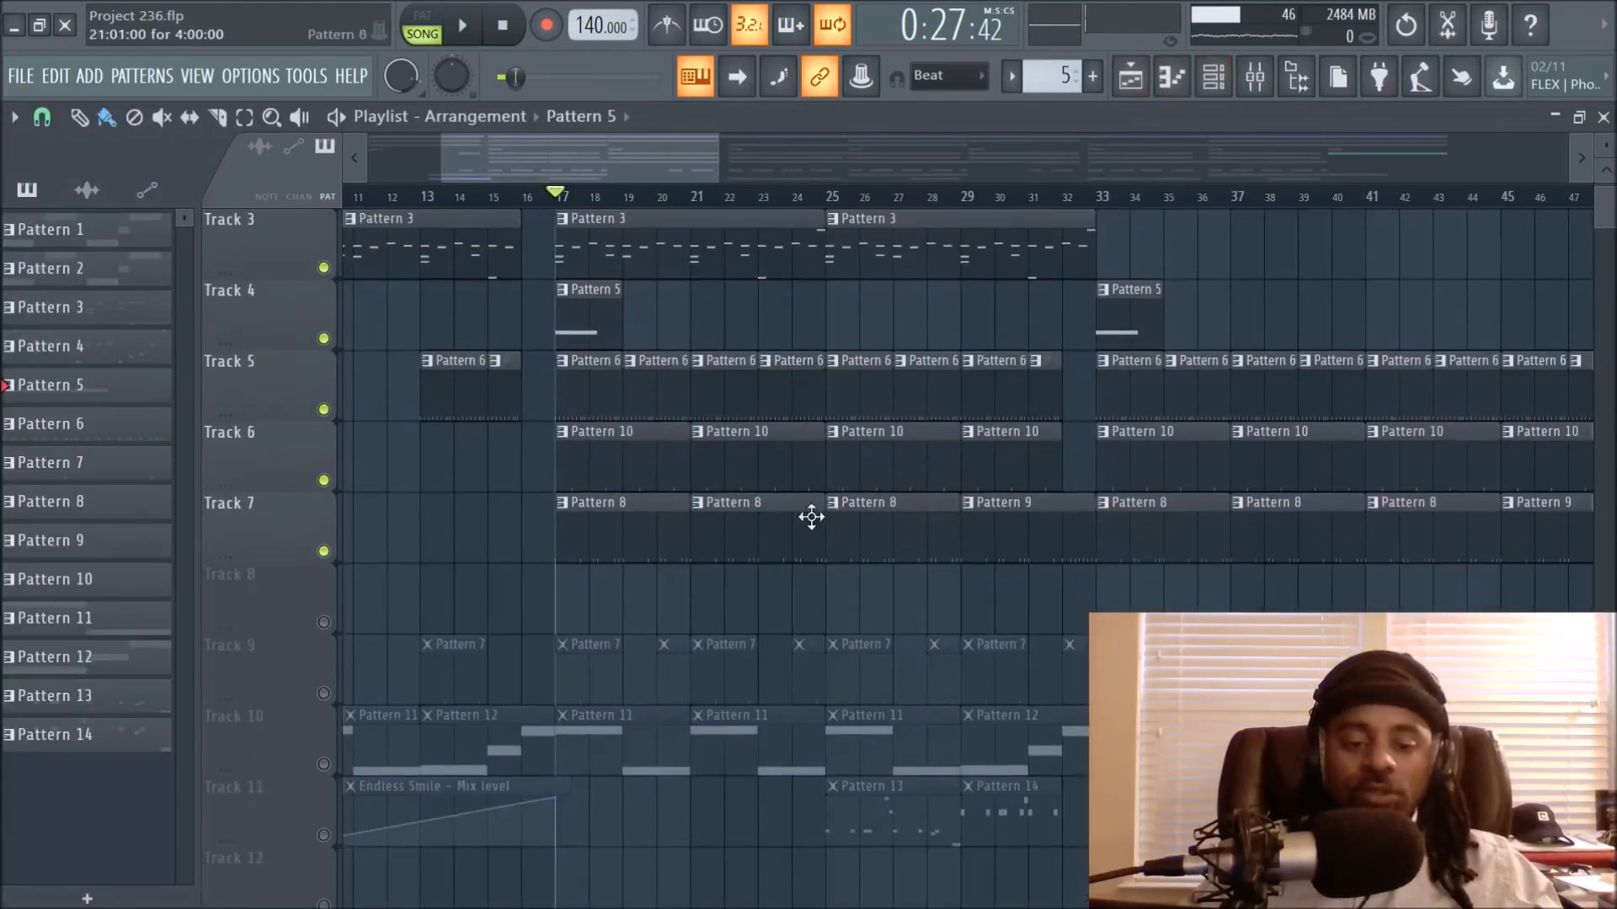
{"action": "scroll", "coordinate": [740, 546], "scroll_direction": "down", "scroll_amount": 1}
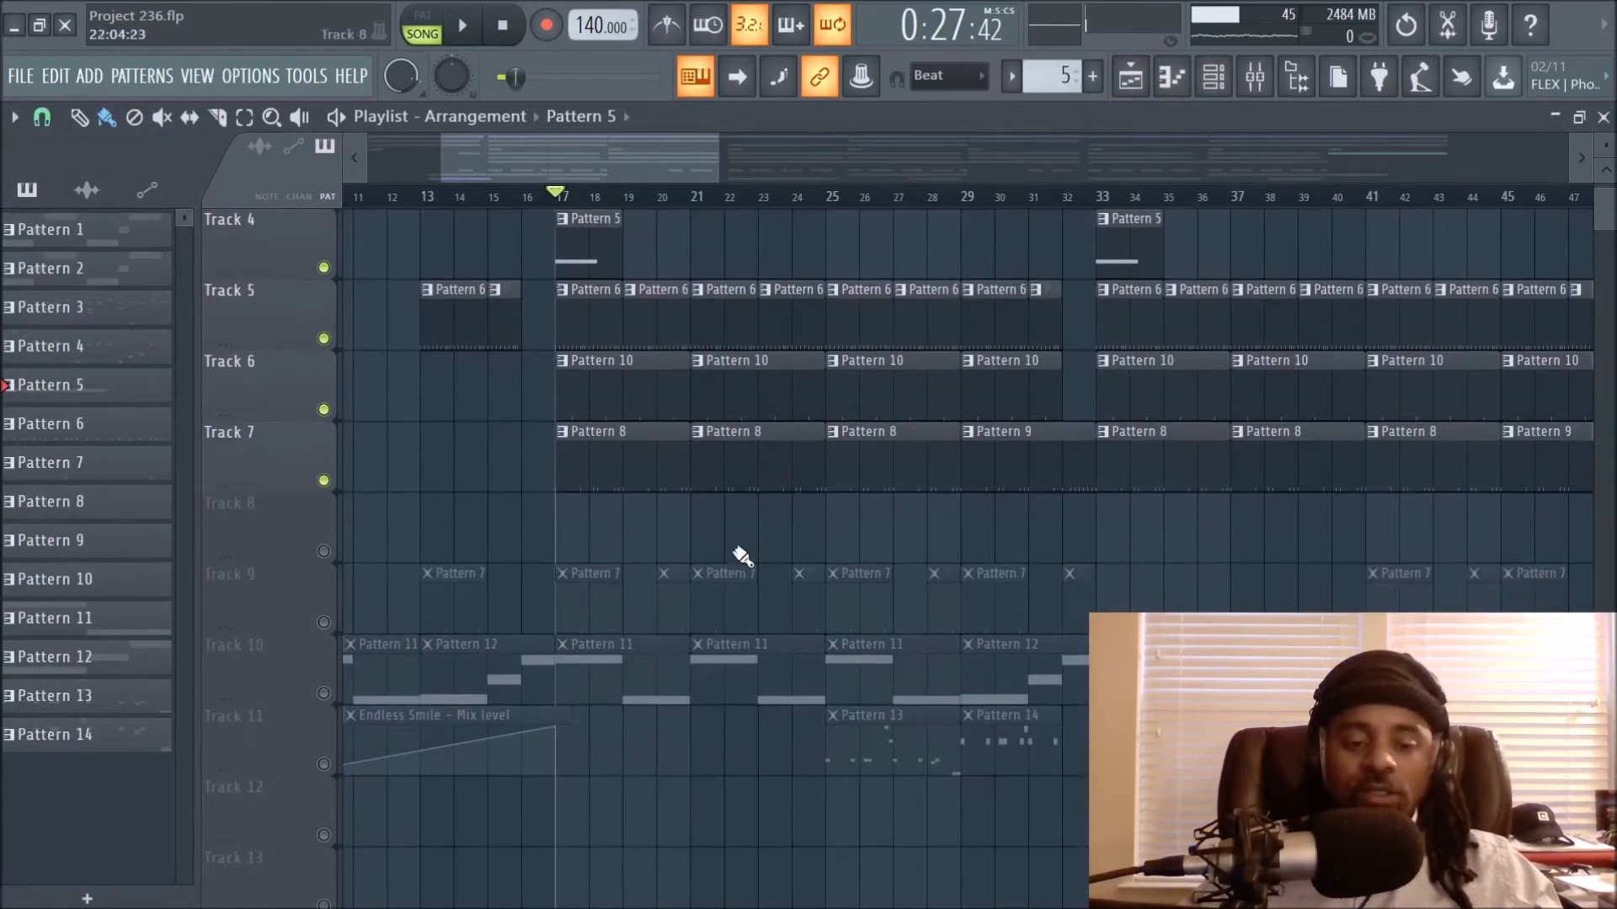
{"action": "key", "text": "space"}
{"action": "key", "text": "space"}
{"action": "left_click", "coordinate": [324, 623]}
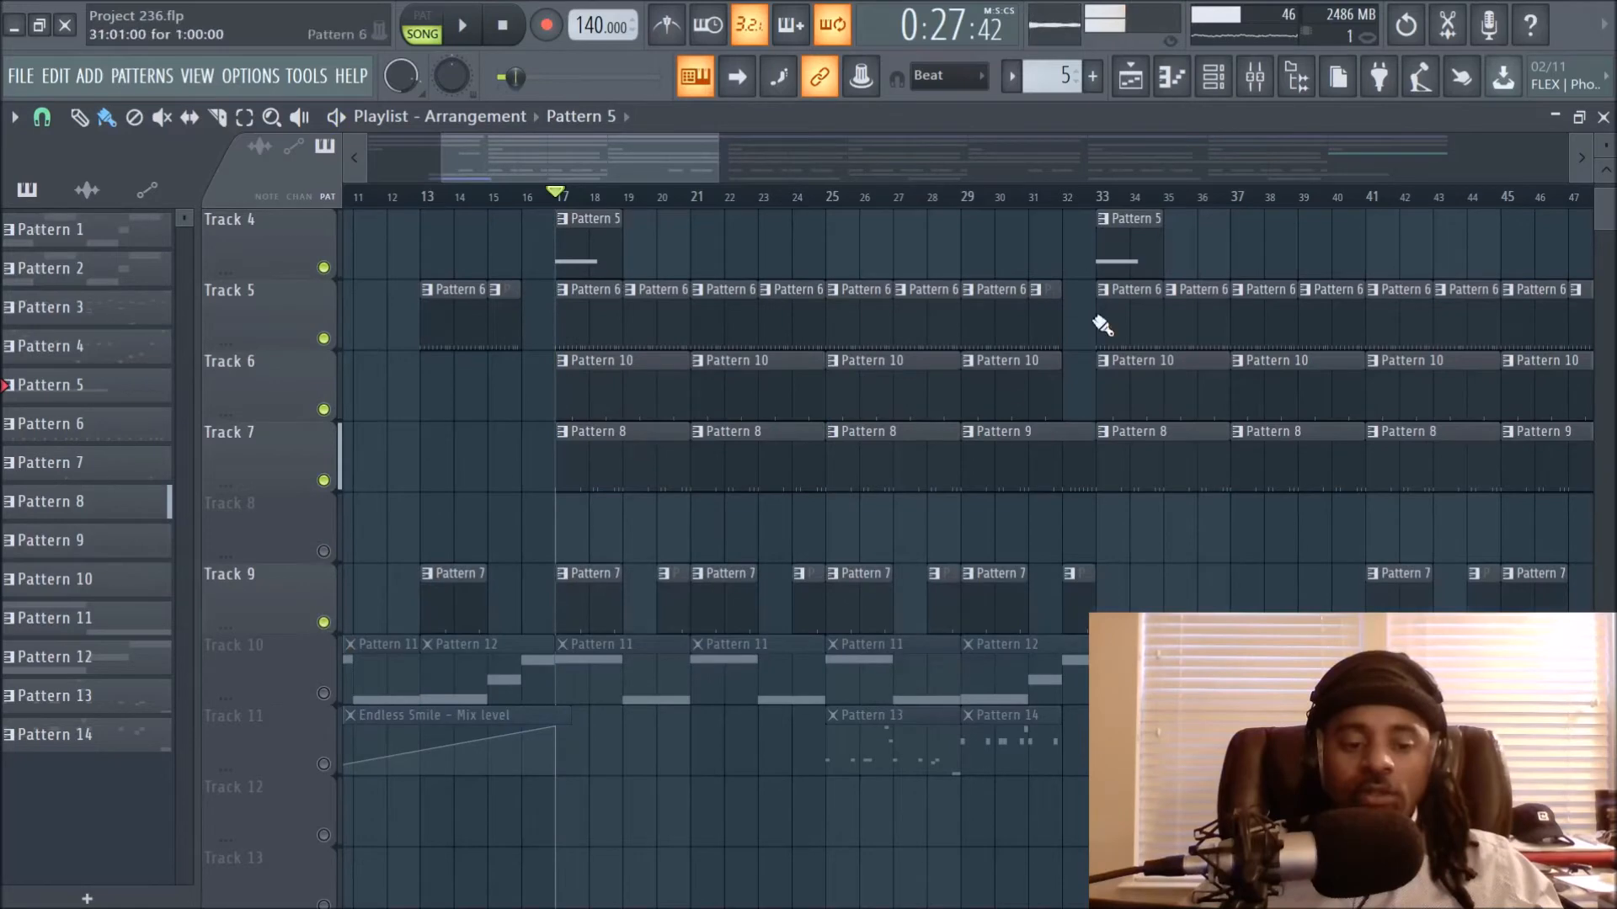
Select the OpenHiHat track in the mixer, audition it in the beat, and inspect its Fruity parametric EQ 2
{"action": "left_click", "coordinate": [1256, 78]}
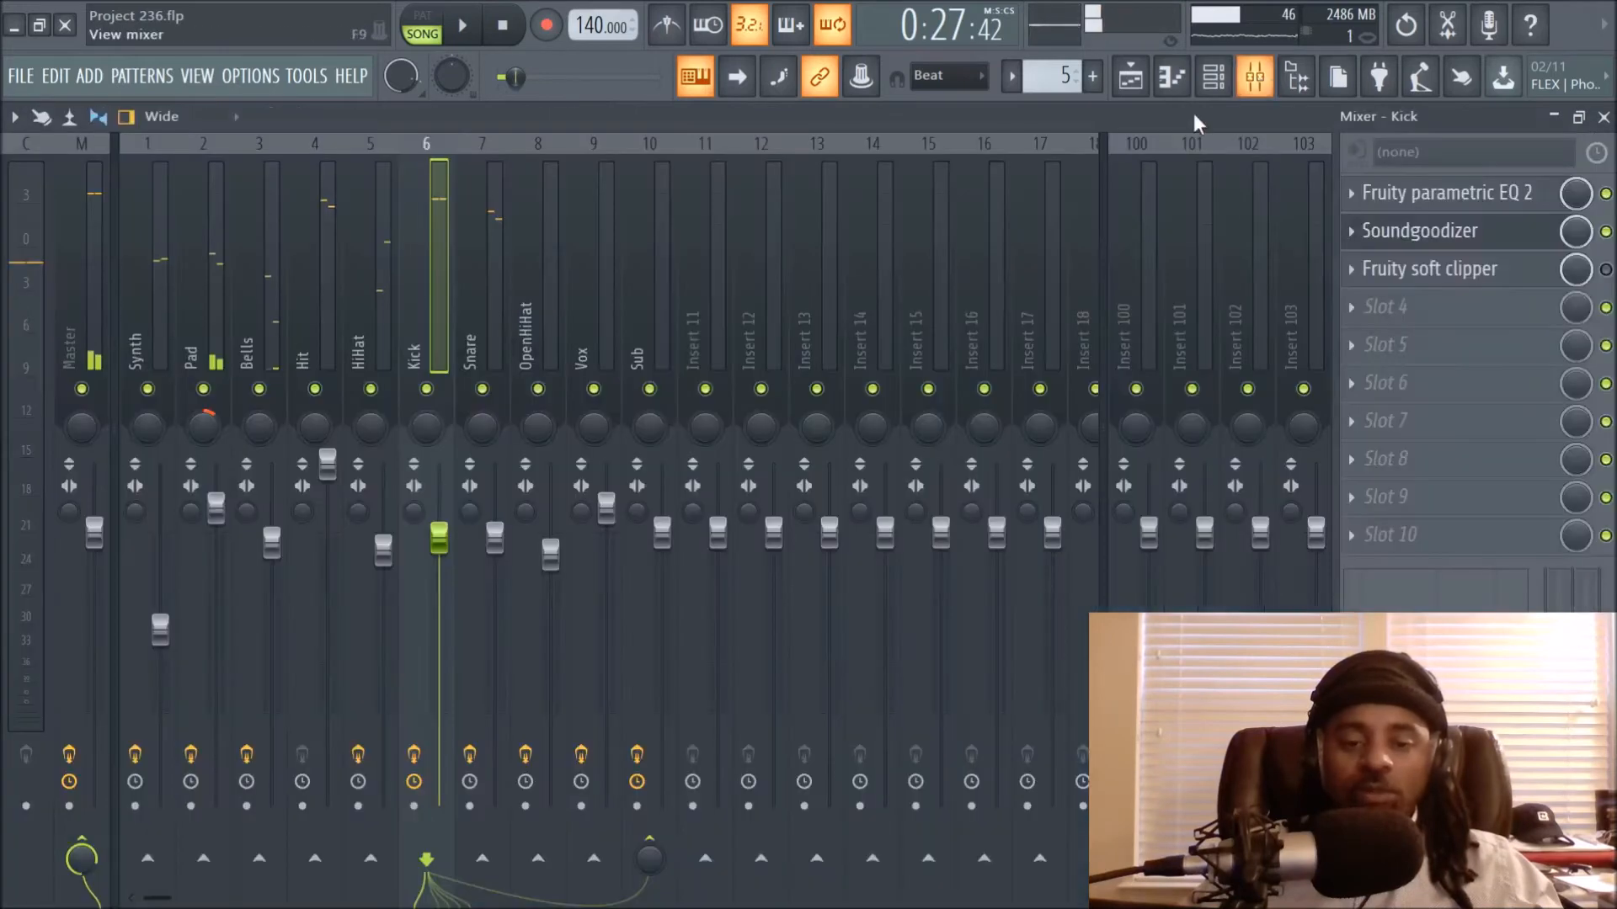
{"action": "left_click", "coordinate": [535, 330]}
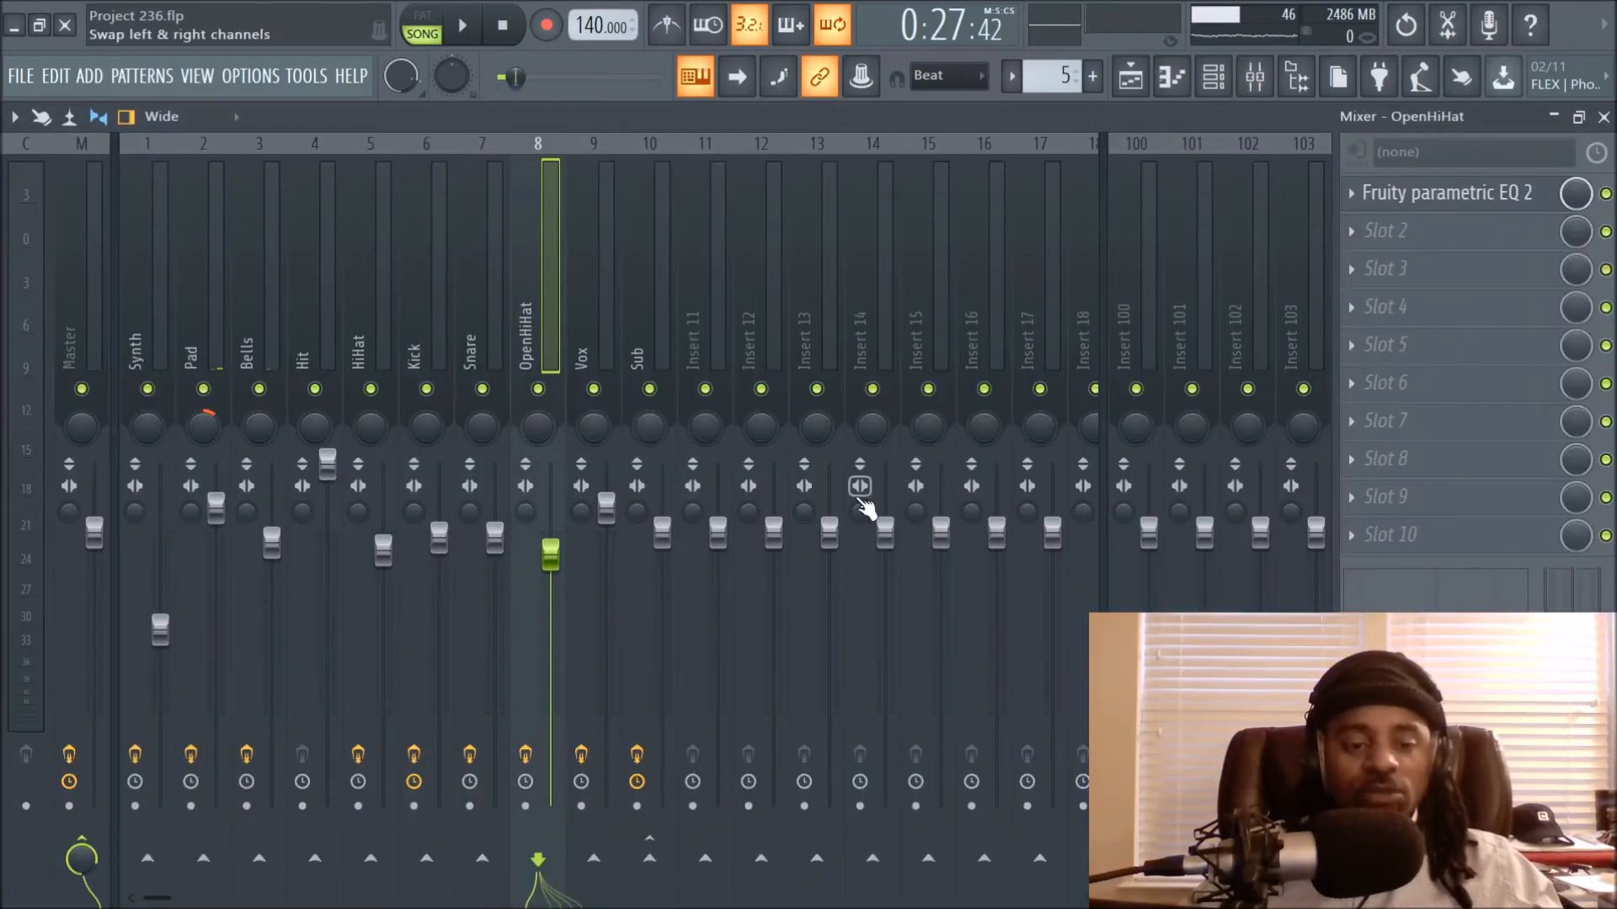
{"action": "key", "text": "space"}
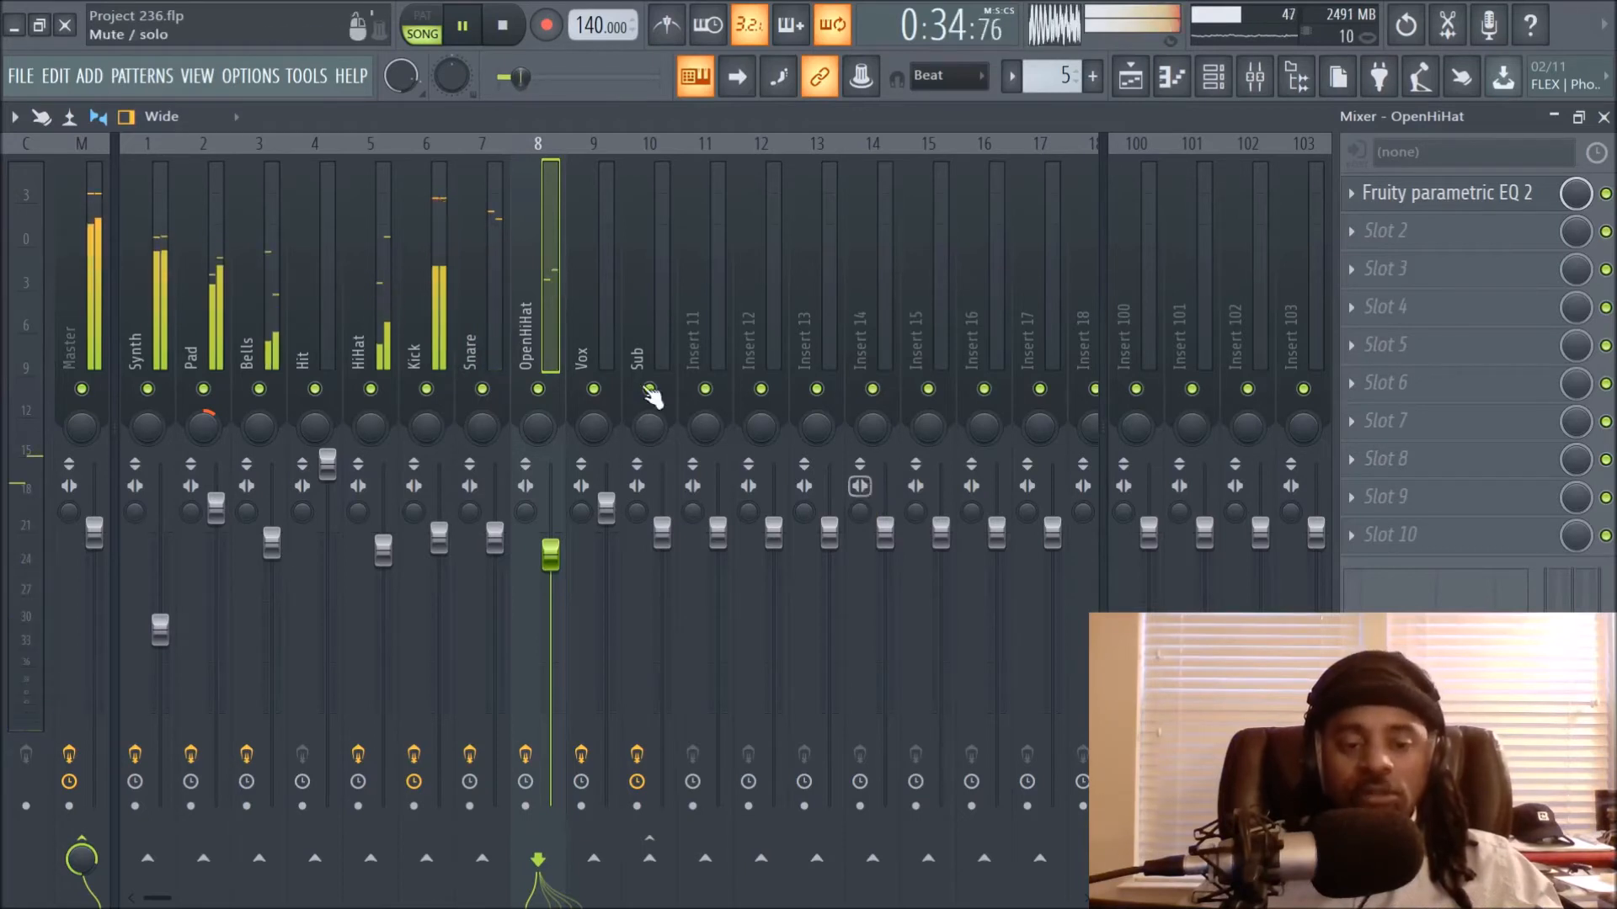
{"action": "left_click", "coordinate": [1443, 193]}
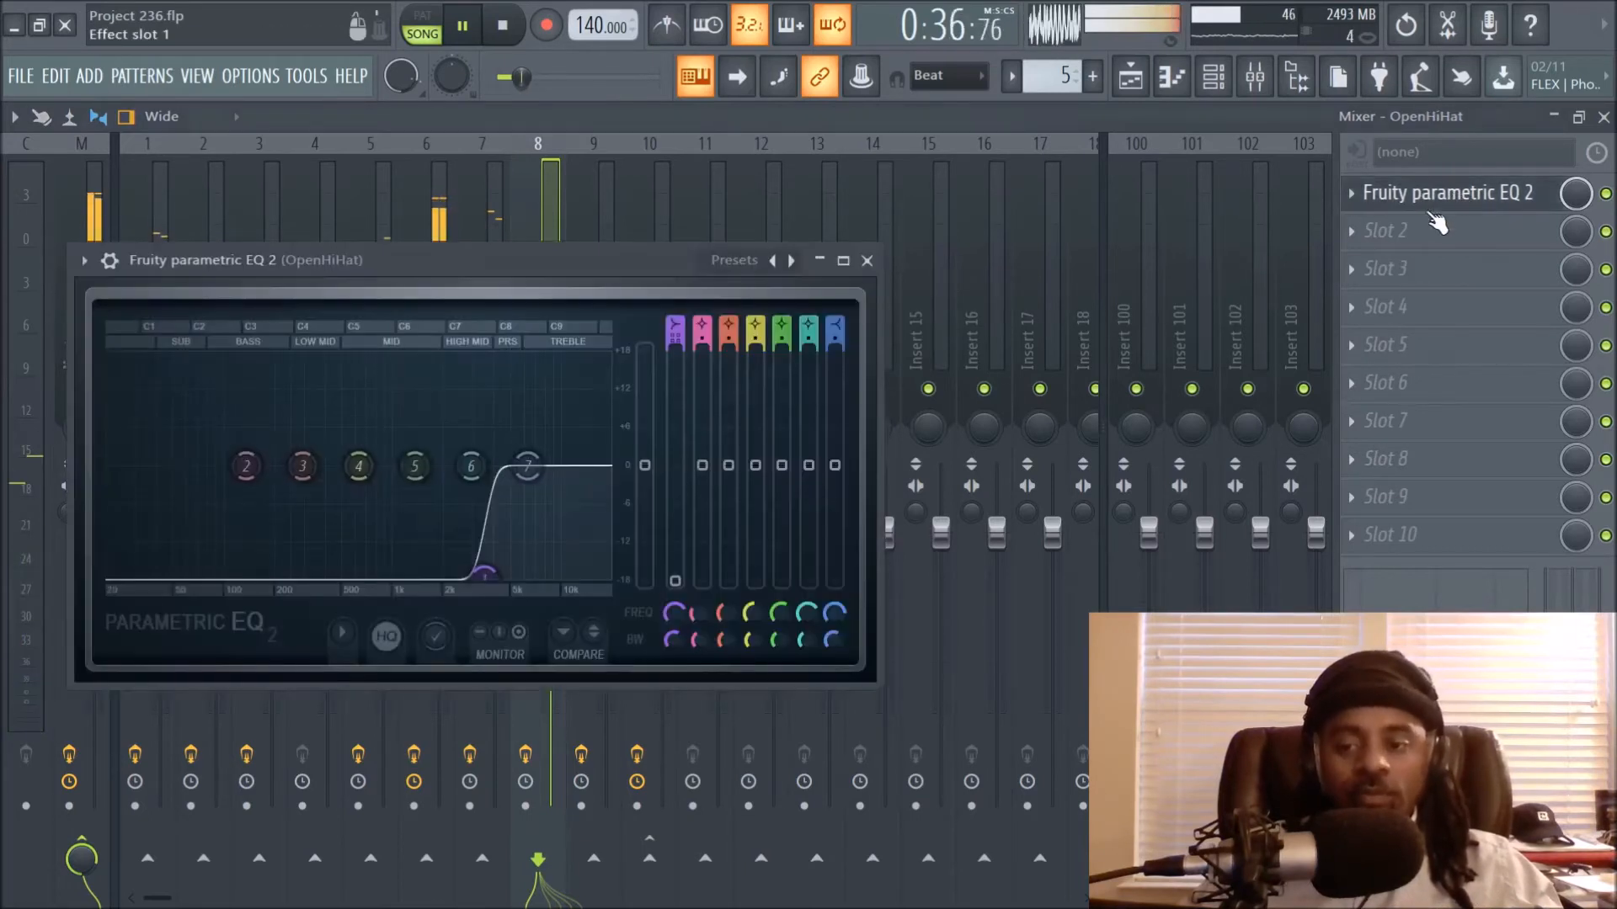
{"action": "key", "text": "space"}
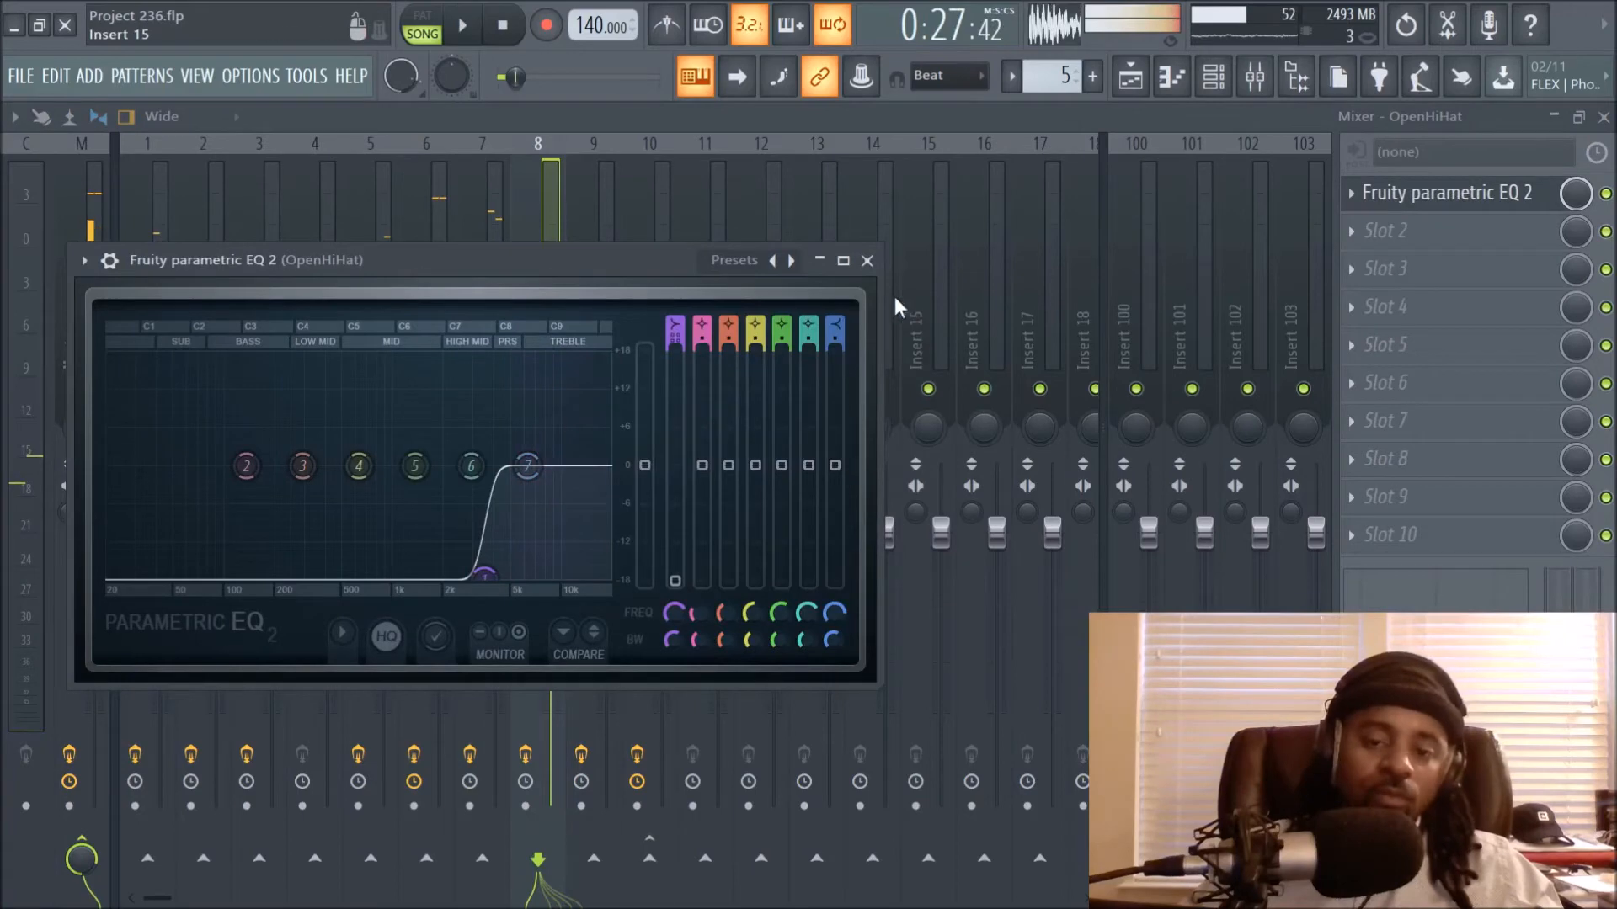
{"action": "left_click", "coordinate": [866, 260]}
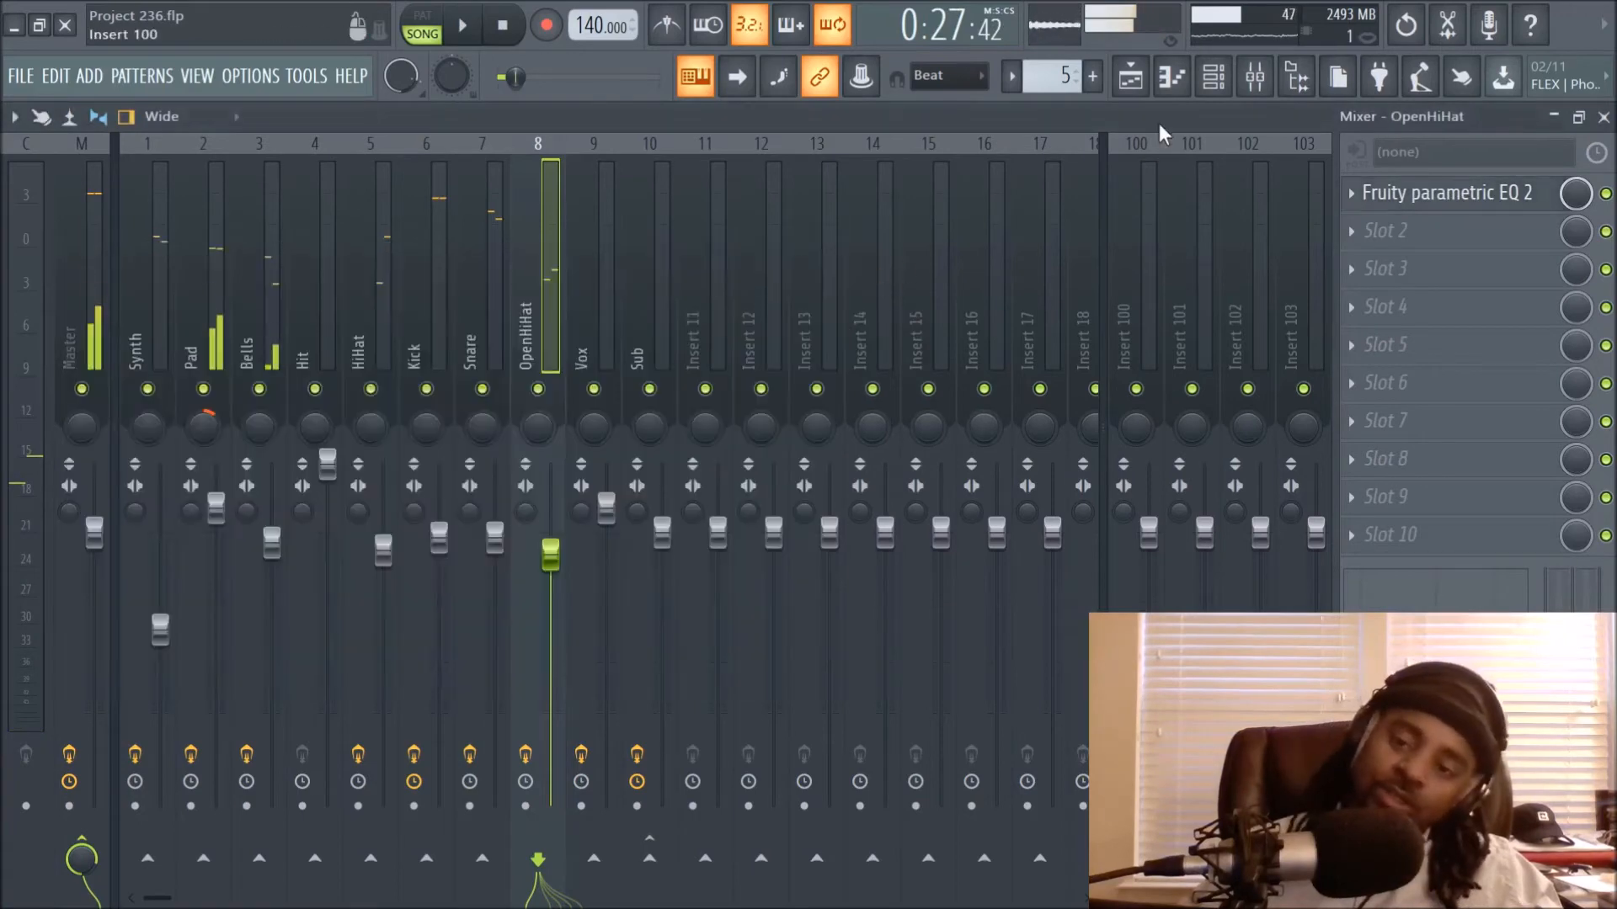
Unmute Track 10 in the playlist and play the arrangement from bar 17
{"action": "left_click", "coordinate": [1131, 77]}
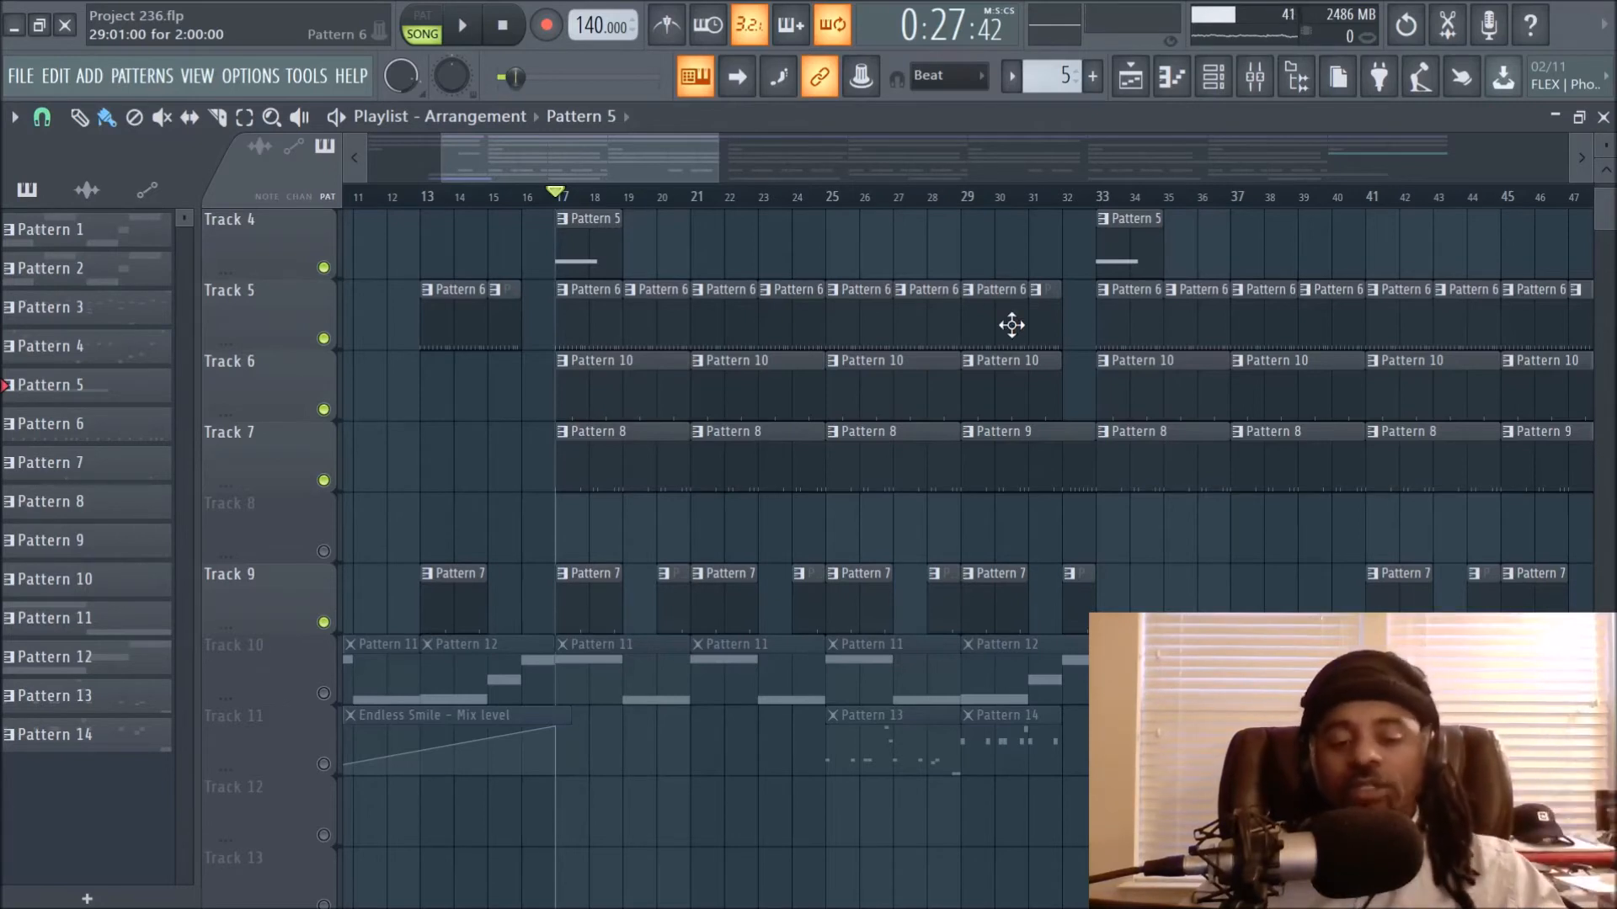
{"action": "left_click", "coordinate": [323, 694]}
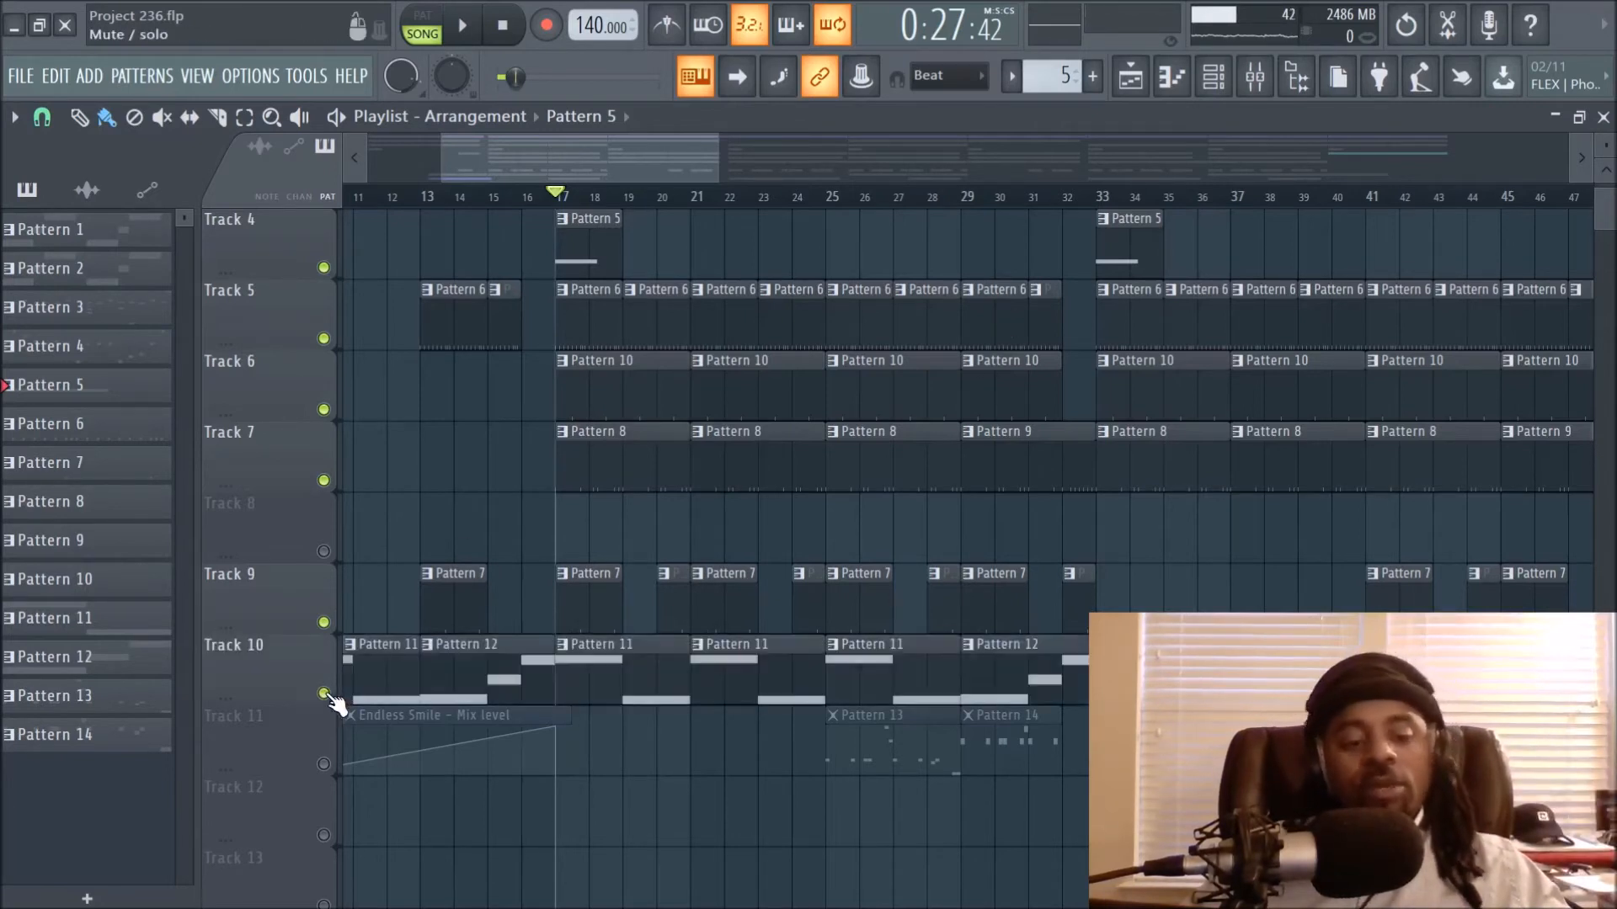
{"action": "scroll", "coordinate": [747, 203], "scroll_direction": "down", "scroll_amount": 3}
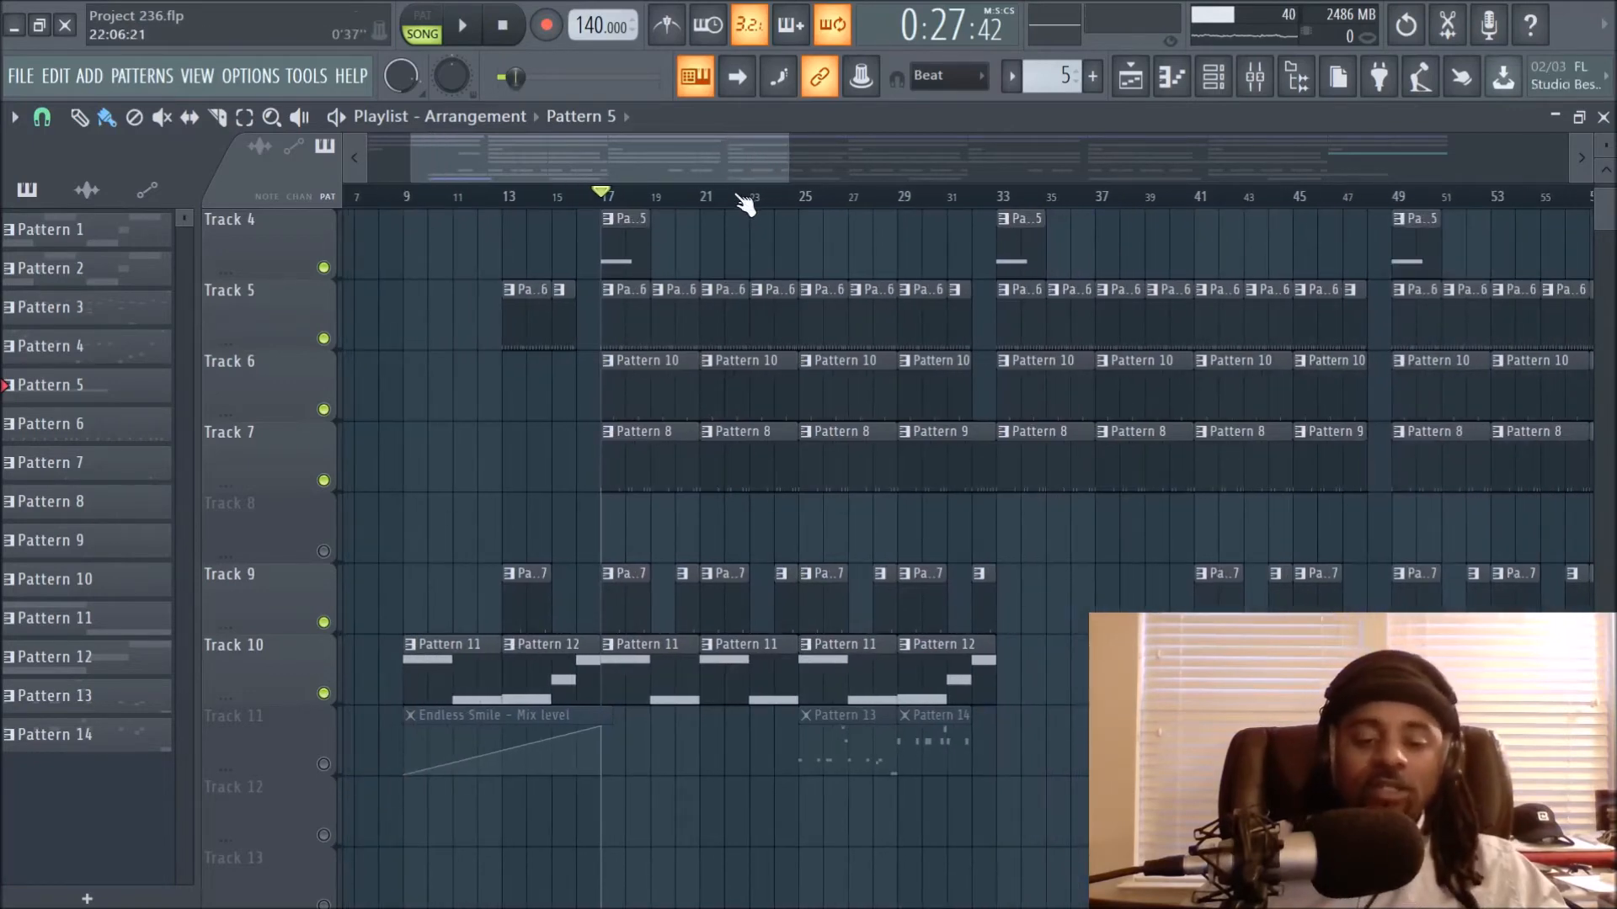
{"action": "scroll", "coordinate": [741, 209], "scroll_direction": "up", "scroll_amount": 2}
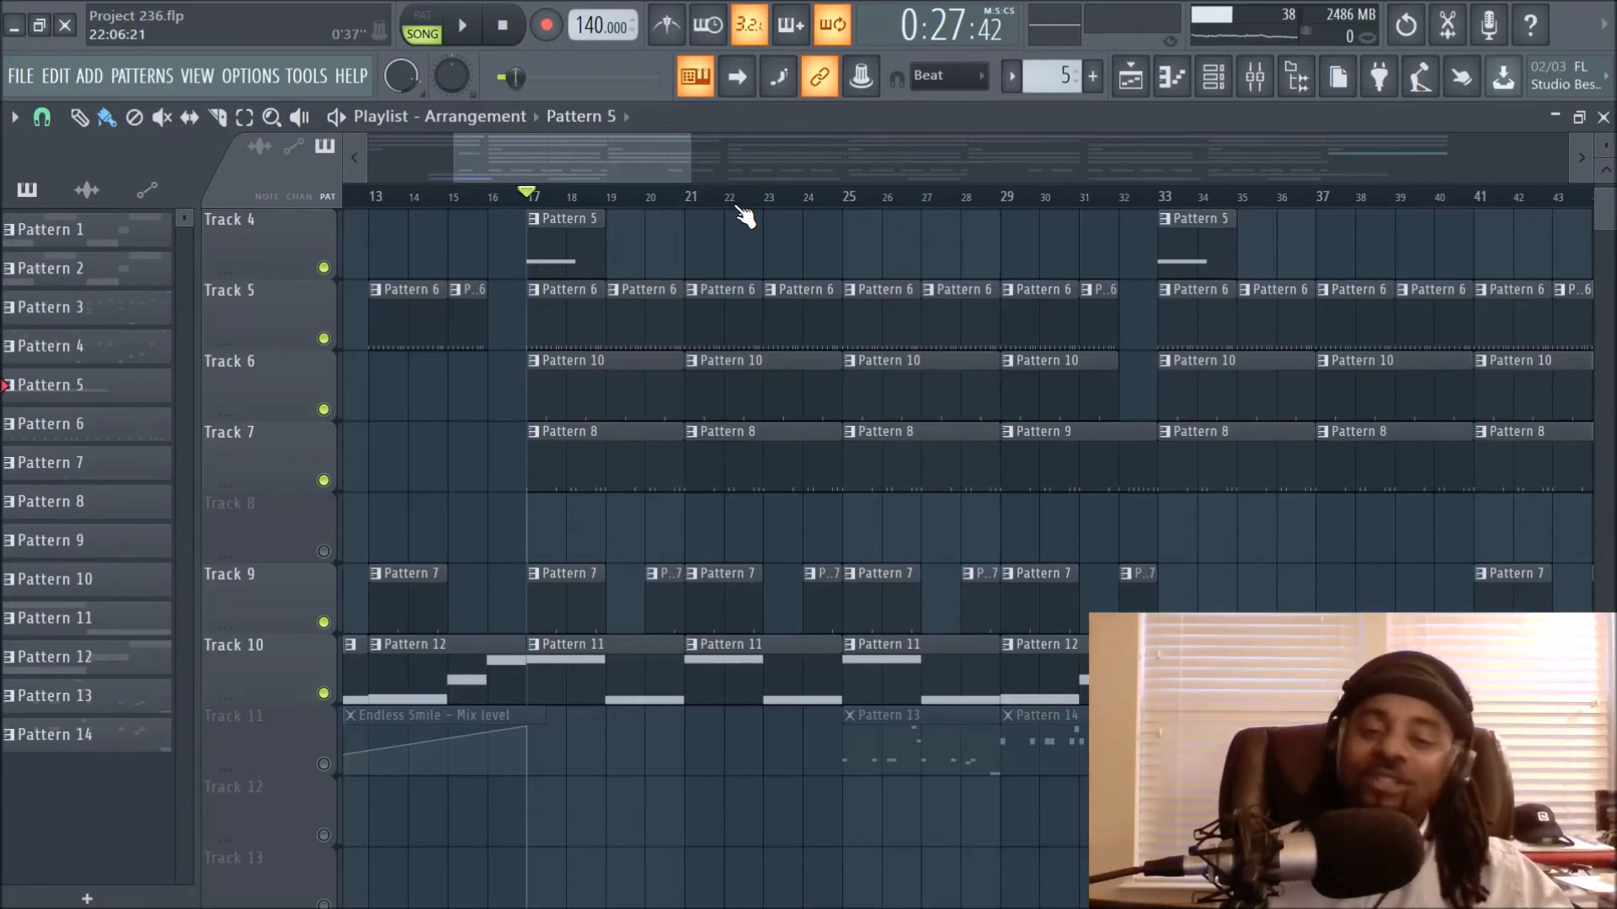
{"action": "key", "text": "space"}
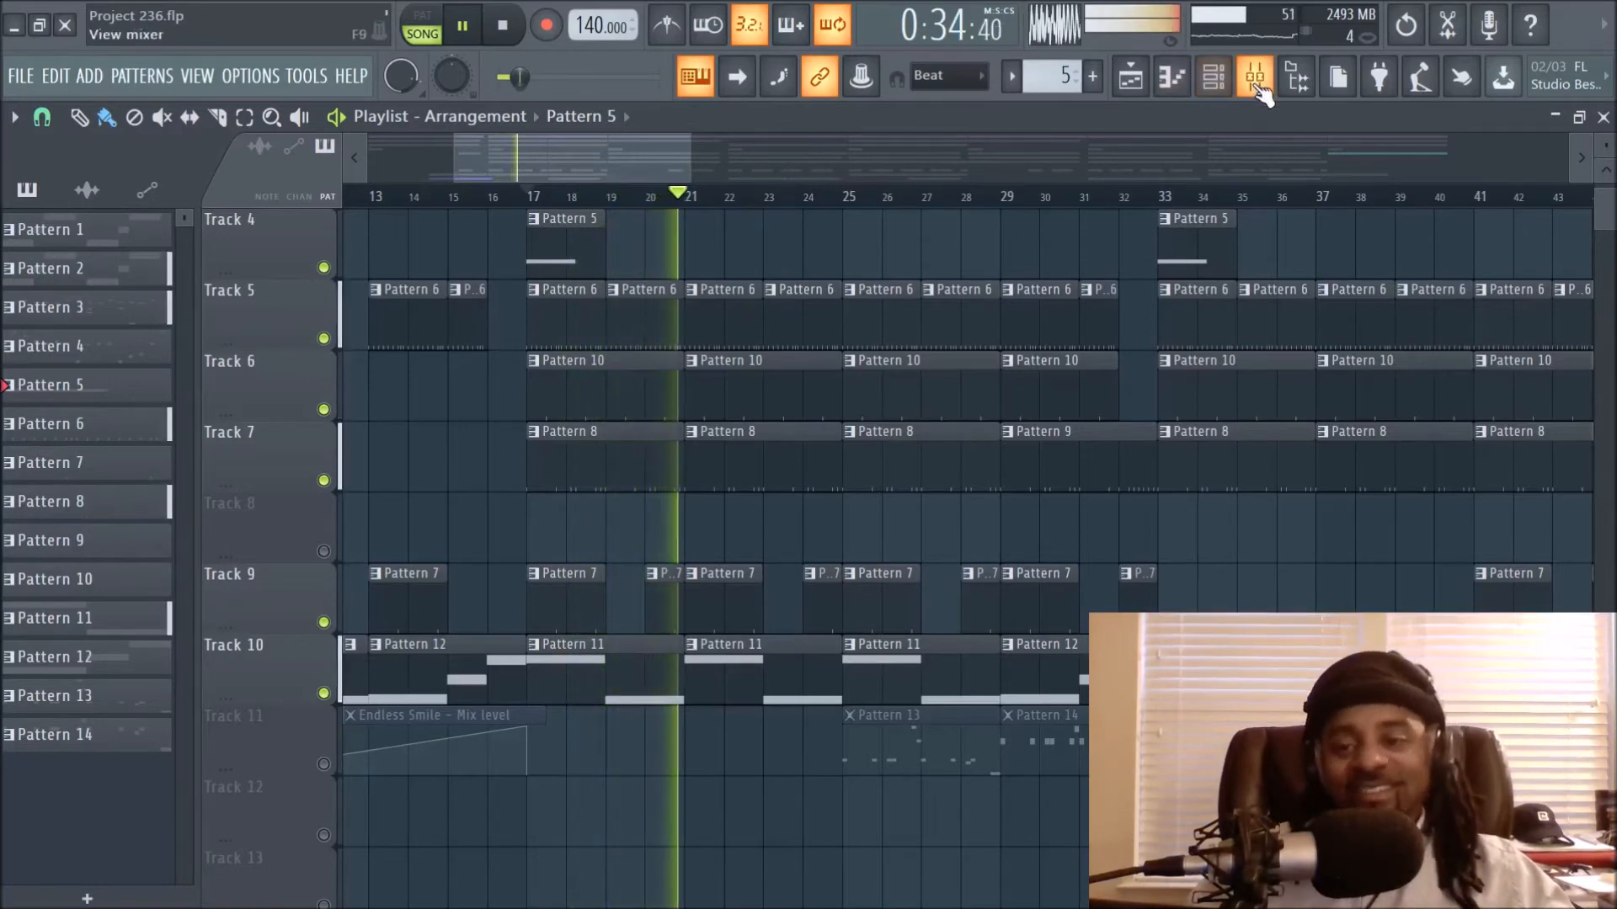
Select the Vox track in the mixer during playback and briefly open its Fruity parametric EQ 2
{"action": "left_click", "coordinate": [1219, 78]}
{"action": "left_click", "coordinate": [573, 318]}
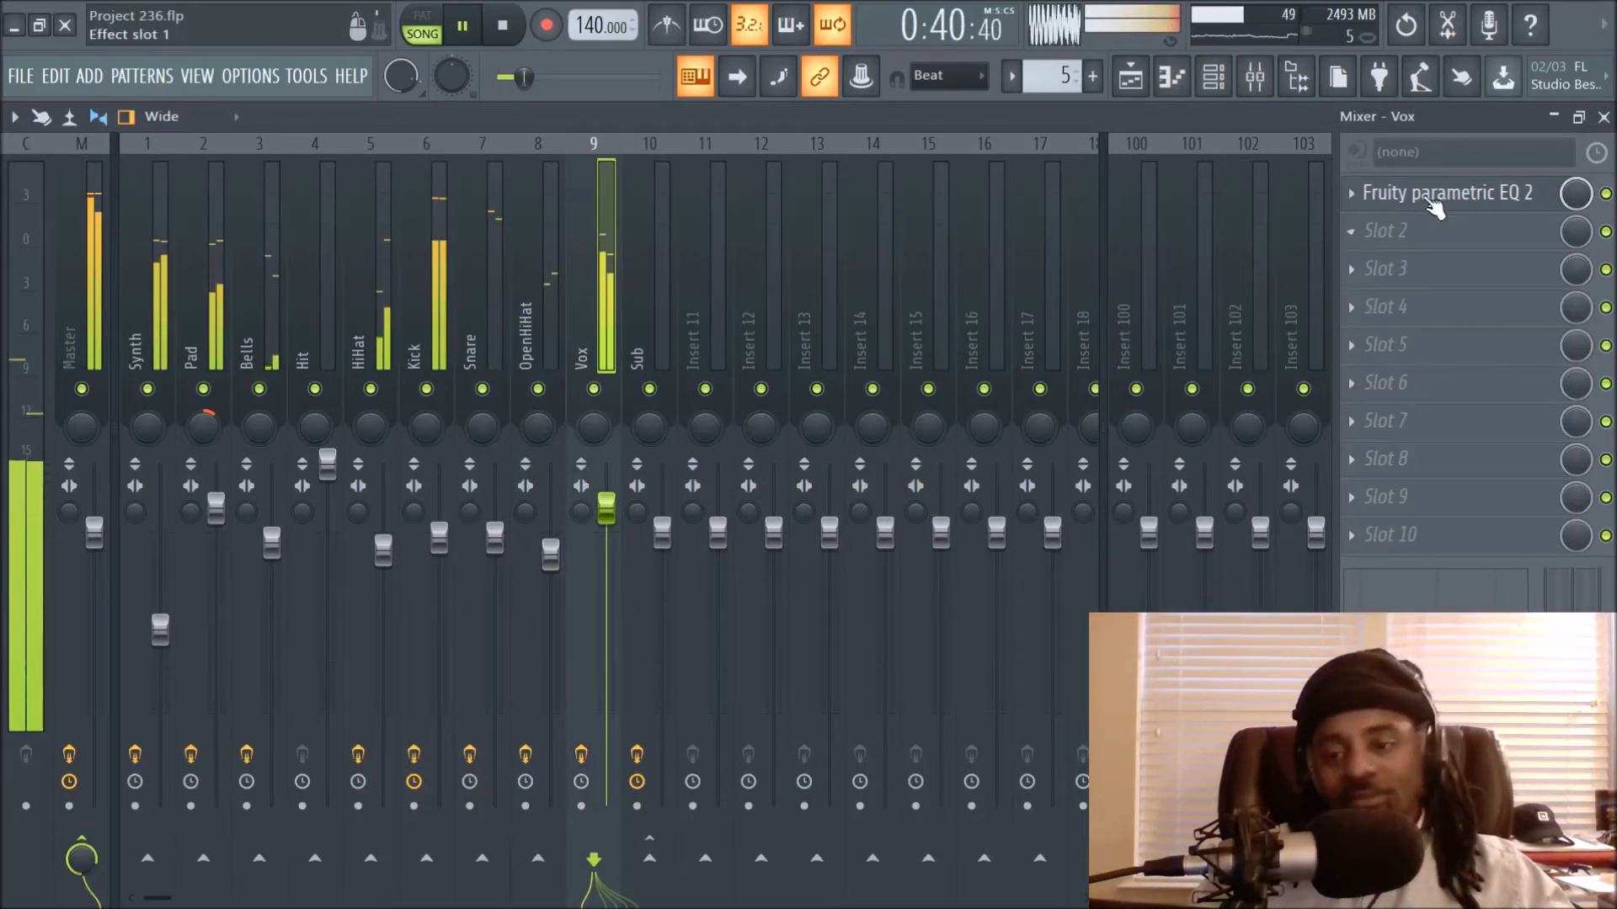
{"action": "left_click", "coordinate": [1416, 203]}
{"action": "left_click", "coordinate": [938, 331]}
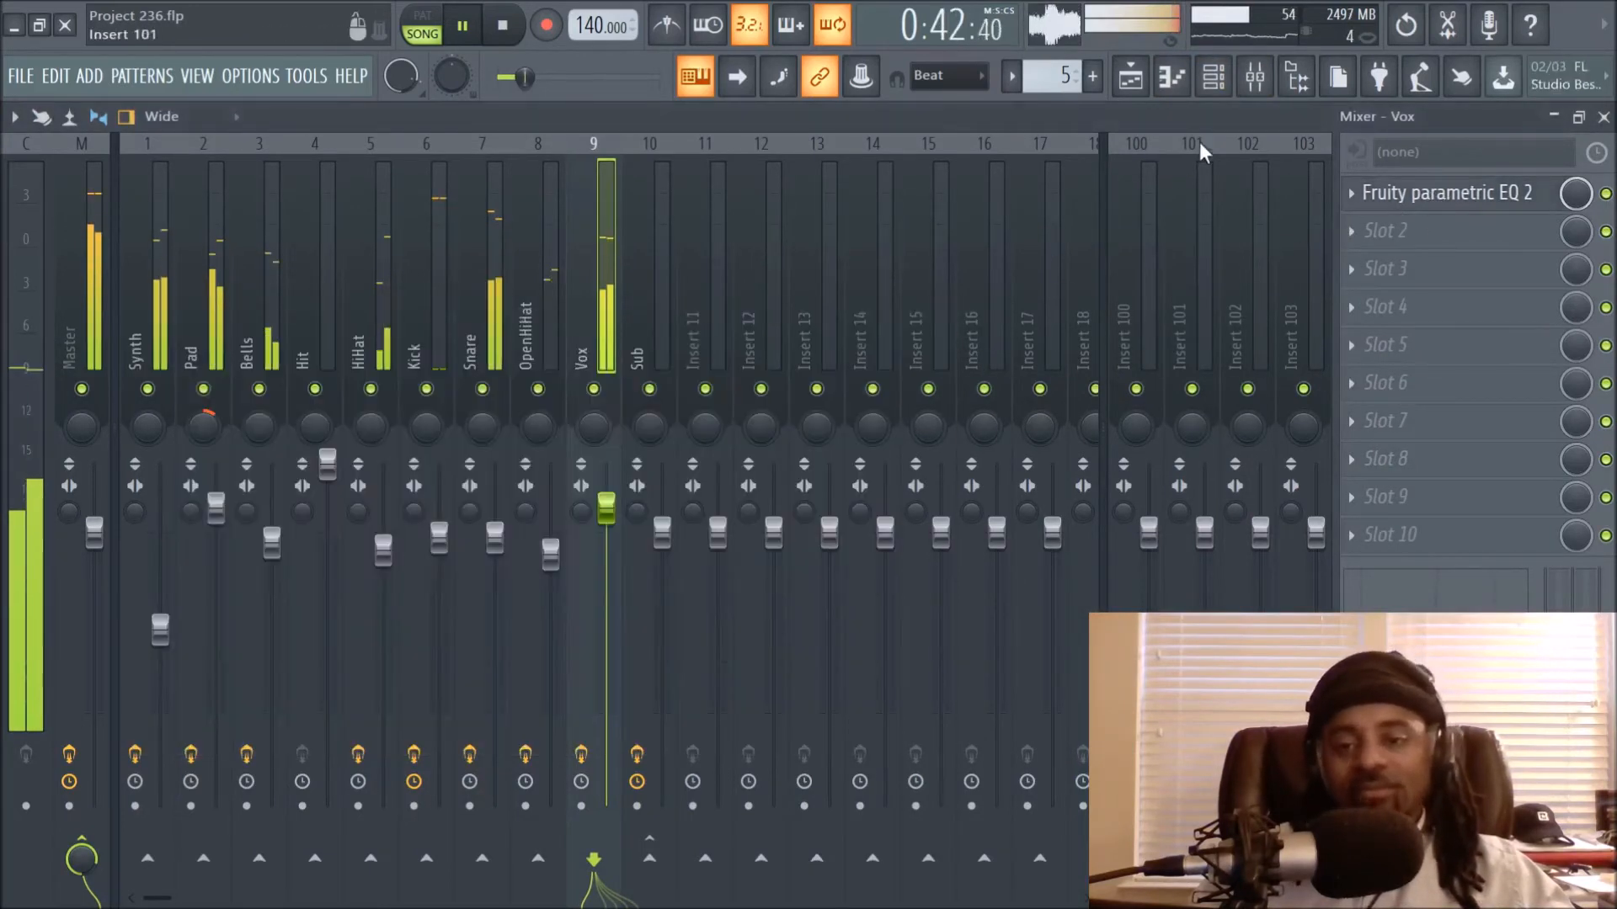
Open the Kontakt 5 vocal instrument from the channel rack, stop playback, and look through the EXHALE preset list
{"action": "left_click", "coordinate": [1212, 75]}
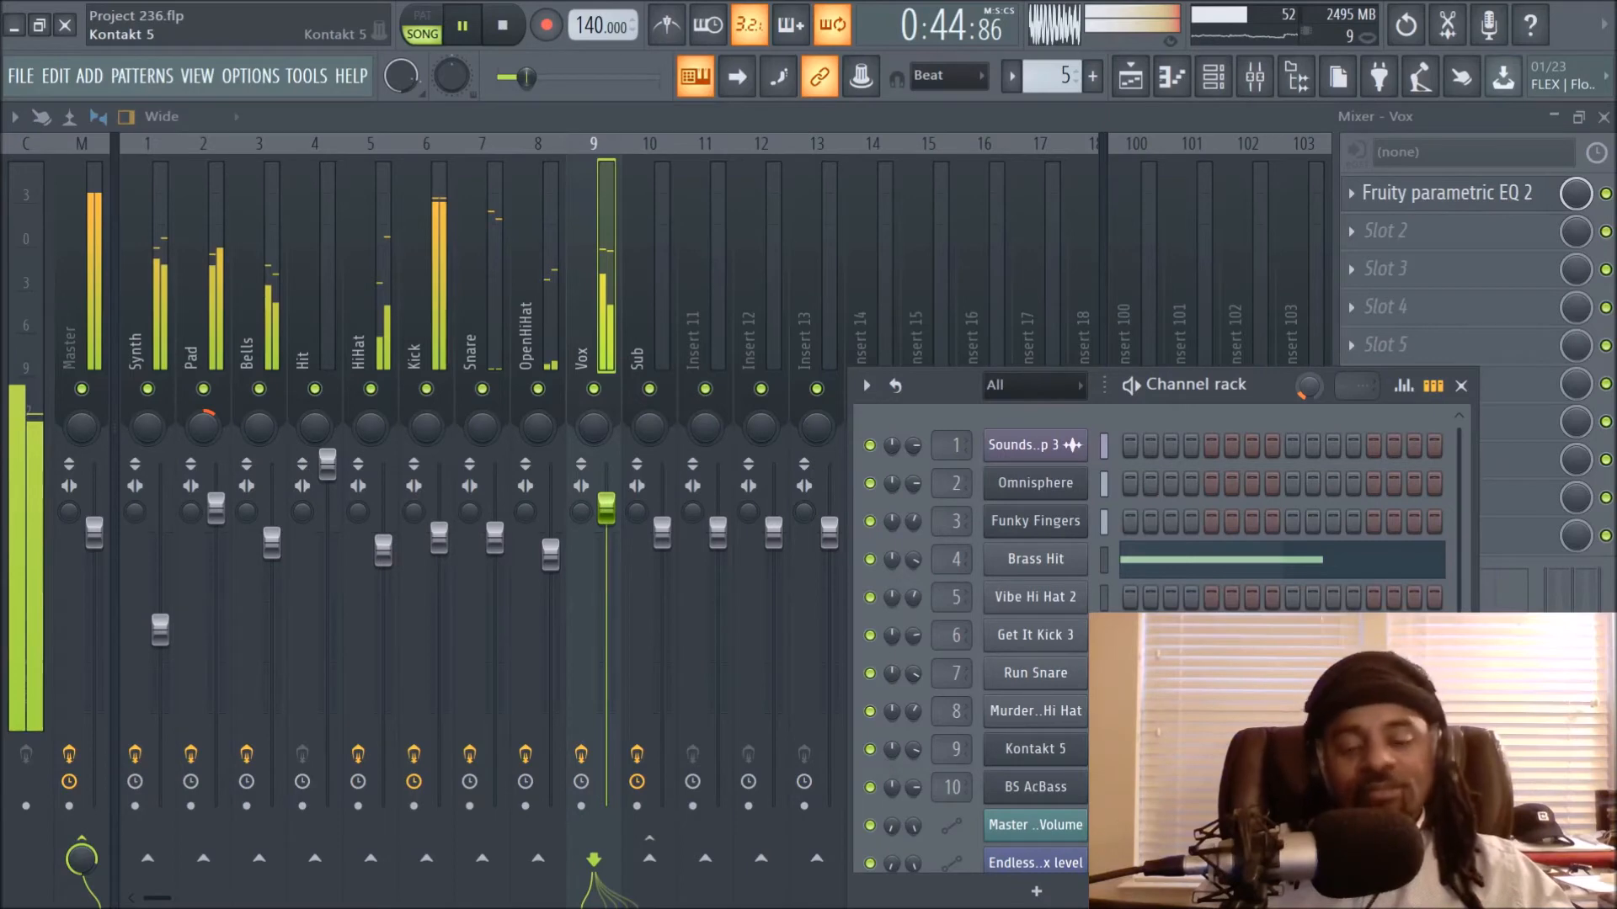
{"action": "left_click", "coordinate": [1035, 749]}
{"action": "left_click_drag", "start_coordinate": [917, 149], "coordinate": [882, 267]}
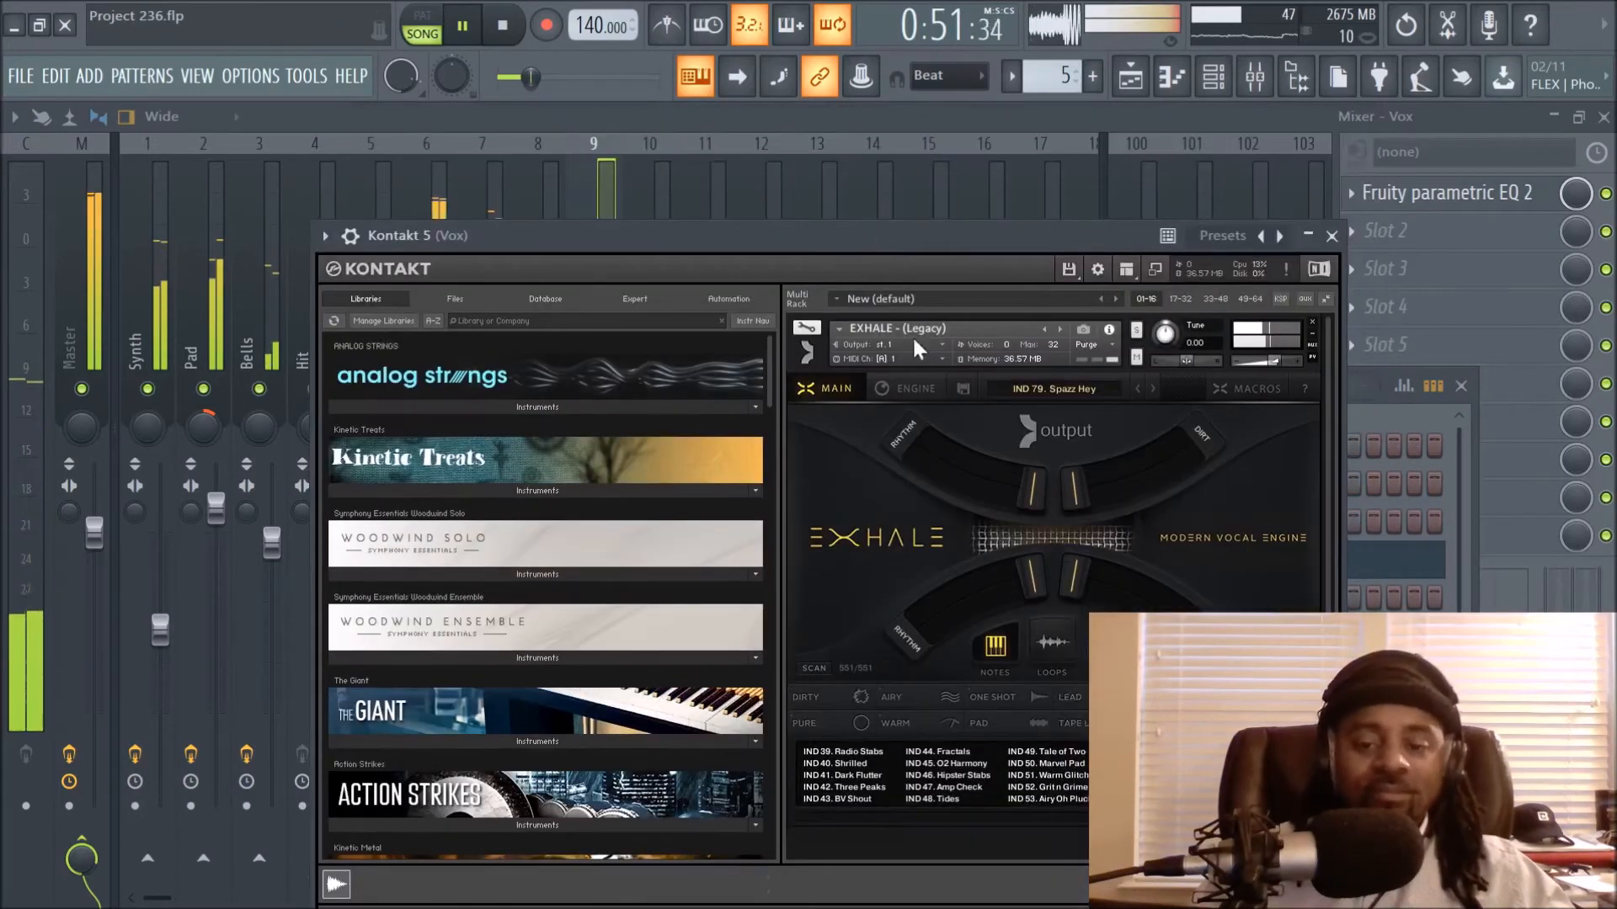
{"action": "left_click", "coordinate": [505, 30]}
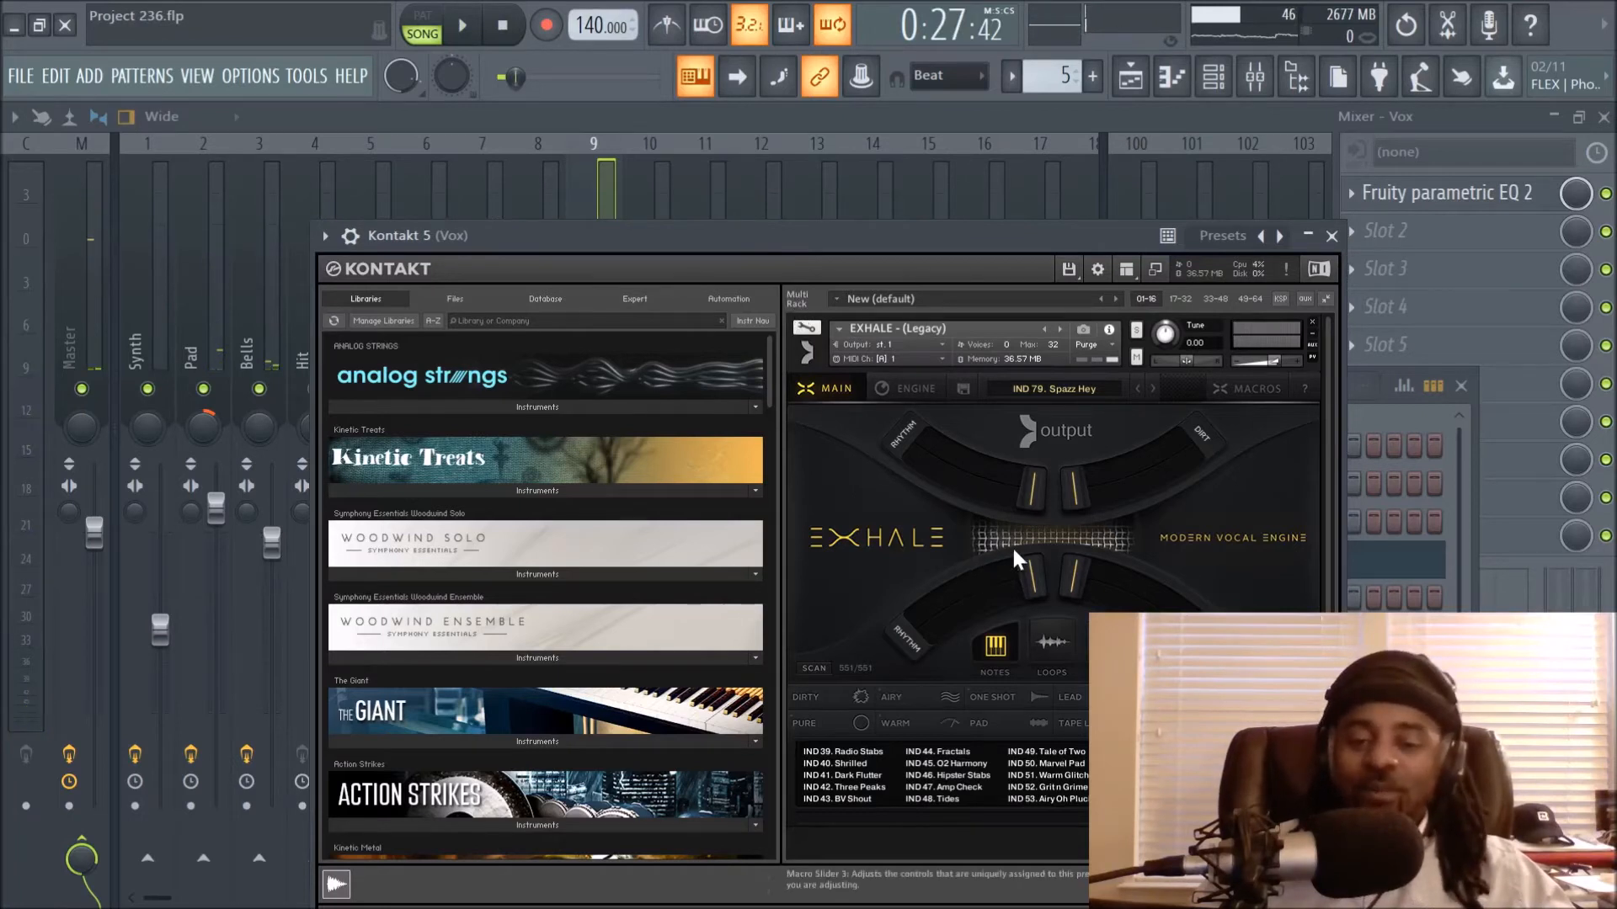
{"action": "left_click_drag", "start_coordinate": [1063, 811], "coordinate": [807, 805]}
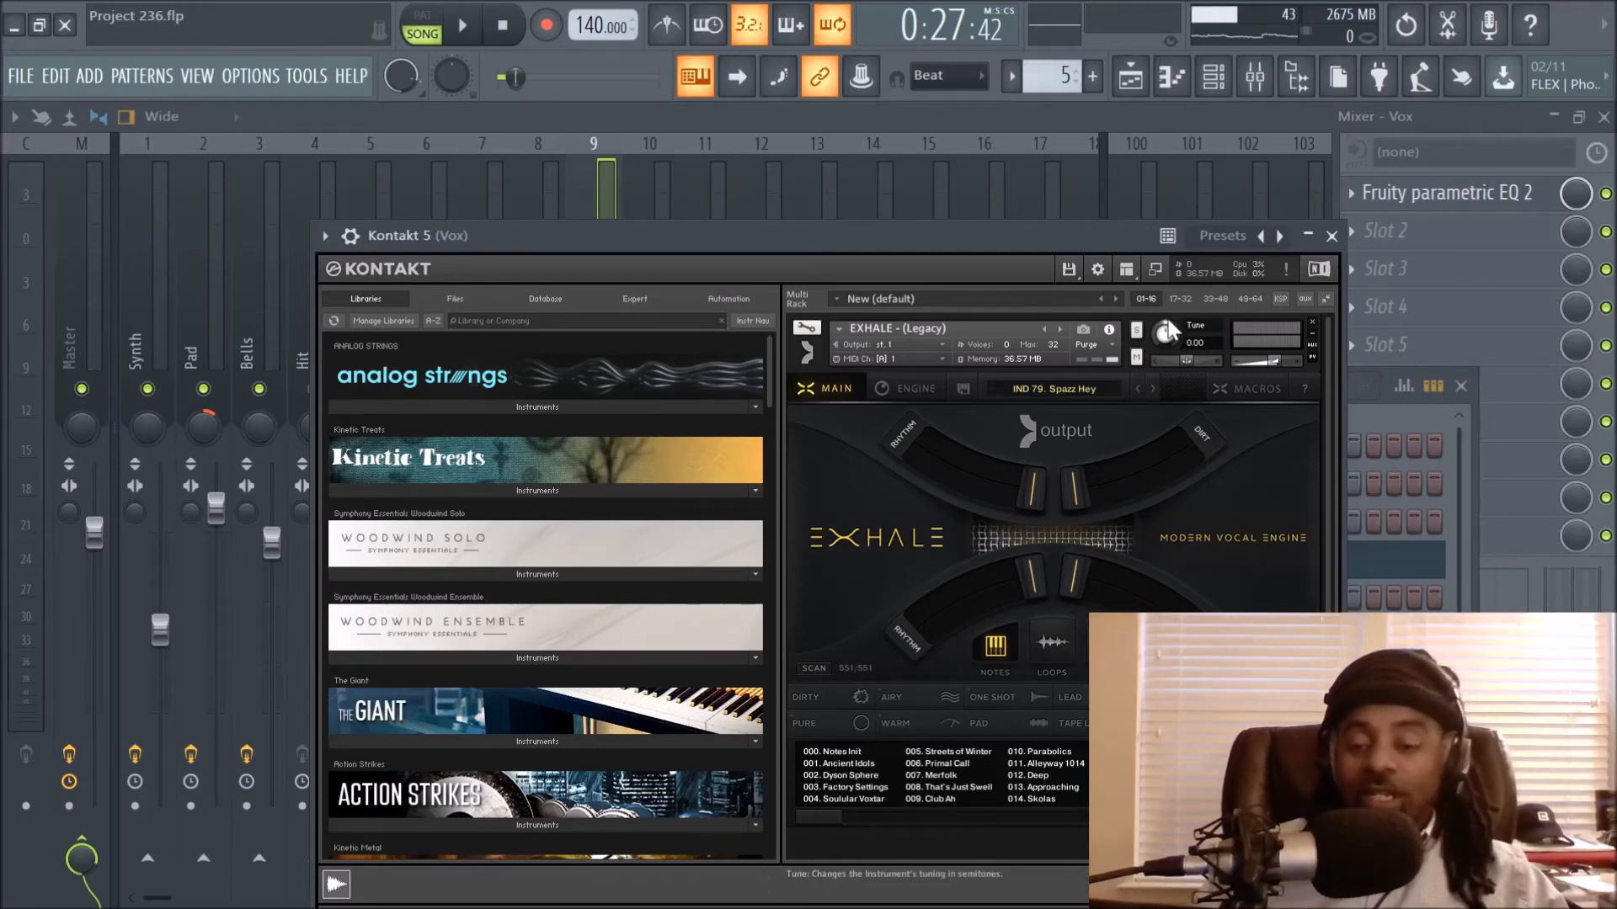
{"action": "left_click", "coordinate": [1331, 237]}
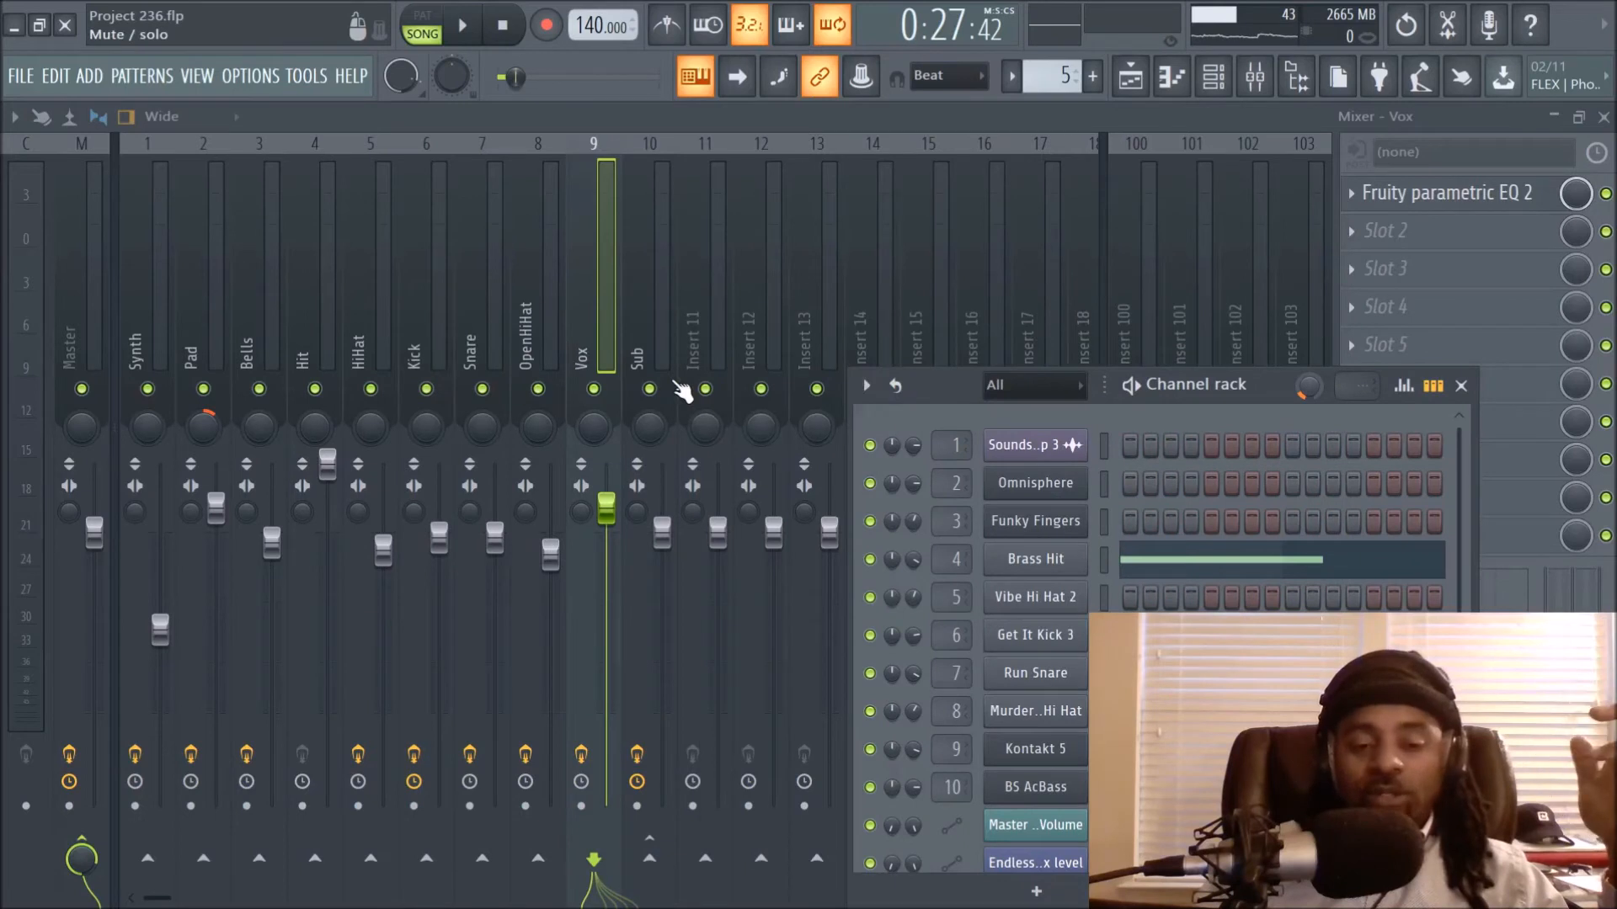
Select the Sub track in the mixer and inspect its Fruity Fast Dist, Fruity Limiter and Fruity parametric EQ 2
{"action": "left_click", "coordinate": [637, 322]}
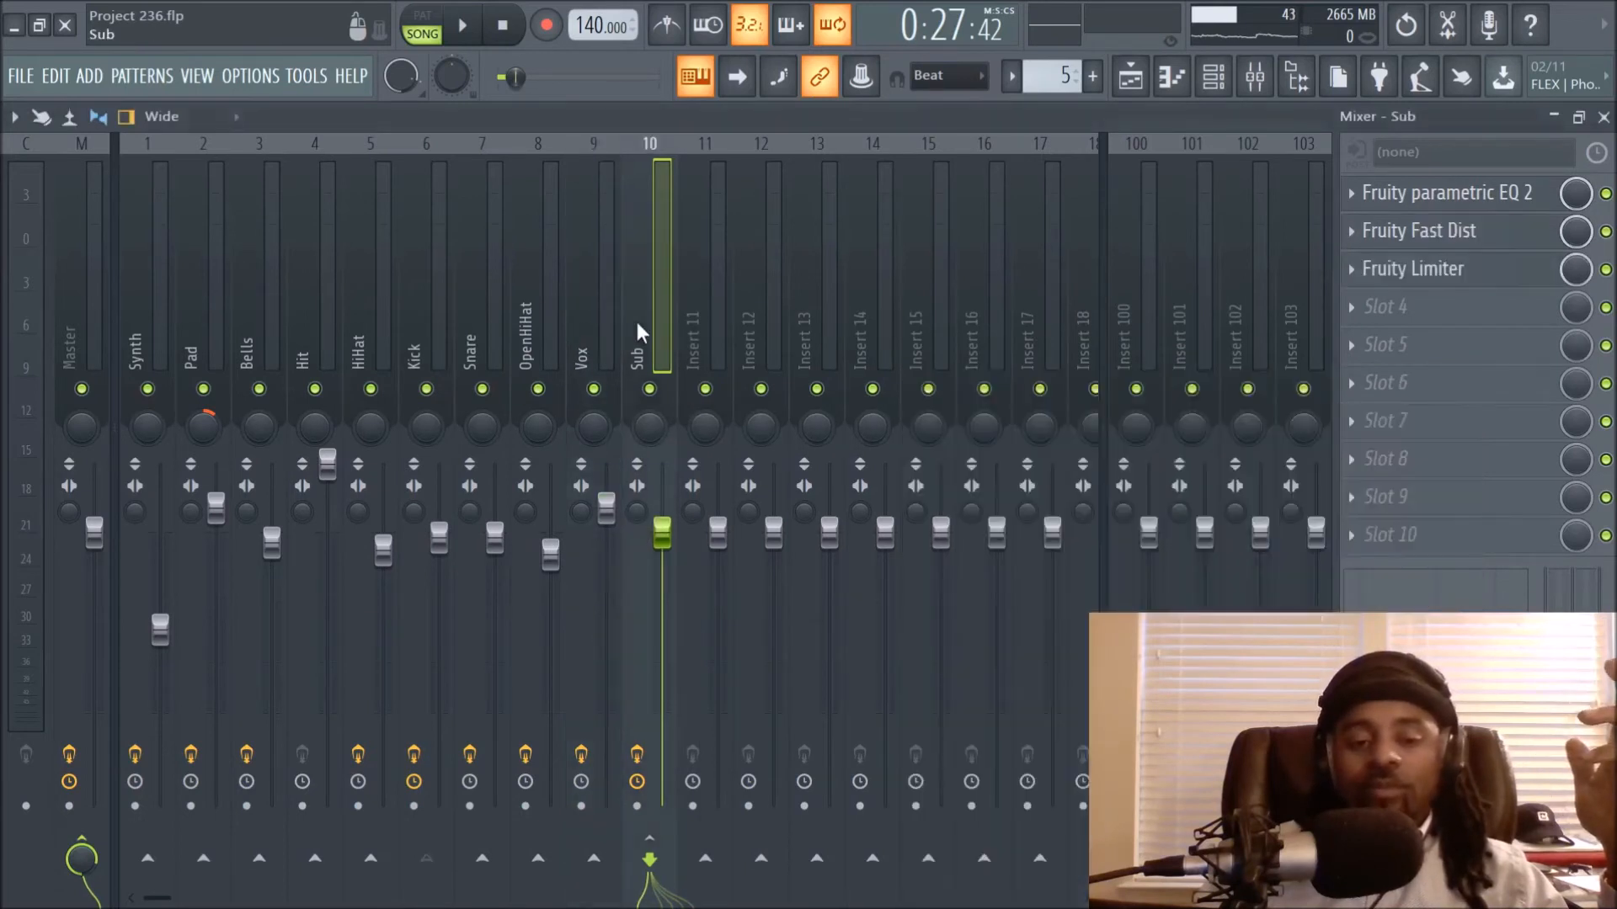
{"action": "left_click", "coordinate": [1373, 237]}
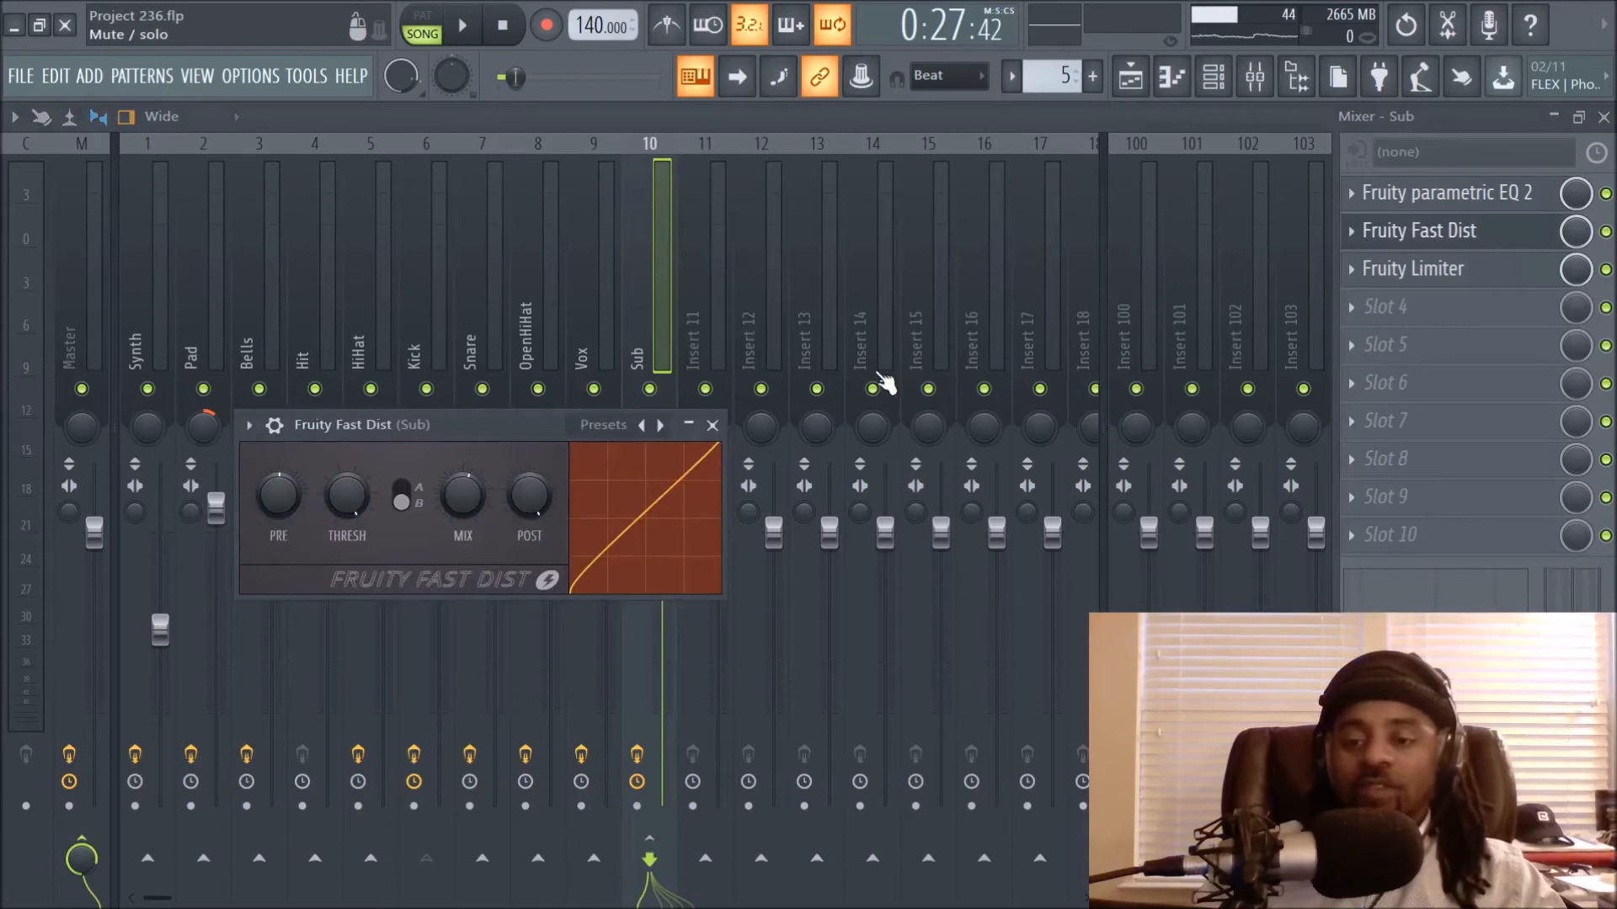
{"action": "left_click", "coordinate": [712, 425]}
{"action": "left_click", "coordinate": [1397, 270]}
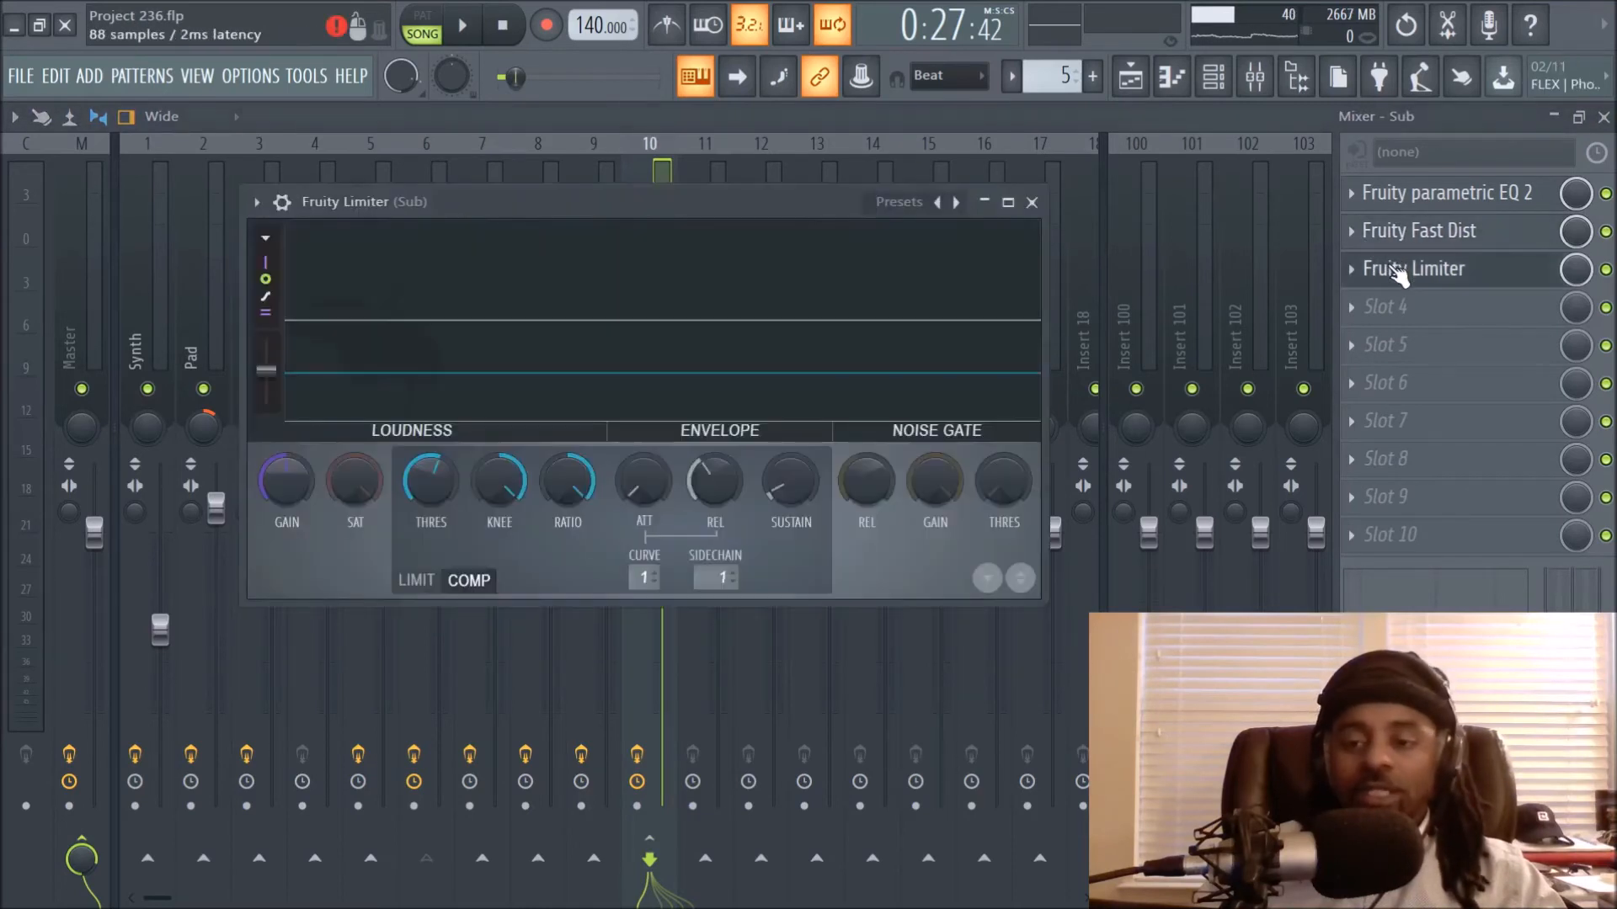
{"action": "left_click", "coordinate": [1030, 203]}
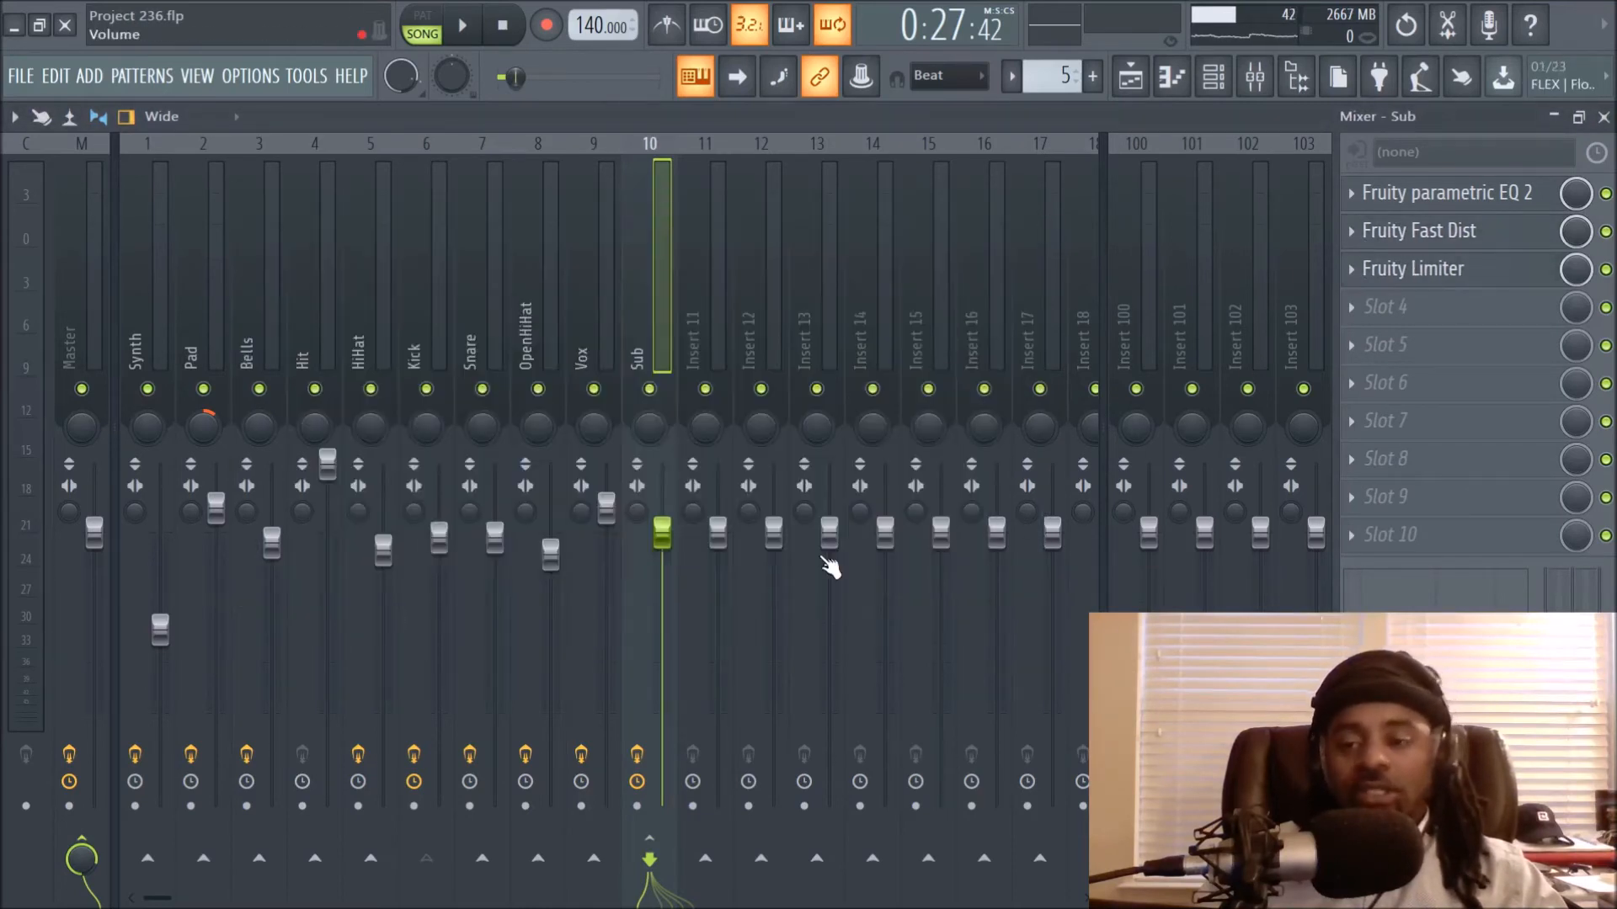
{"action": "left_click", "coordinate": [1477, 195]}
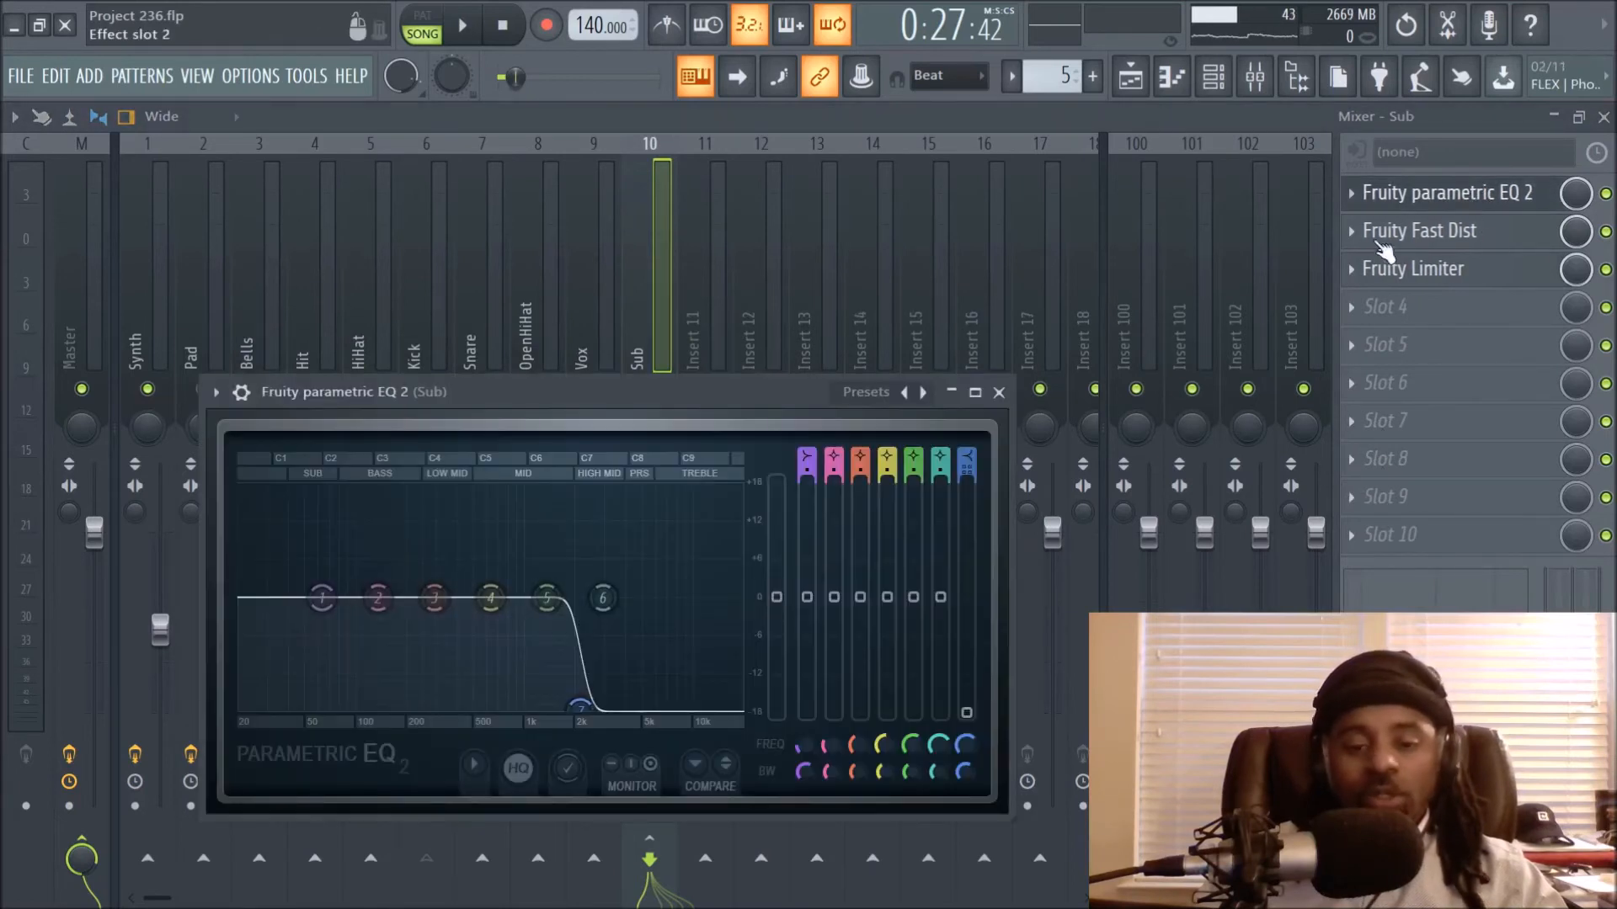
{"action": "left_click", "coordinate": [999, 392]}
Reselect the Vox track and examine the low-end cut in its Fruity parametric EQ 2
{"action": "left_click", "coordinate": [589, 352]}
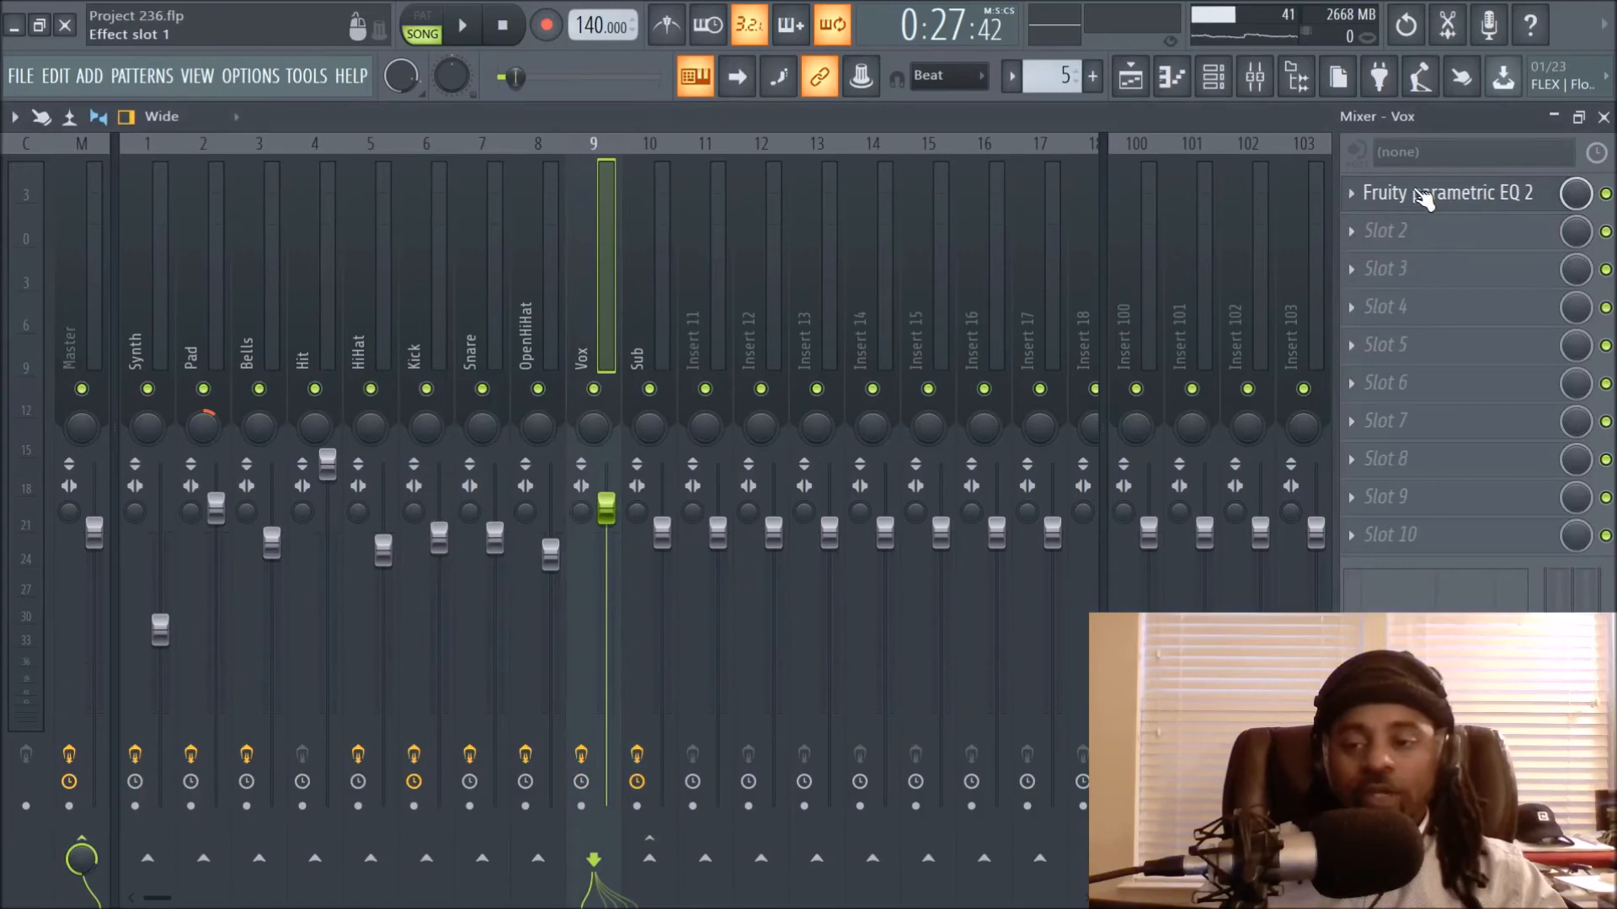
{"action": "left_click", "coordinate": [1426, 197]}
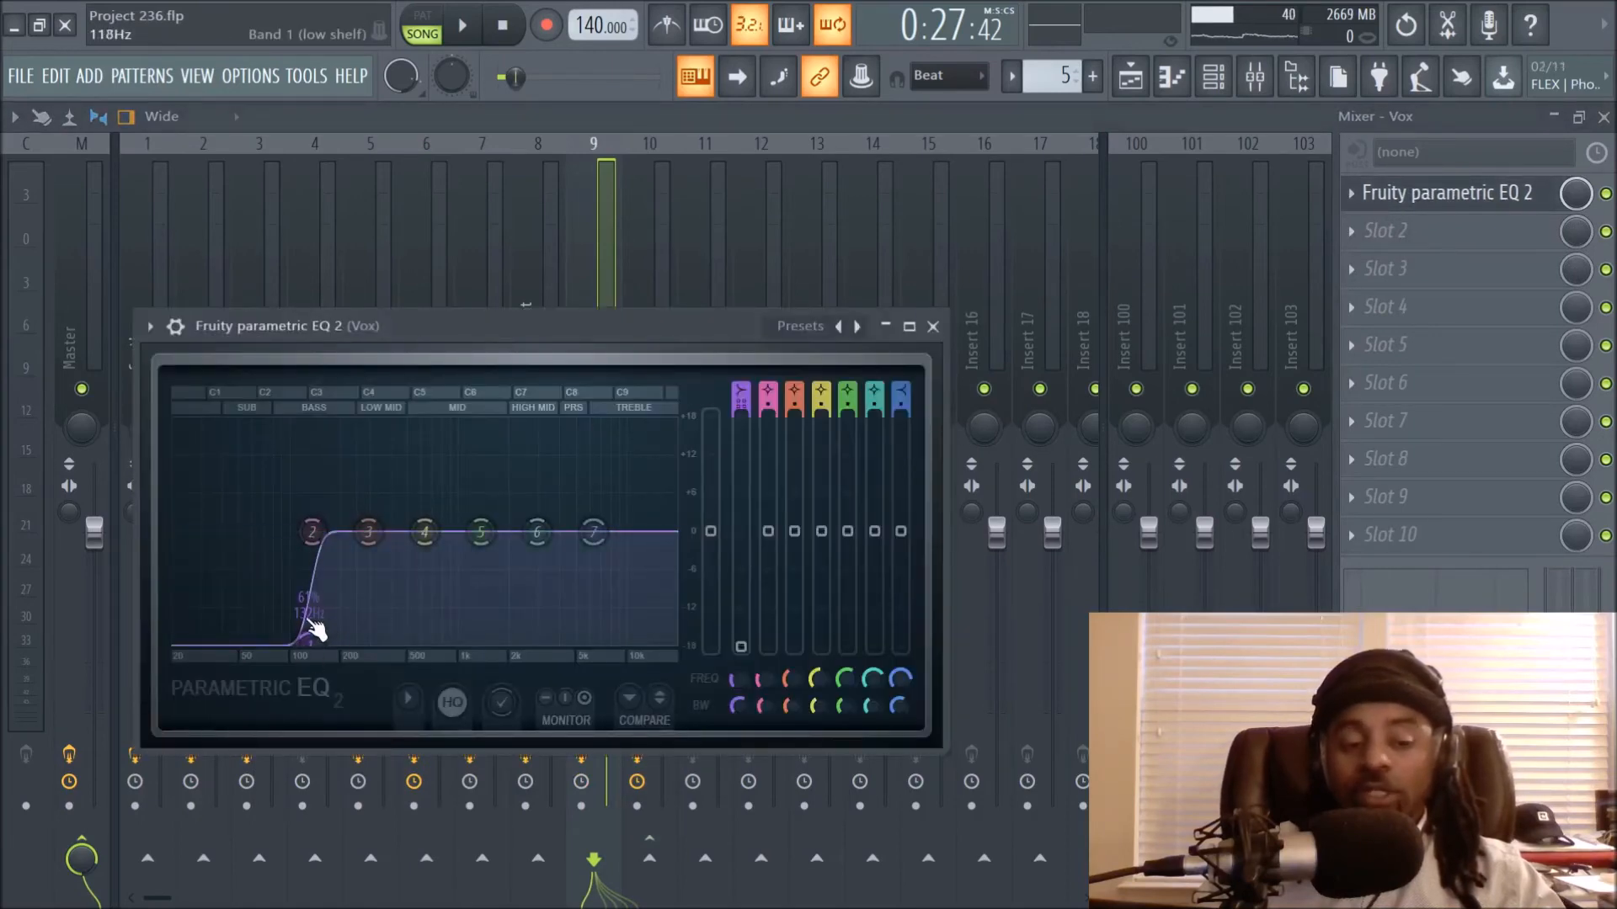
{"action": "left_click", "coordinate": [933, 327]}
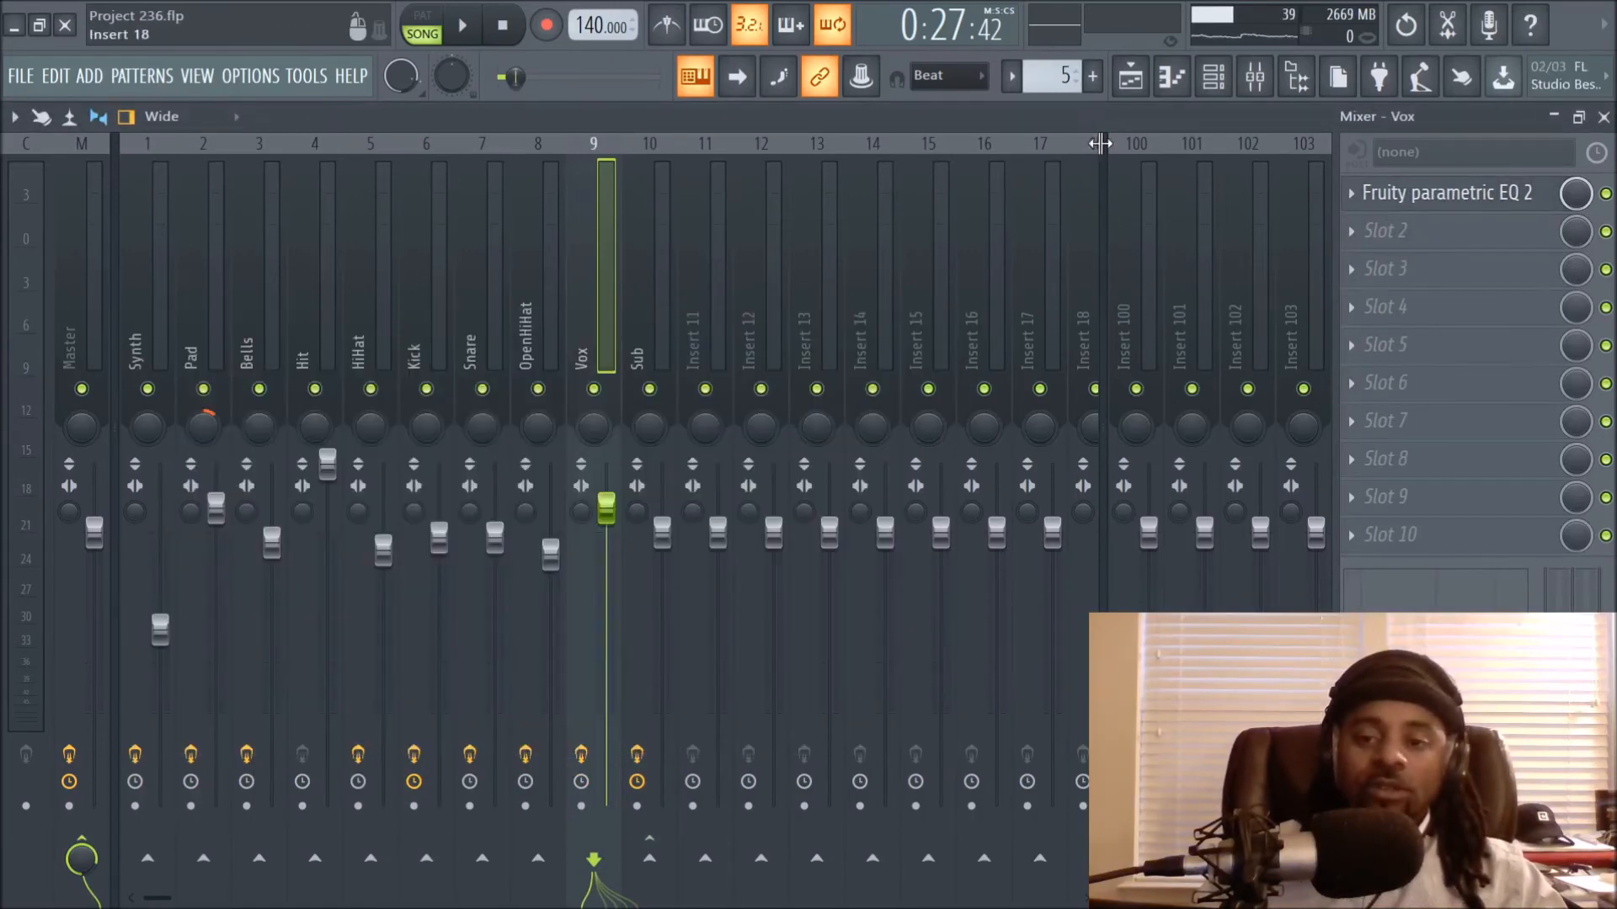
Unmute Track 11 in the playlist and play the arrangement from bar 25
{"action": "left_click", "coordinate": [1129, 76]}
{"action": "scroll", "coordinate": [697, 205], "scroll_direction": "down", "scroll_amount": 4}
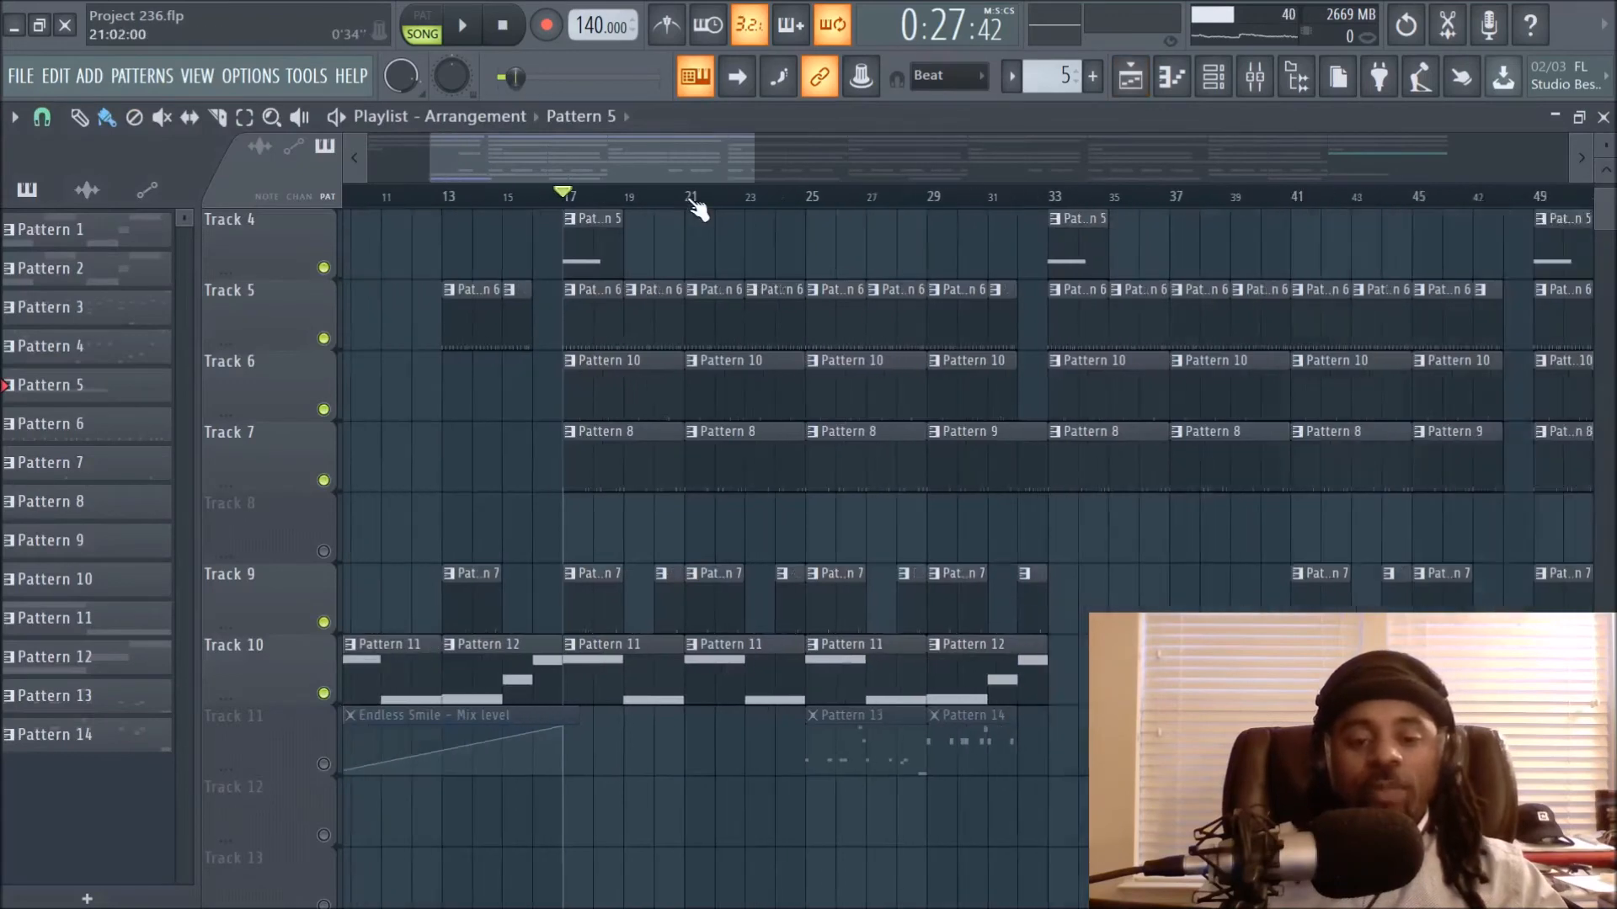
{"action": "left_click", "coordinate": [325, 766]}
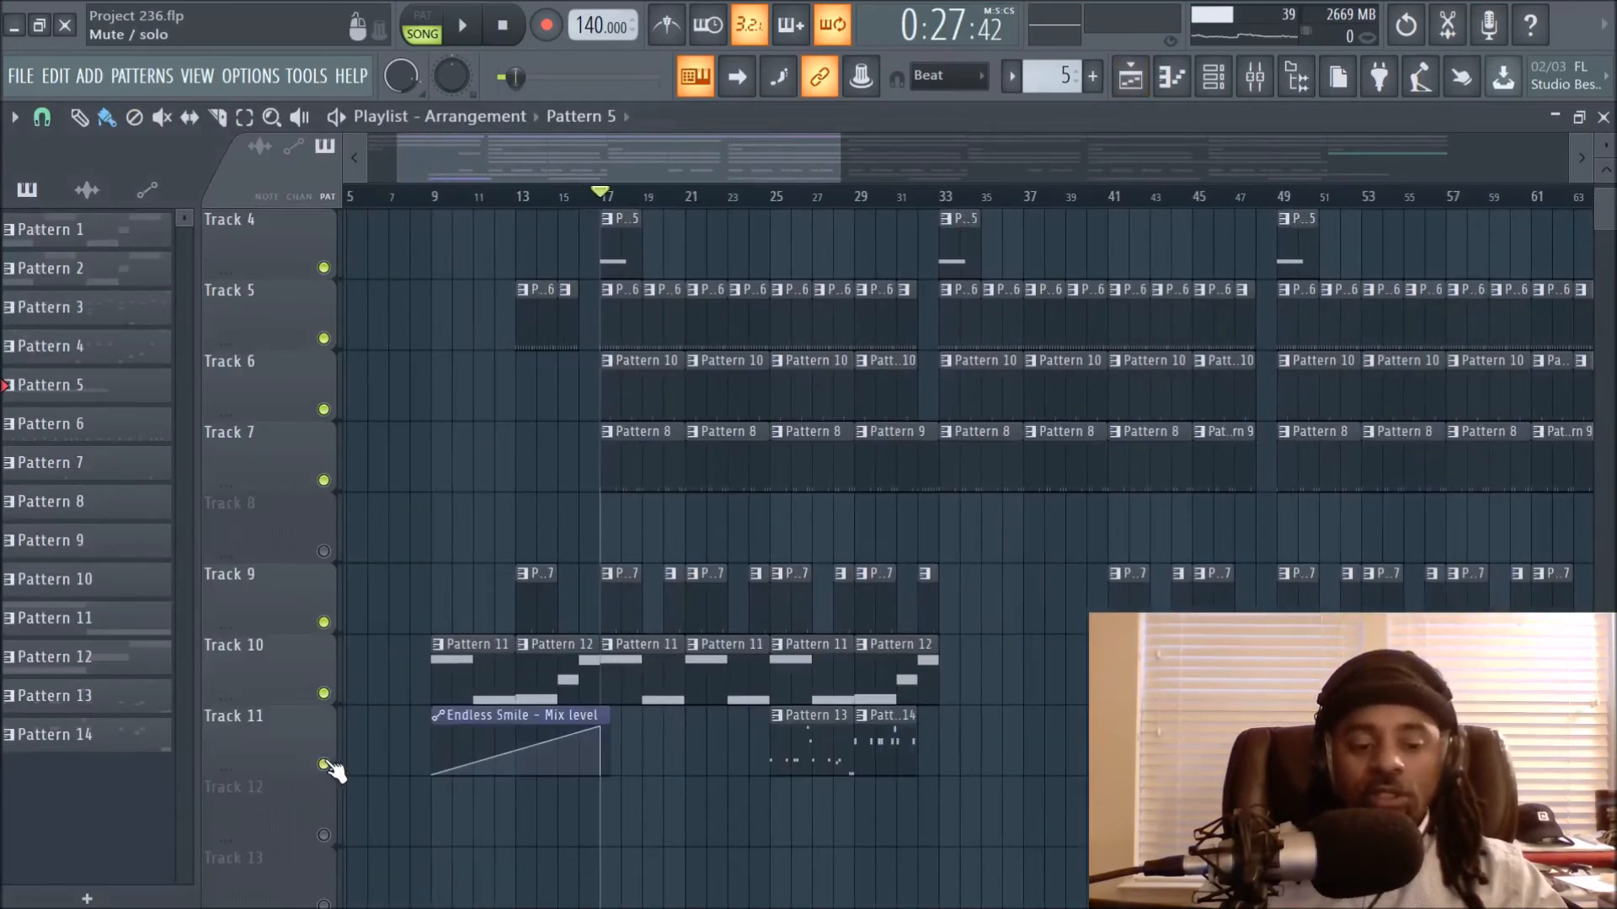
{"action": "left_click", "coordinate": [771, 202]}
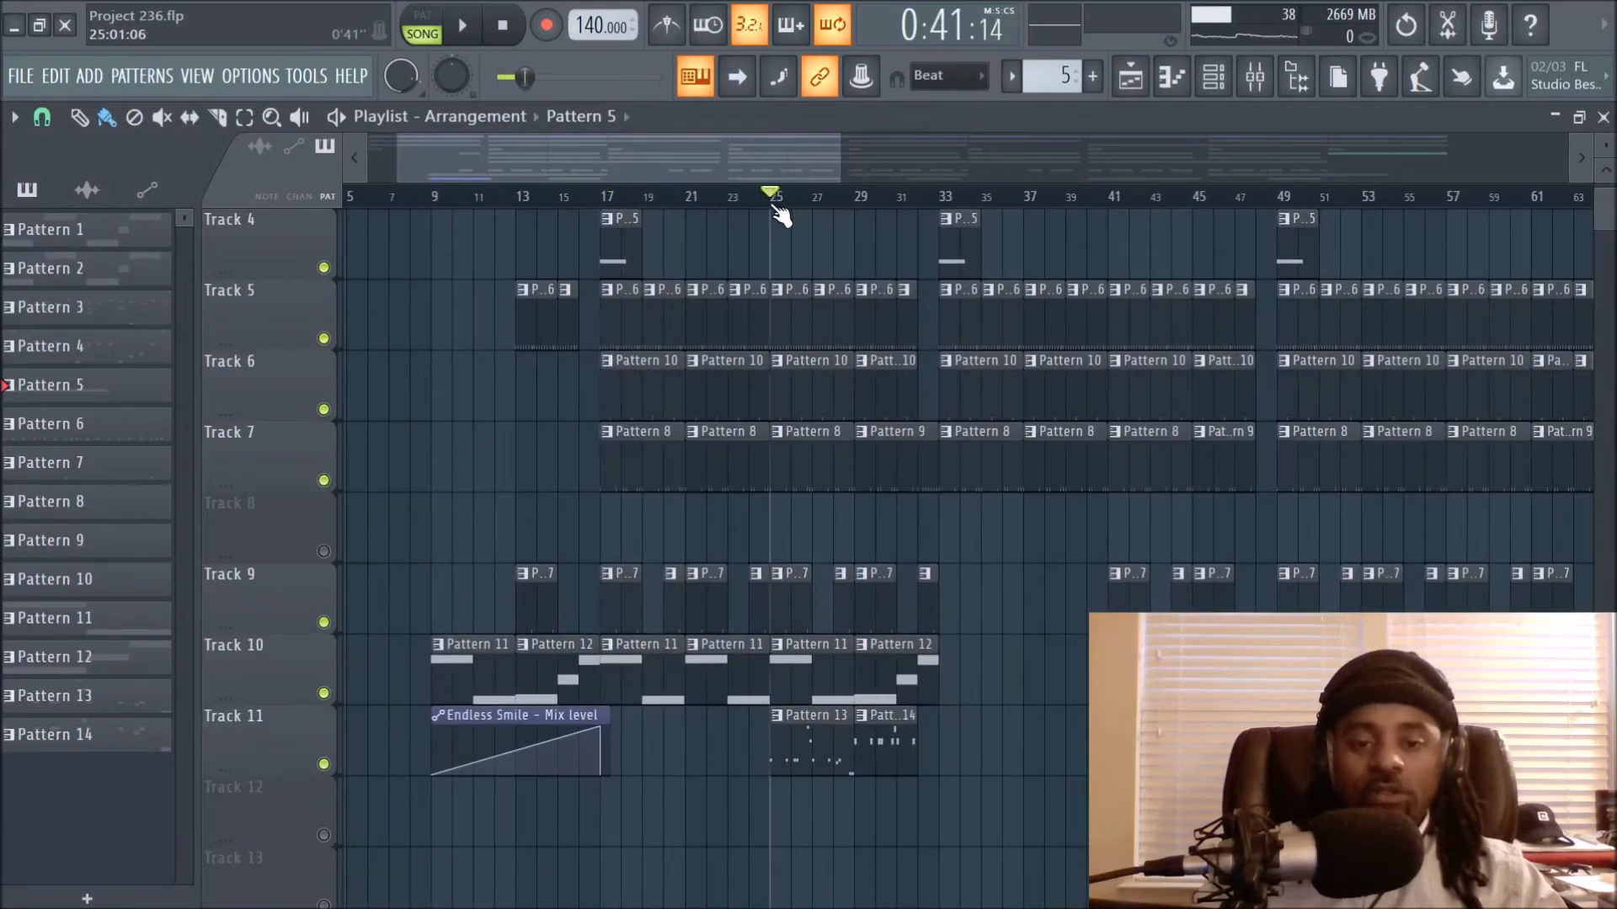
{"action": "key", "text": "space"}
{"action": "scroll", "coordinate": [837, 202], "scroll_direction": "up", "scroll_amount": 4}
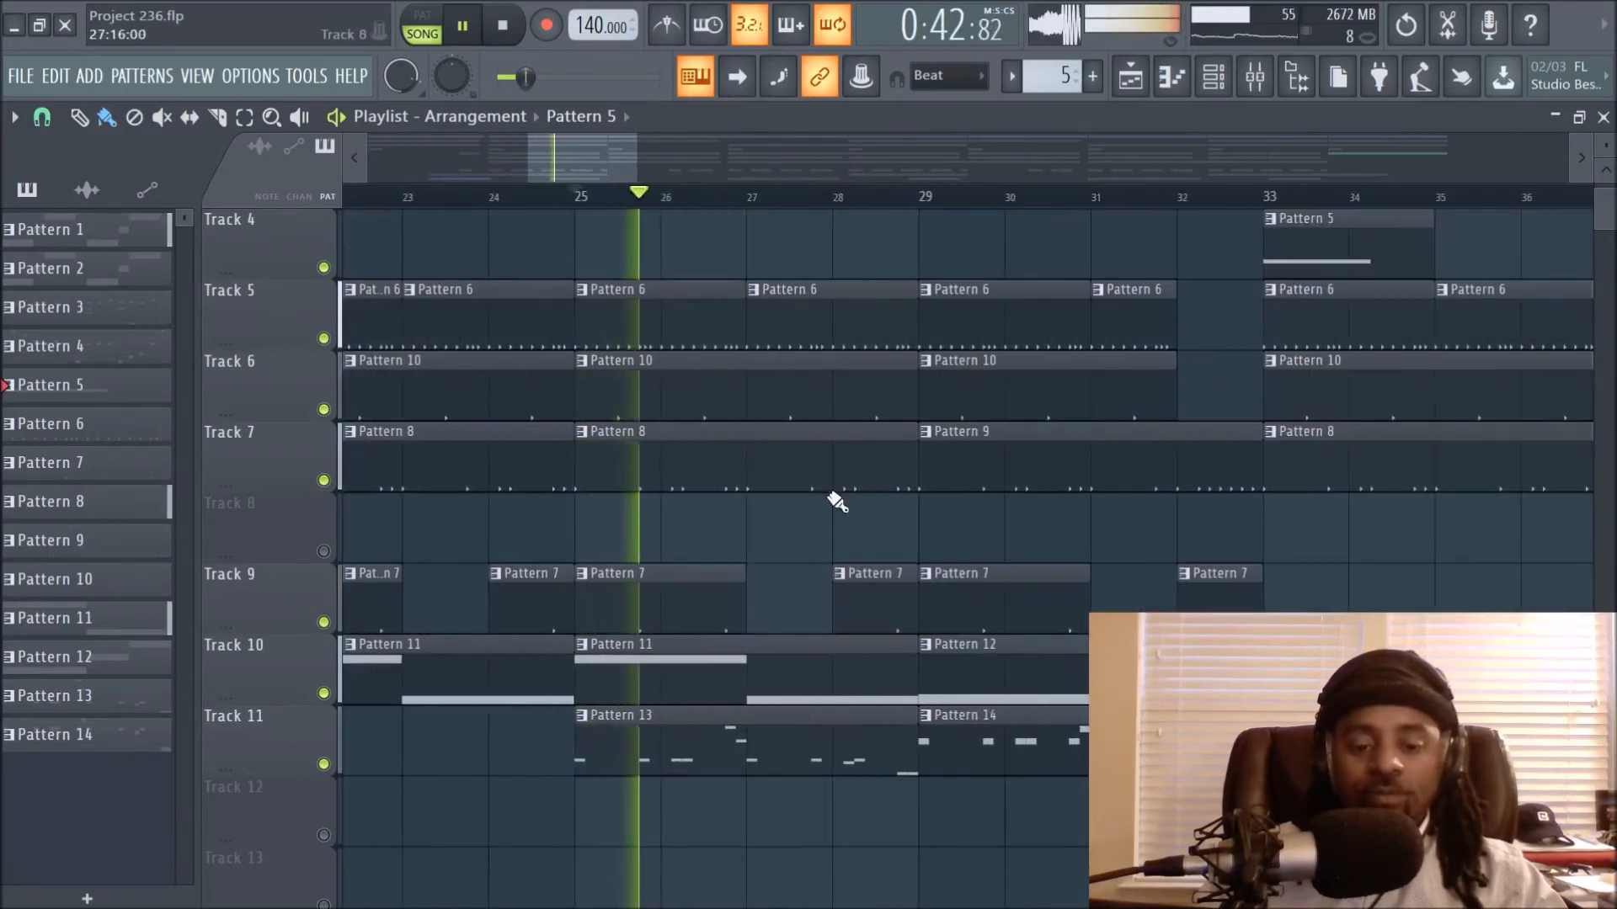
View the BS AcBass notes of Pattern 13 and Pattern 14 in the piano roll during playback
{"action": "double_click", "coordinate": [761, 759]}
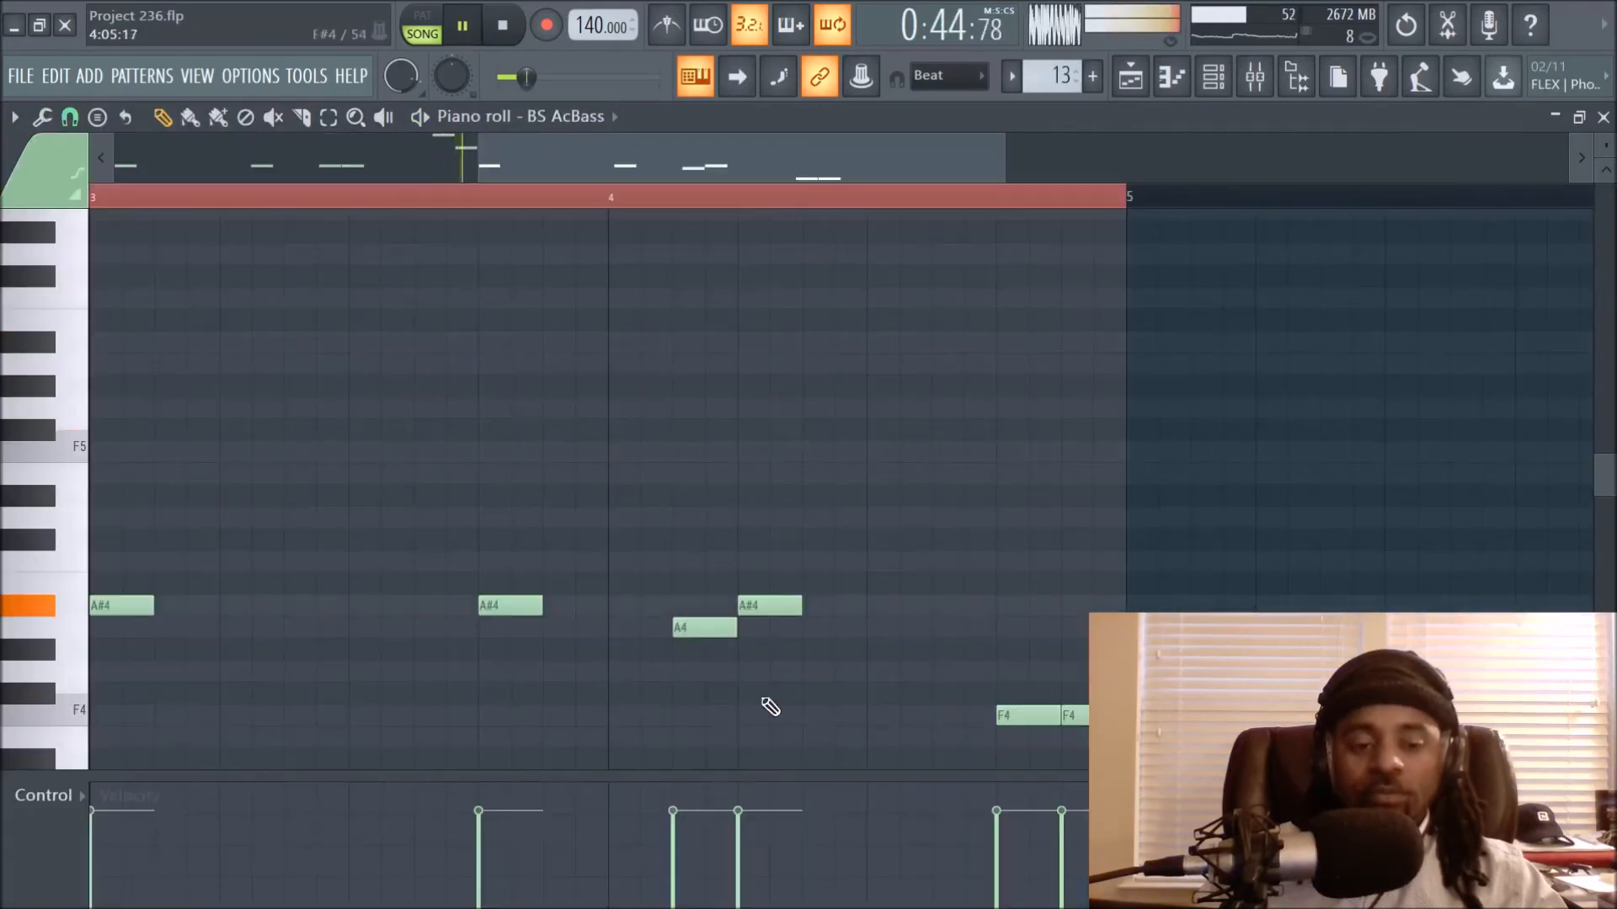
{"action": "scroll", "coordinate": [751, 171], "scroll_direction": "up", "scroll_amount": 1}
{"action": "scroll", "coordinate": [775, 216], "scroll_direction": "down", "scroll_amount": 2}
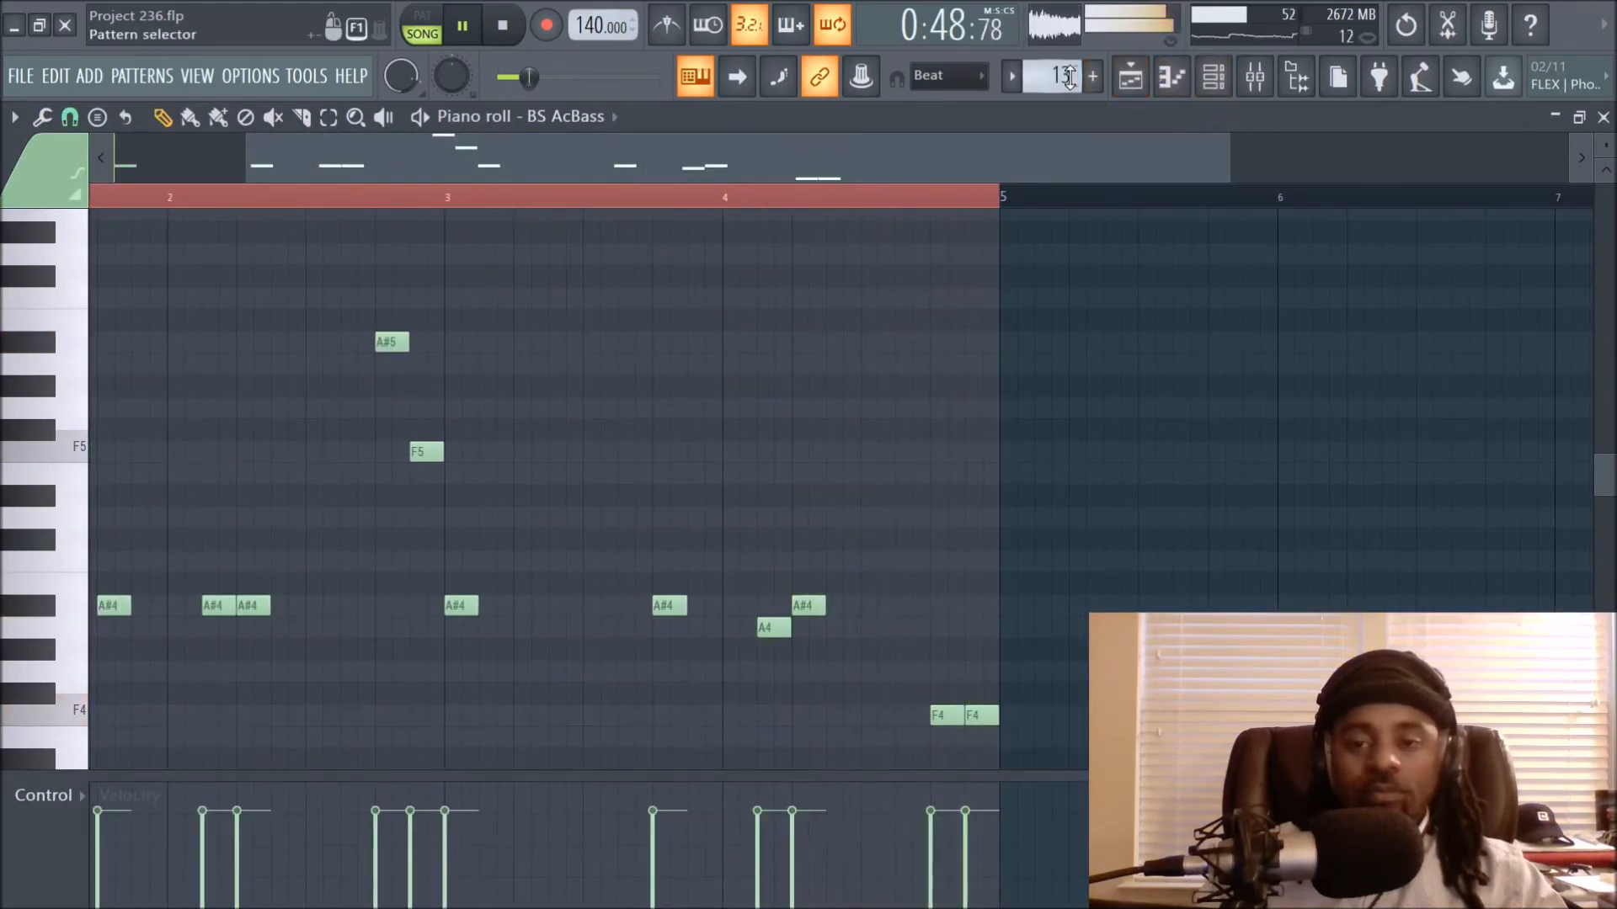
{"action": "scroll", "coordinate": [1067, 80], "scroll_direction": "up", "scroll_amount": 1}
{"action": "left_click_drag", "start_coordinate": [872, 152], "coordinate": [668, 173]}
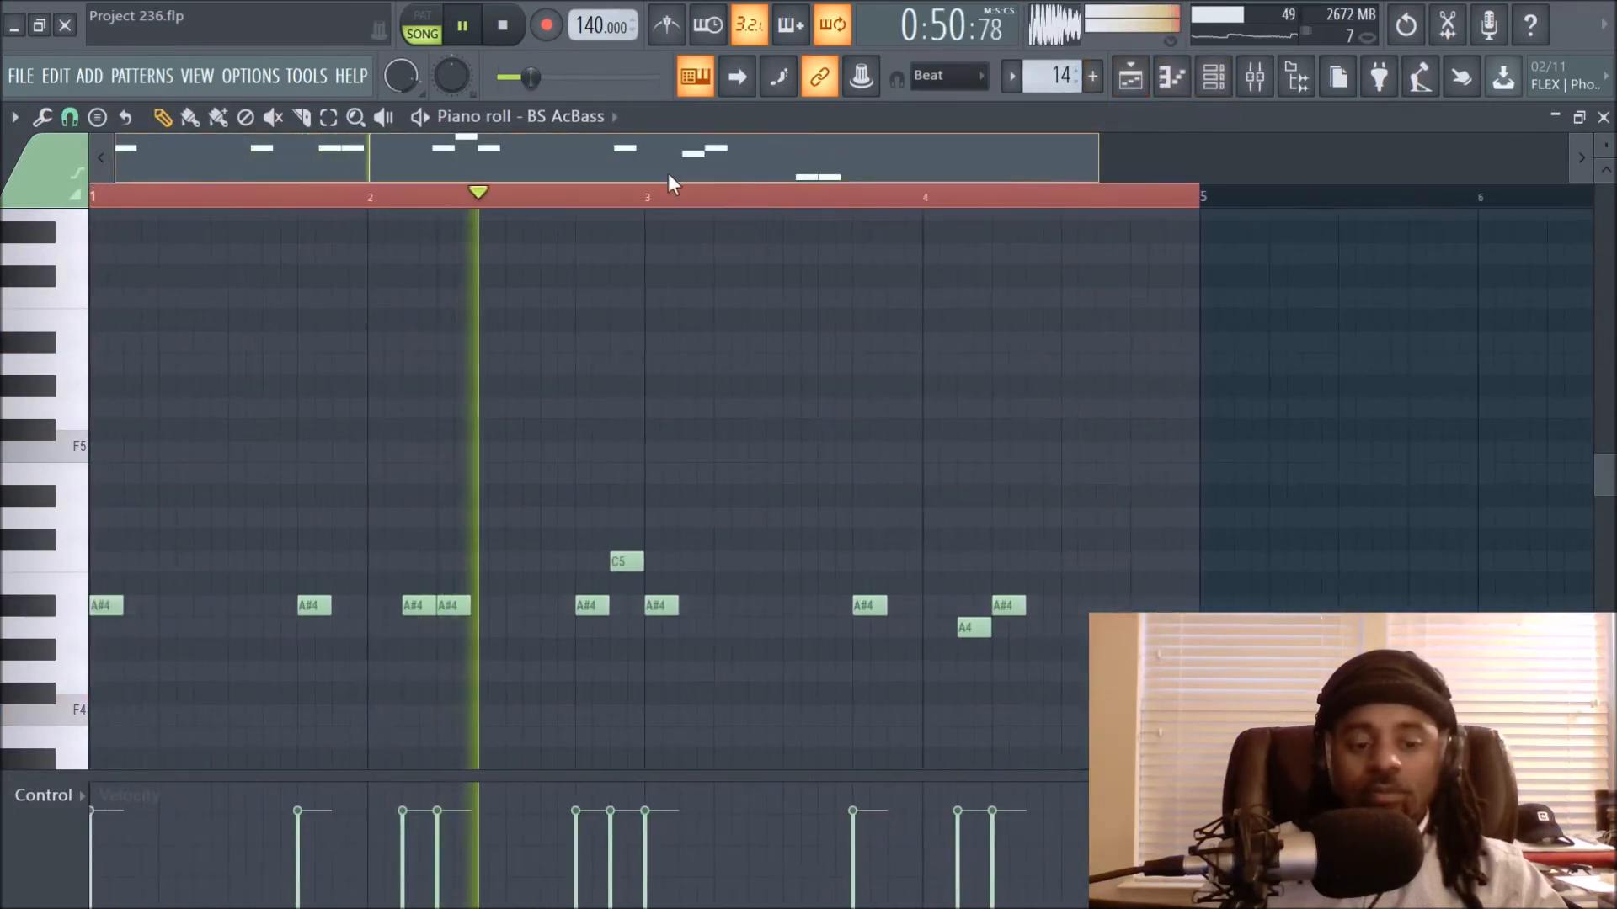
{"action": "scroll", "coordinate": [913, 311], "scroll_direction": "down", "scroll_amount": 3}
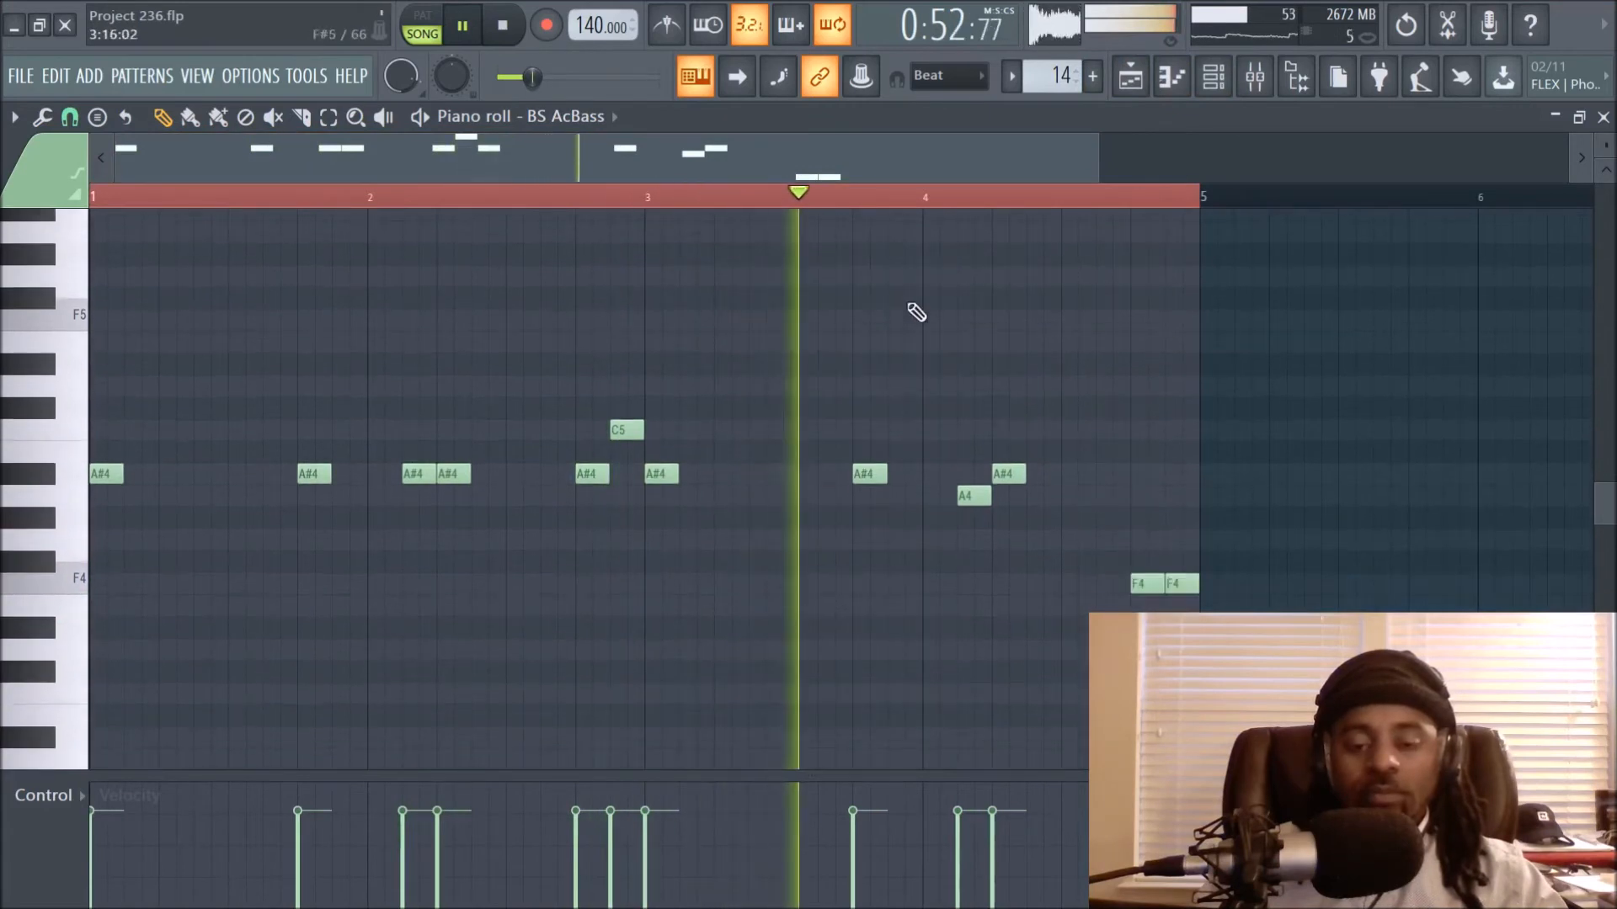
Return to the playlist, stop playback, and look over the arrangement from Track 1 down to Track 11
{"action": "left_click", "coordinate": [1130, 77]}
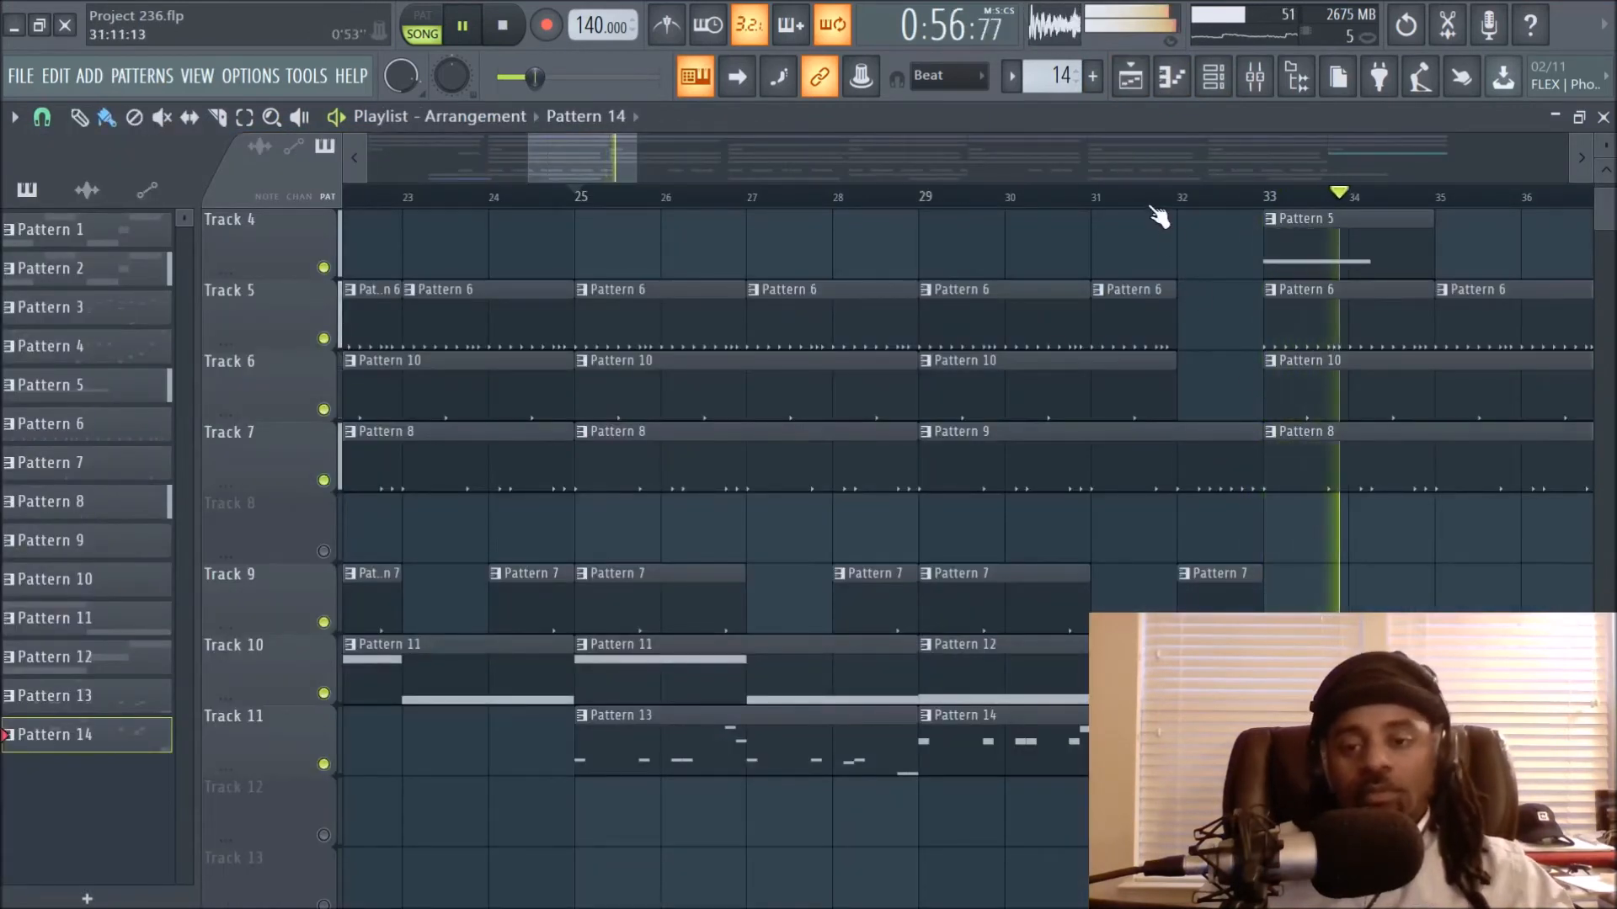
{"action": "key", "text": "space"}
{"action": "scroll", "coordinate": [1161, 223], "scroll_direction": "down", "scroll_amount": 3}
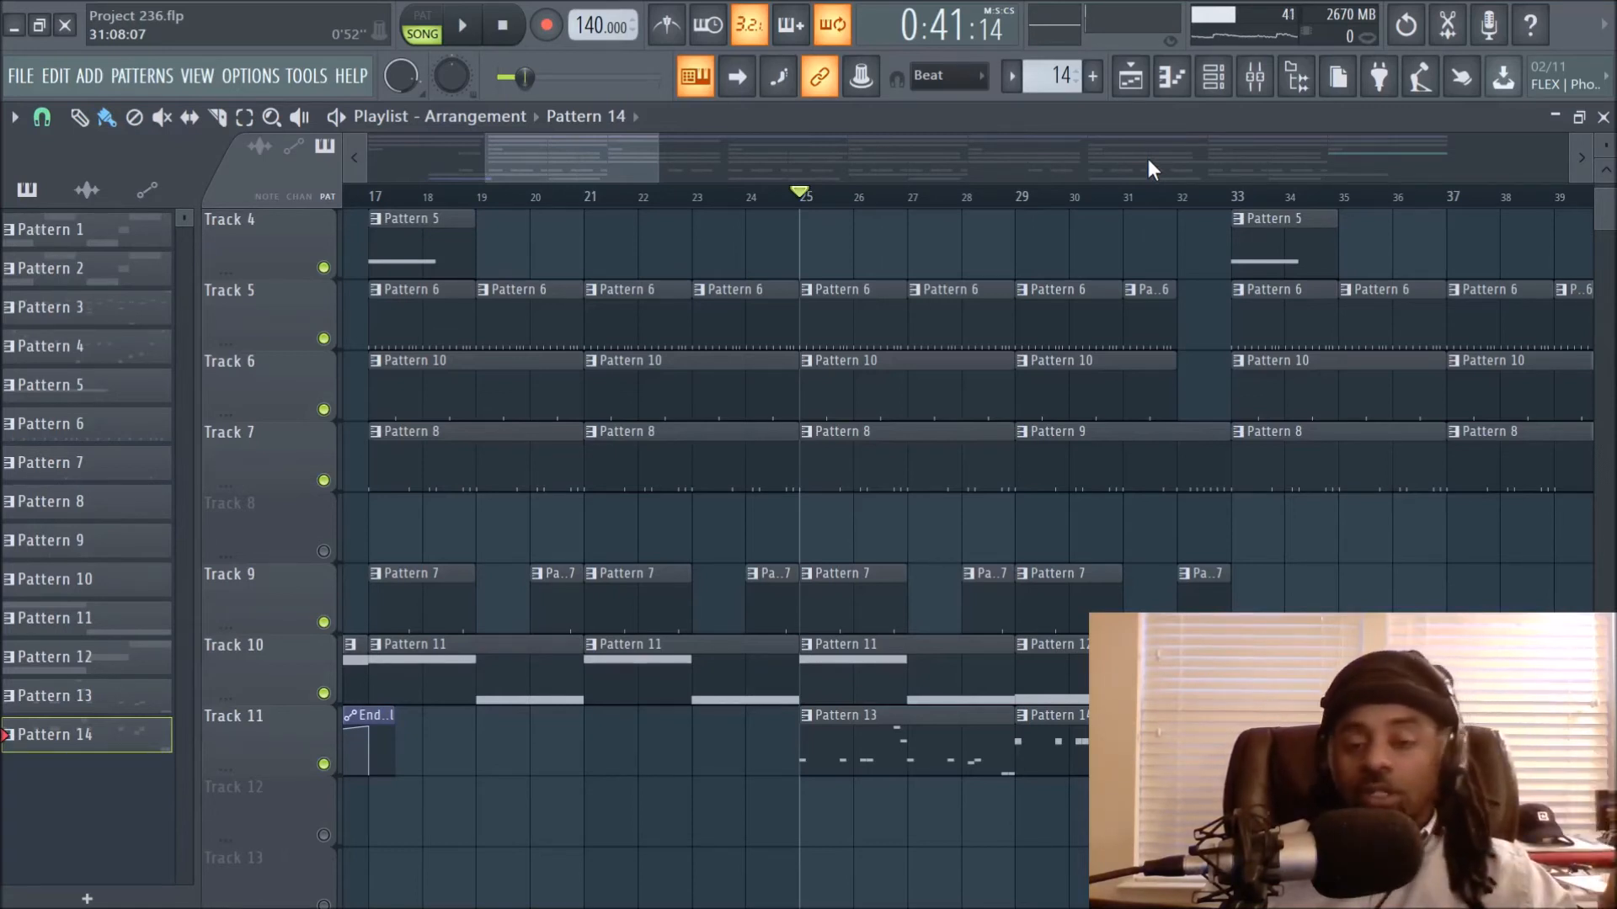
{"action": "scroll", "coordinate": [1161, 202], "scroll_direction": "down", "scroll_amount": 2}
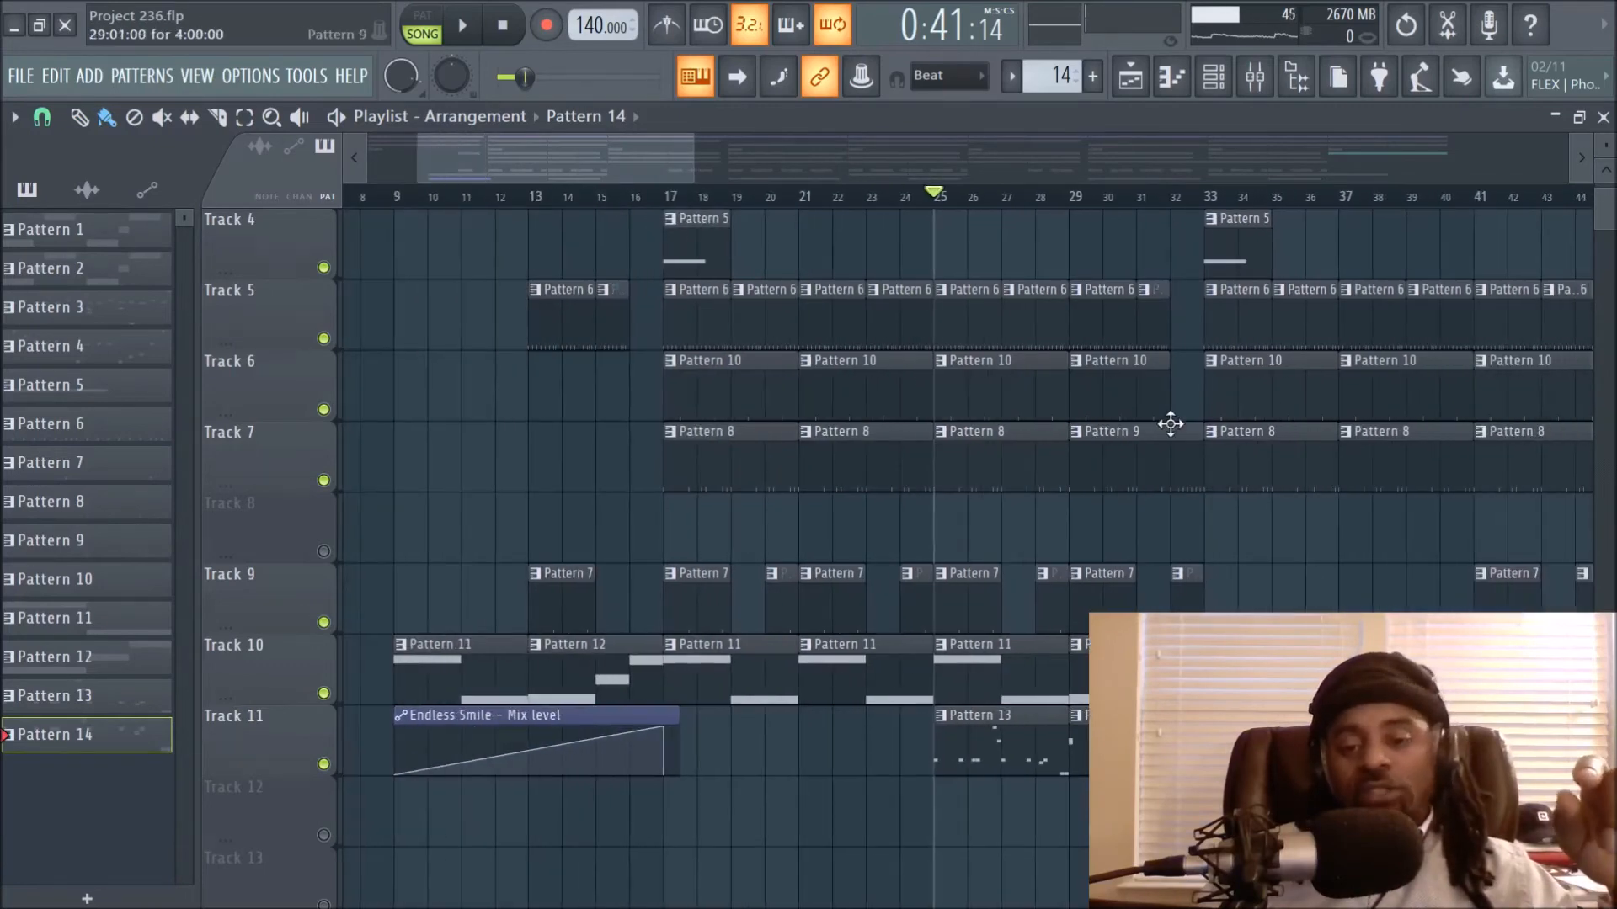
{"action": "scroll", "coordinate": [1171, 423], "scroll_direction": "up", "scroll_amount": 3}
{"action": "scroll", "coordinate": [1170, 423], "scroll_direction": "down", "scroll_amount": 2}
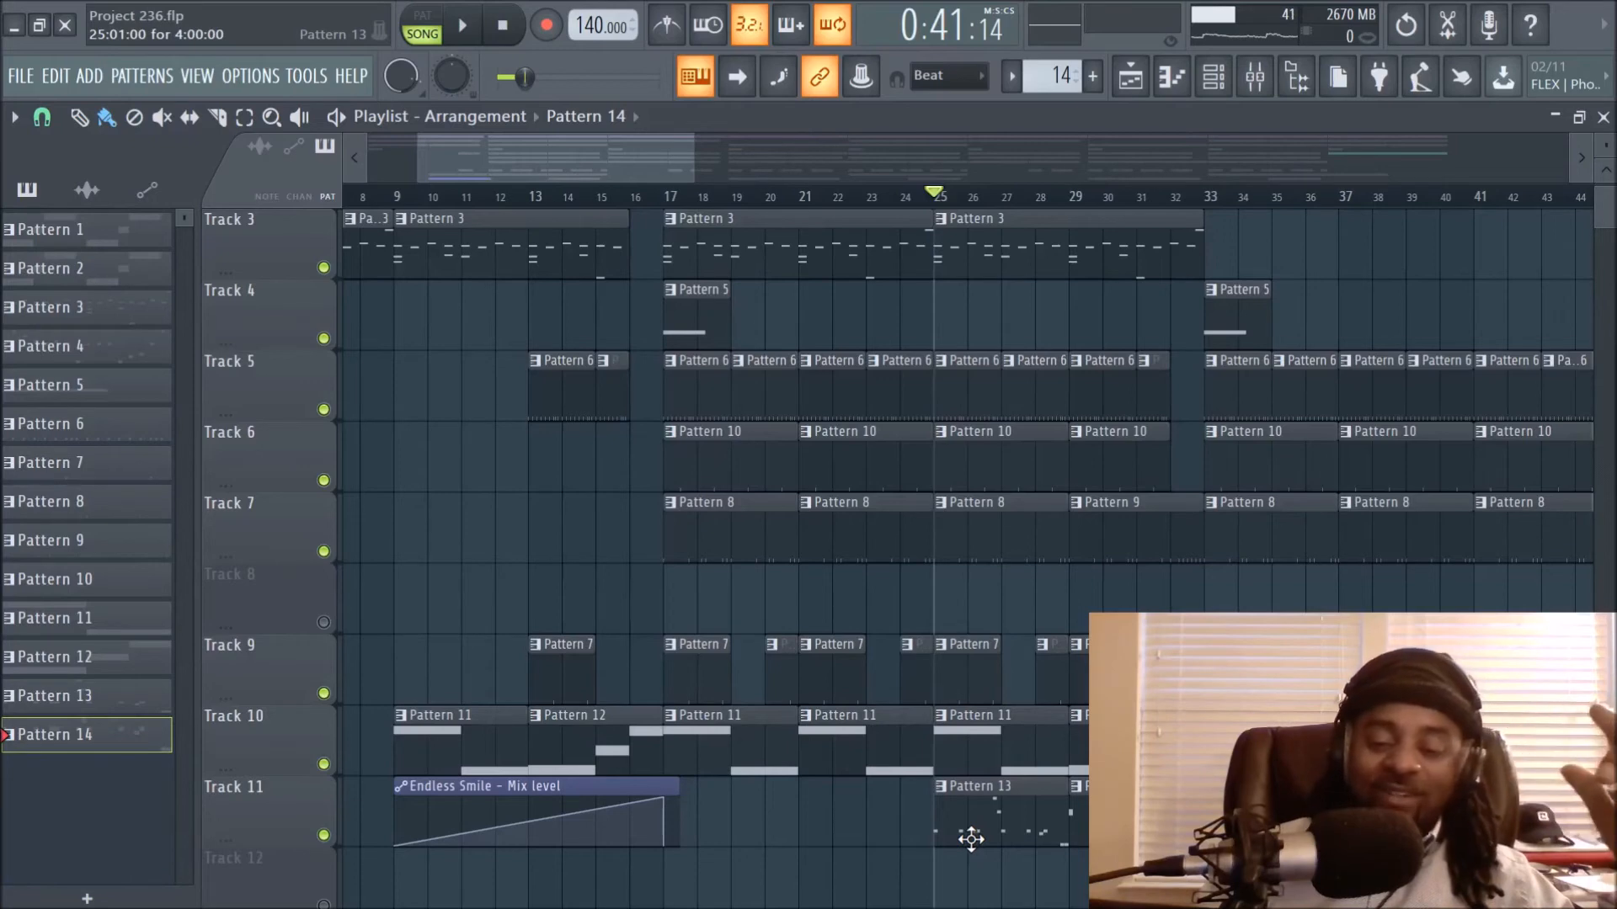
{"action": "scroll", "coordinate": [971, 840], "scroll_direction": "up", "scroll_amount": 2}
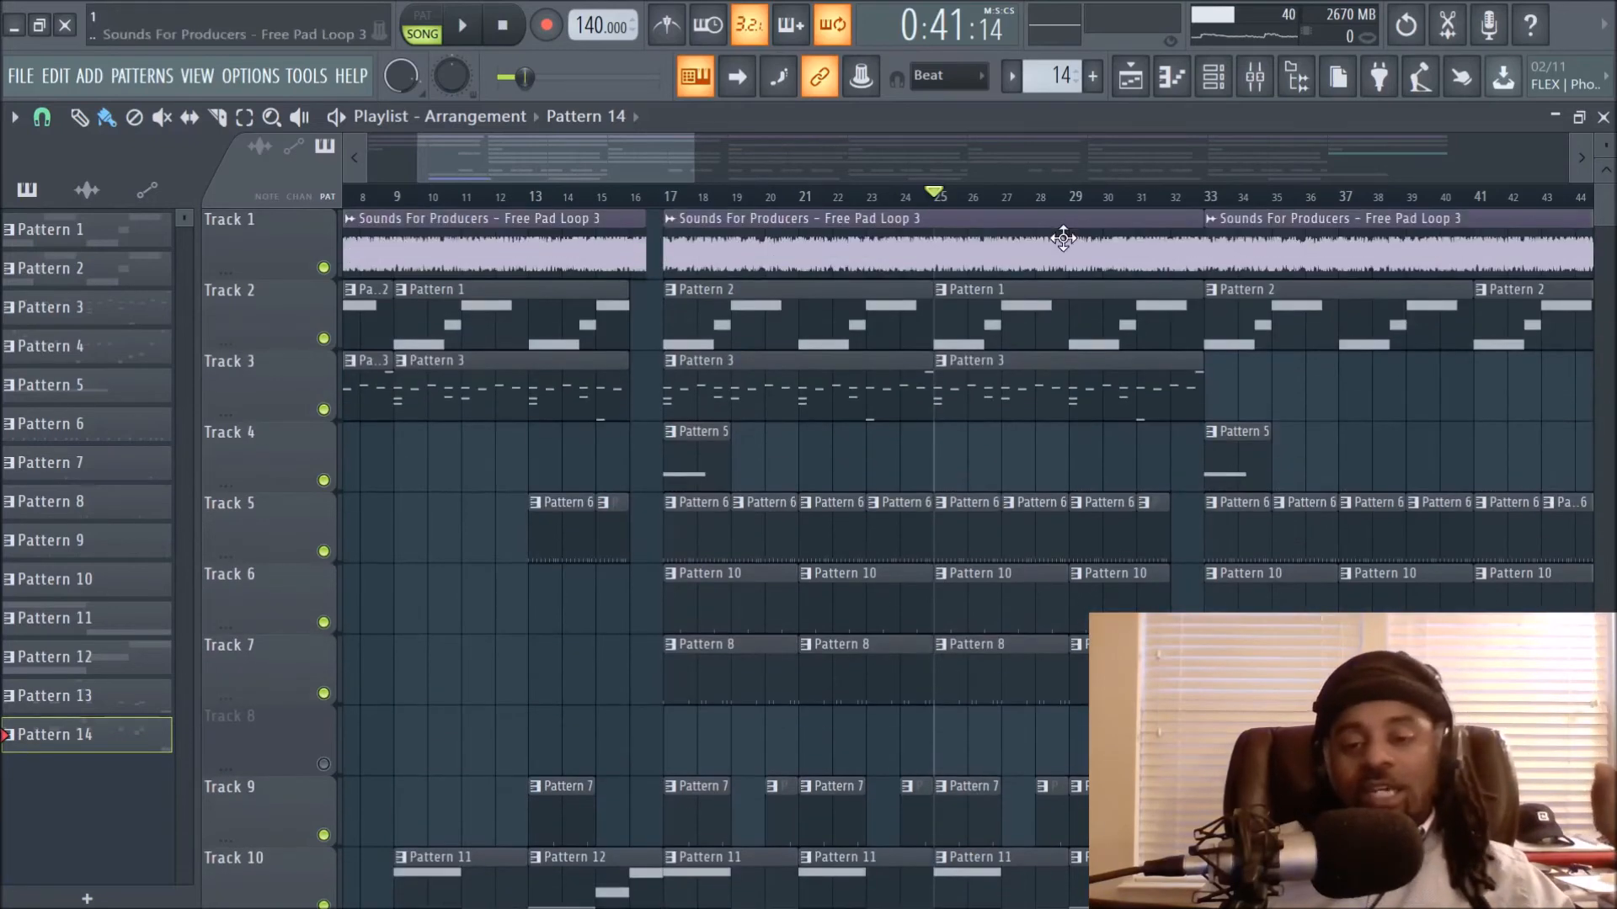
{"action": "scroll", "coordinate": [1070, 204], "scroll_direction": "down", "scroll_amount": 3}
{"action": "scroll", "coordinate": [1074, 215], "scroll_direction": "down", "scroll_amount": 2}
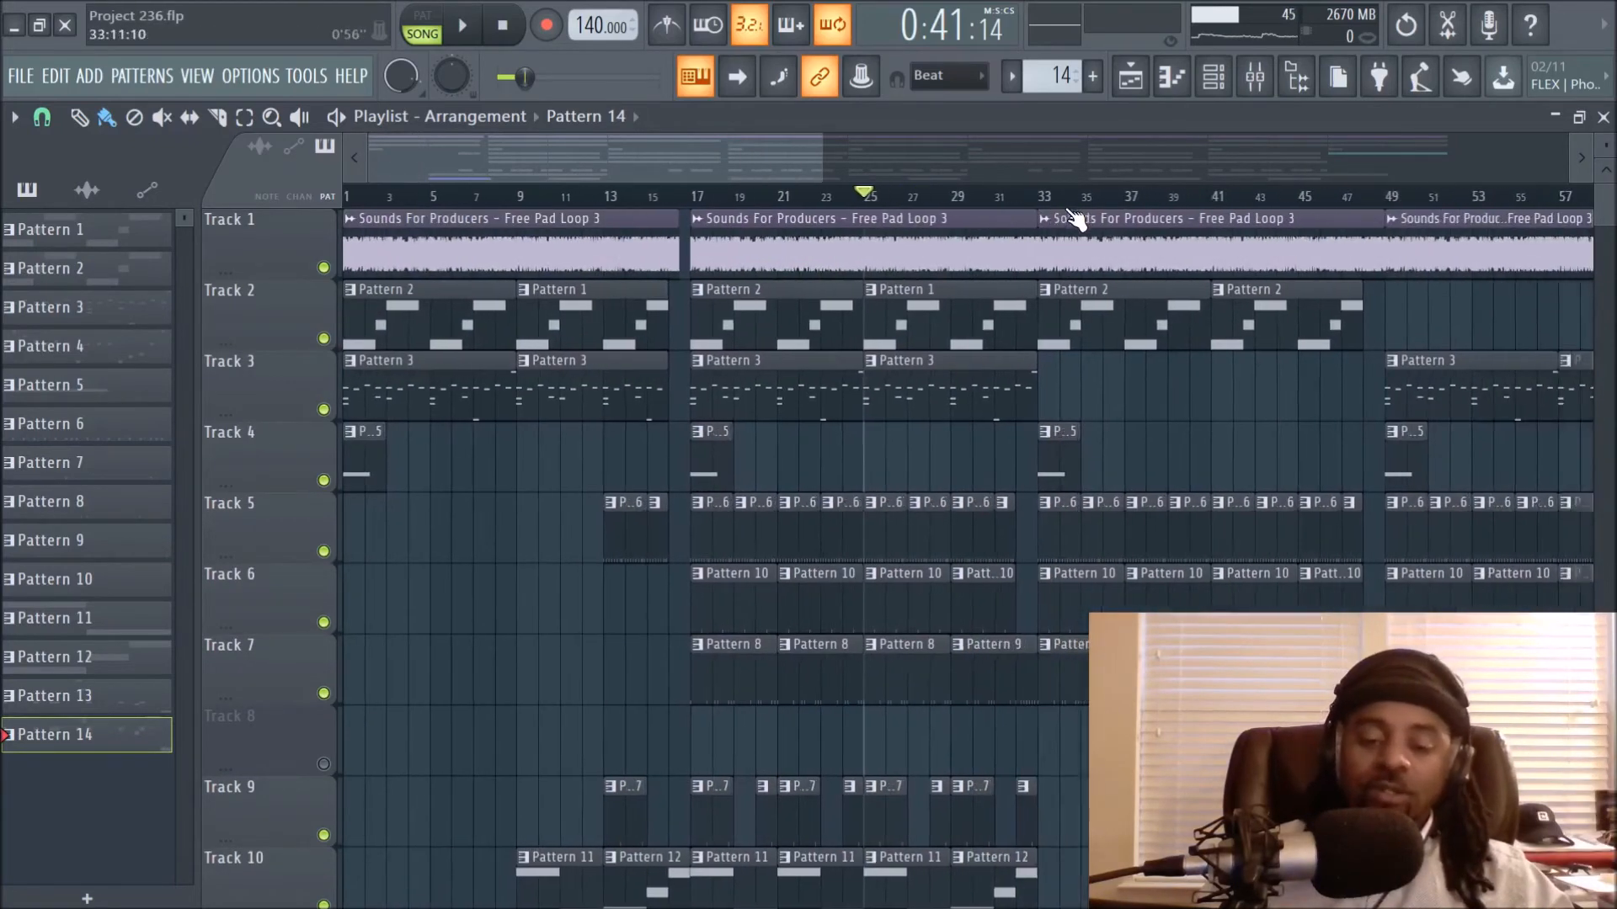
{"action": "scroll", "coordinate": [1059, 421], "scroll_direction": "down", "scroll_amount": 4}
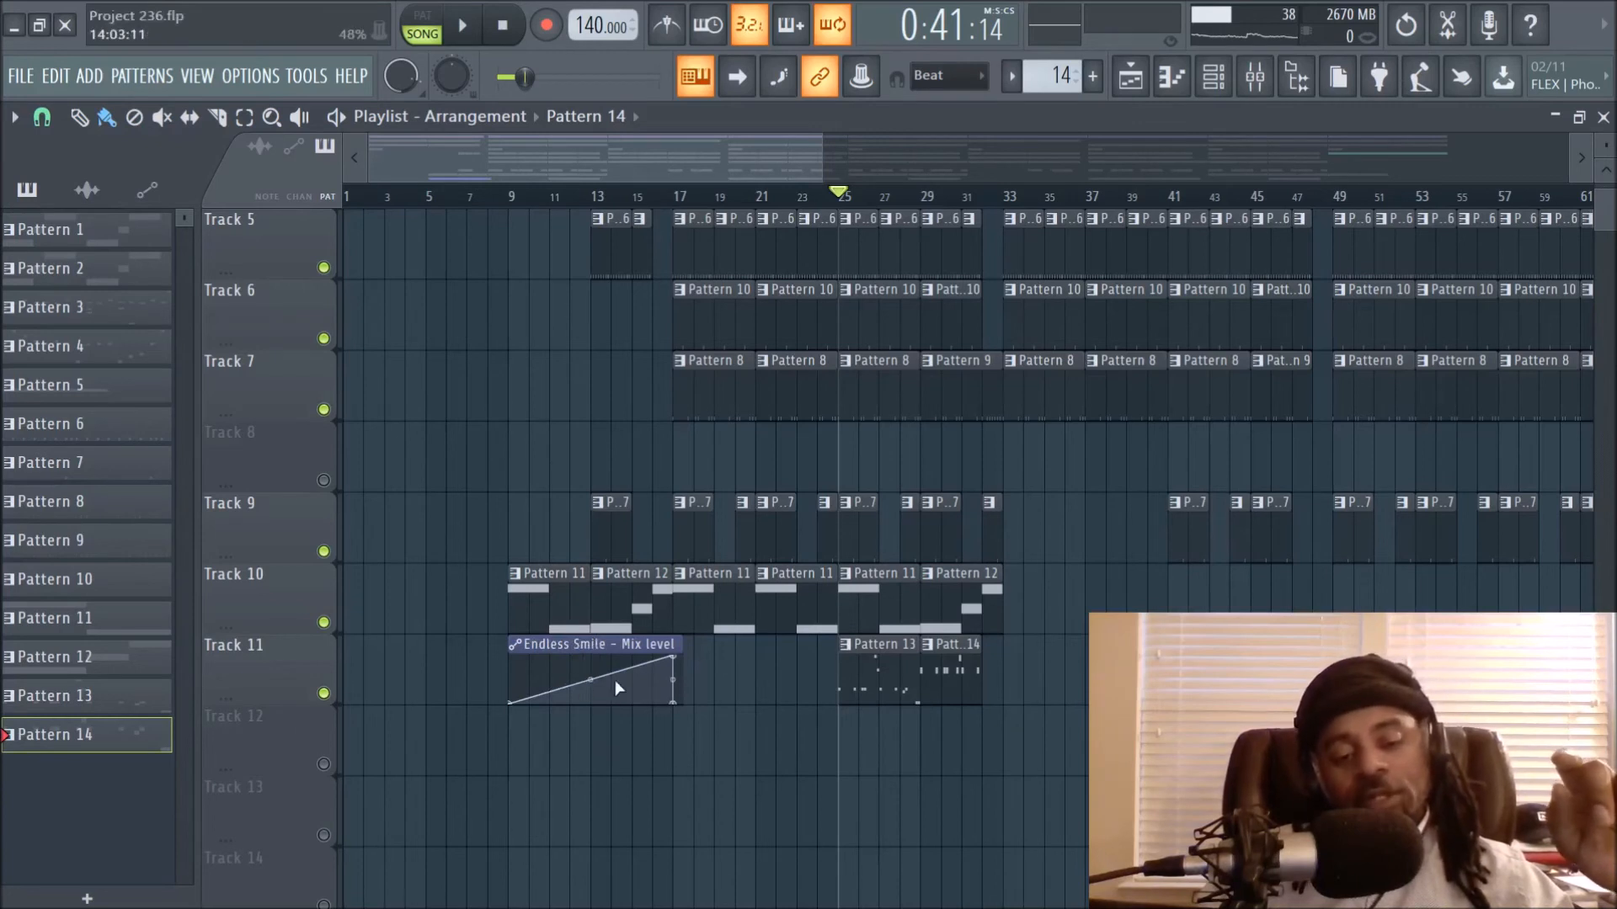
Try deleting the first Pattern 11 clip on Track 10, undo the deletion, and return to the song start
{"action": "right_click", "coordinate": [586, 633]}
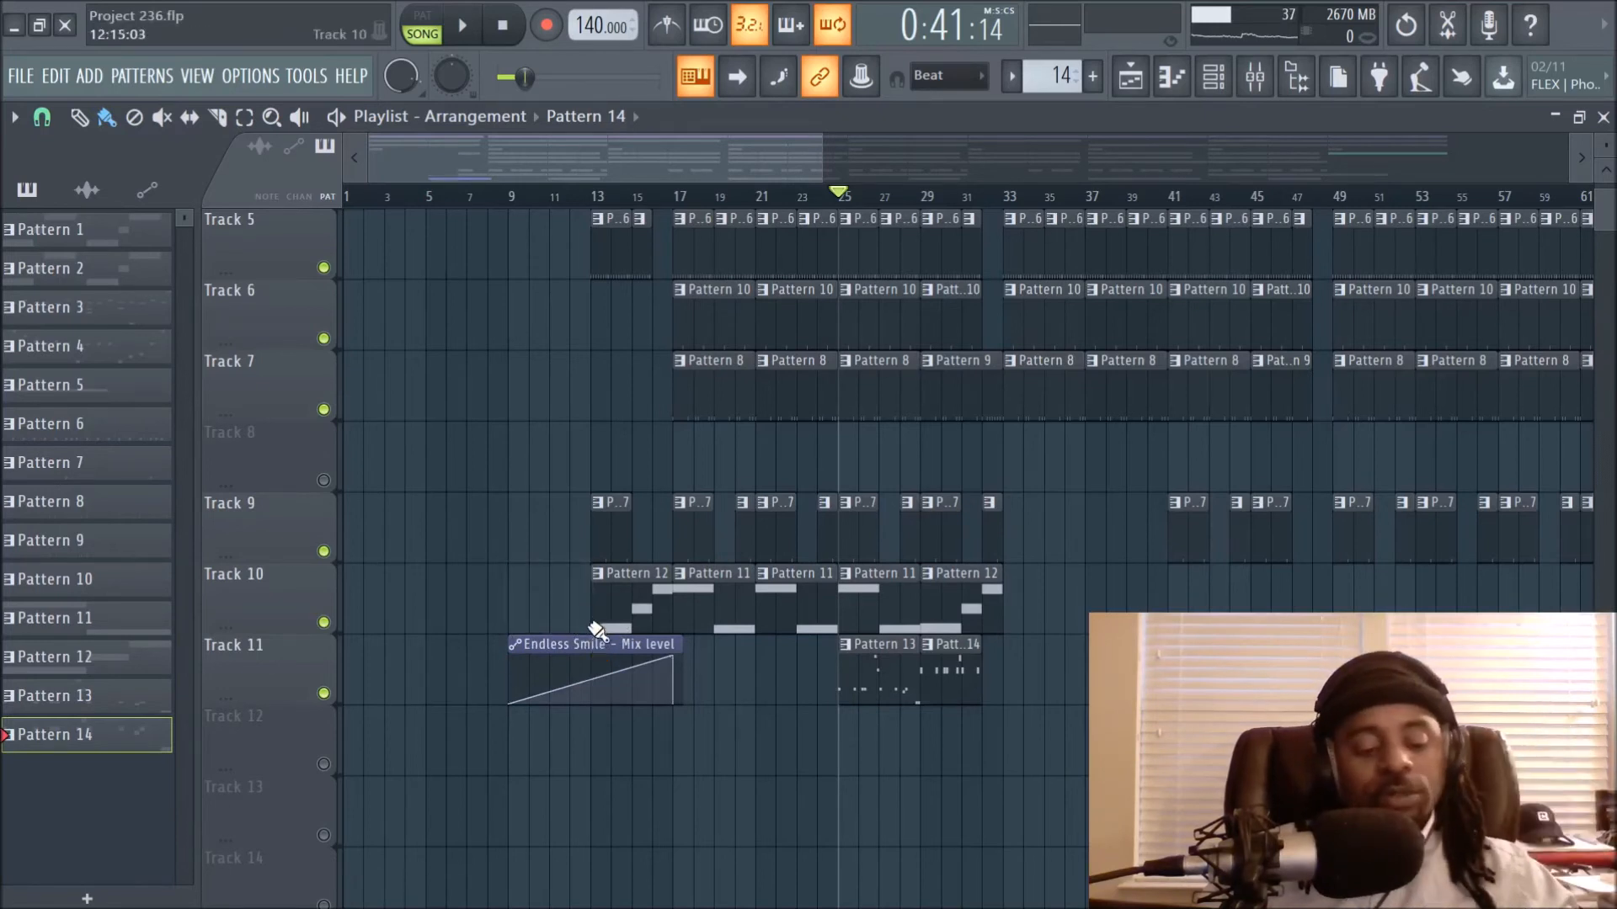
{"action": "key", "text": "ctrl+z"}
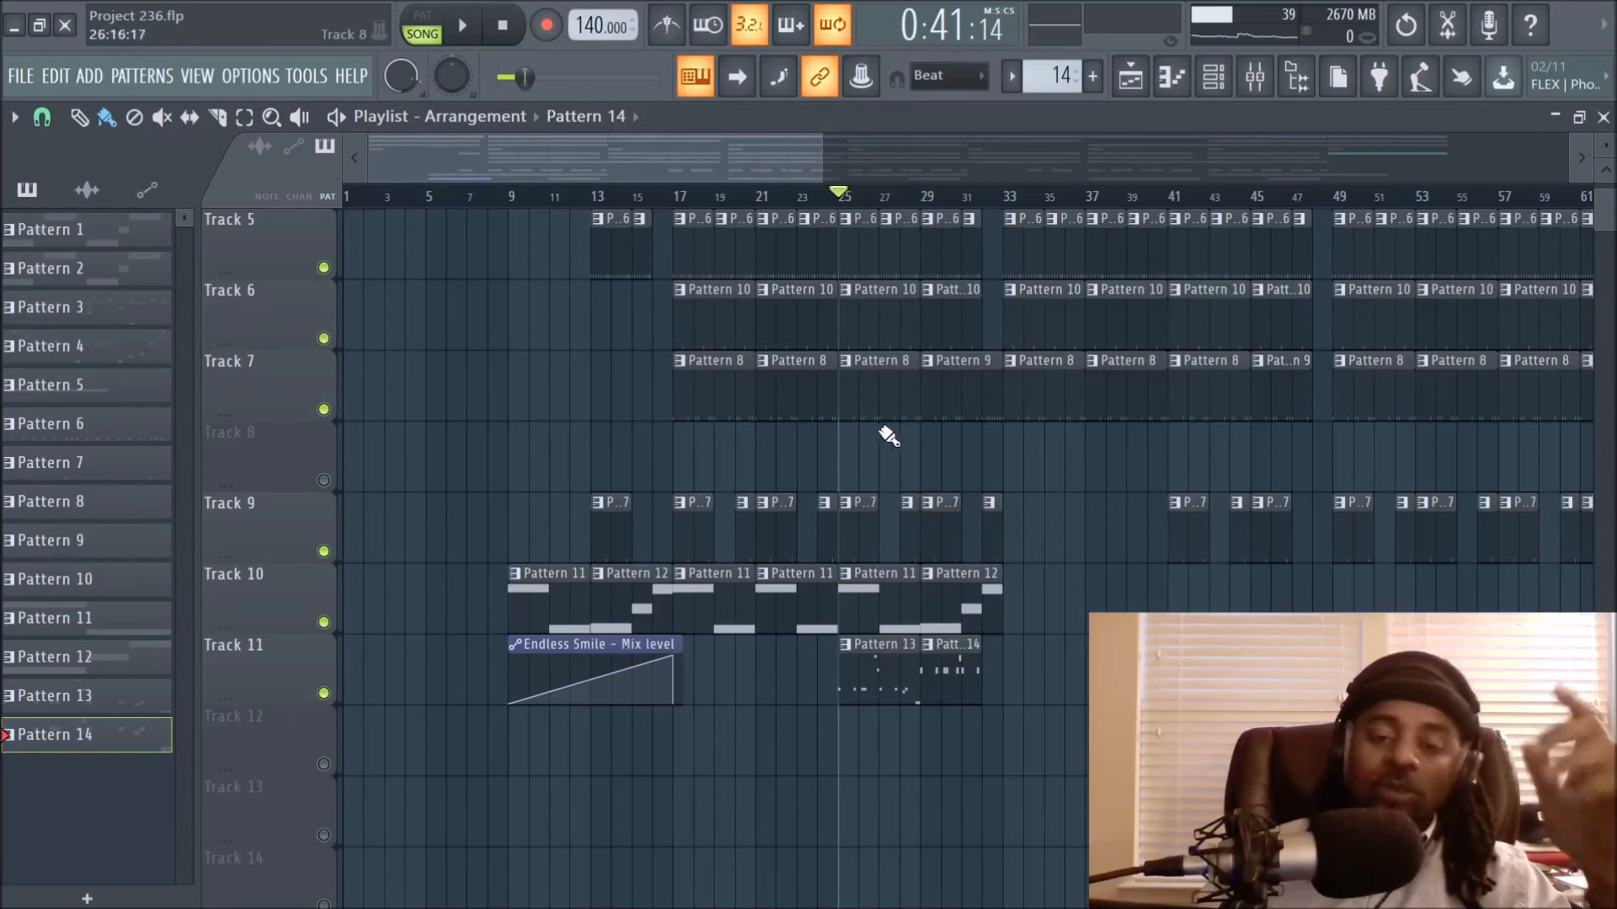
{"action": "left_click", "coordinate": [500, 34]}
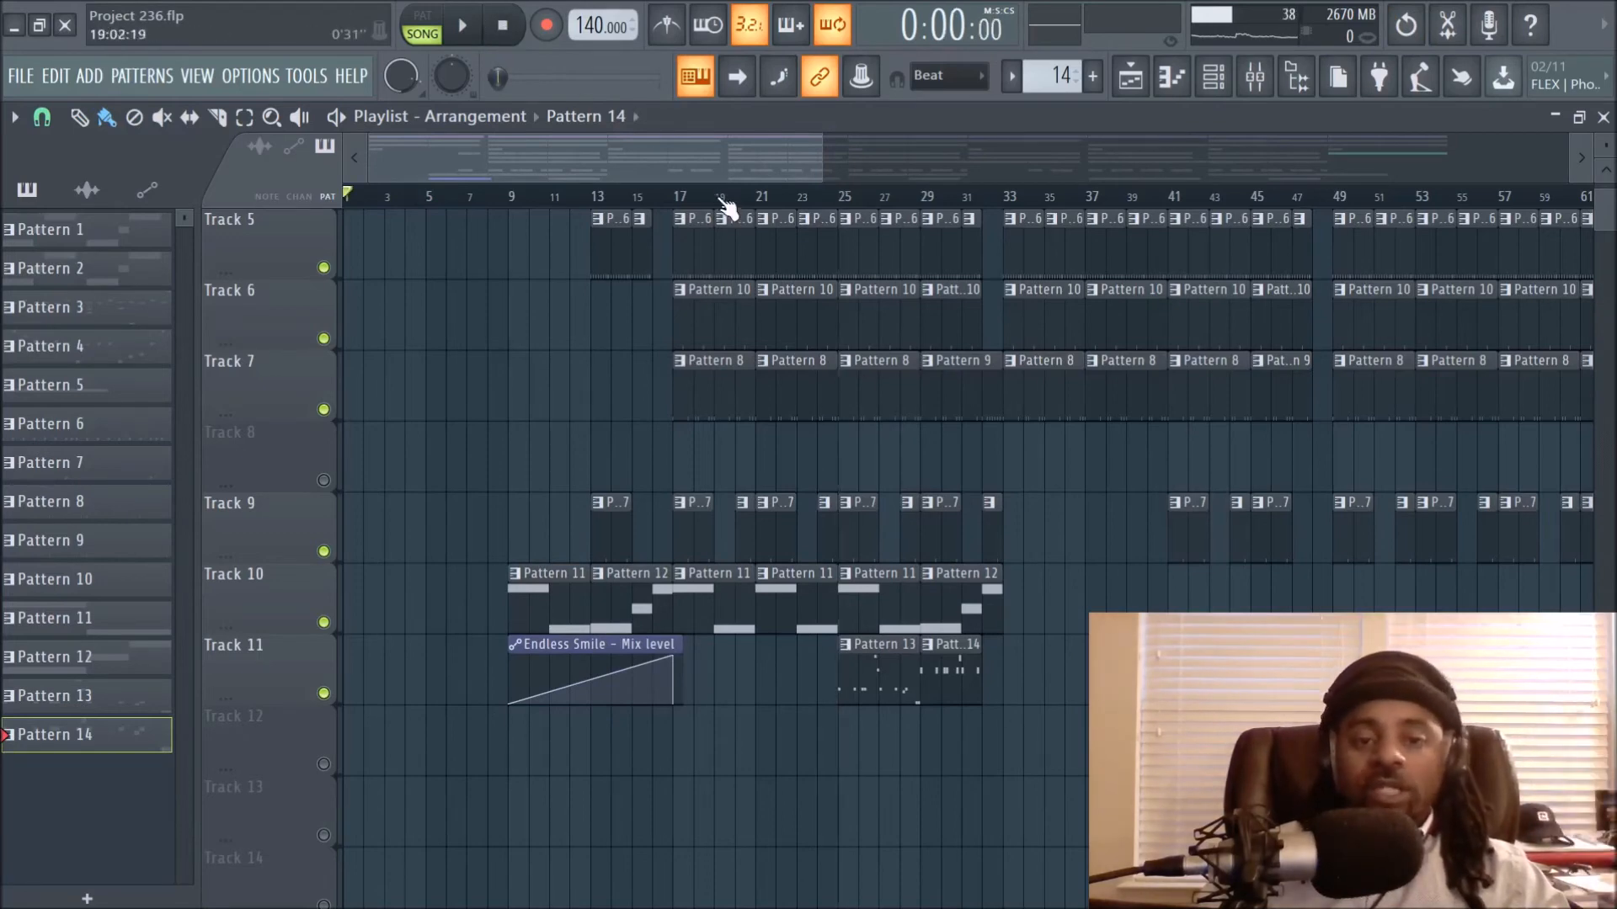
Select the Pad track and the Master track in the mixer to inspect their effect chains
{"action": "scroll", "coordinate": [725, 203], "scroll_direction": "down", "scroll_amount": 2}
{"action": "left_click", "coordinate": [1254, 75]}
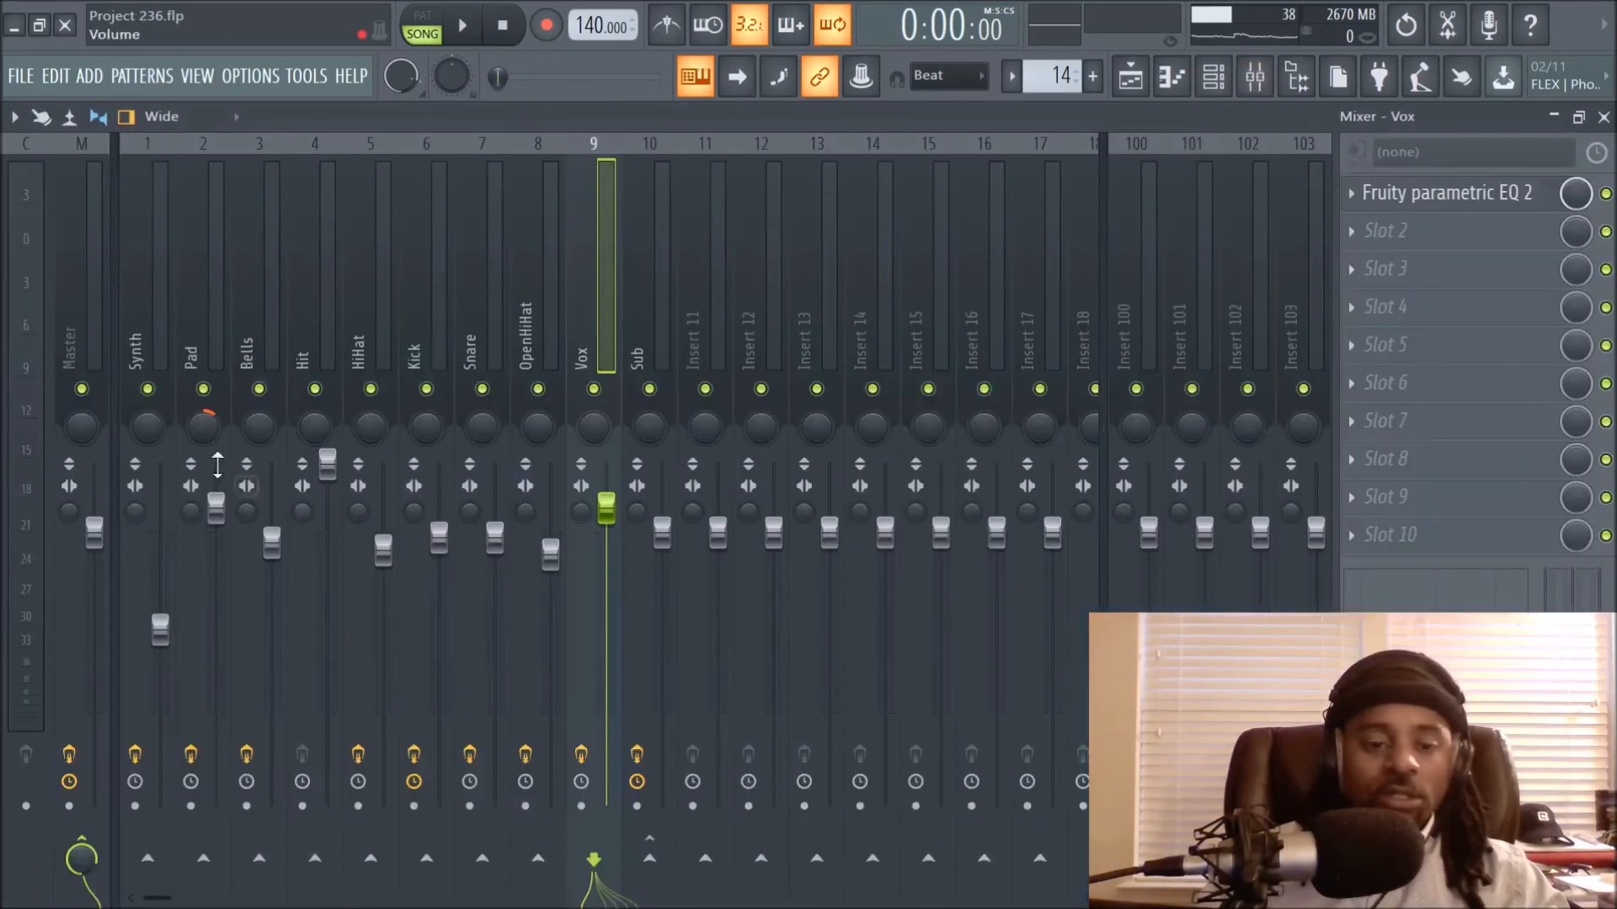
{"action": "left_click", "coordinate": [197, 312]}
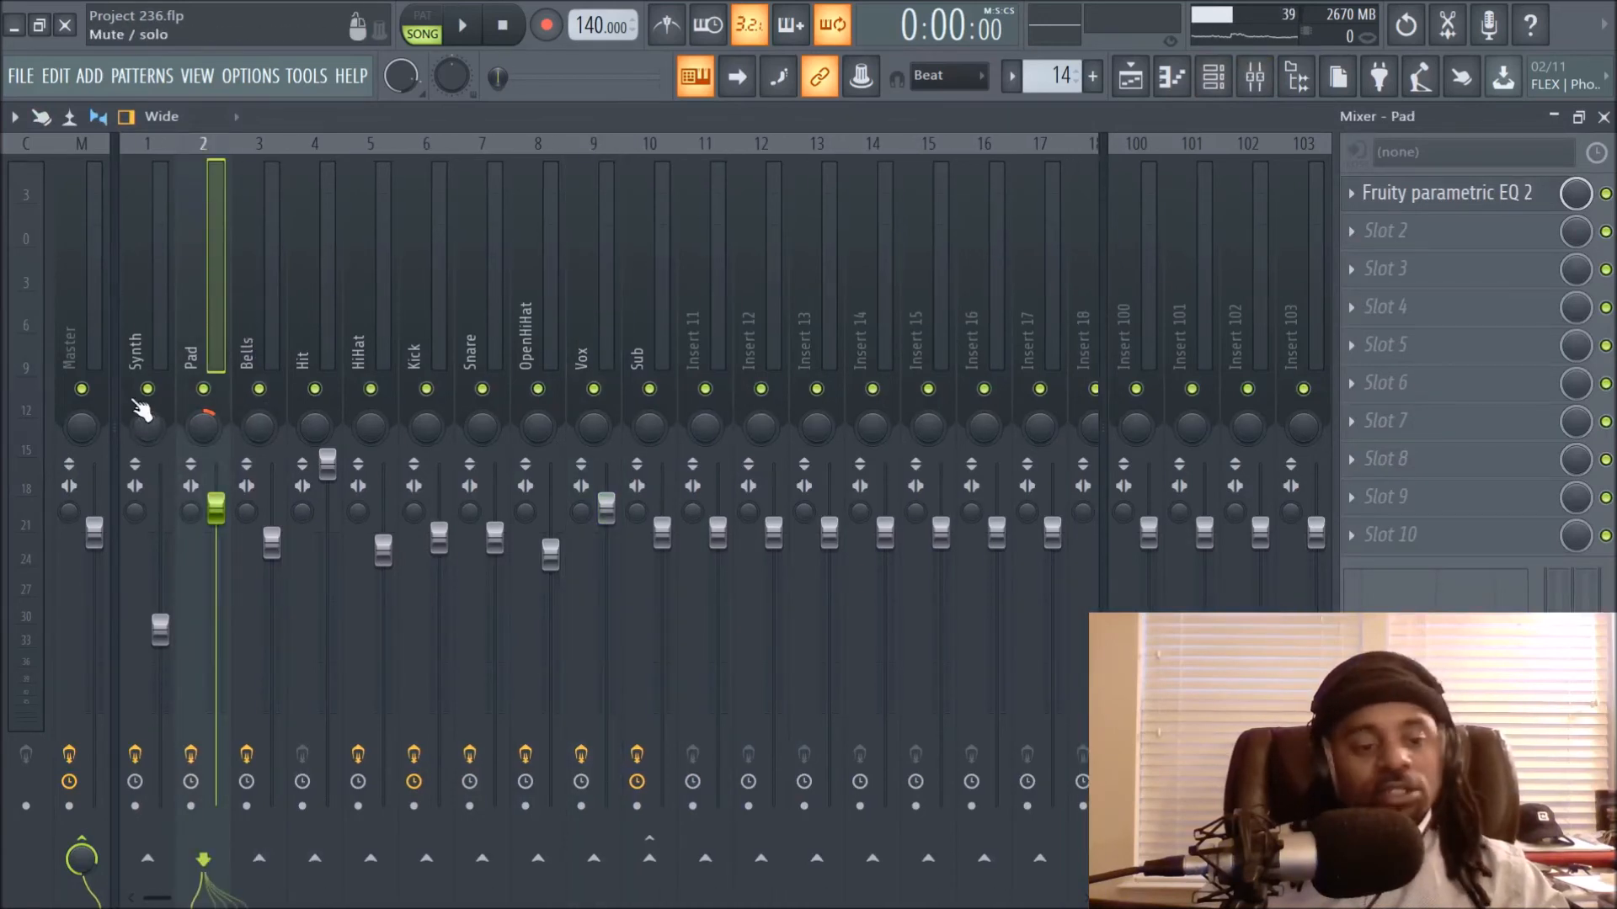
{"action": "left_click", "coordinate": [83, 276]}
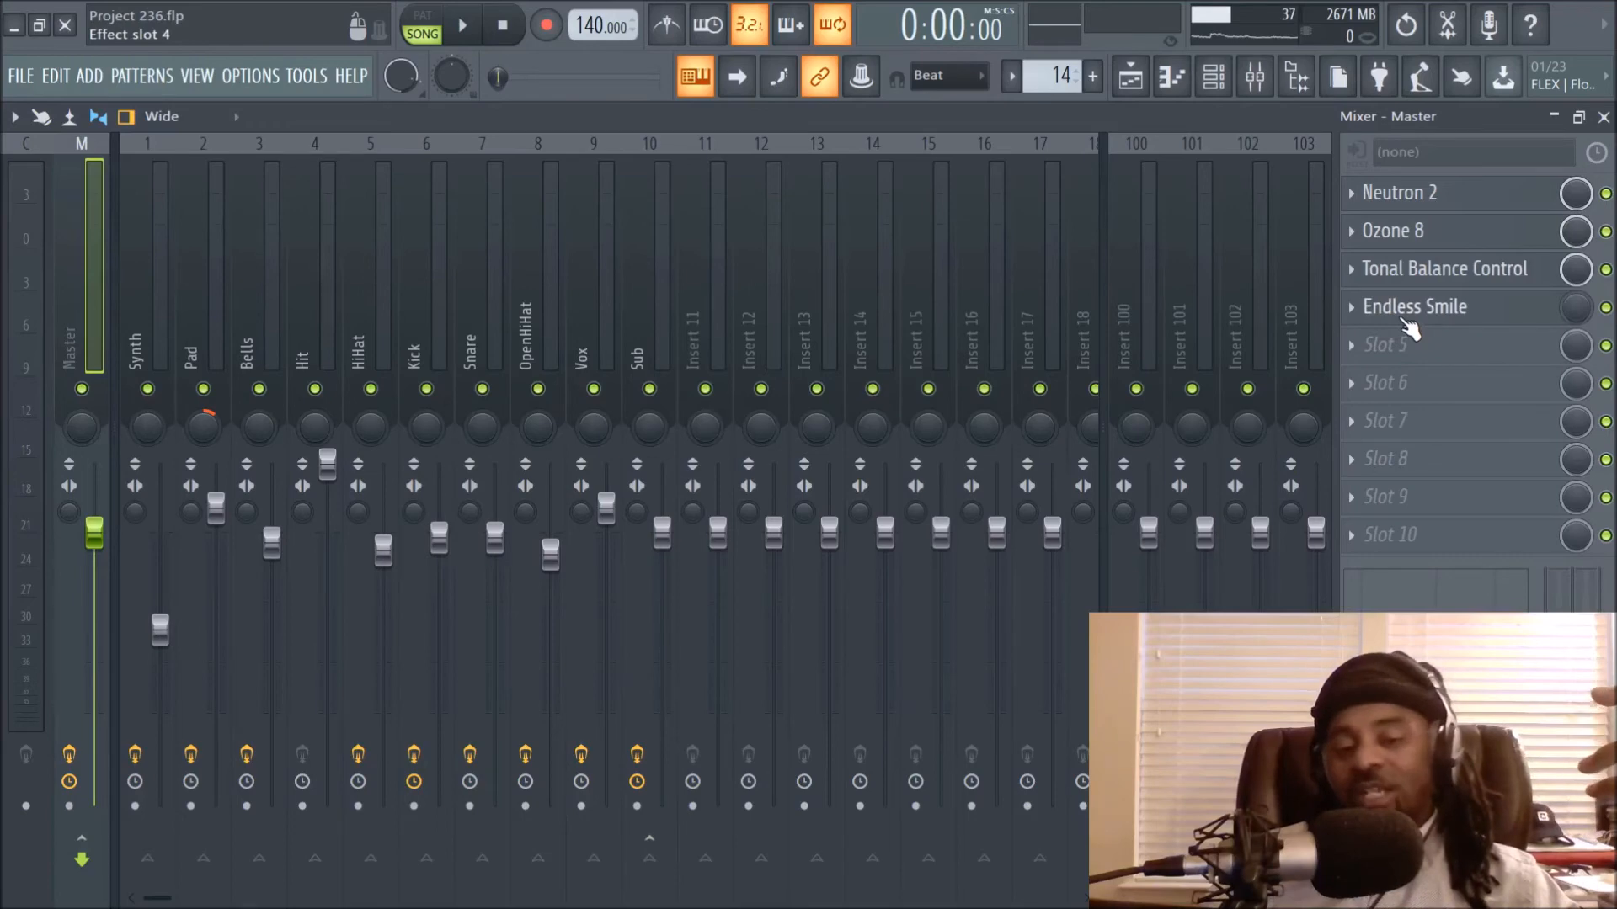
Return to the playlist and survey the song sections across all tracks
{"action": "left_click", "coordinate": [1131, 79]}
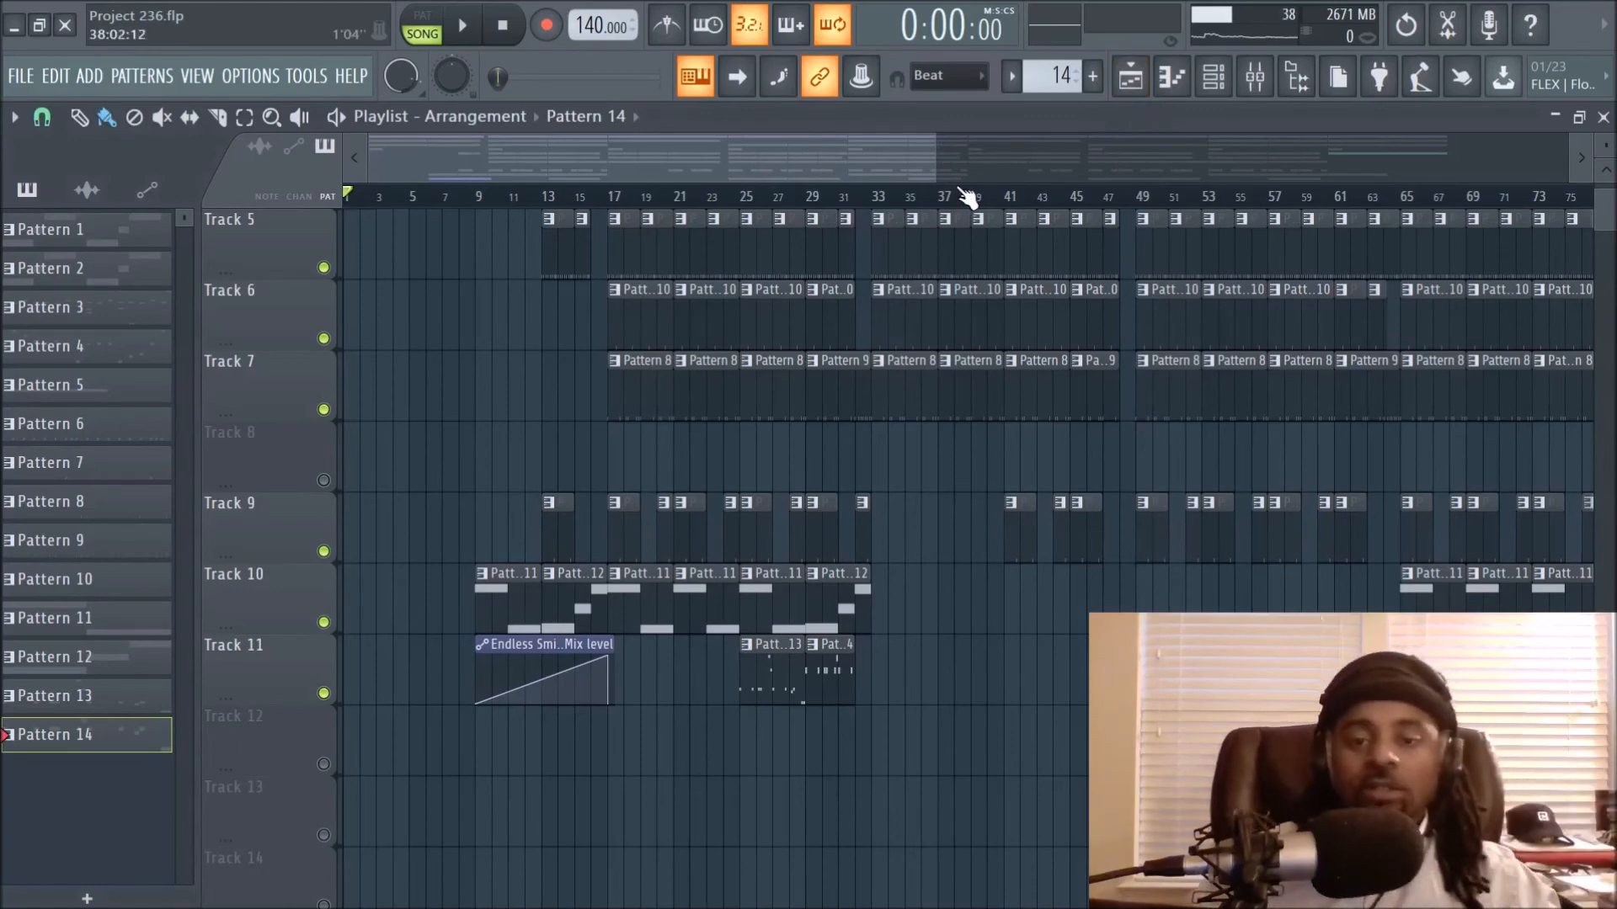
{"action": "scroll", "coordinate": [979, 210], "scroll_direction": "down", "scroll_amount": 2}
{"action": "scroll", "coordinate": [922, 627], "scroll_direction": "up", "scroll_amount": 4}
{"action": "scroll", "coordinate": [659, 210], "scroll_direction": "down", "scroll_amount": 2}
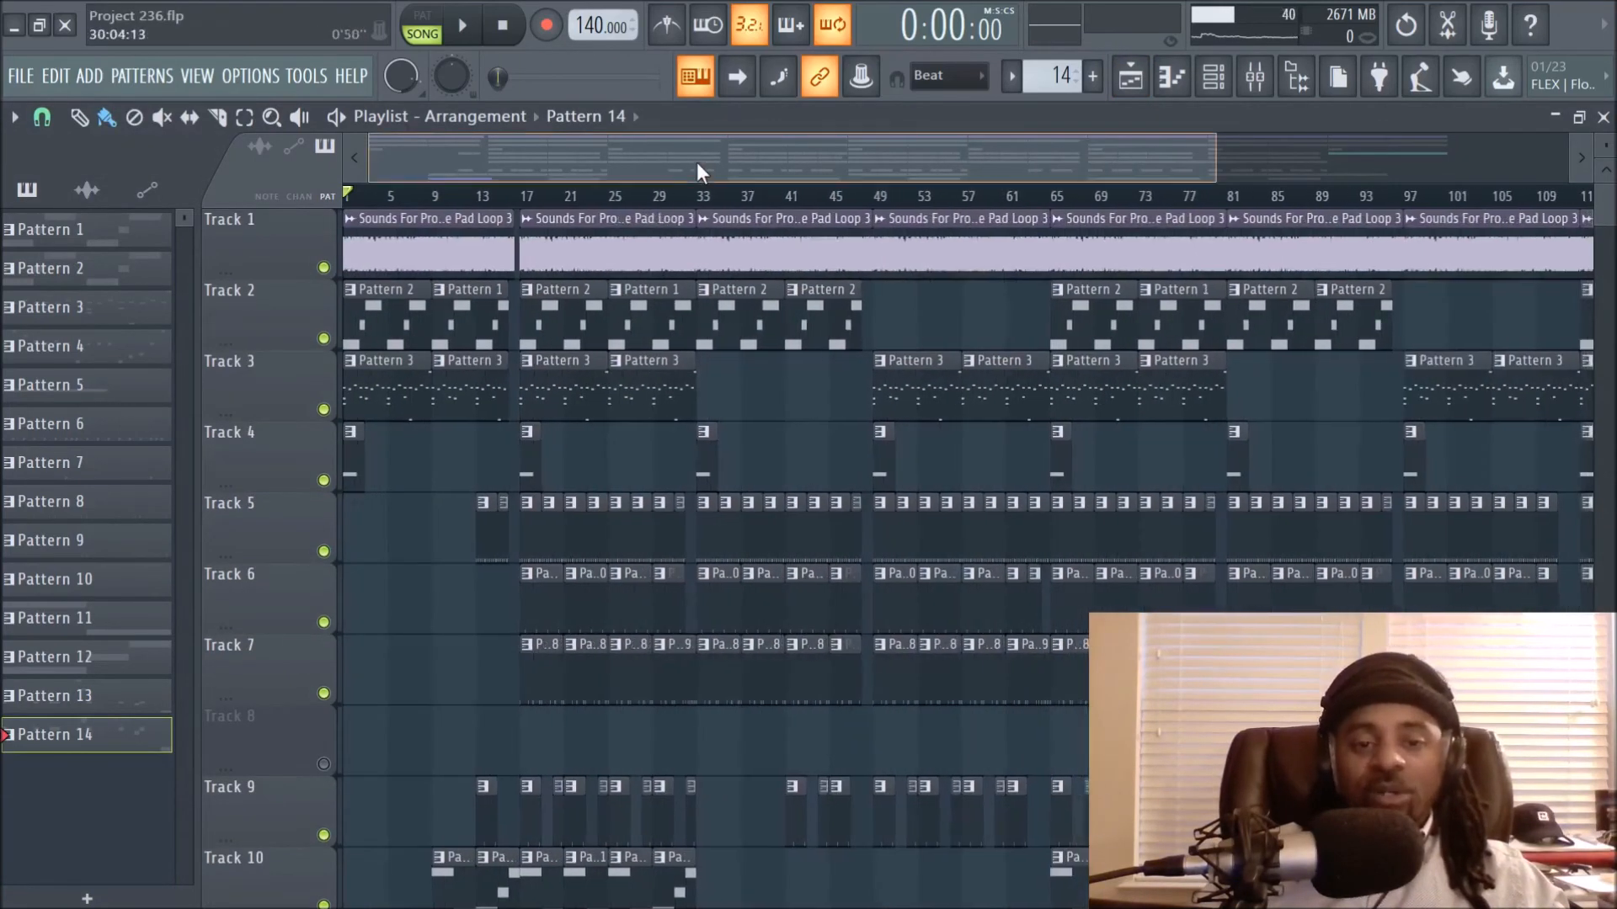
{"action": "scroll", "coordinate": [721, 202], "scroll_direction": "down", "scroll_amount": 1}
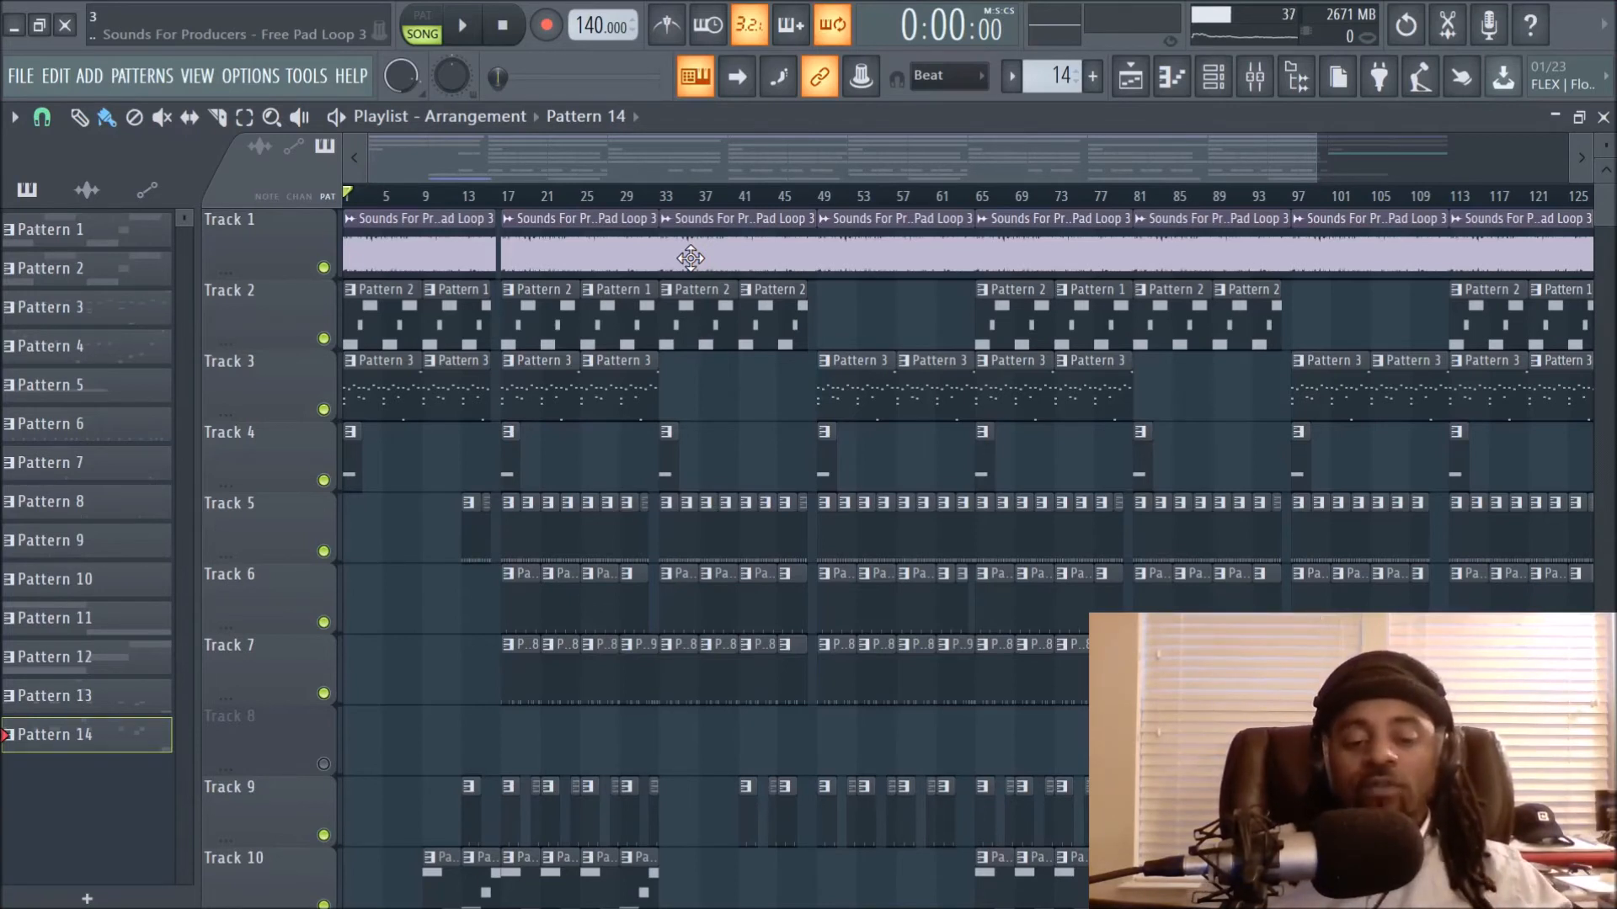
Play the song from bar 17 with the Master effects active while watching the mixer levels
{"action": "left_click", "coordinate": [505, 198]}
{"action": "scroll", "coordinate": [711, 531], "scroll_direction": "down", "scroll_amount": 4}
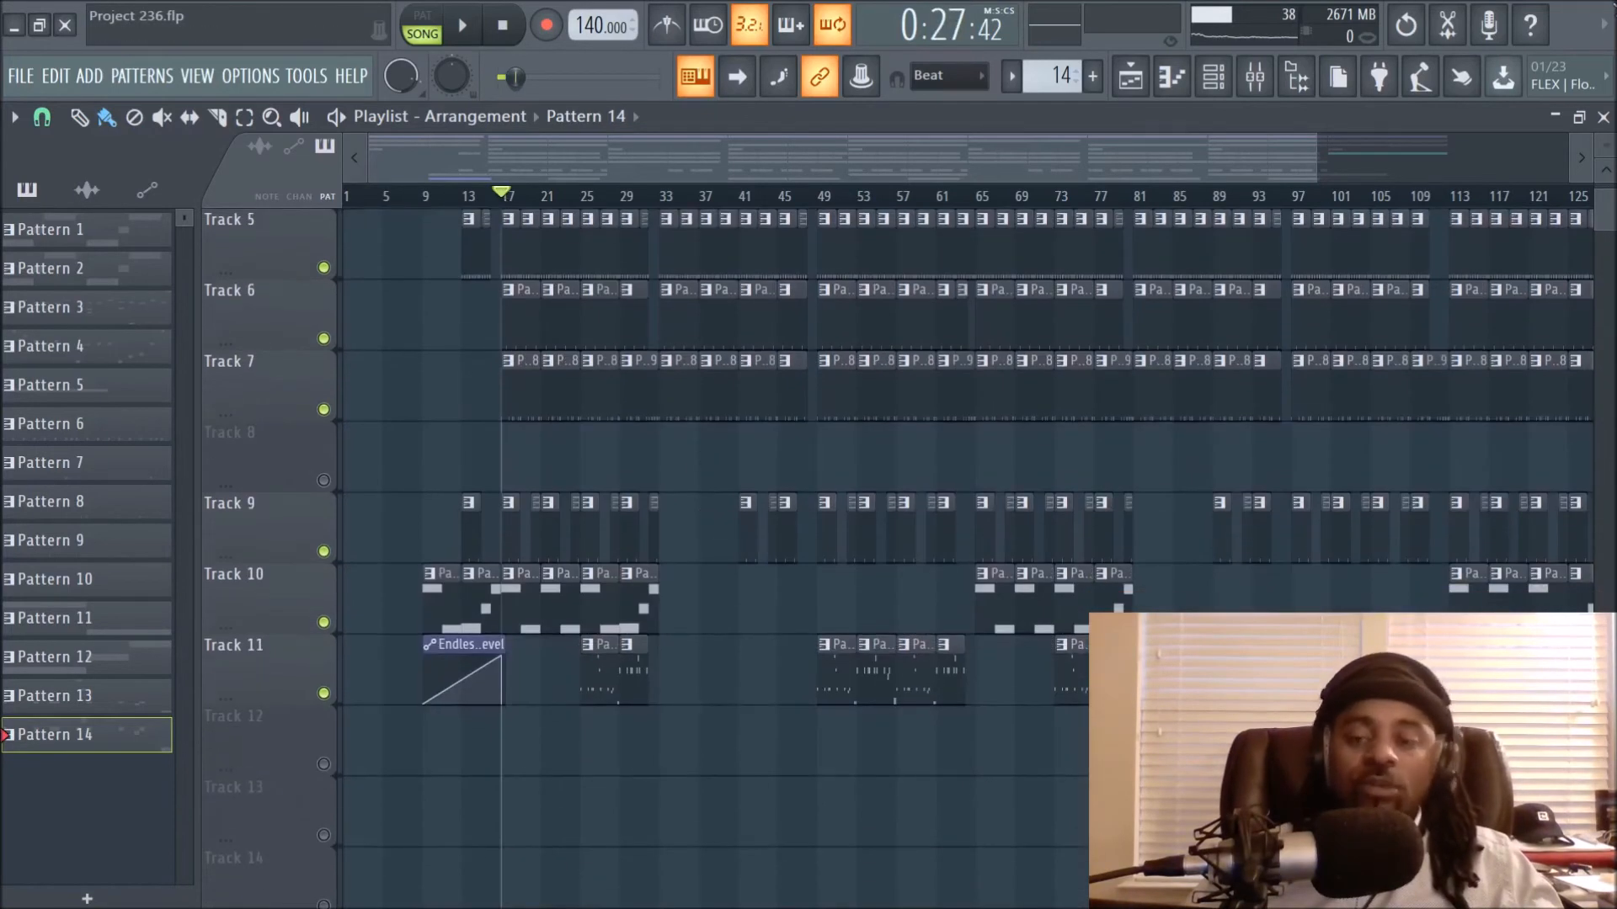
{"action": "left_click", "coordinate": [1255, 77]}
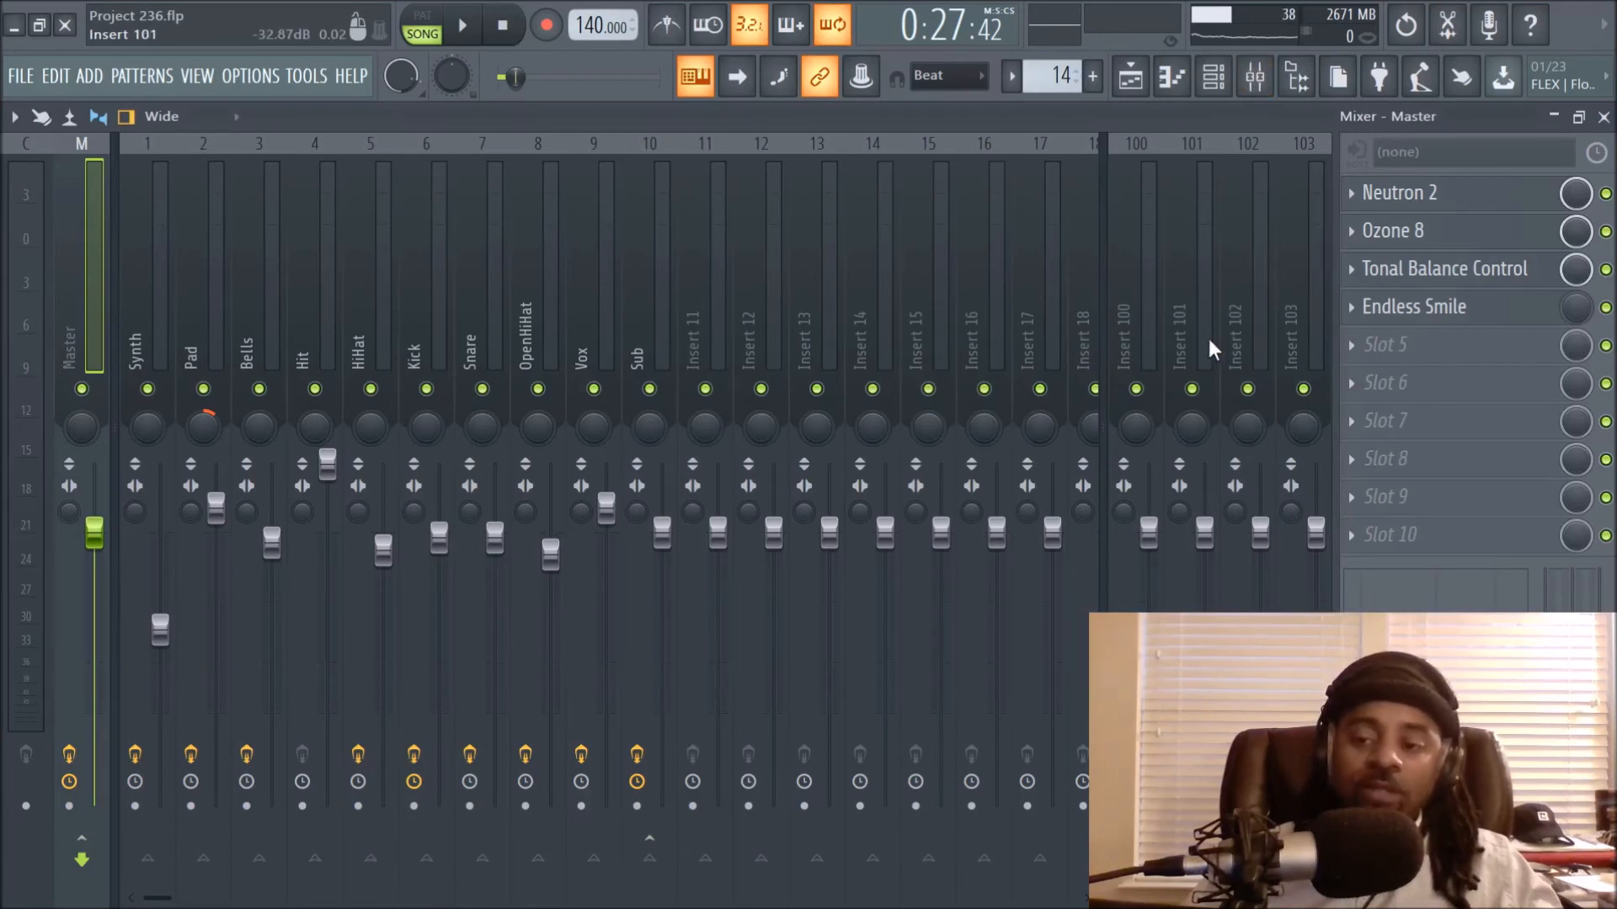
{"action": "key", "text": "space"}
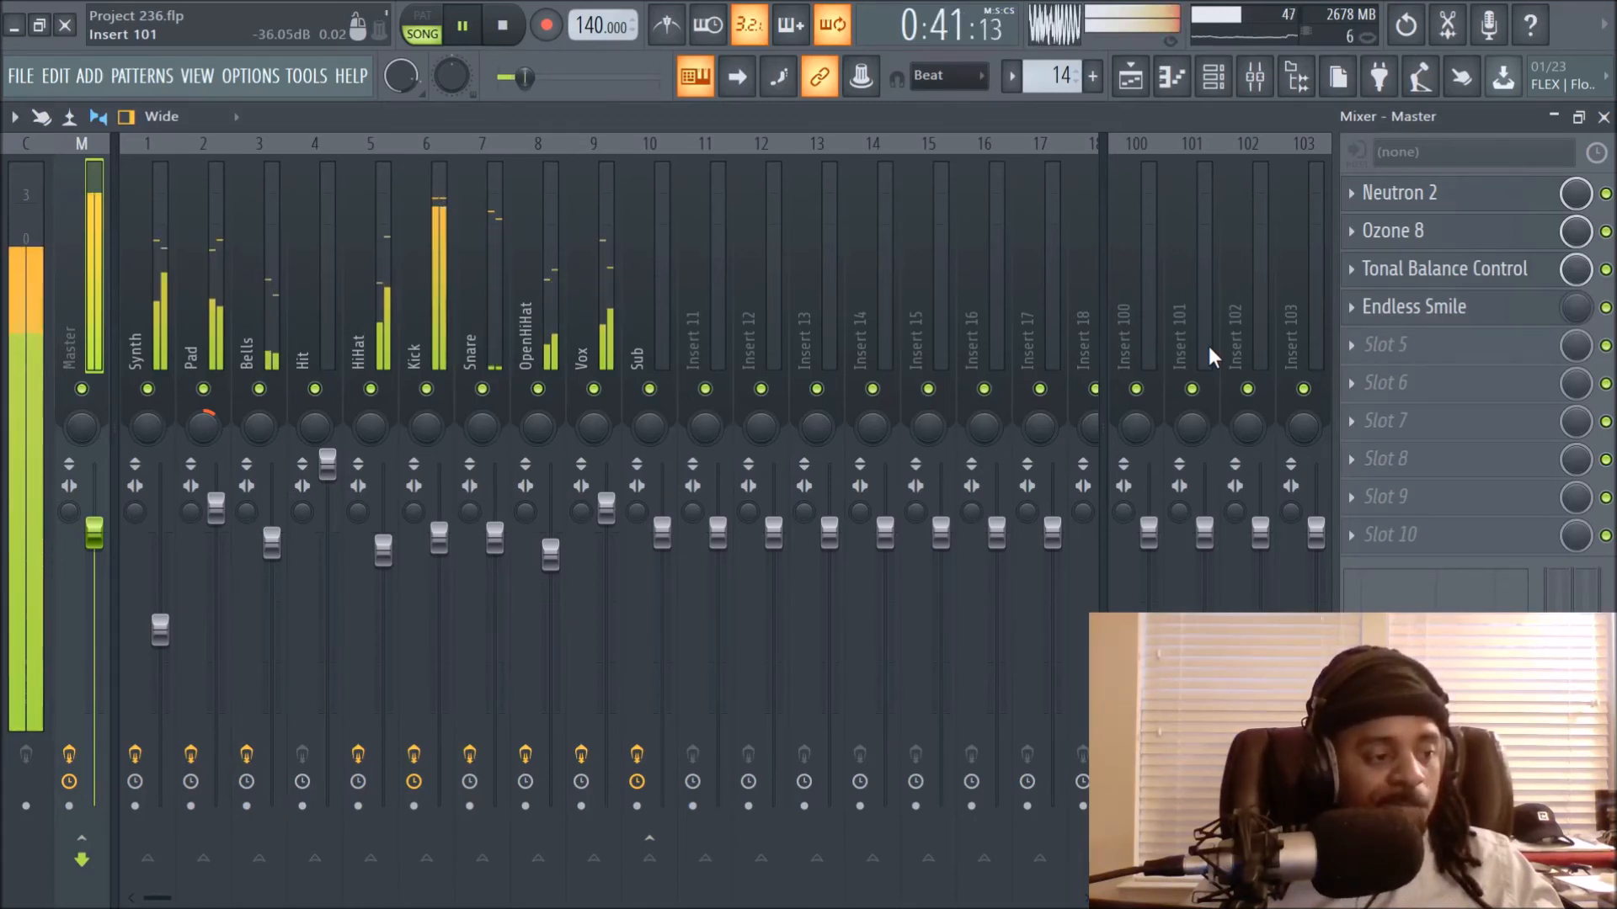
{"action": "key", "text": "space"}
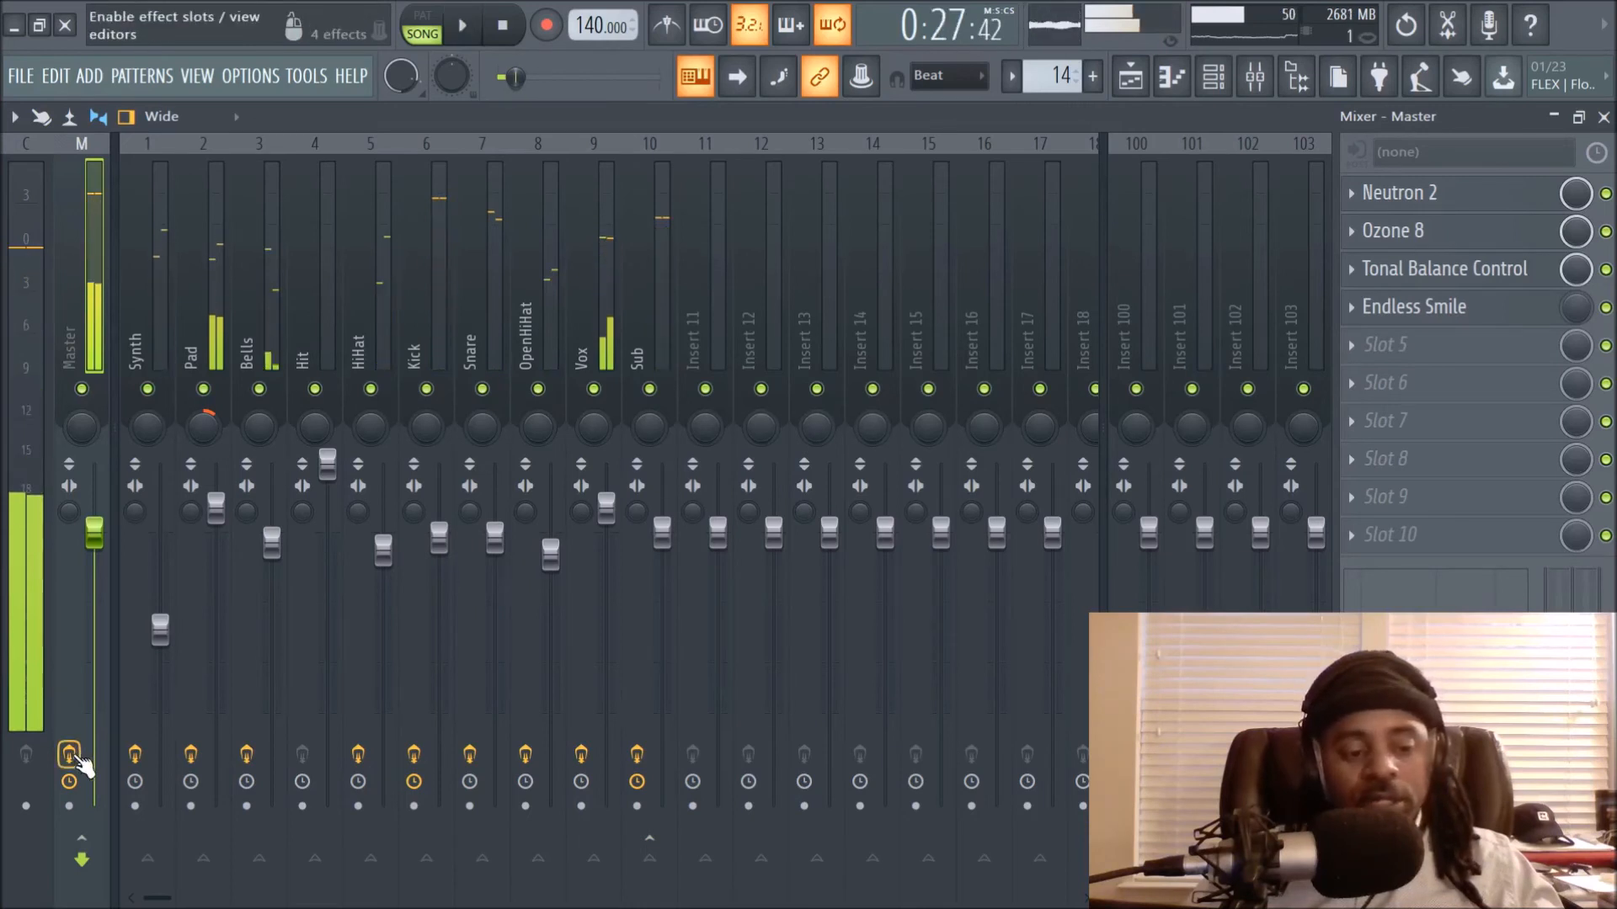
Bypass the Master track's effects, audition the song from bar 17 without them, and re-enable the effects
{"action": "left_click", "coordinate": [70, 754]}
{"action": "key", "text": "space"}
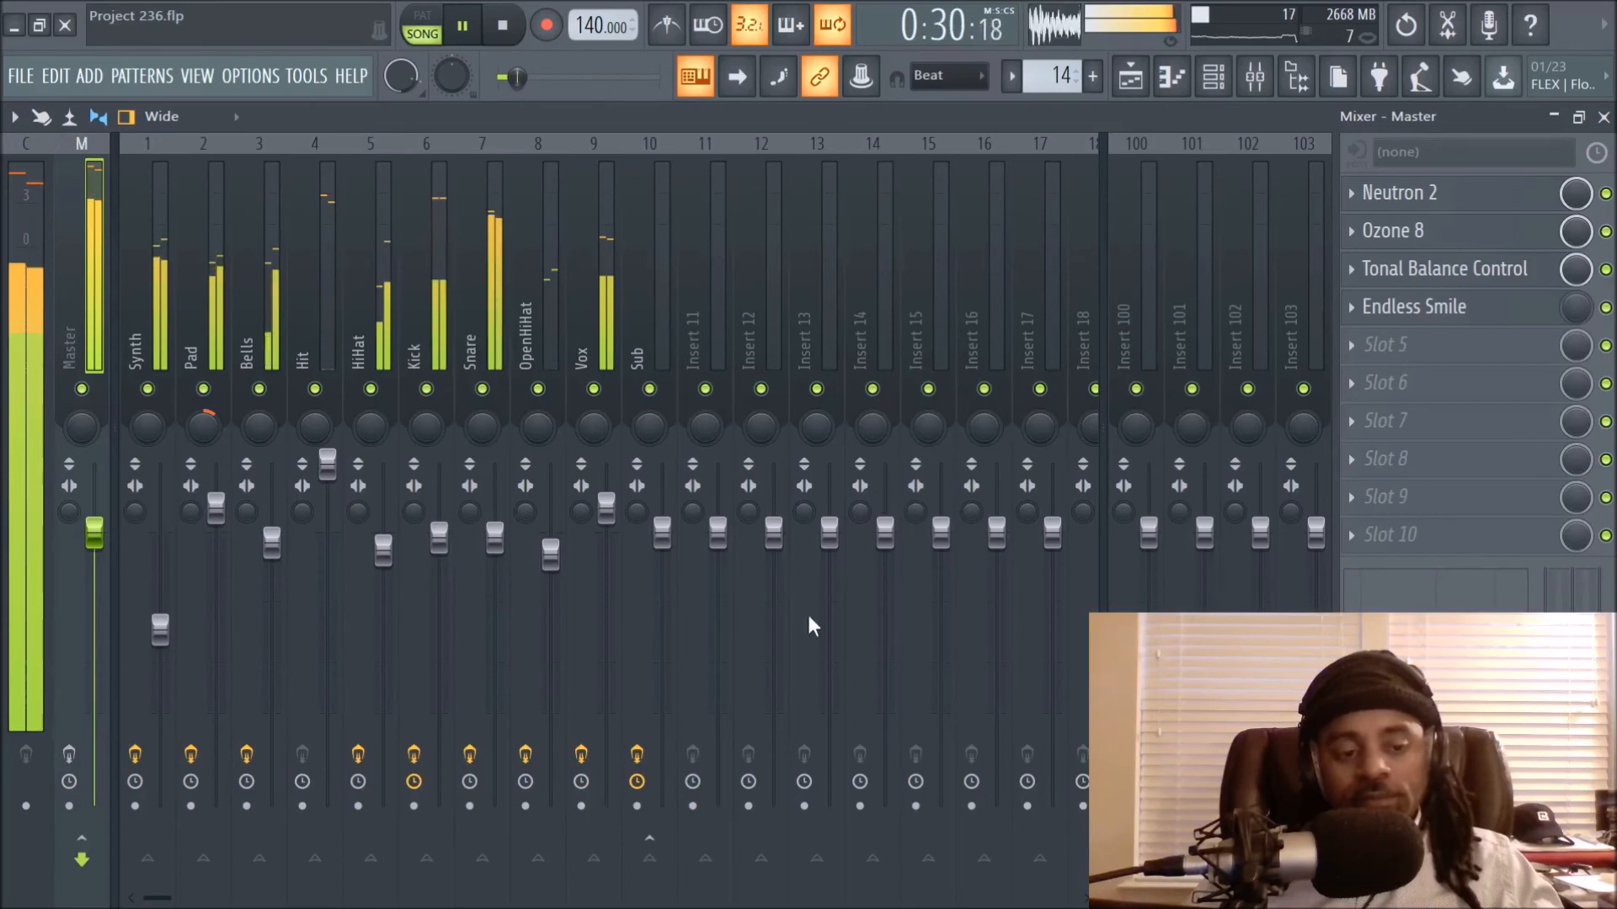
{"action": "left_click", "coordinate": [69, 755]}
{"action": "key", "text": "space"}
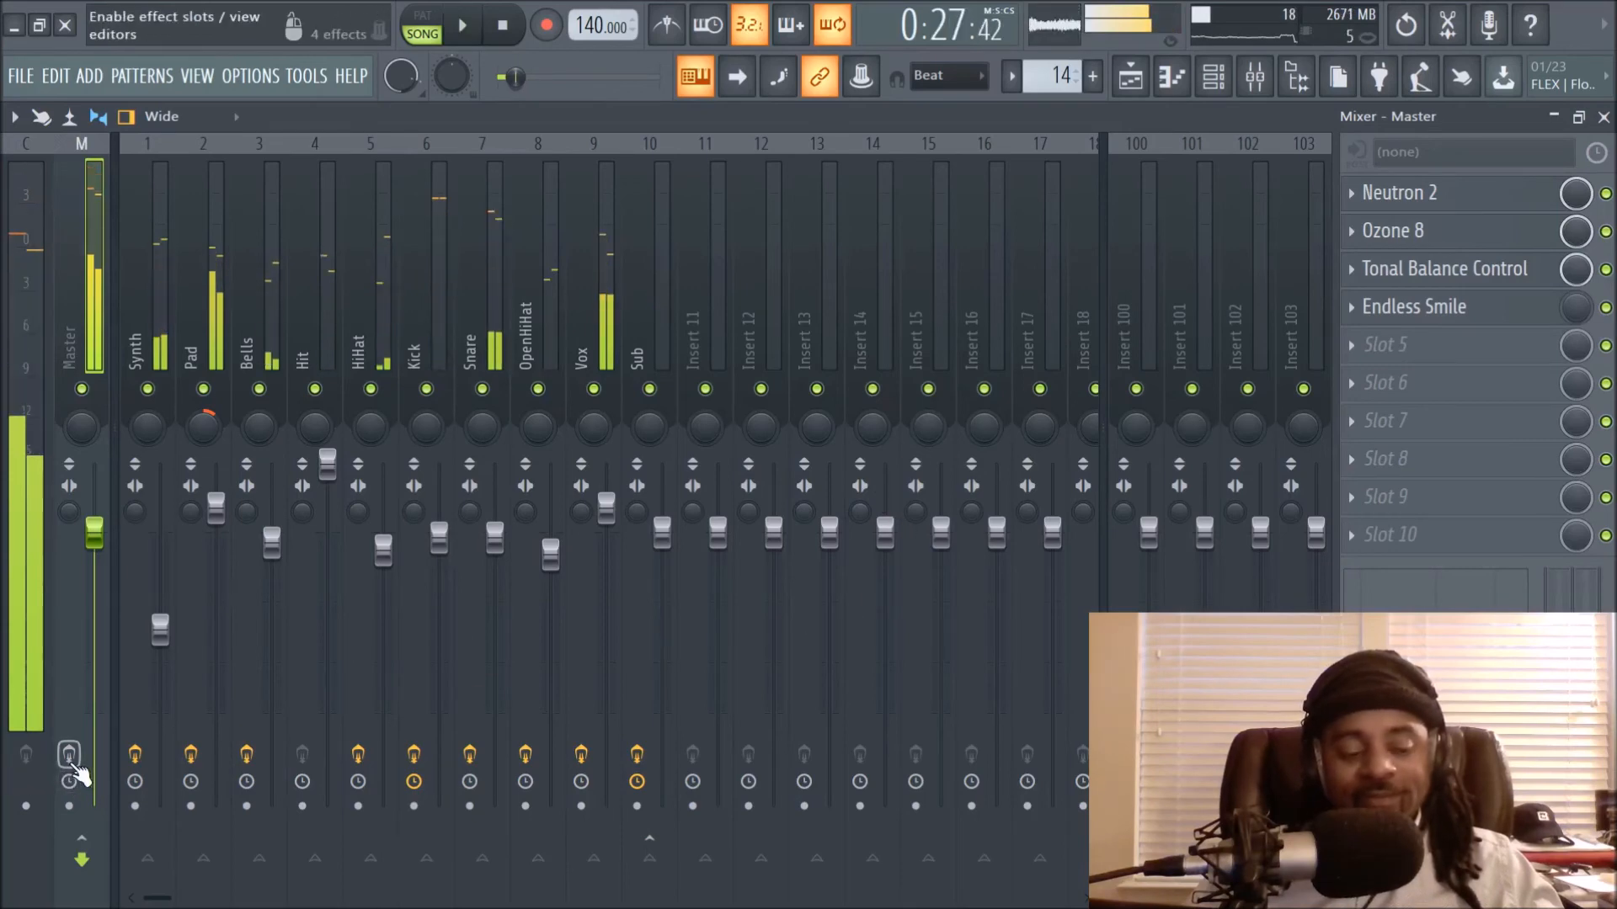
{"action": "left_click", "coordinate": [69, 781]}
Examine the full arrangement in the playlist, return to the song start, and reopen the mixer
{"action": "left_click", "coordinate": [1137, 81]}
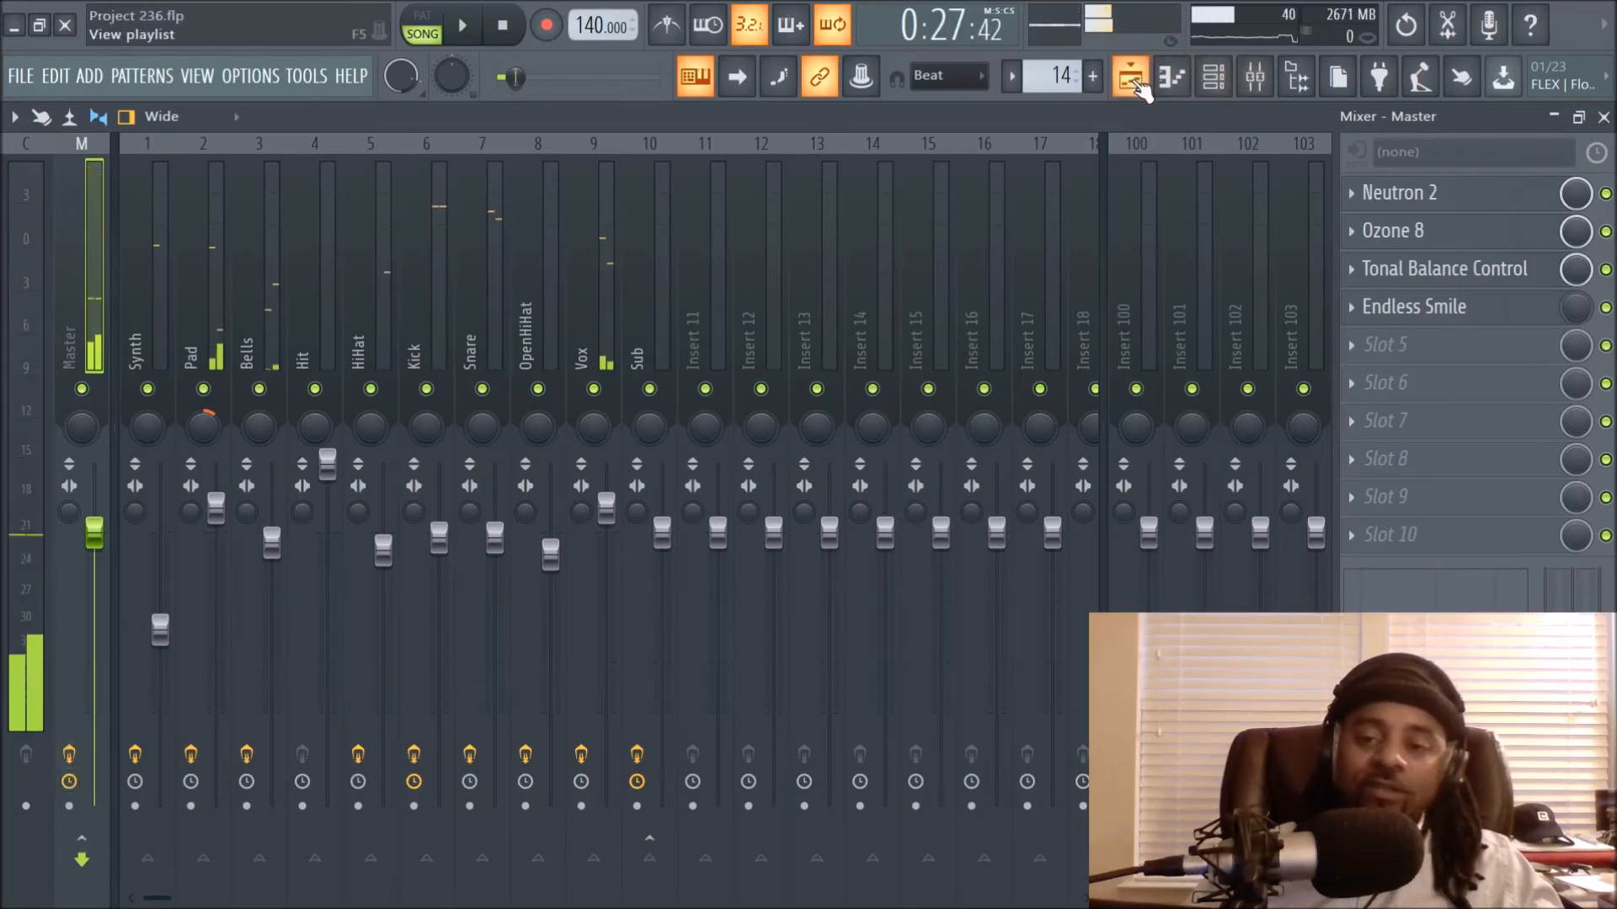
{"action": "scroll", "coordinate": [783, 202], "scroll_direction": "down", "scroll_amount": 2}
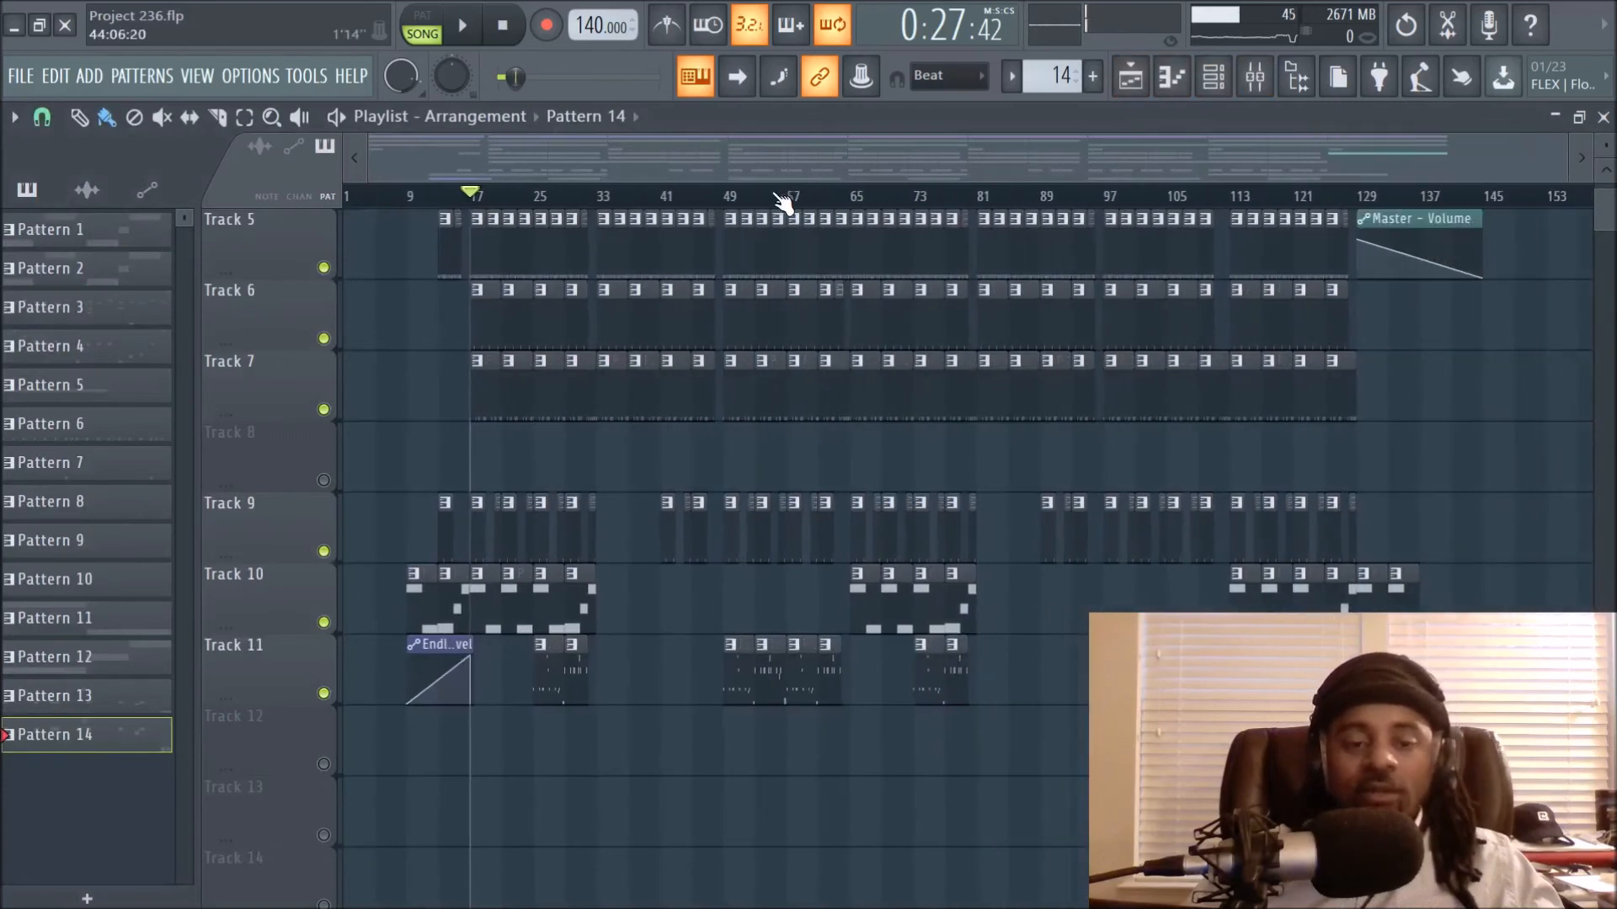
{"action": "scroll", "coordinate": [765, 446], "scroll_direction": "up", "scroll_amount": 4}
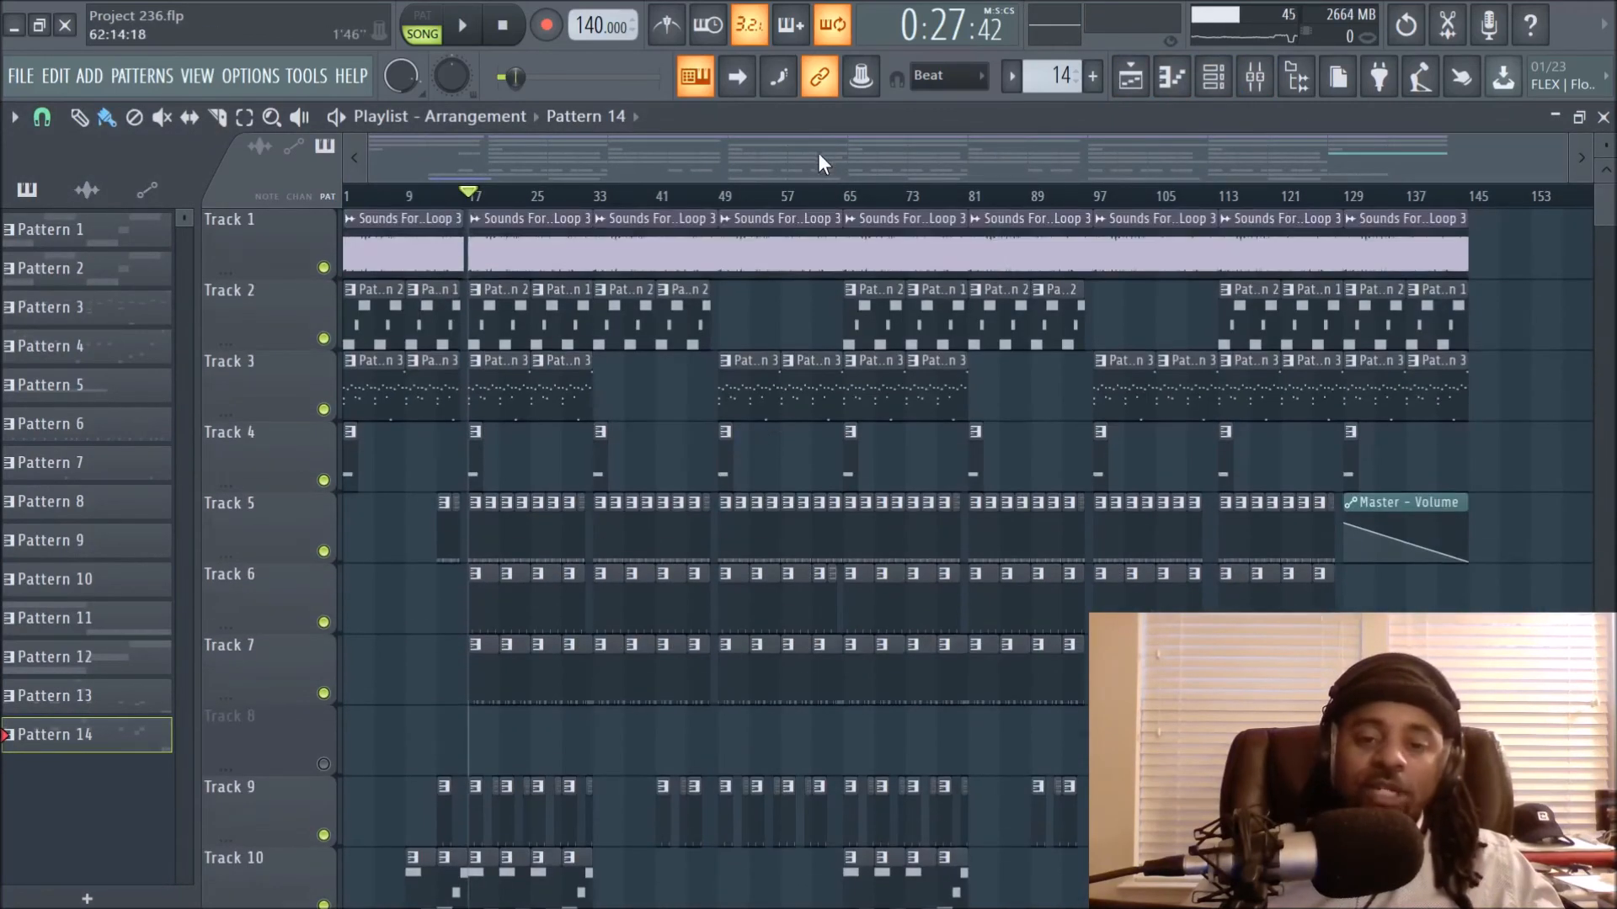
{"action": "scroll", "coordinate": [789, 203], "scroll_direction": "up", "scroll_amount": 3}
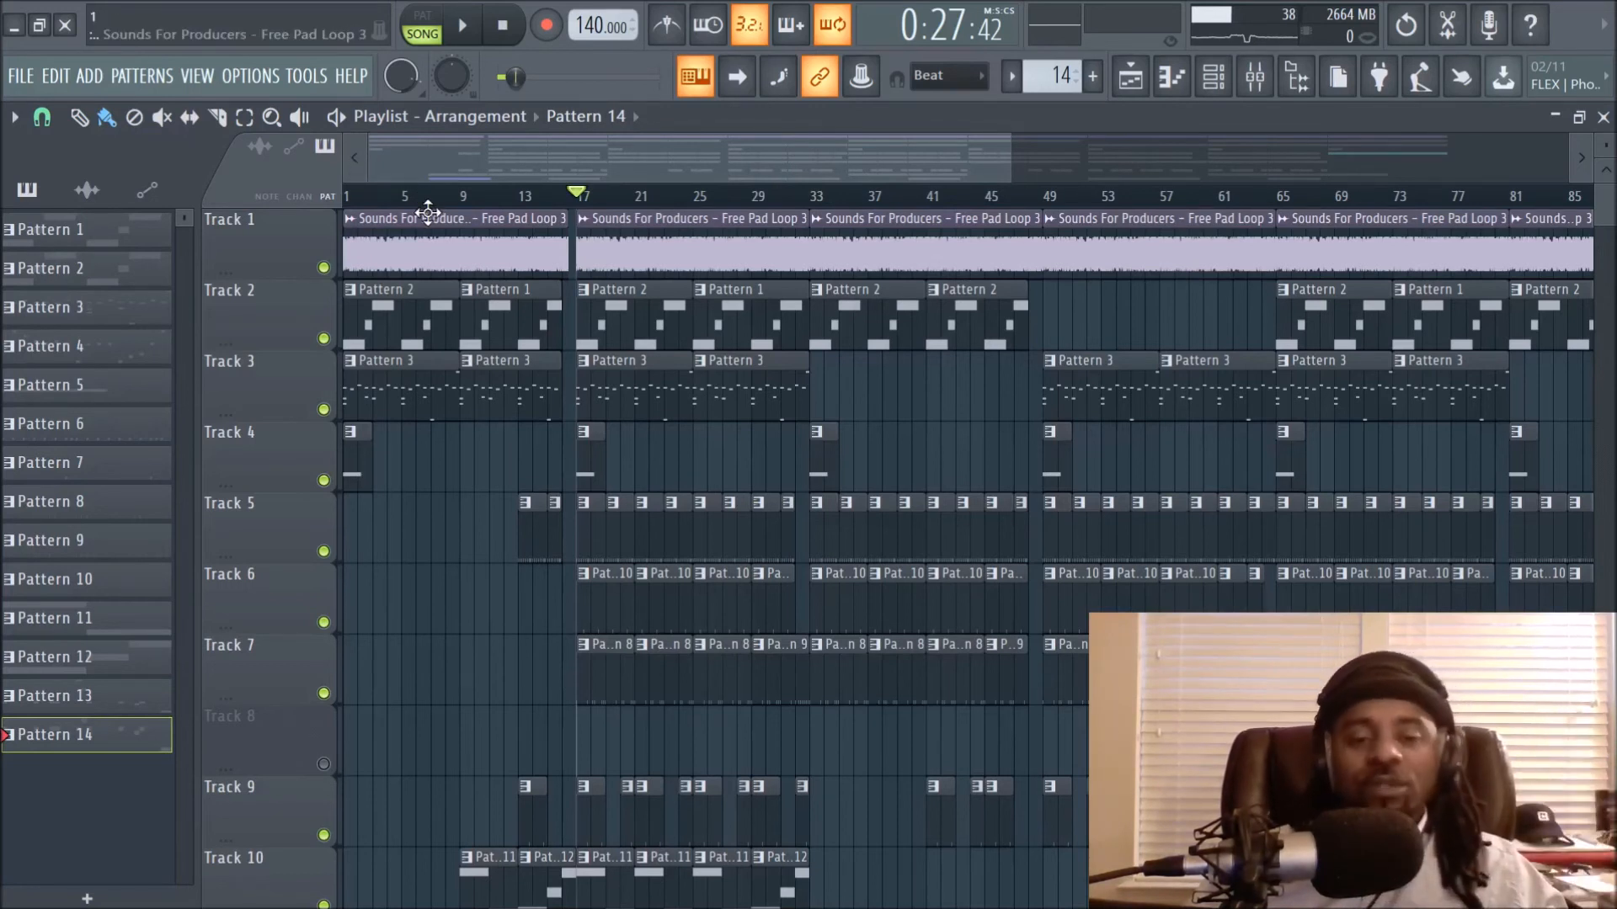
{"action": "left_click", "coordinate": [504, 32]}
{"action": "left_click", "coordinate": [1259, 85]}
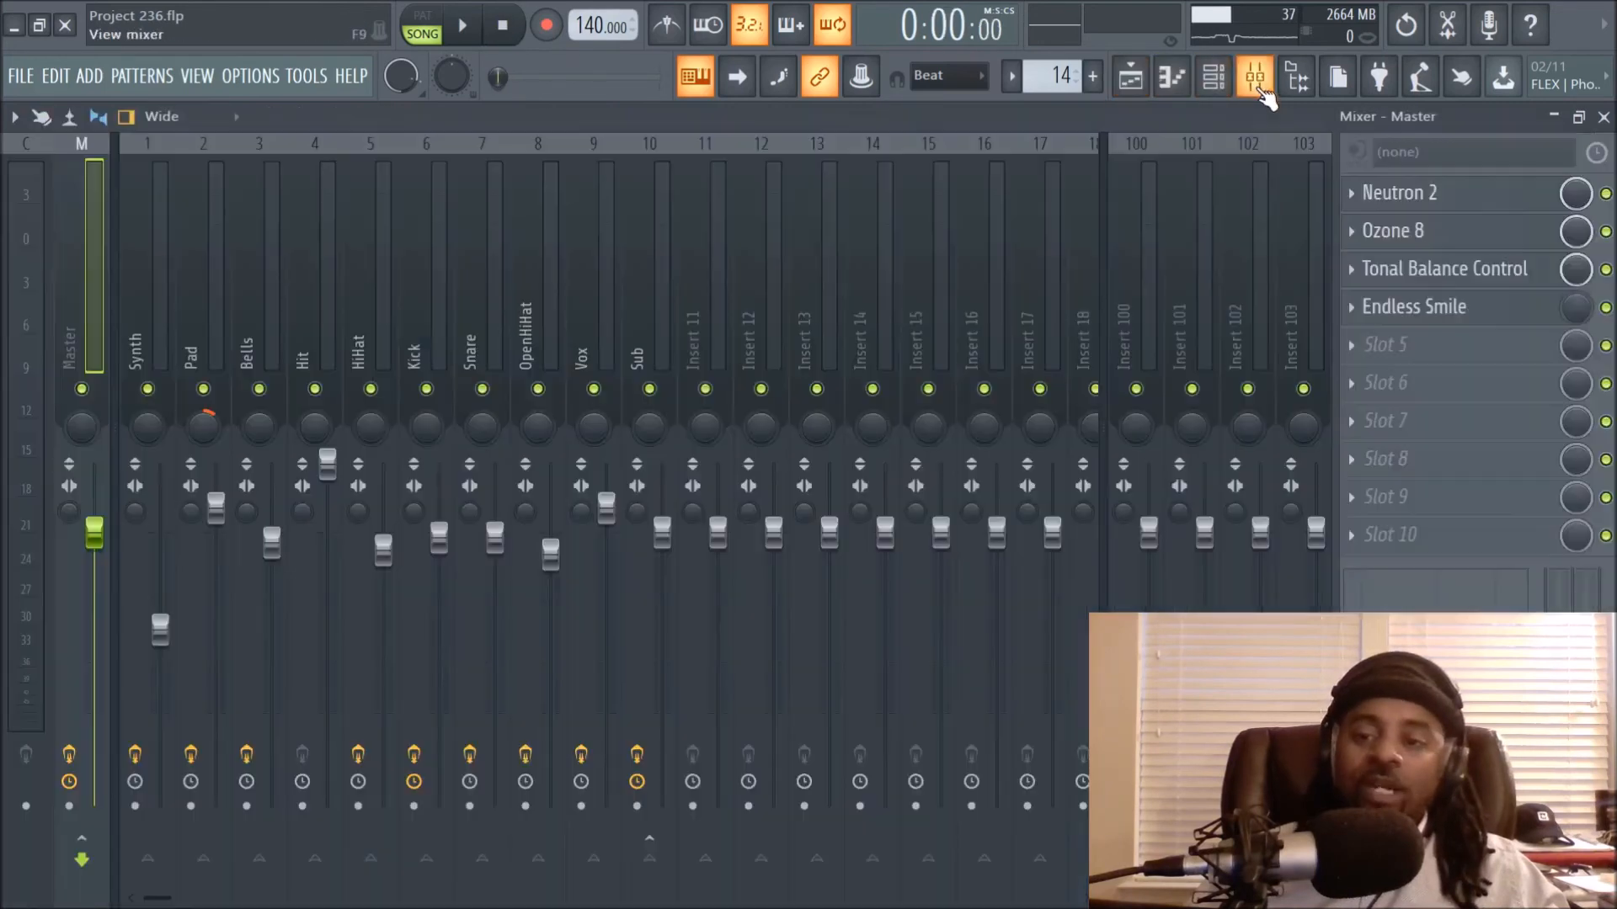
Switch from the mixer to the playlist and play the song from the beginning
{"action": "left_click", "coordinate": [1130, 76]}
{"action": "scroll", "coordinate": [738, 389], "scroll_direction": "down", "scroll_amount": 4}
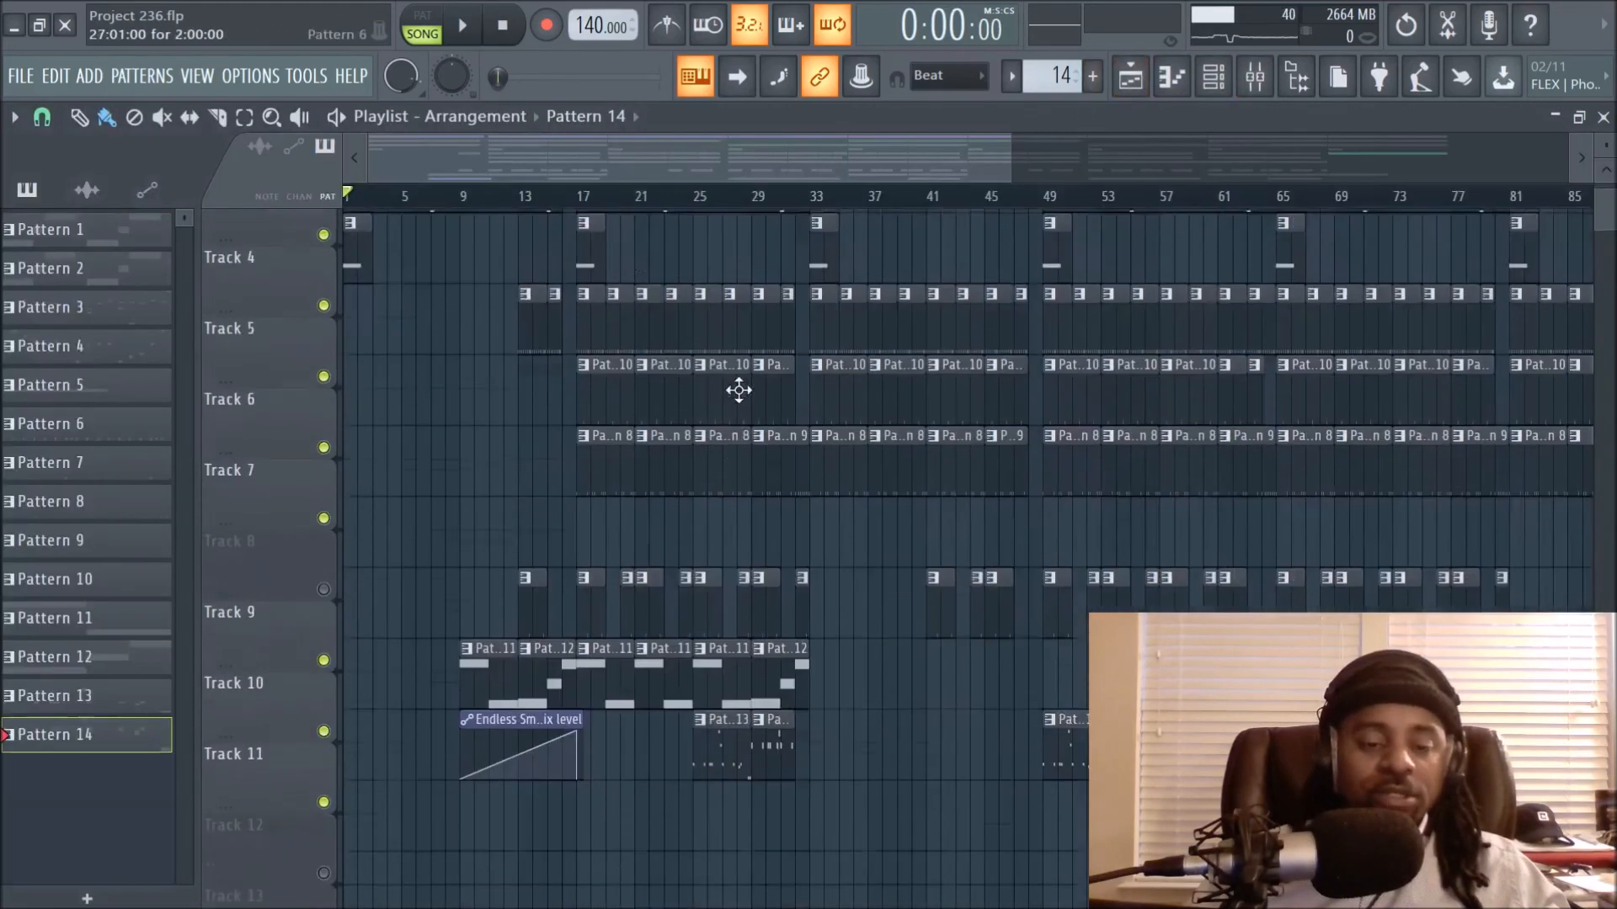
{"action": "scroll", "coordinate": [739, 391], "scroll_direction": "up", "scroll_amount": 4}
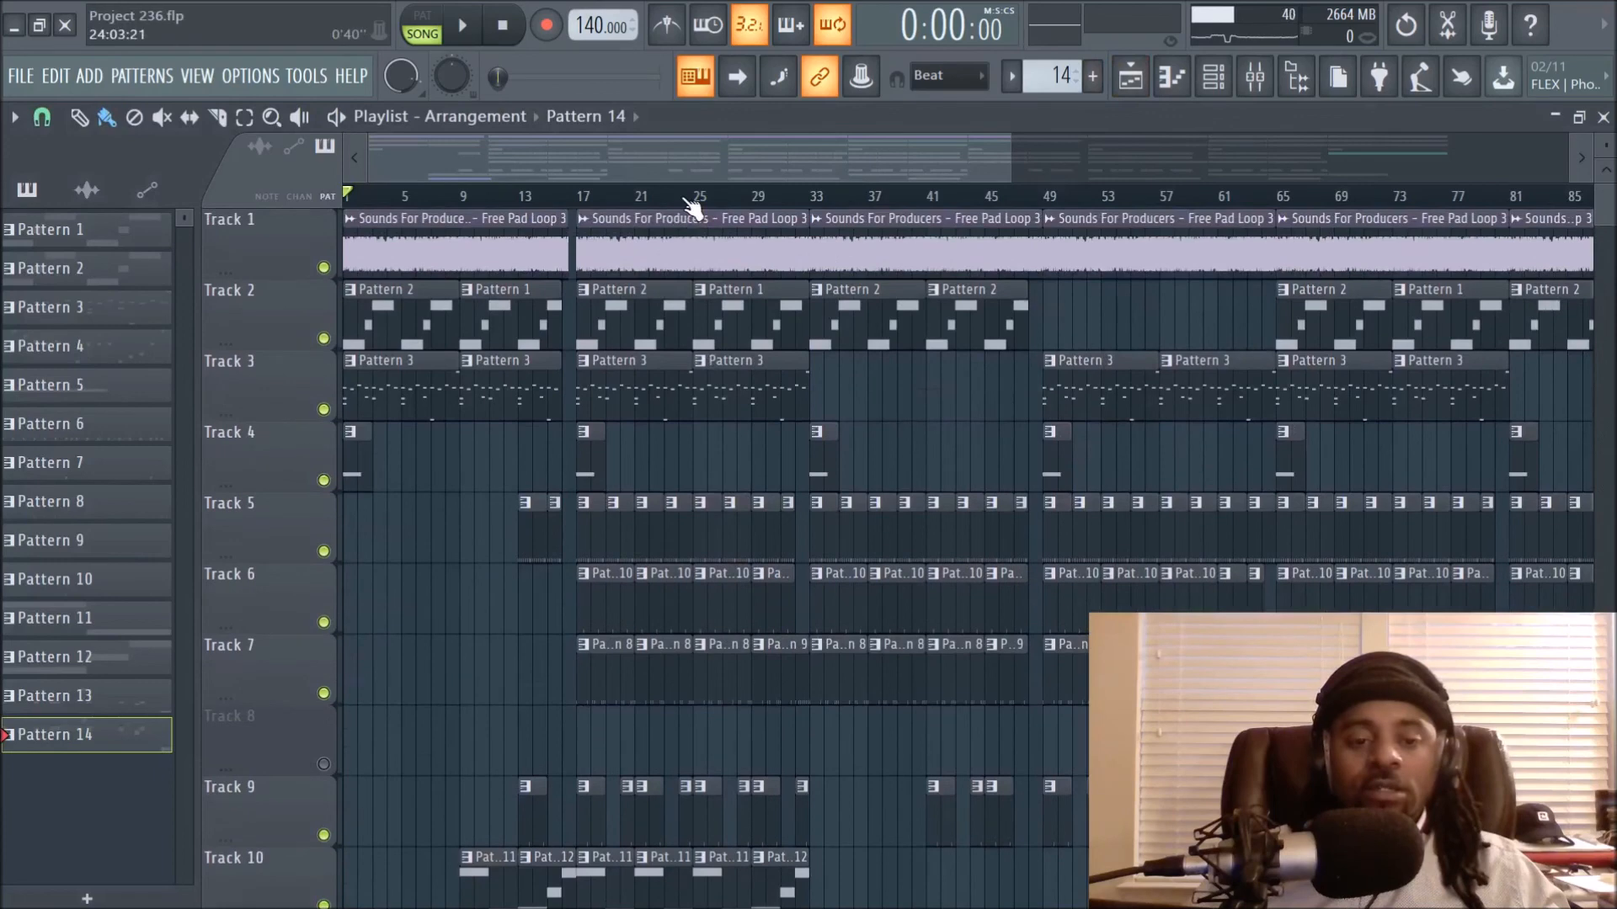
{"action": "scroll", "coordinate": [687, 205], "scroll_direction": "up", "scroll_amount": 2}
{"action": "key", "text": "space"}
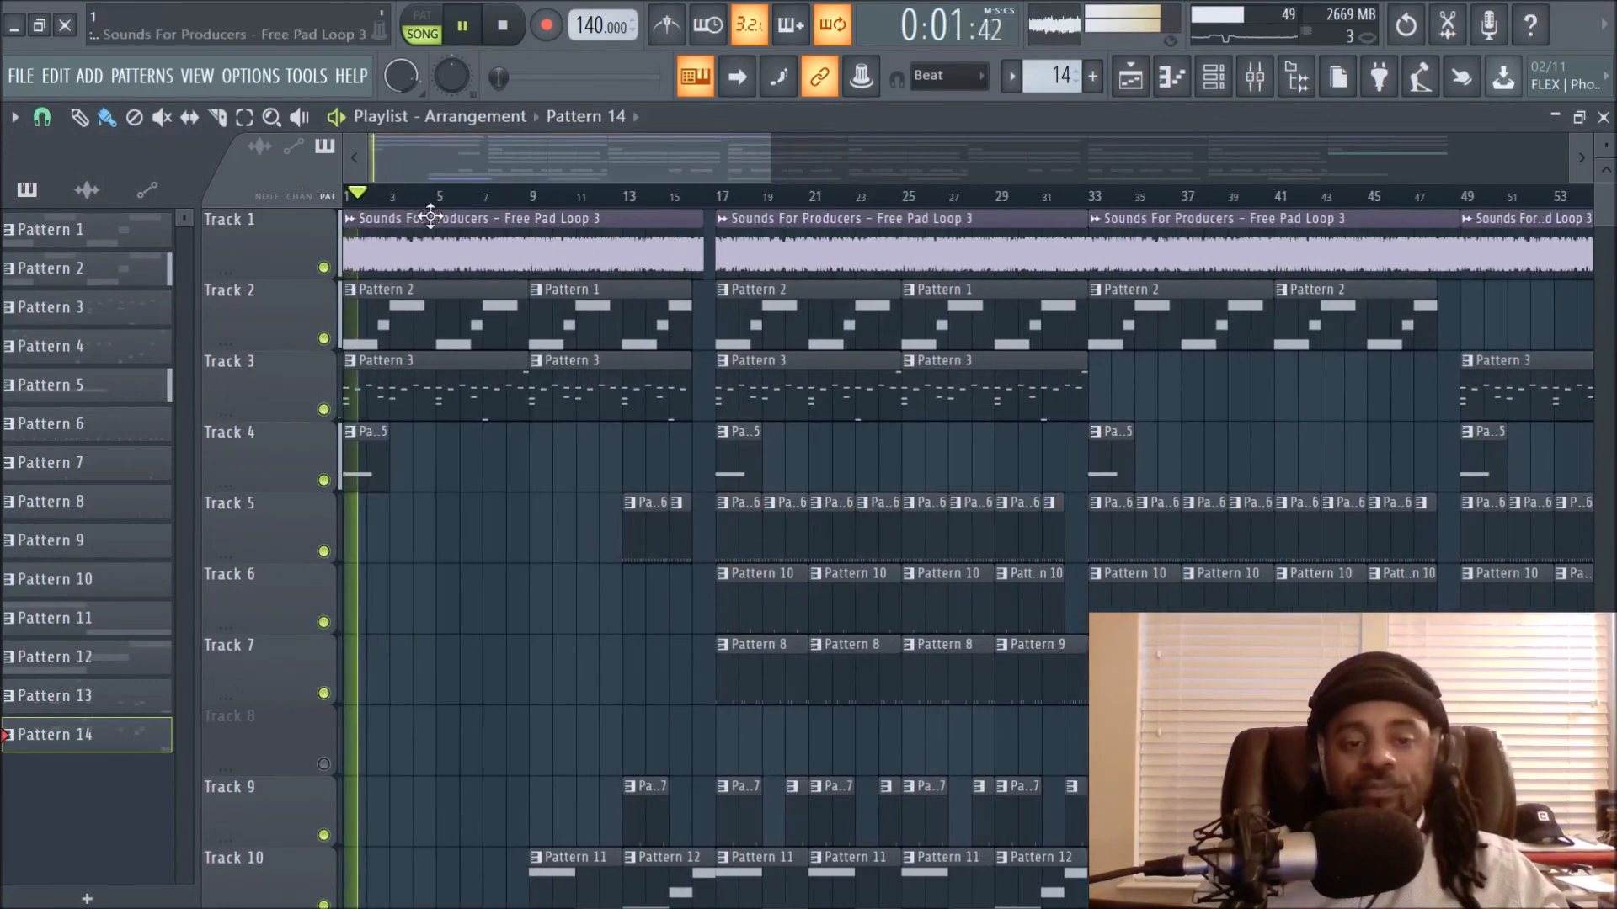
Examine the whole arrangement across Tracks 1 to 11 while the intro plays up to bar 17
{"action": "scroll", "coordinate": [461, 207], "scroll_direction": "down", "scroll_amount": 4}
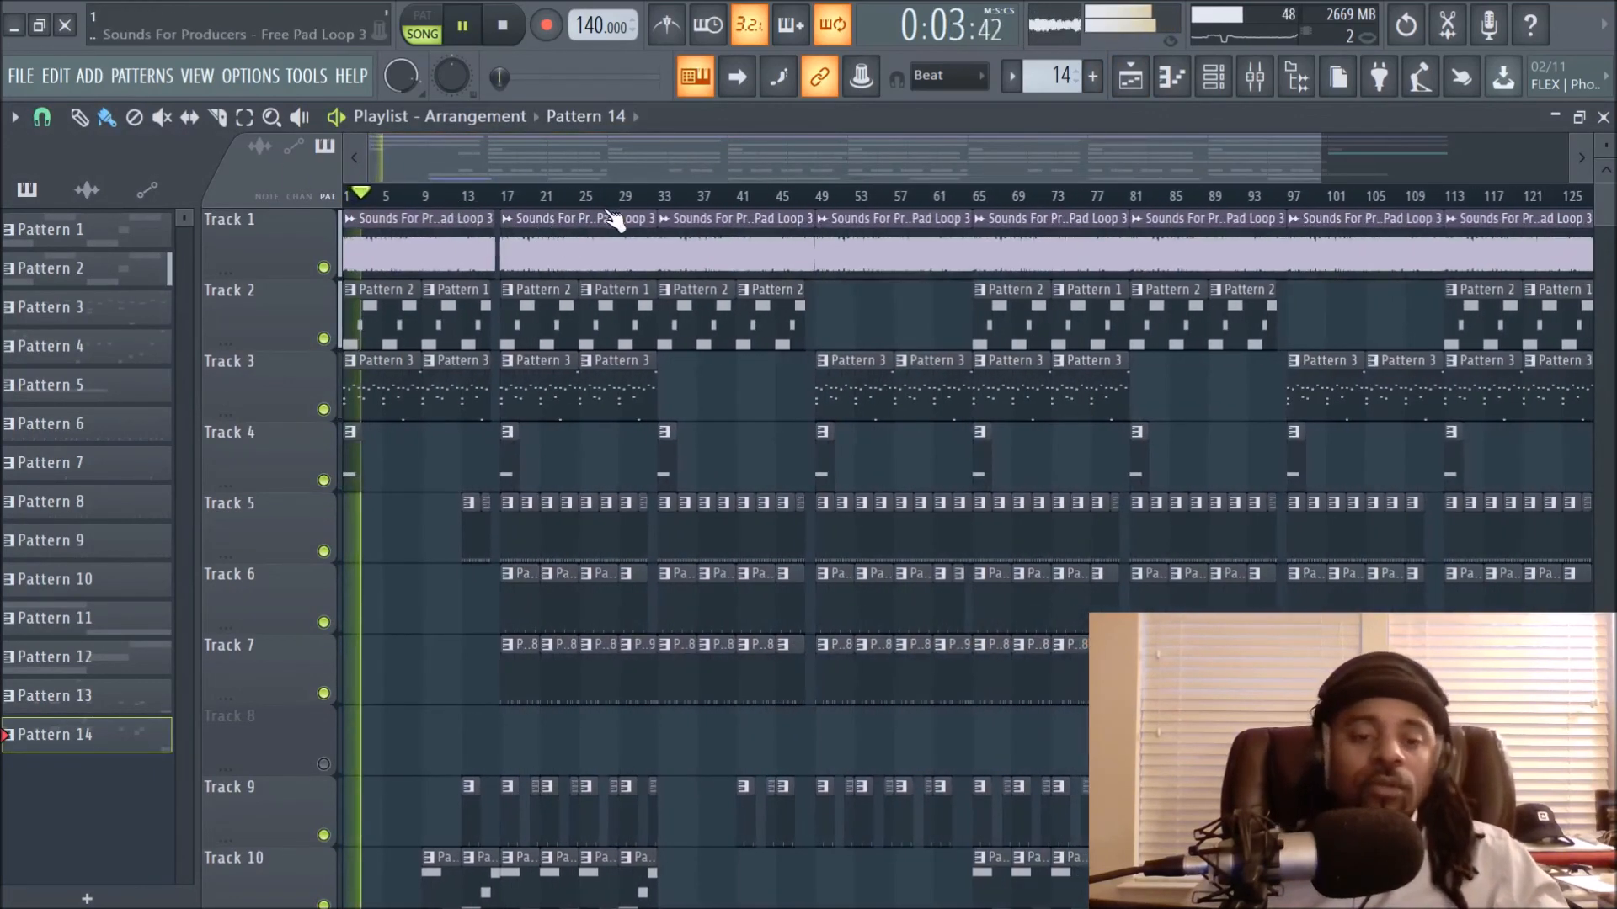
{"action": "scroll", "coordinate": [612, 205], "scroll_direction": "down", "scroll_amount": 1}
{"action": "scroll", "coordinate": [685, 364], "scroll_direction": "down", "scroll_amount": 4}
{"action": "scroll", "coordinate": [675, 386], "scroll_direction": "up", "scroll_amount": 4}
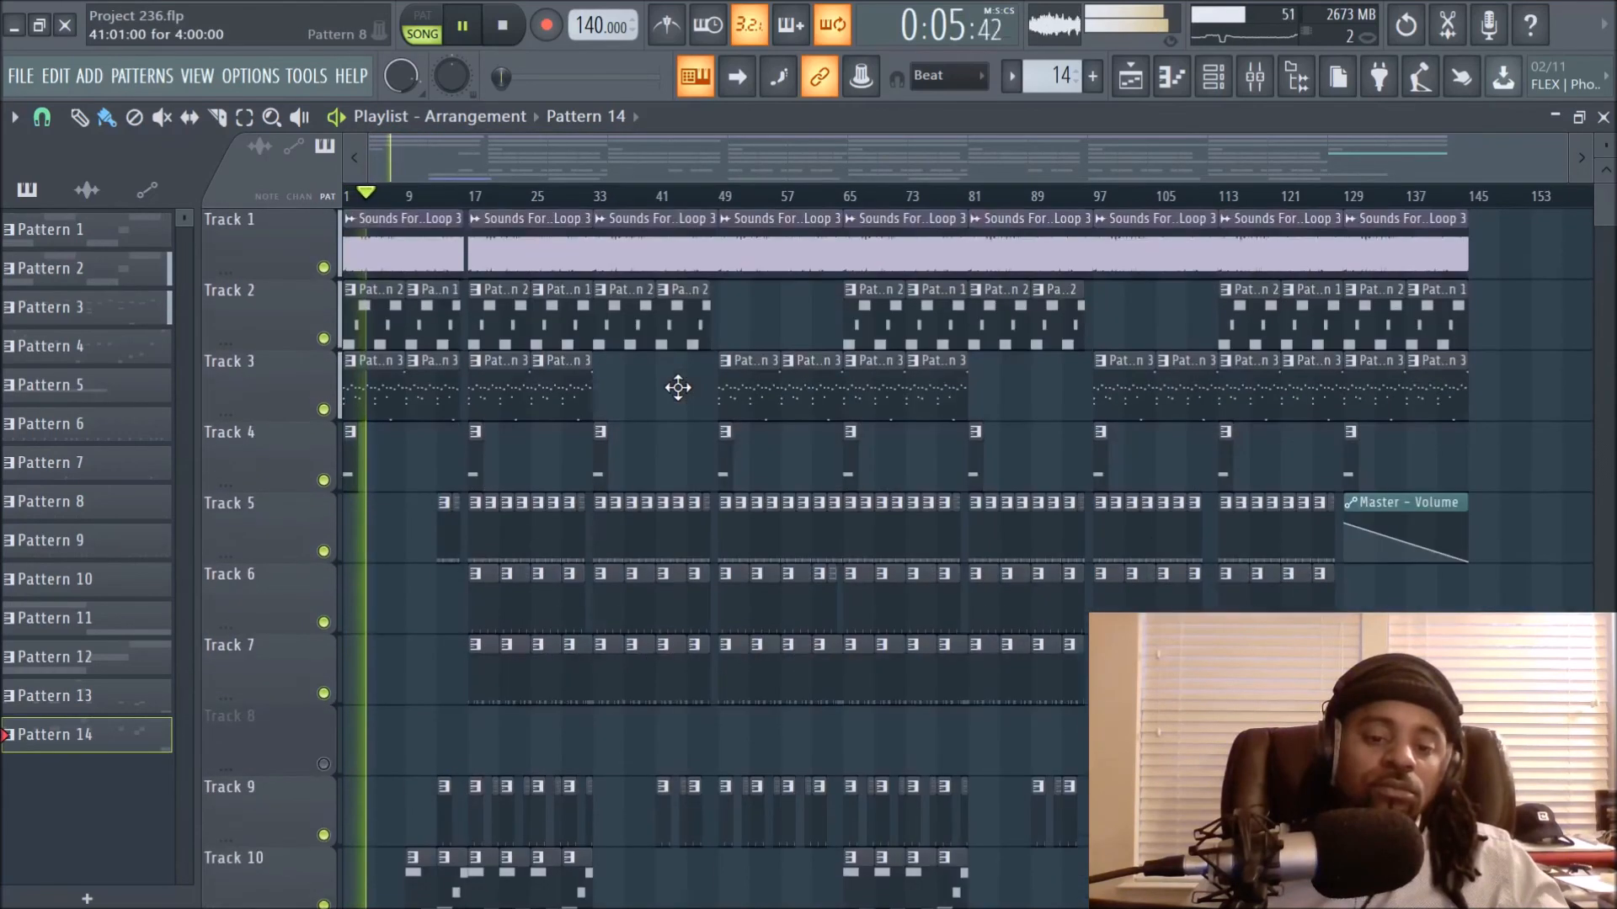
{"action": "scroll", "coordinate": [677, 388], "scroll_direction": "down", "scroll_amount": 3}
{"action": "scroll", "coordinate": [678, 388], "scroll_direction": "up", "scroll_amount": 3}
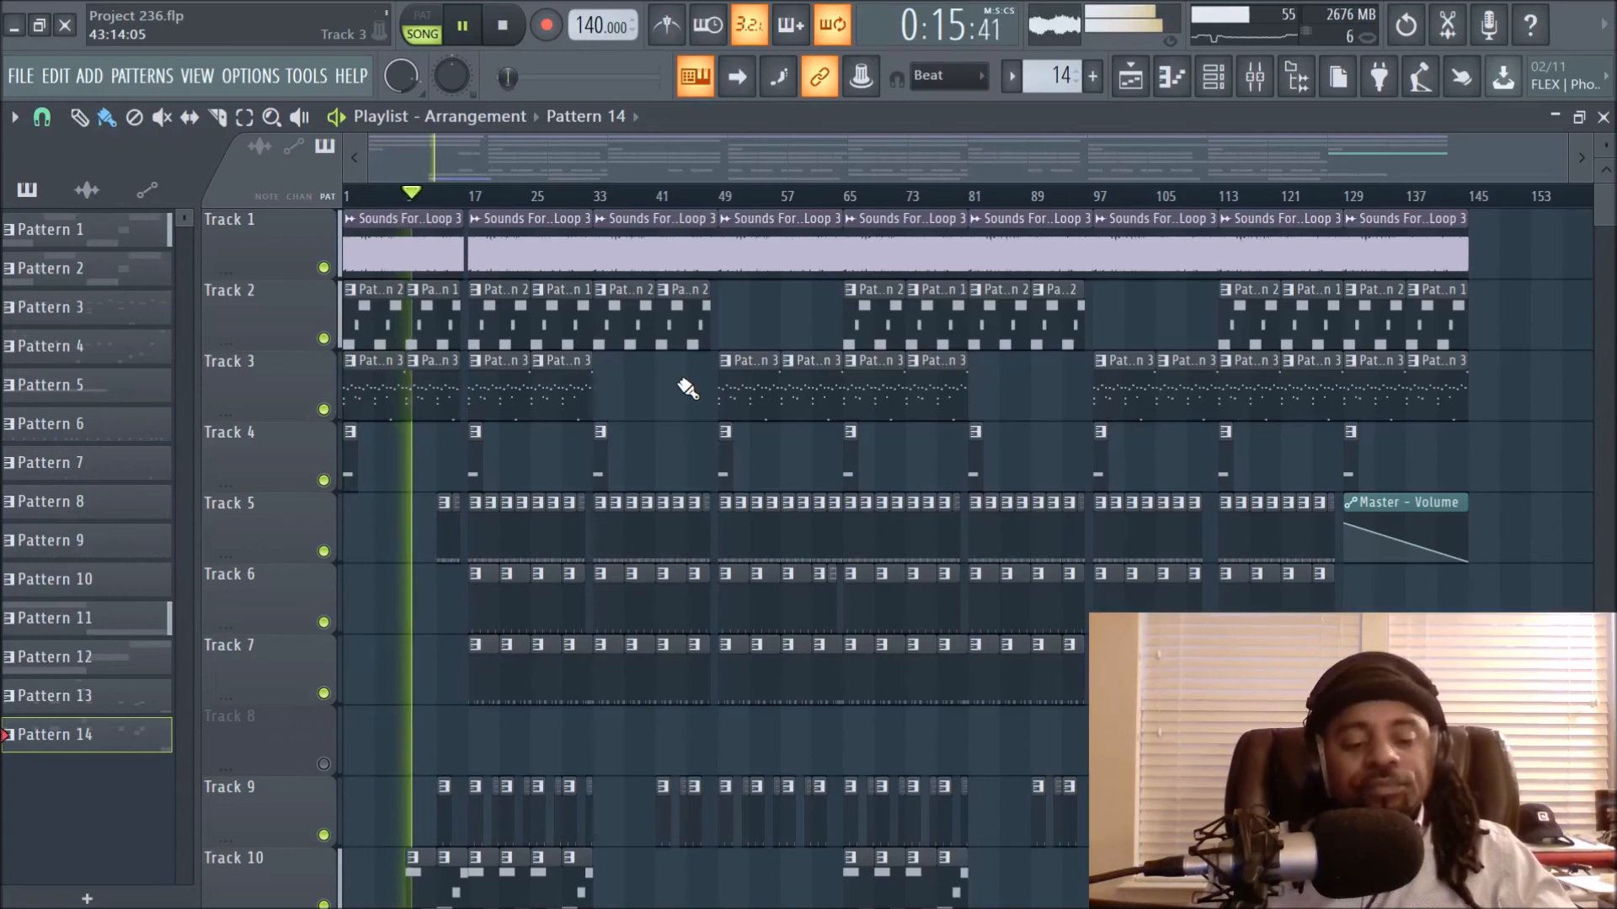
{"action": "scroll", "coordinate": [688, 388], "scroll_direction": "down", "scroll_amount": 3}
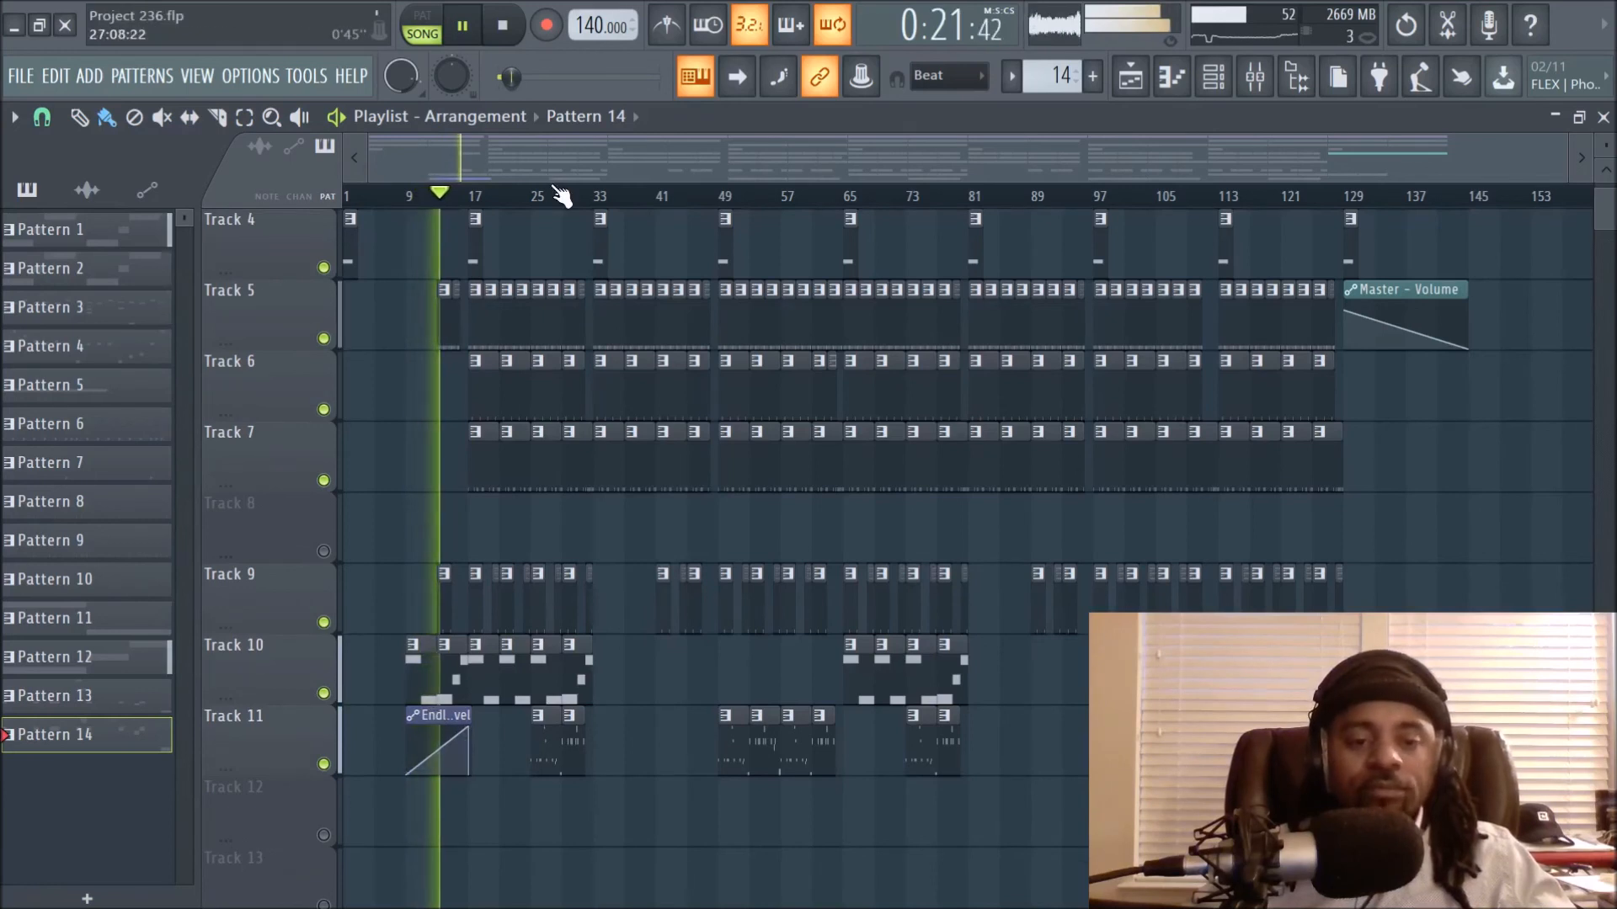
{"action": "scroll", "coordinate": [559, 206], "scroll_direction": "up", "scroll_amount": 1}
{"action": "scroll", "coordinate": [559, 205], "scroll_direction": "up", "scroll_amount": 2}
{"action": "left_click_drag", "start_coordinate": [561, 172], "coordinate": [520, 171]}
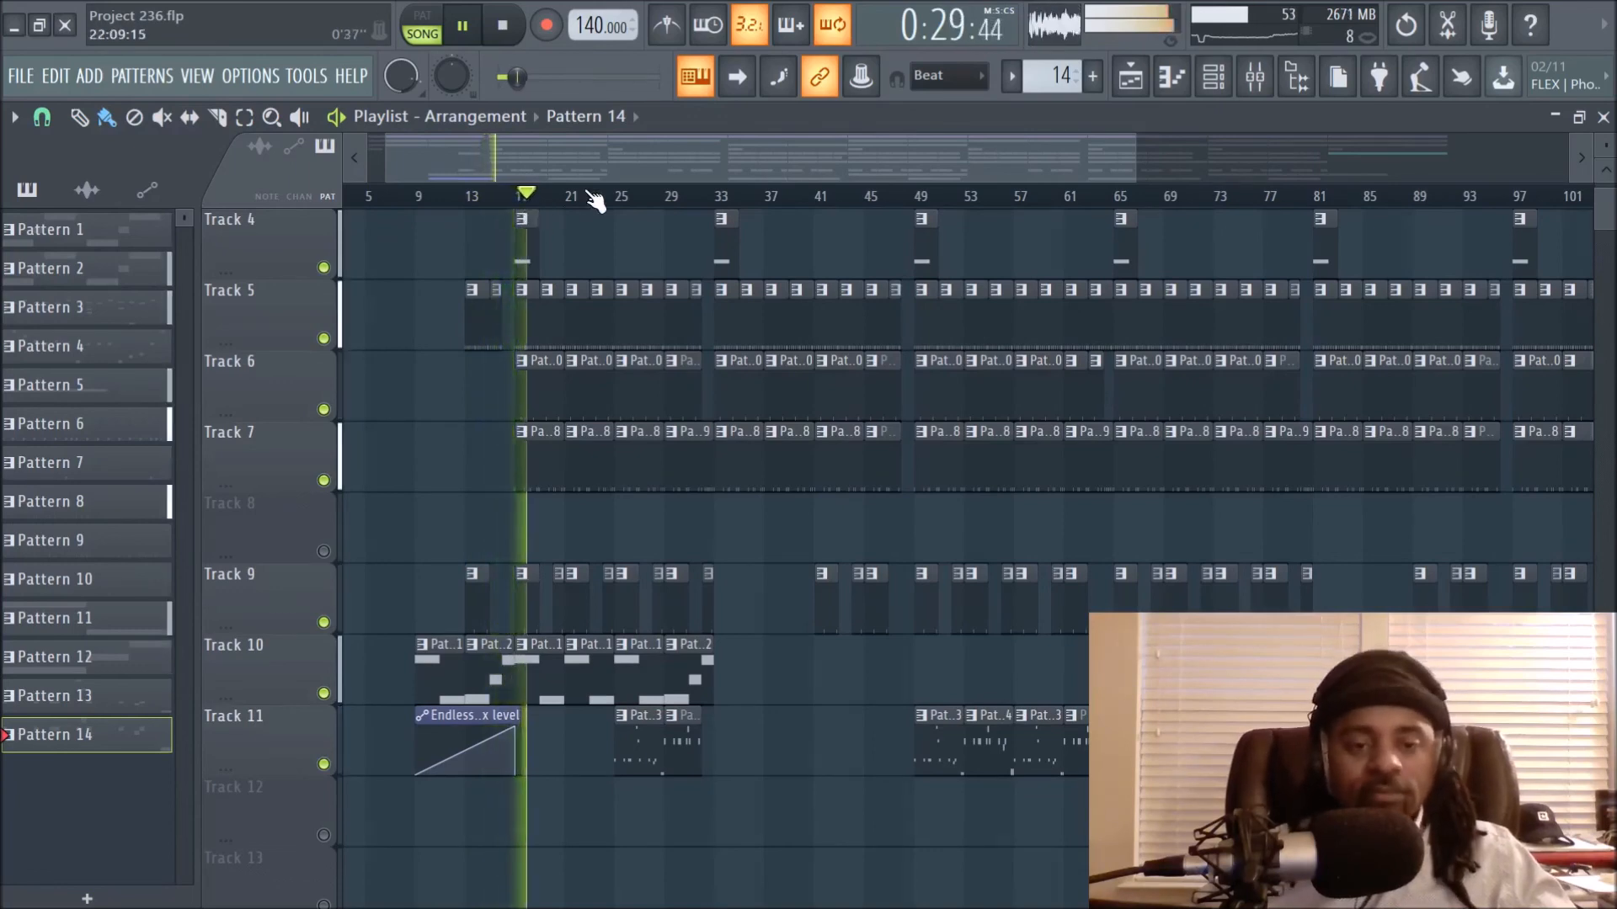
Follow the playing section from bar 17 to bar 33 and compare its layers with the full arrangement
{"action": "scroll", "coordinate": [595, 202], "scroll_direction": "down", "scroll_amount": 2}
{"action": "scroll", "coordinate": [595, 202], "scroll_direction": "down", "scroll_amount": 1}
{"action": "scroll", "coordinate": [656, 503], "scroll_direction": "up", "scroll_amount": 3}
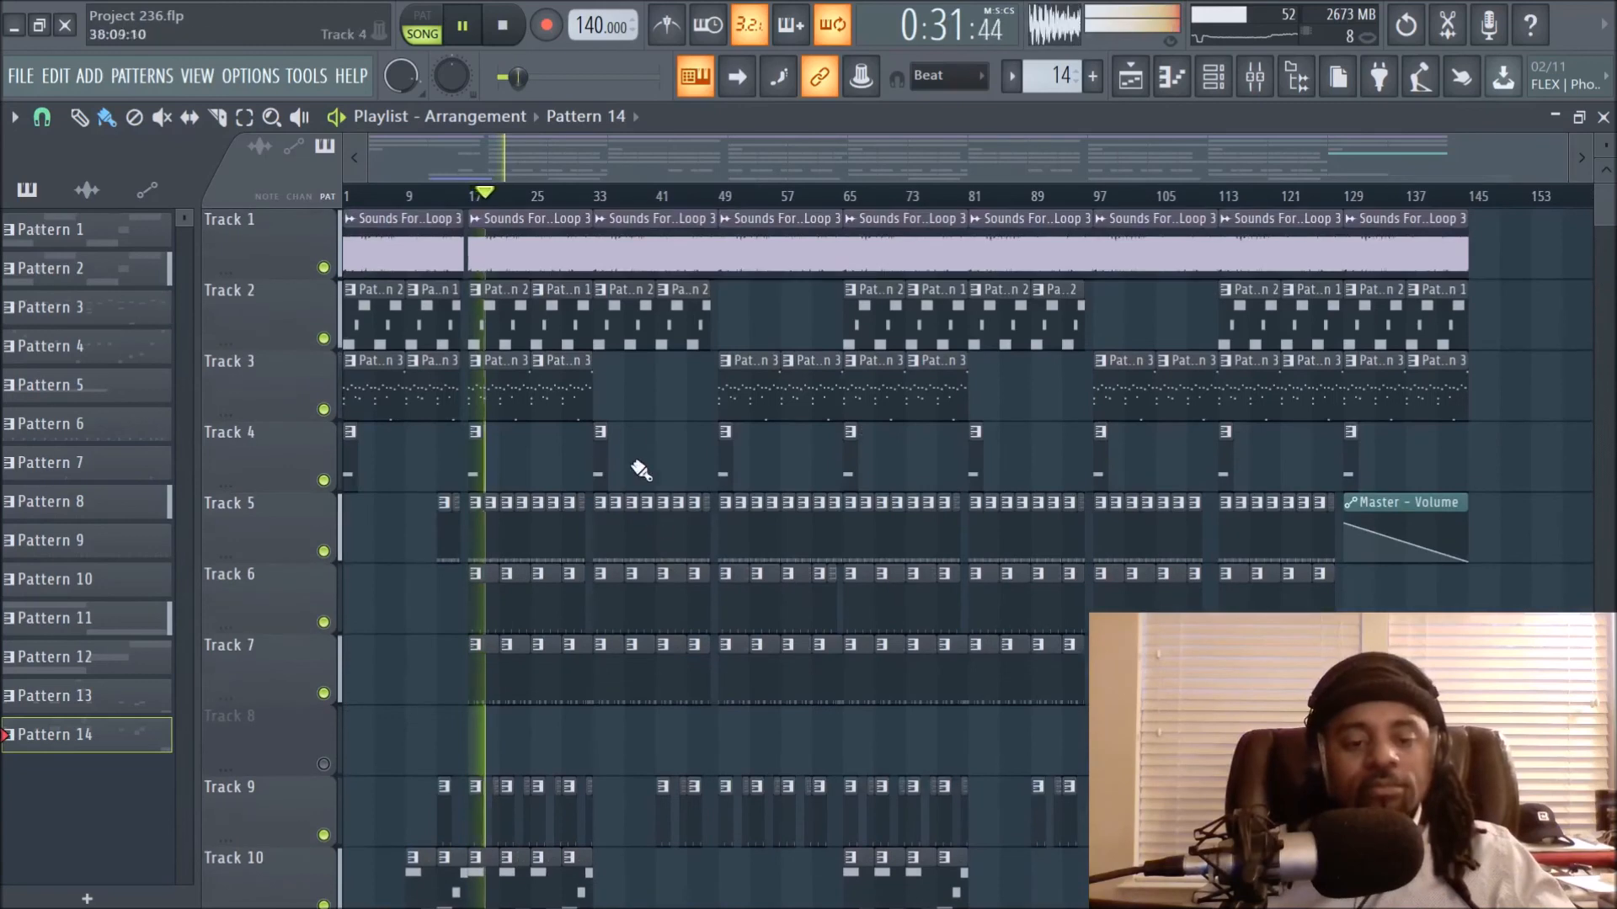
{"action": "scroll", "coordinate": [588, 199], "scroll_direction": "up", "scroll_amount": 2}
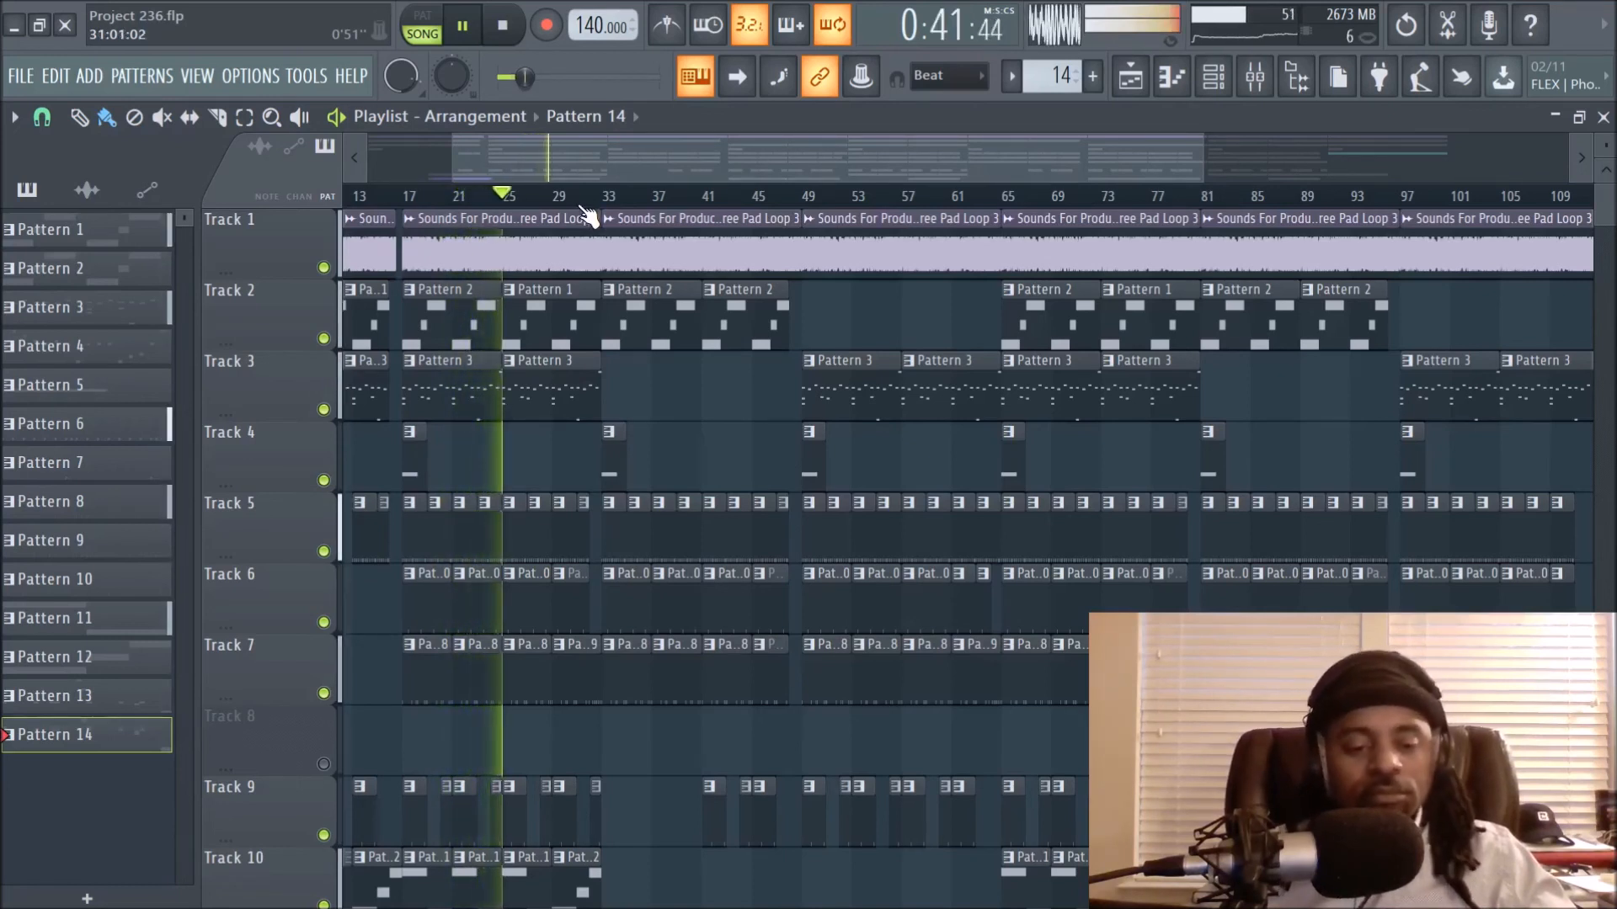
{"action": "scroll", "coordinate": [589, 214], "scroll_direction": "up", "scroll_amount": 4}
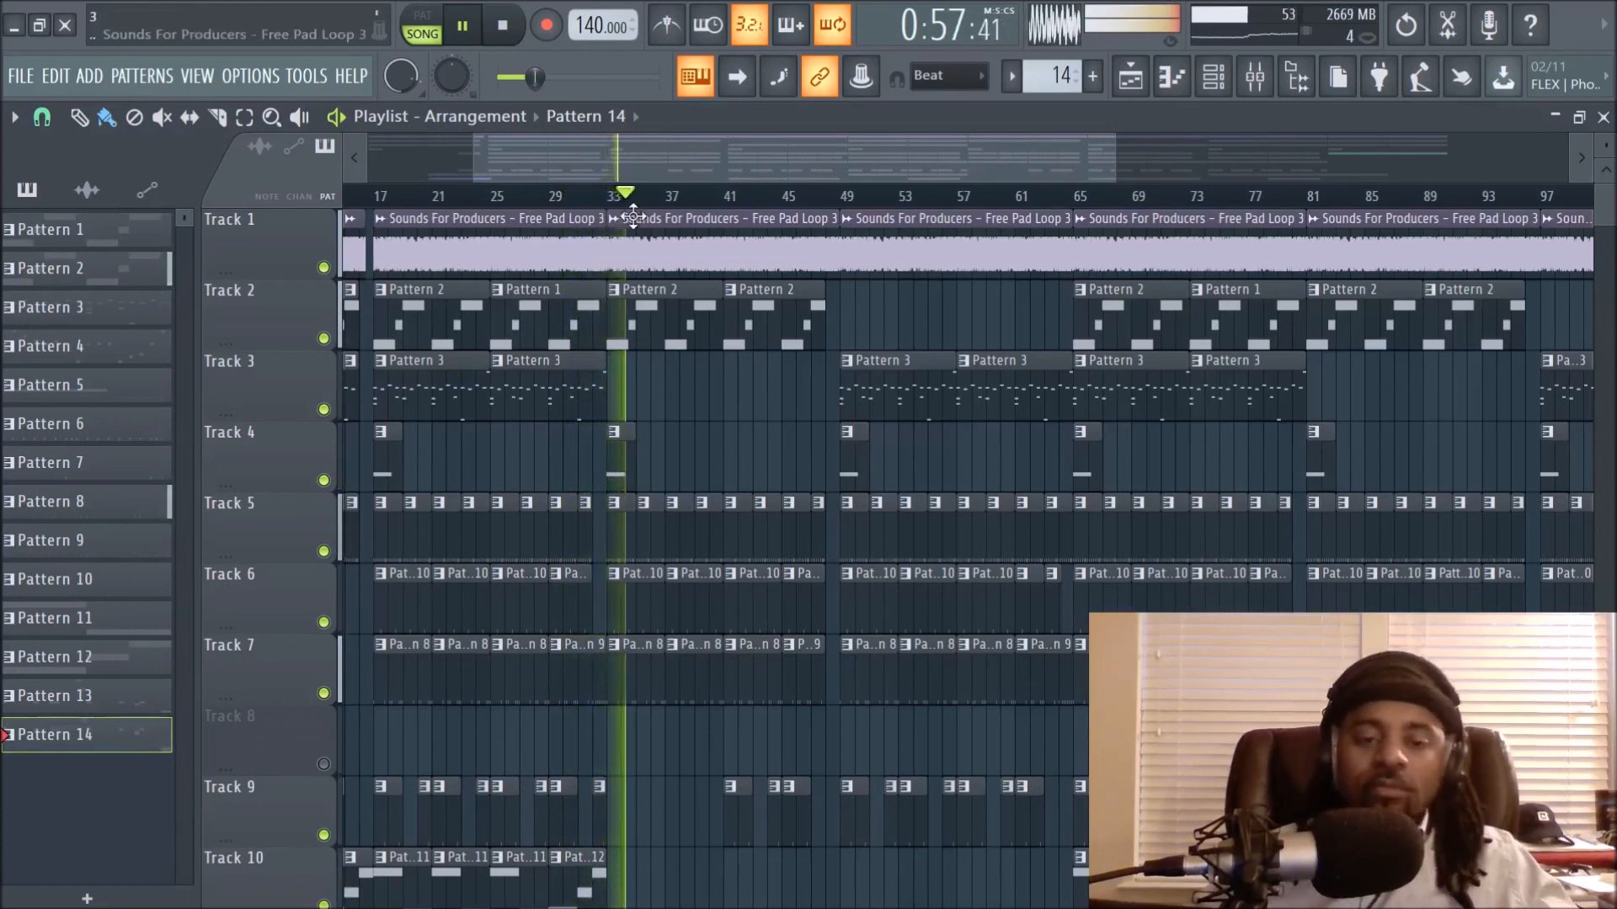
Follow the section from bar 33 into the one at bar 49, and stop playback
{"action": "scroll", "coordinate": [693, 196], "scroll_direction": "down", "scroll_amount": 3}
{"action": "scroll", "coordinate": [693, 197], "scroll_direction": "up", "scroll_amount": 4}
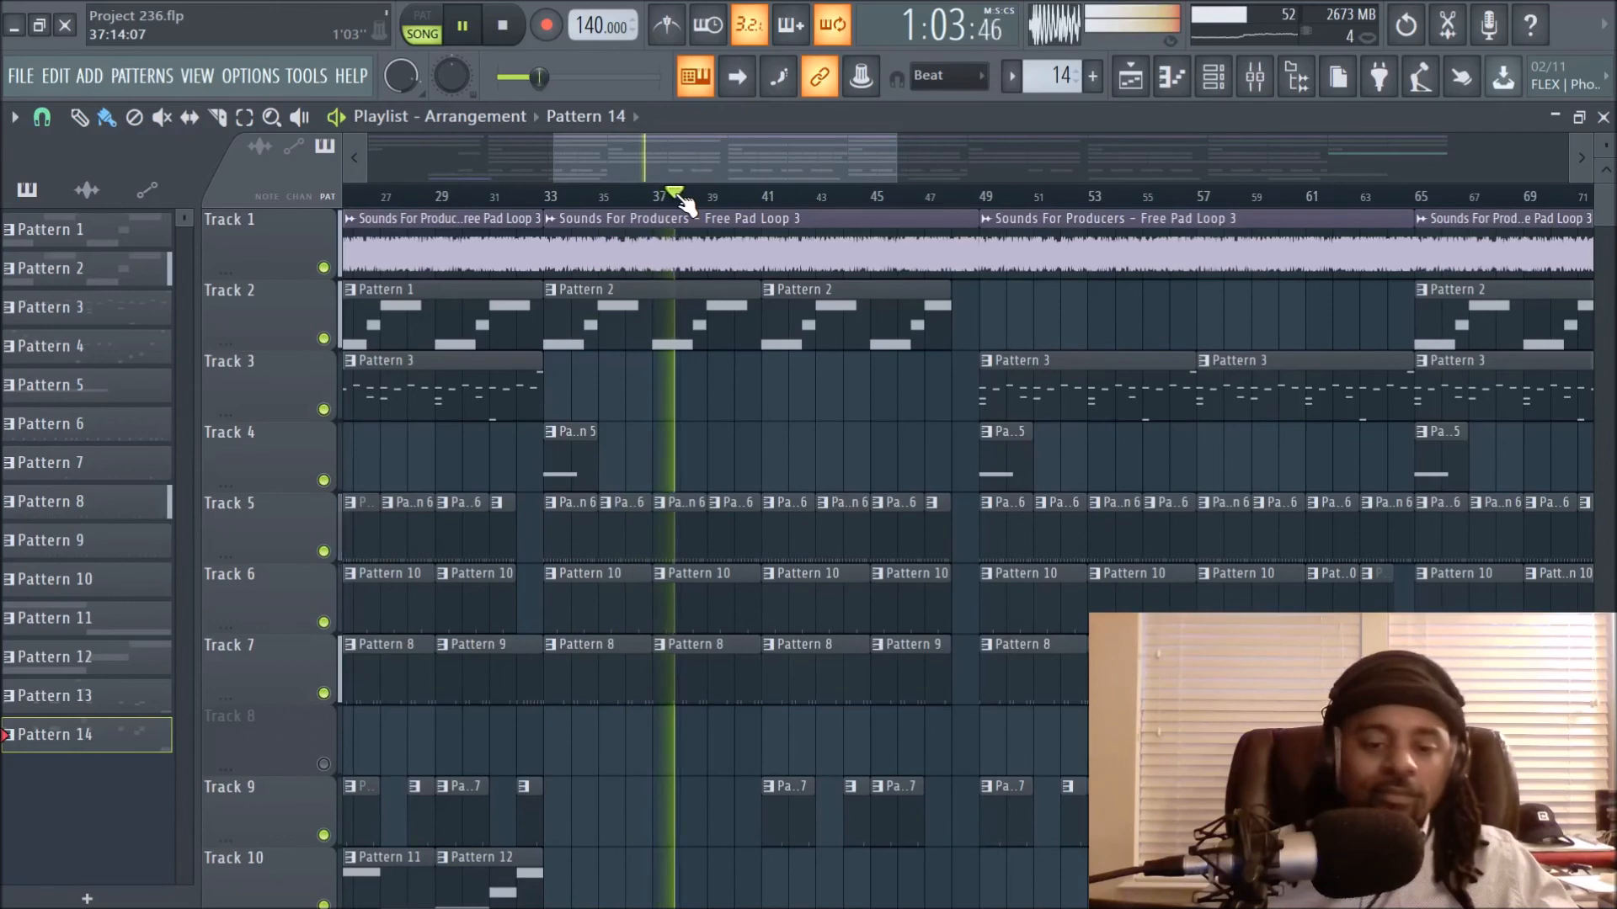
{"action": "scroll", "coordinate": [687, 200], "scroll_direction": "down", "scroll_amount": 2}
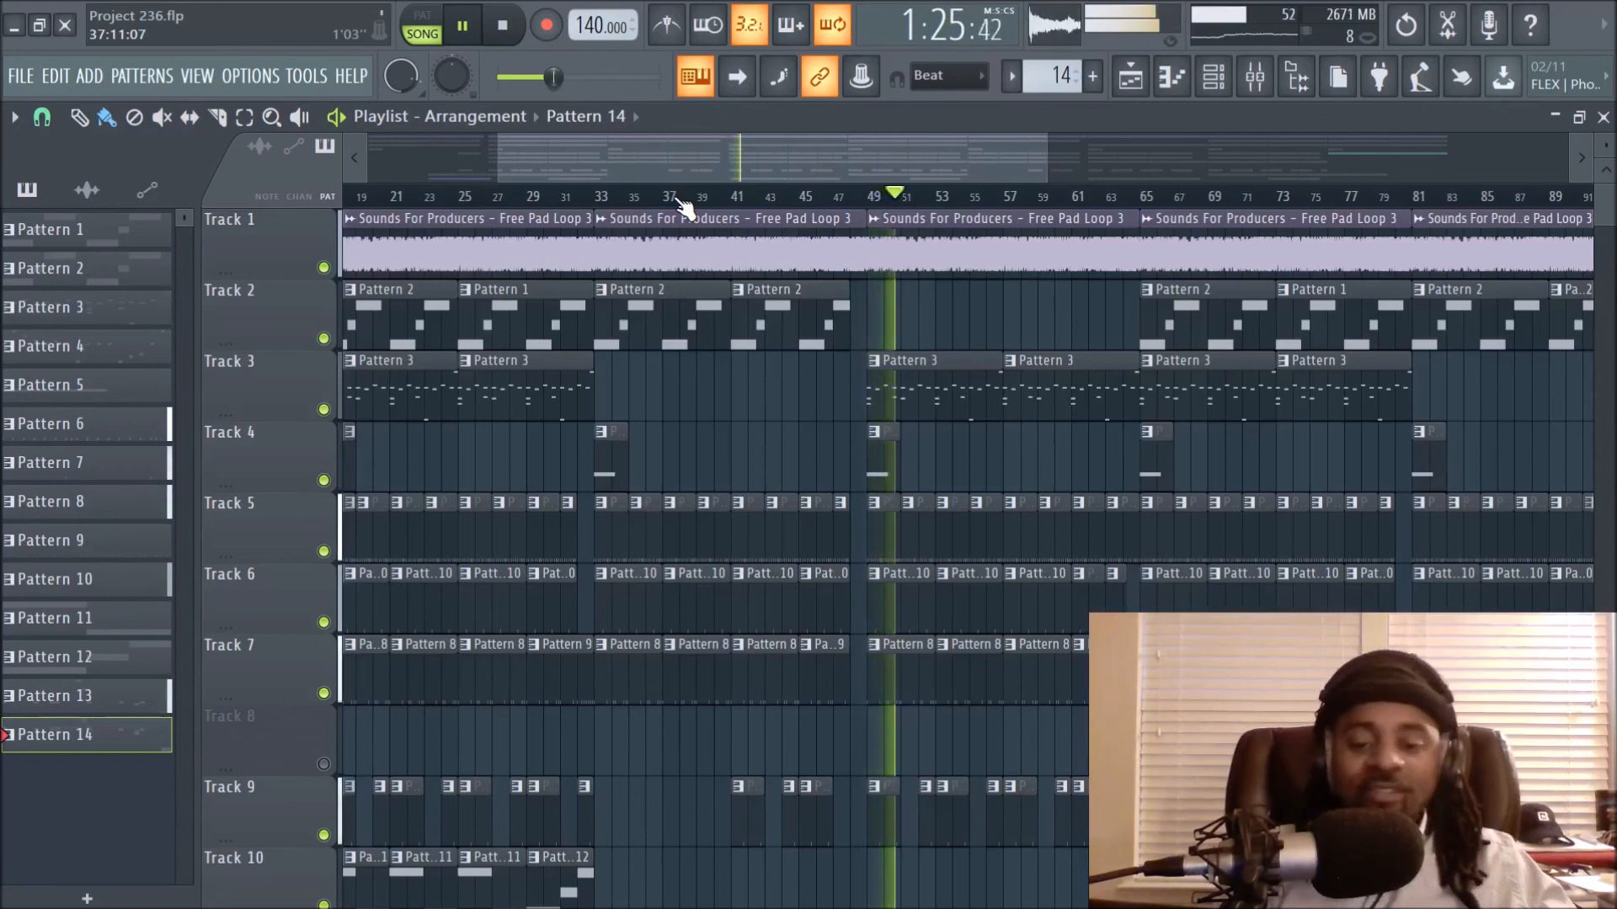
{"action": "key", "text": "space"}
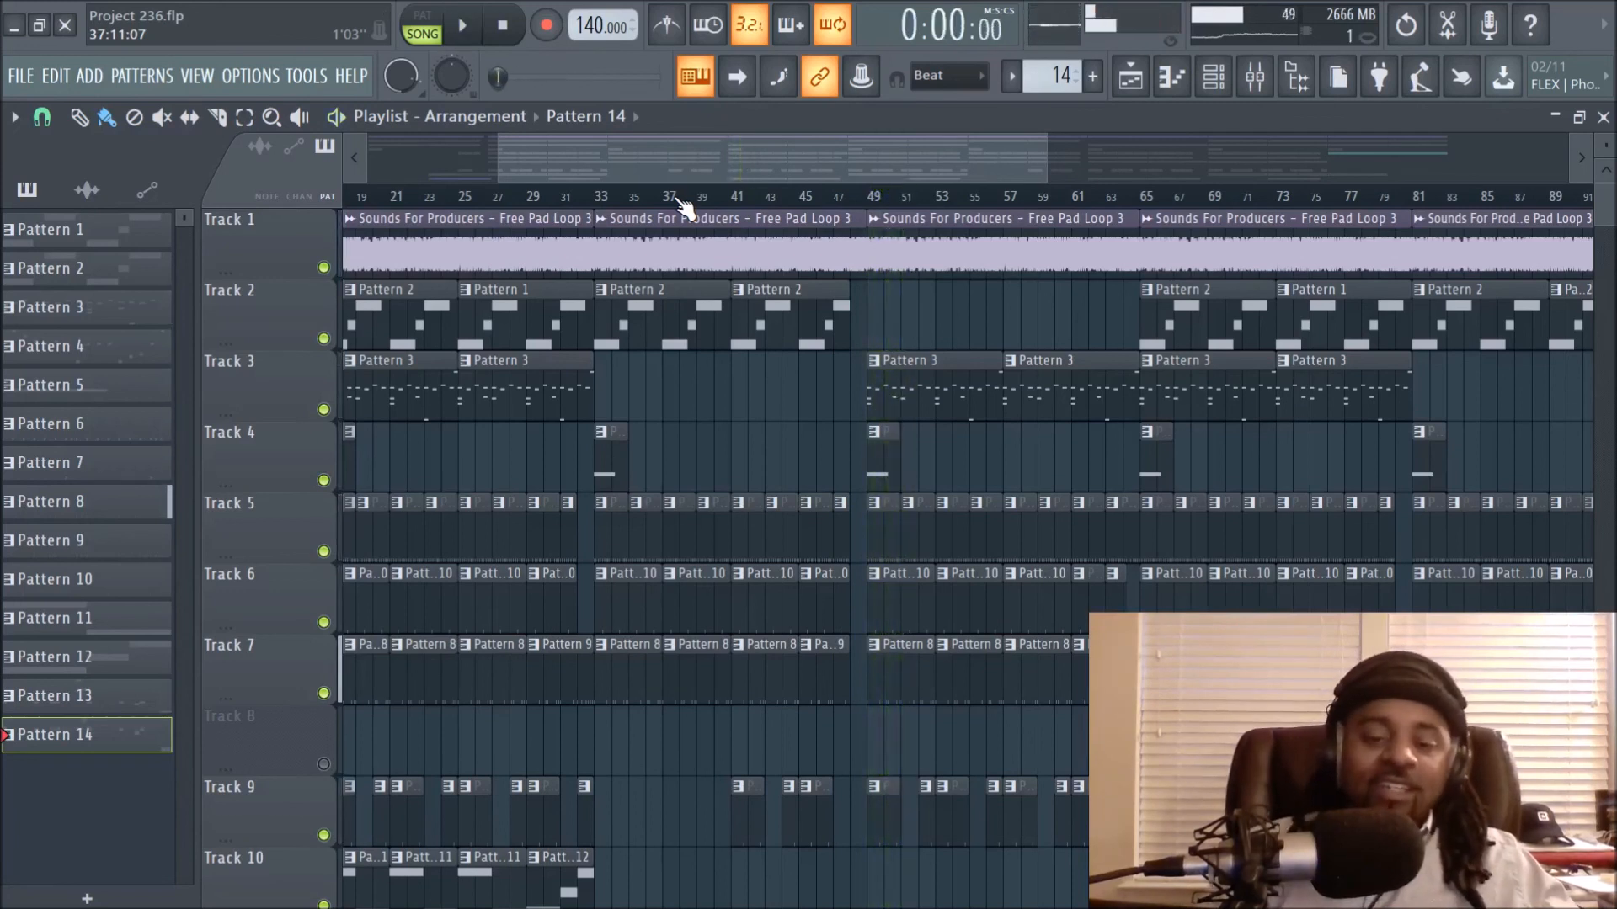